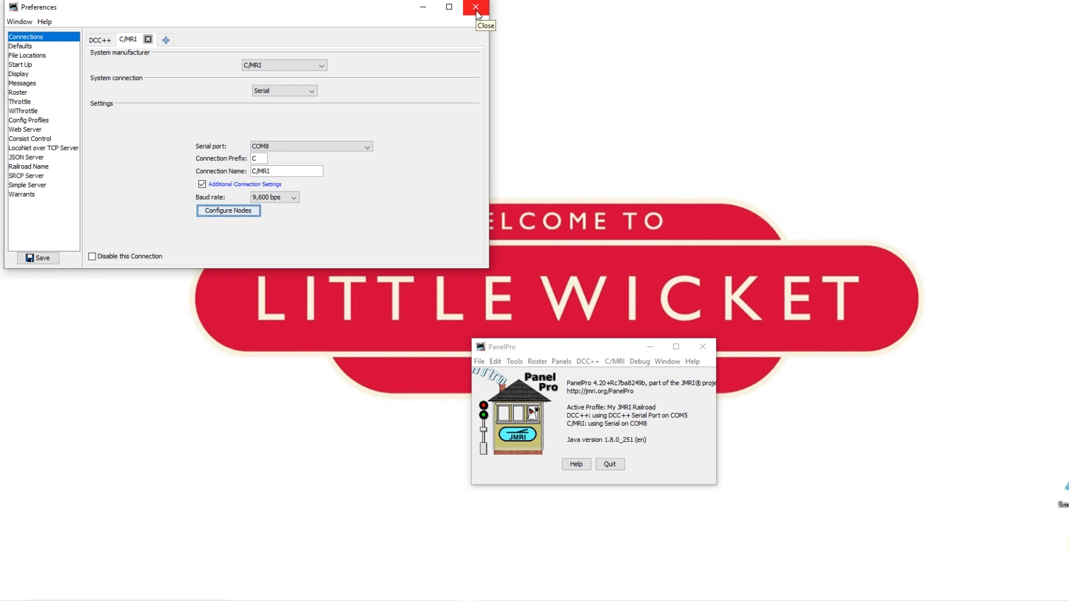
Step: Close the preferences and create a new Layout Editor panel
{"action": "left_click", "coordinate": [476, 9]}
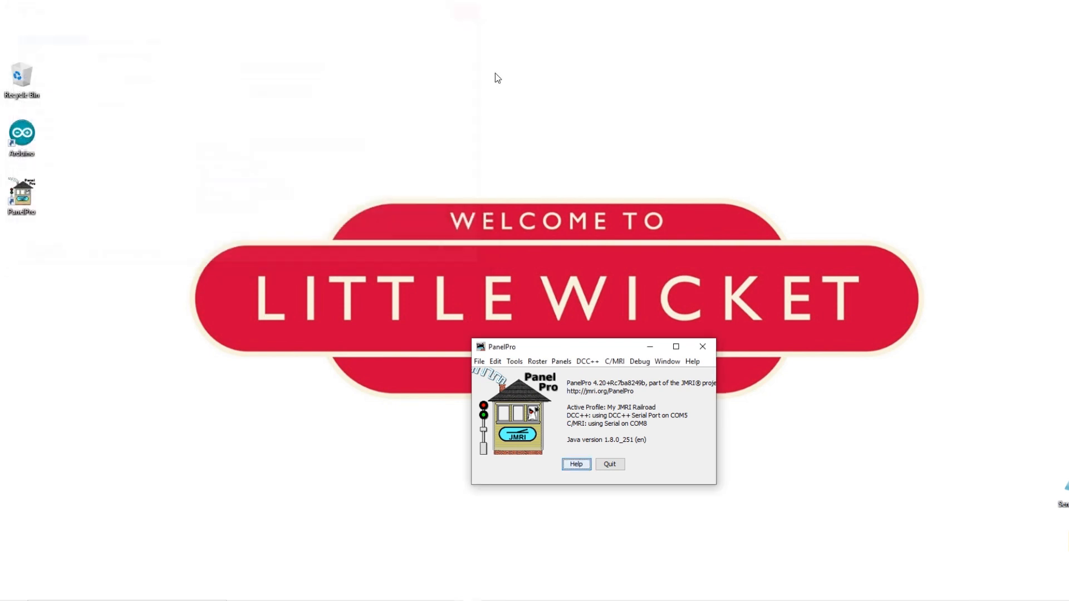
{"action": "left_click", "coordinate": [562, 362]}
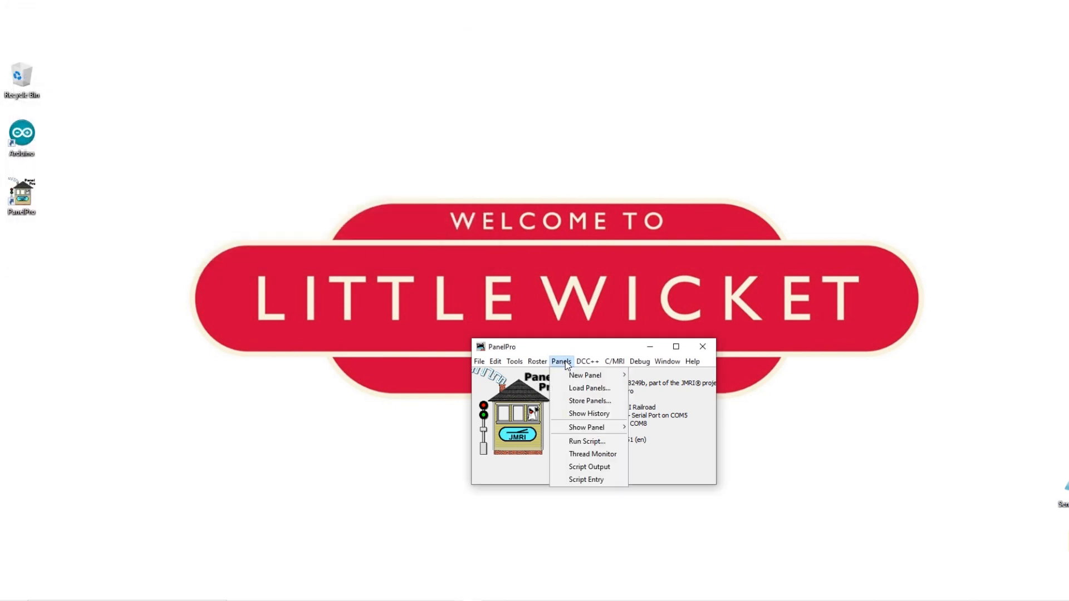
{"action": "mouse_move", "coordinate": [563, 376]}
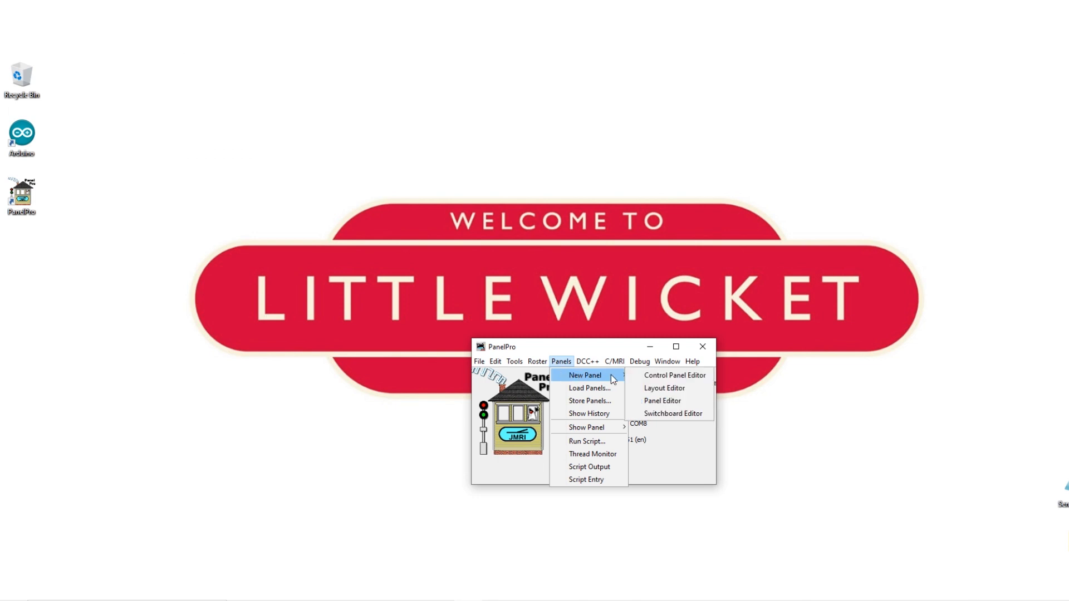
{"action": "left_click", "coordinate": [652, 392]}
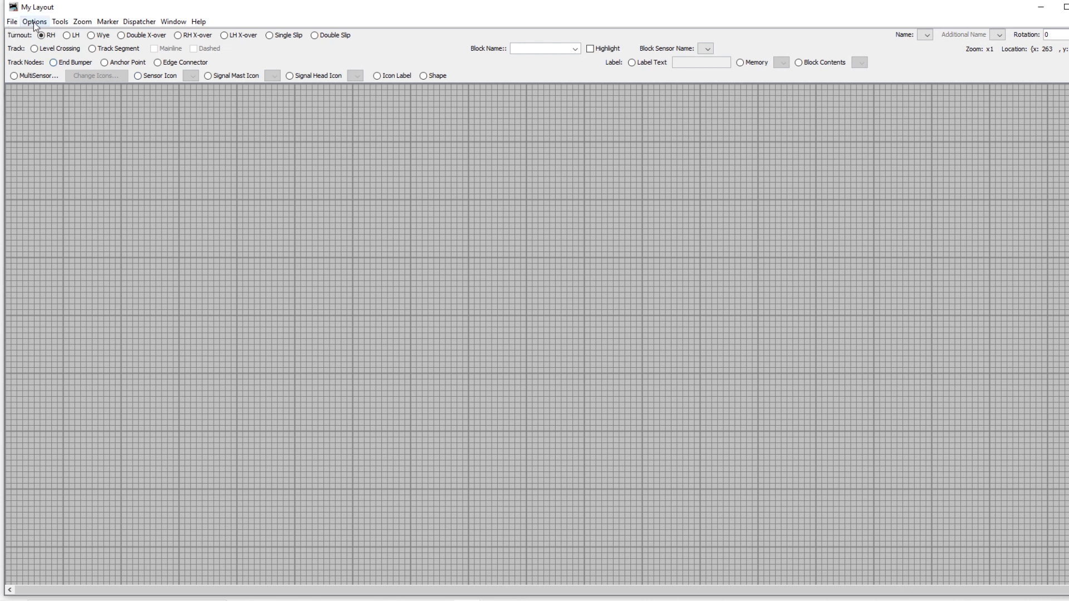
Step: Enable snapping to the grid both when adding and when moving items
{"action": "left_click", "coordinate": [33, 22]}
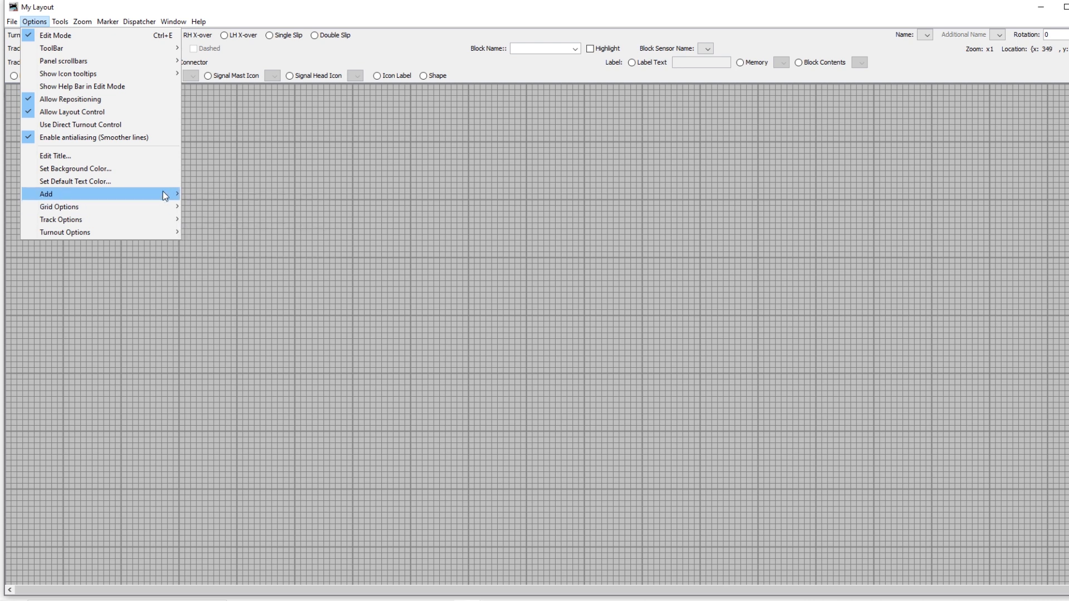
{"action": "mouse_move", "coordinate": [164, 207]}
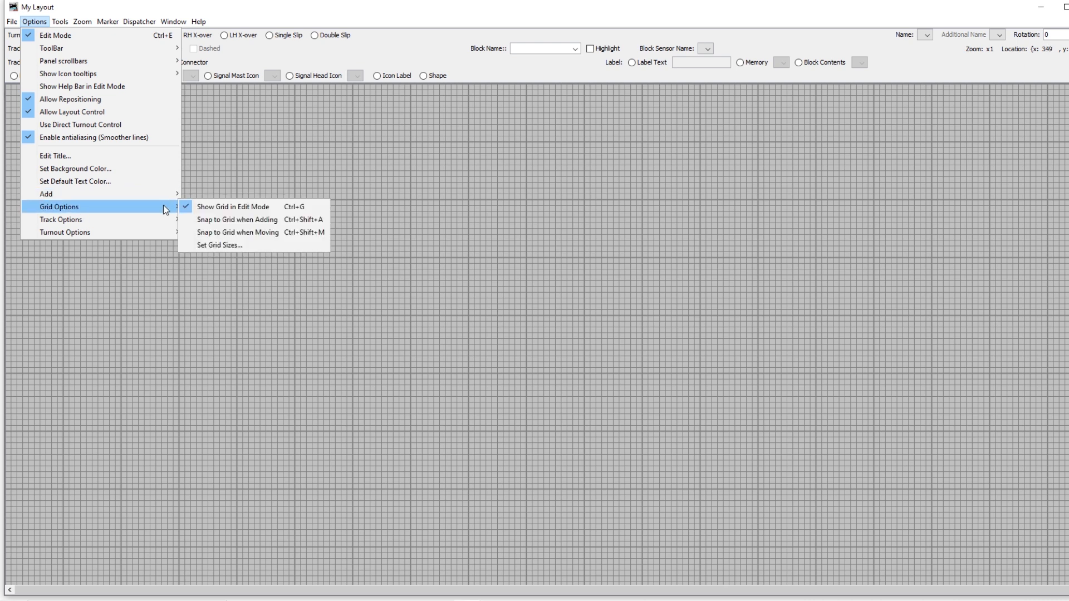
{"action": "left_click", "coordinate": [217, 220]}
{"action": "left_click", "coordinate": [35, 22]}
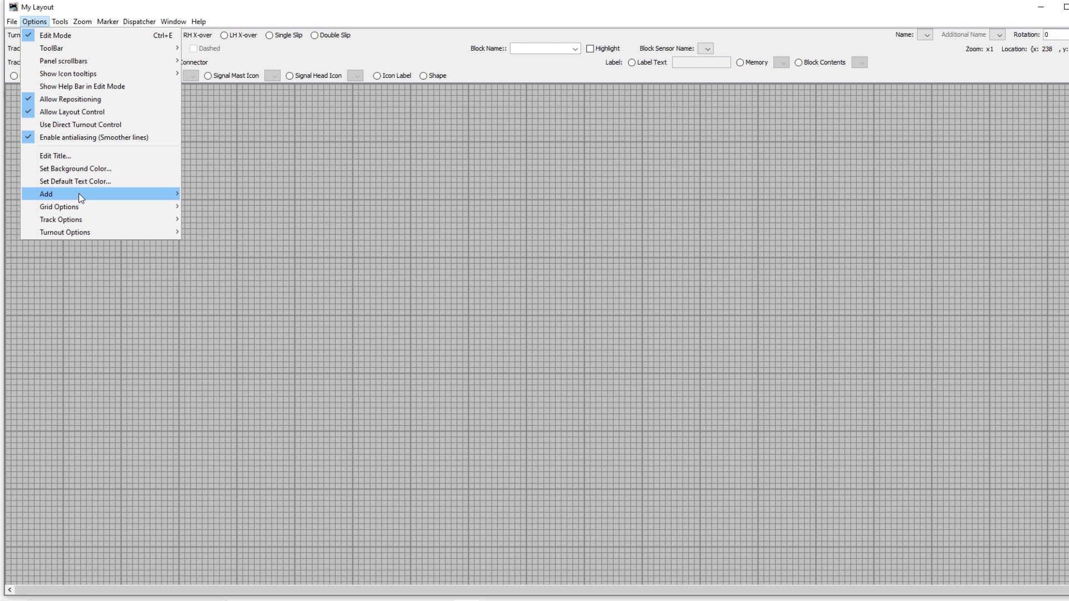
{"action": "mouse_move", "coordinate": [94, 207]}
{"action": "left_click", "coordinate": [214, 232]}
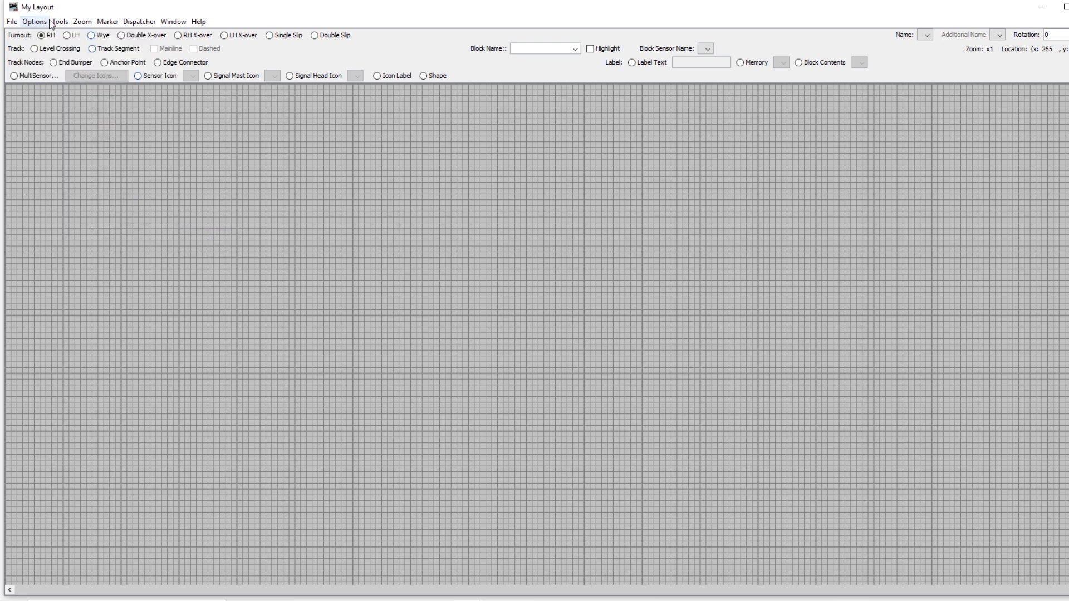
Step: Place a left-hand turnout on the empty layout grid and rotate it 180 degrees
{"action": "left_click", "coordinate": [68, 35]}
{"action": "right_click", "coordinate": [179, 261]}
{"action": "left_click", "coordinate": [223, 346]}
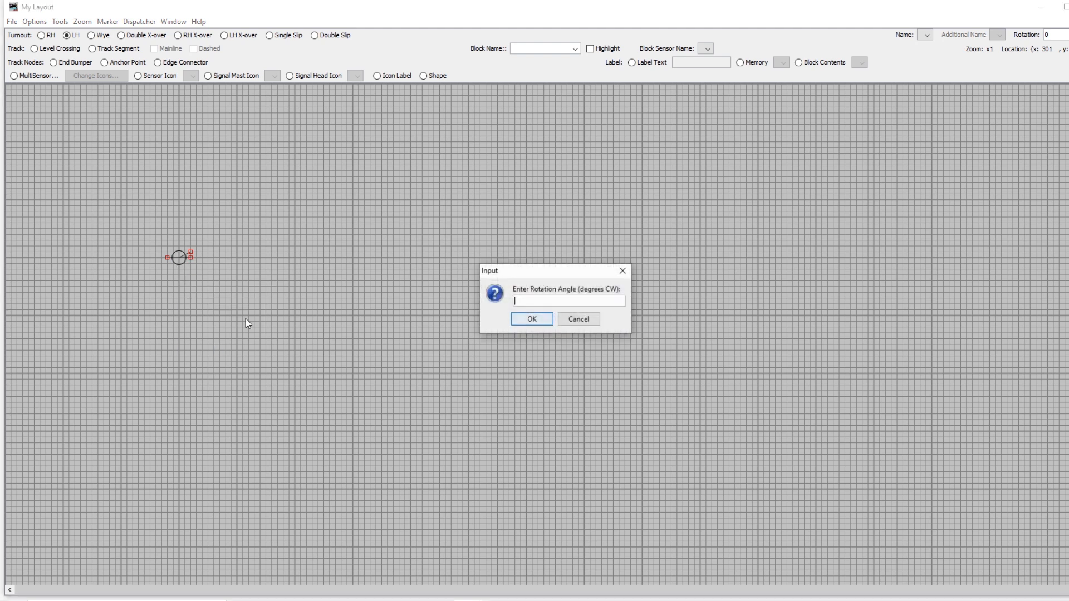
{"action": "type", "text": "180"}
{"action": "left_click", "coordinate": [529, 323]}
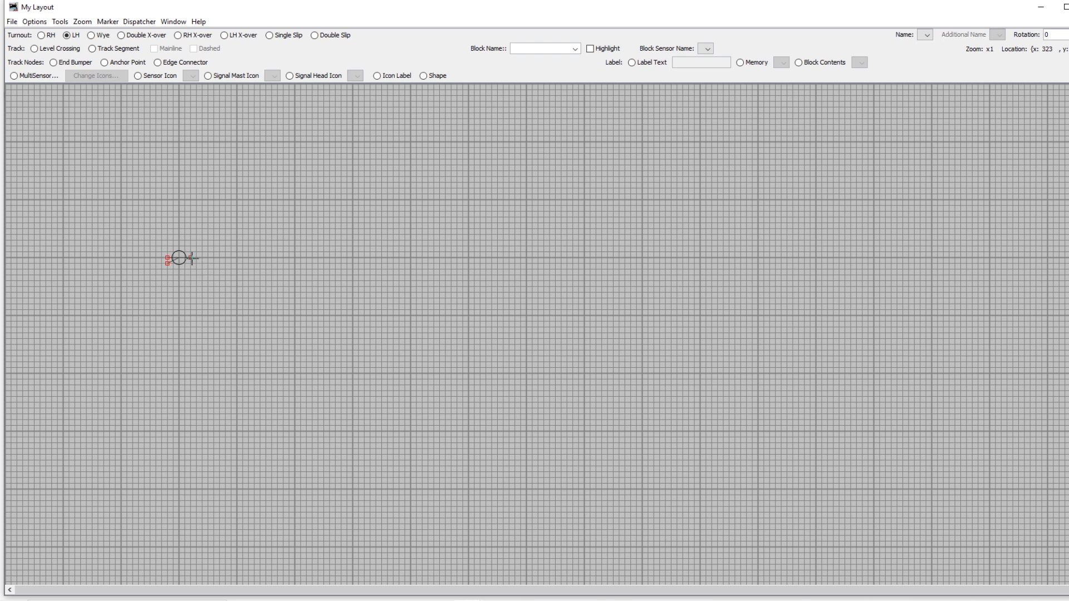
Step: Stretch the turnout's legs to the neighbouring major grid lines and place an end bumper one major square beyond each of its three ends
{"action": "left_click_drag", "start_coordinate": [192, 258], "coordinate": [238, 257]}
{"action": "left_click_drag", "start_coordinate": [168, 263], "coordinate": [120, 287]}
{"action": "left_click", "coordinate": [58, 64]}
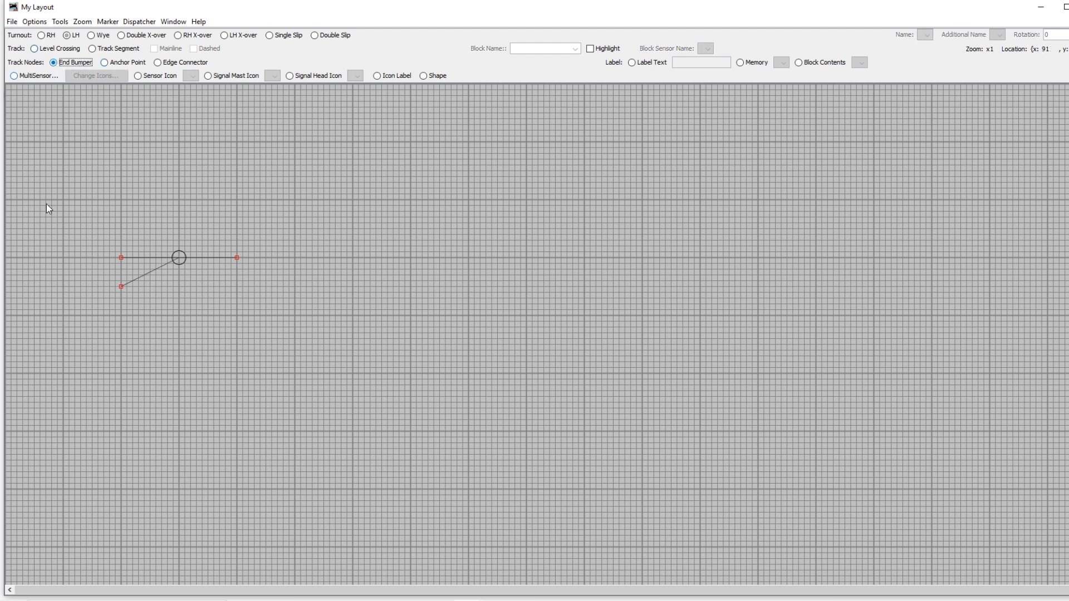
{"action": "left_click", "coordinate": [64, 258]}
Step: Connect the three end bumpers to the turnout's ends with track segments, then switch off edit mode
{"action": "left_click", "coordinate": [120, 52]}
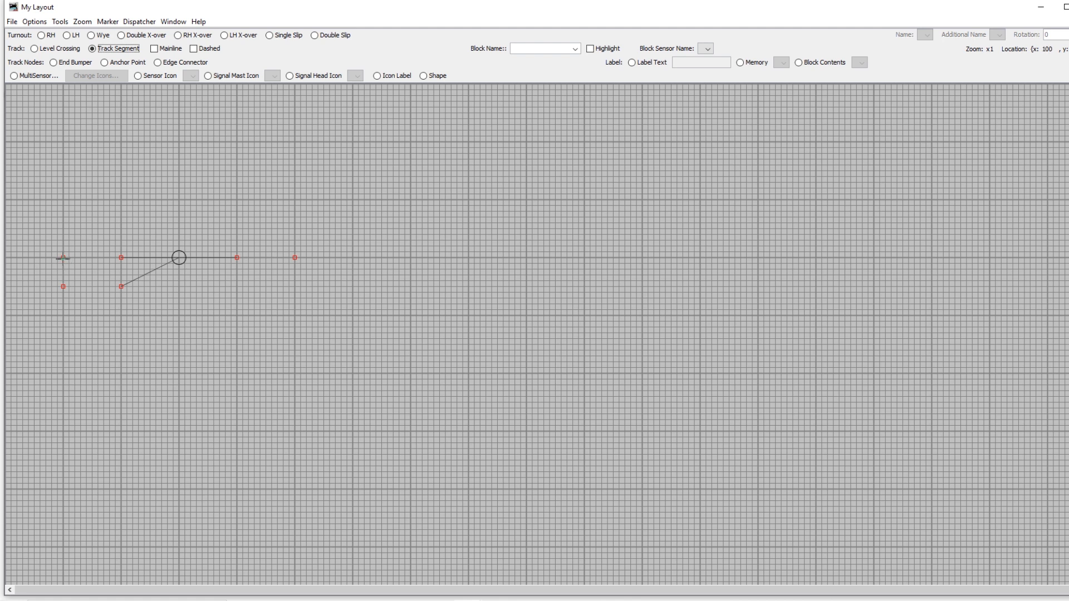
{"action": "left_click", "coordinate": [64, 258]}
{"action": "left_click_drag", "start_coordinate": [64, 258], "coordinate": [121, 257]}
{"action": "left_click_drag", "start_coordinate": [63, 286], "coordinate": [121, 286]}
{"action": "left_click_drag", "start_coordinate": [236, 257], "coordinate": [295, 258]}
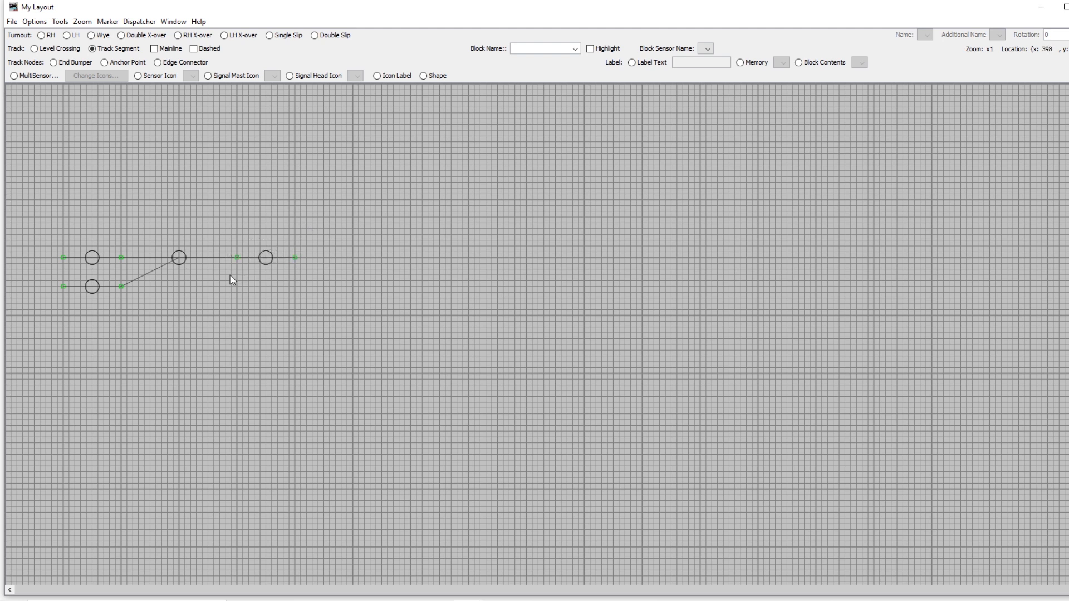
{"action": "left_click", "coordinate": [44, 23]}
{"action": "left_click", "coordinate": [50, 35]}
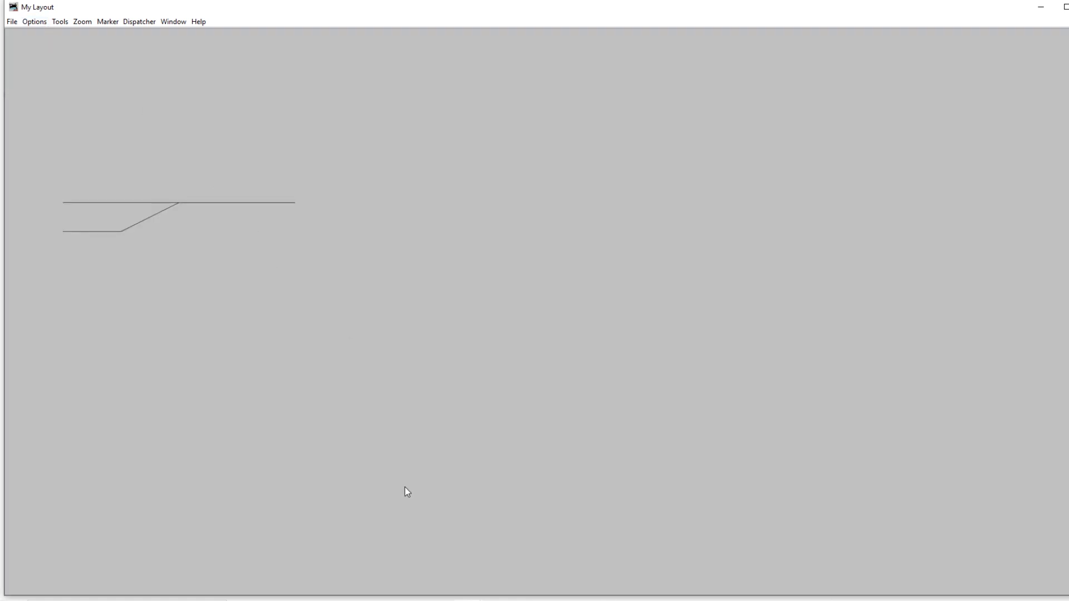
Step: Open the Sensors table from the PanelPro window and show its internal sensors
{"action": "left_click", "coordinate": [401, 557]}
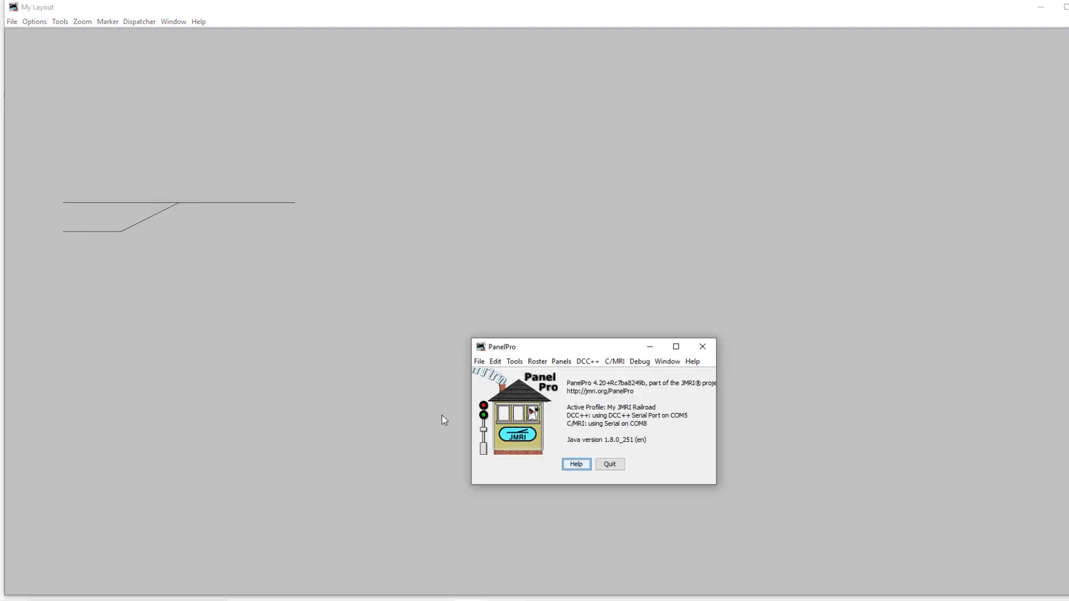
{"action": "left_click", "coordinate": [517, 362]}
{"action": "mouse_move", "coordinate": [552, 77]}
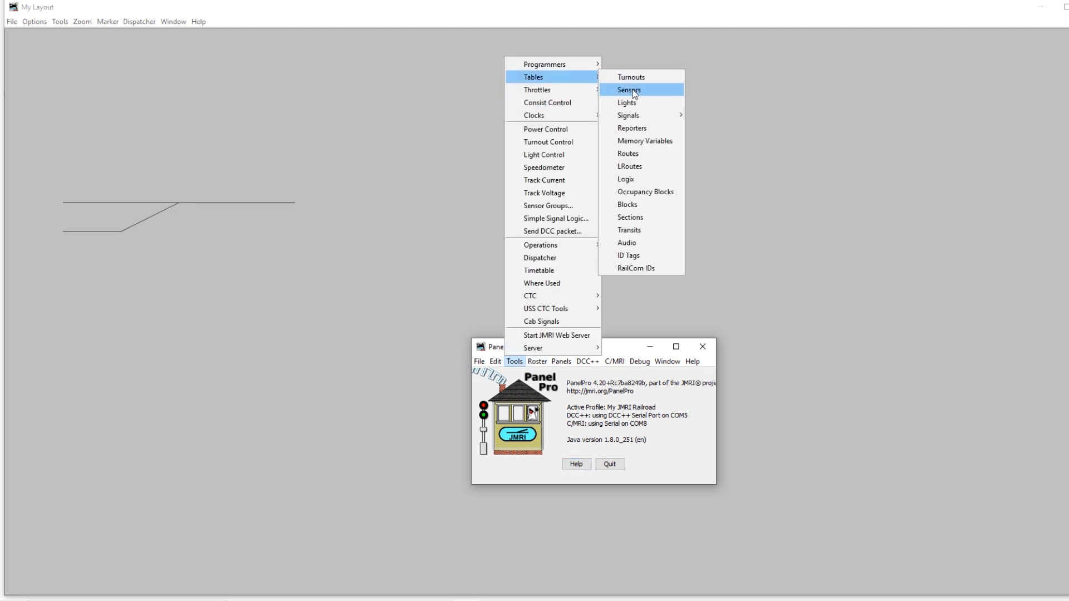
{"action": "left_click", "coordinate": [632, 89]}
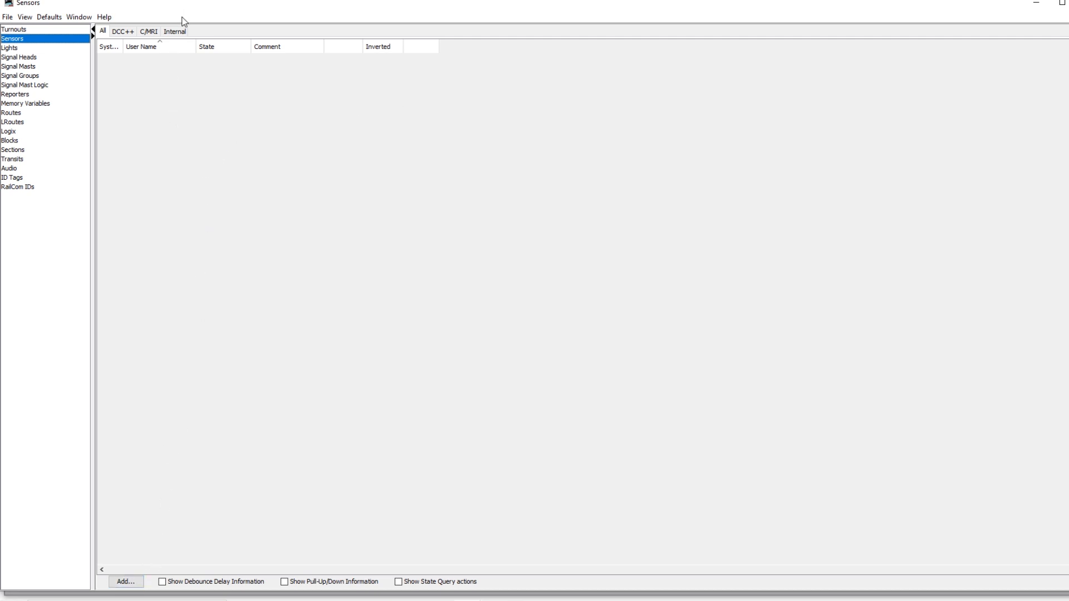
{"action": "left_click", "coordinate": [174, 31]}
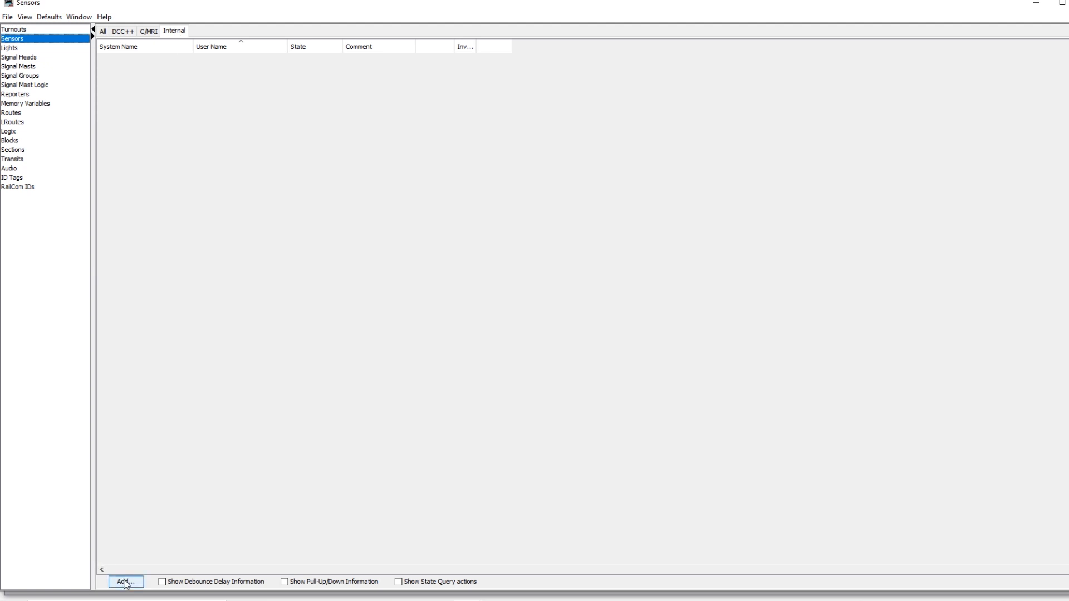
Step: Add a sequential range of 60 internal sensors starting at hardware address 2 with user name AR2, and look through the list
{"action": "left_click", "coordinate": [126, 582]}
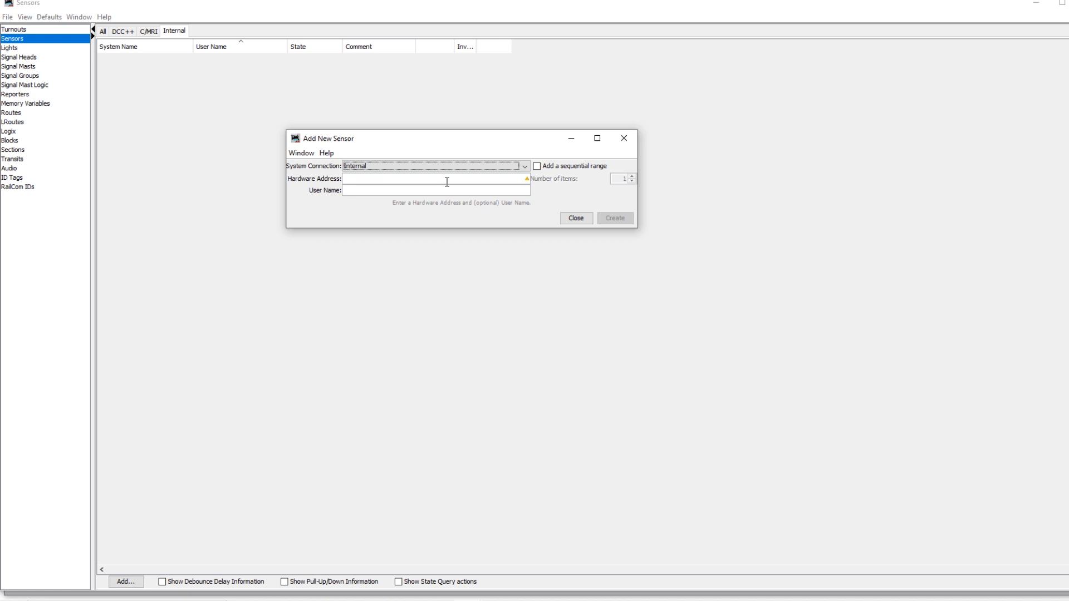
{"action": "left_click", "coordinate": [447, 182]}
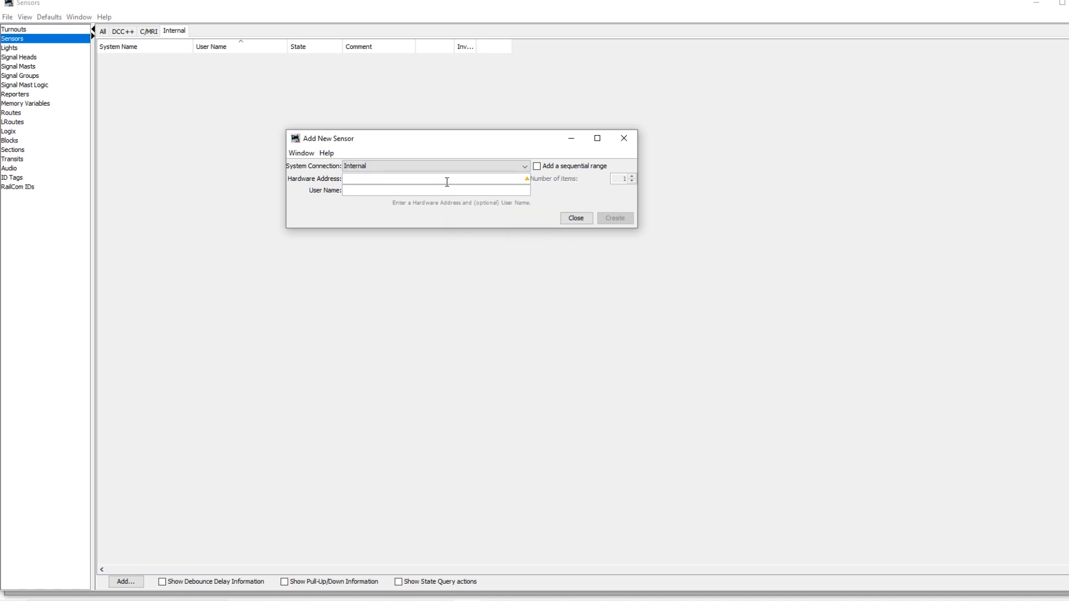
{"action": "type", "text": "2"}
{"action": "left_click", "coordinate": [424, 194]}
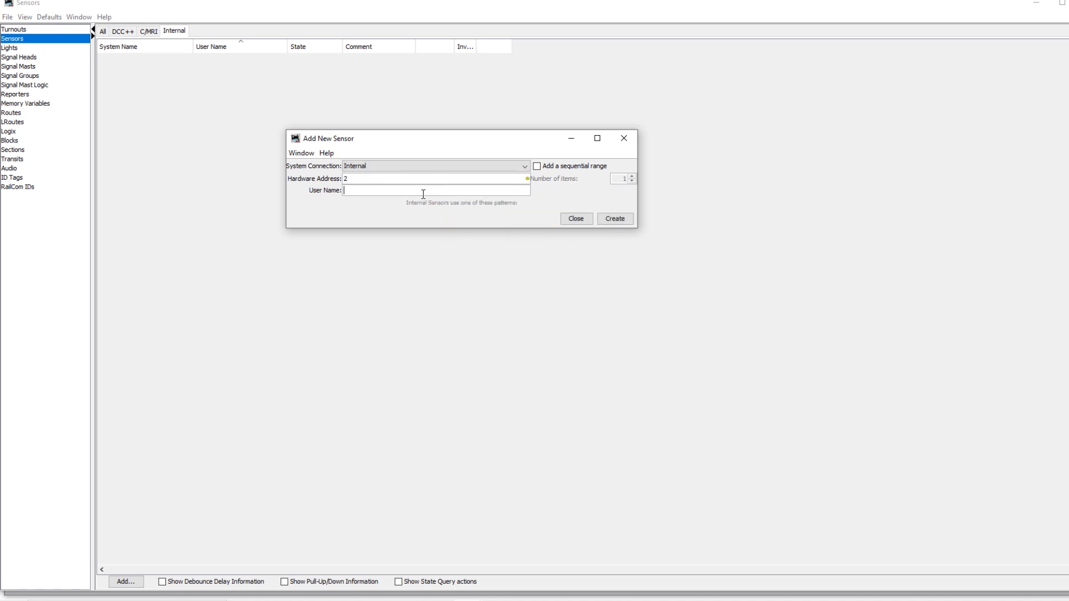
{"action": "type", "text": "AR2"}
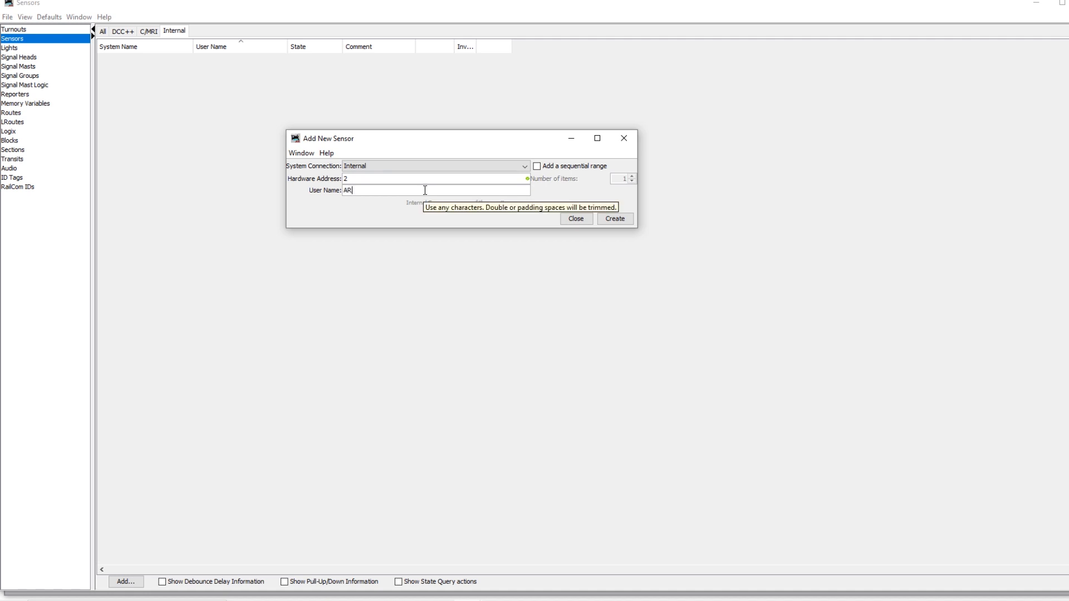
{"action": "left_click", "coordinate": [548, 167]}
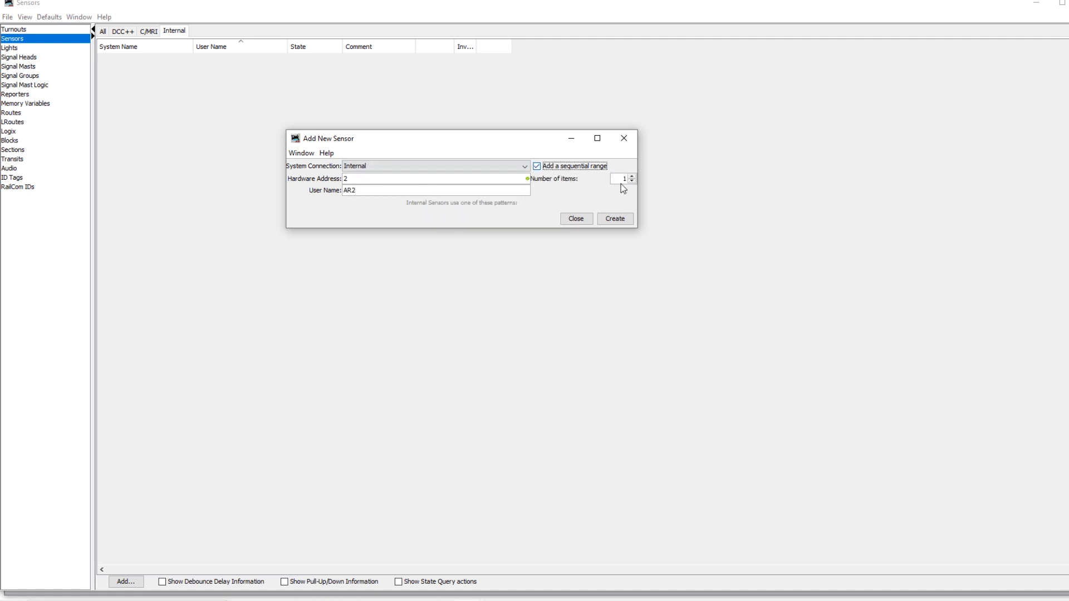
{"action": "double_click", "coordinate": [621, 178]}
{"action": "type", "text": "60"}
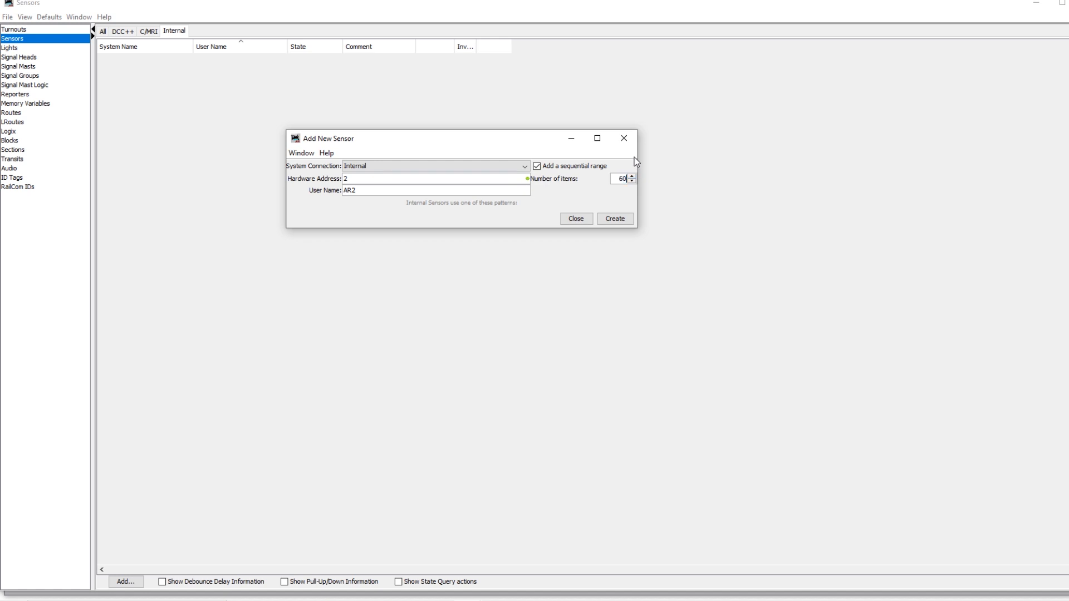
{"action": "left_click", "coordinate": [613, 220]}
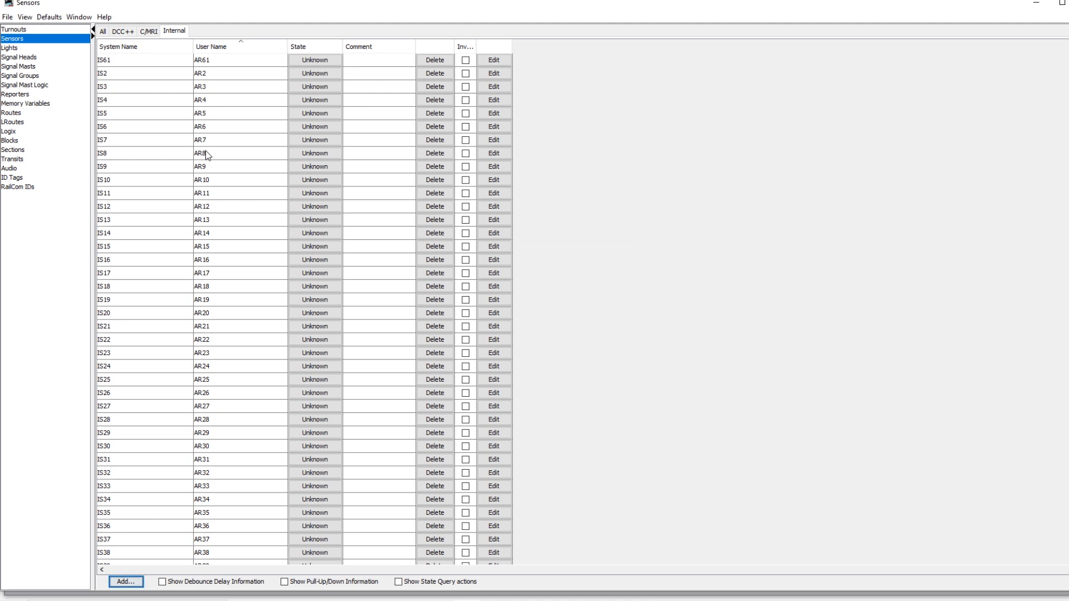
{"action": "scroll", "coordinate": [289, 313], "scroll_direction": "down", "scroll_amount": 7}
{"action": "scroll", "coordinate": [289, 313], "scroll_direction": "up", "scroll_amount": 7}
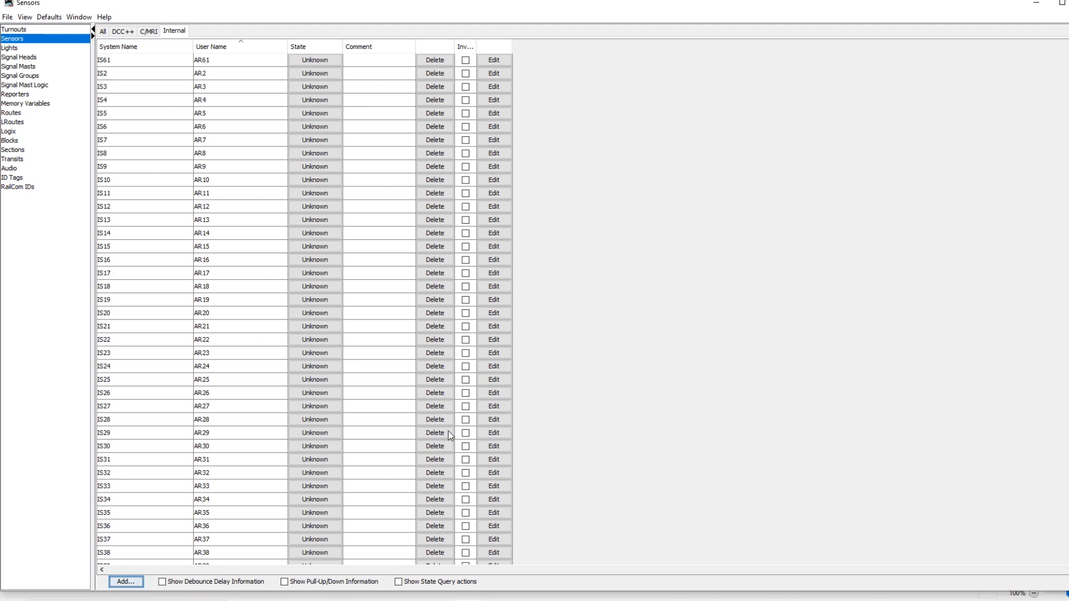
Step: Run the Sensor_Scan.py script located on the Desktop from the PanelPro window
{"action": "mouse_move", "coordinate": [468, 600]}
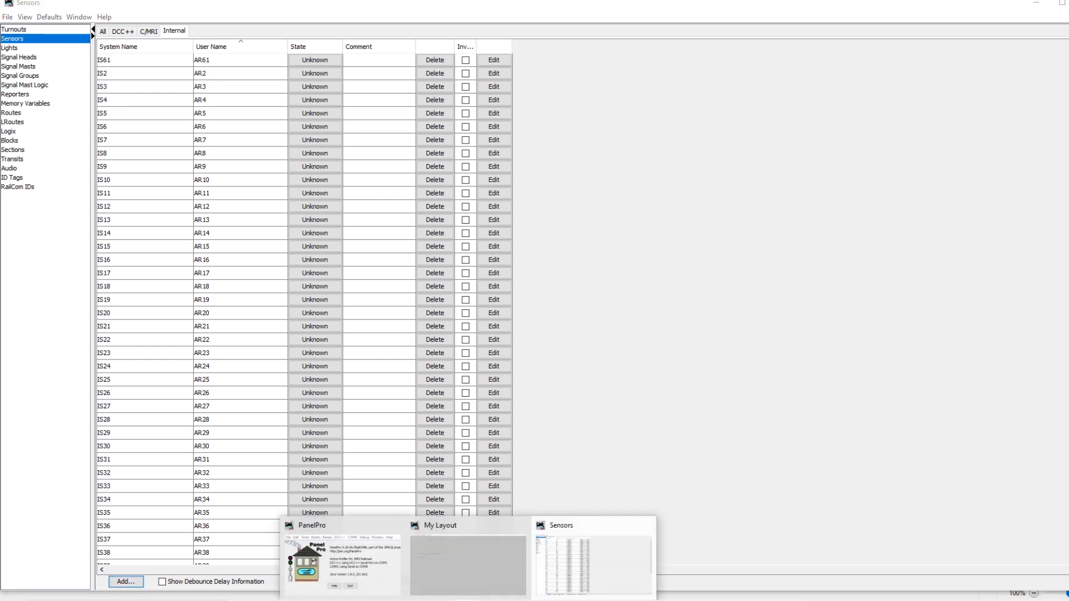
{"action": "left_click", "coordinate": [362, 571]}
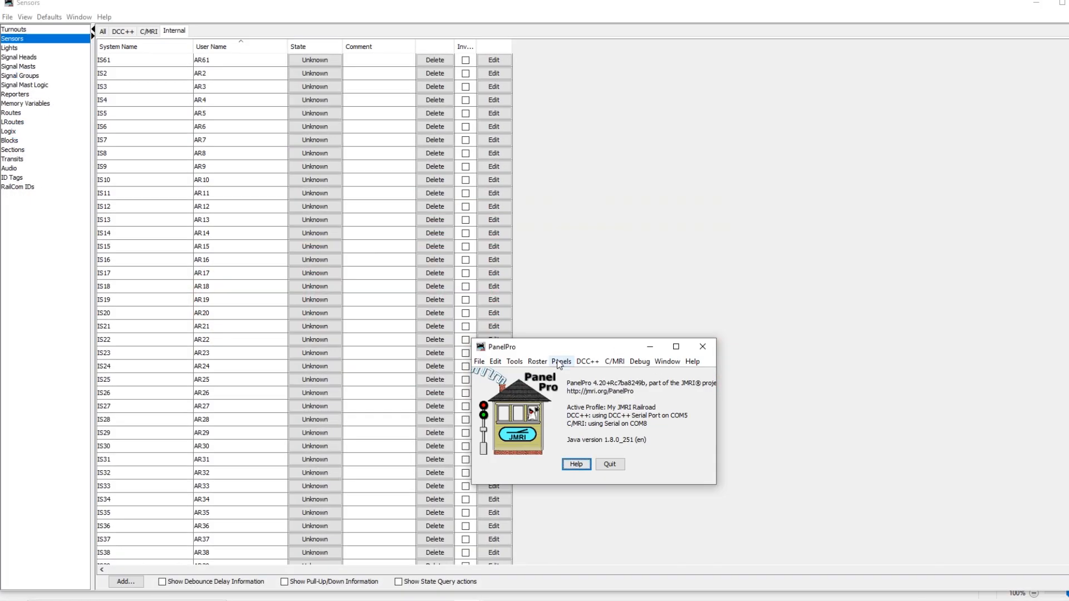
{"action": "left_click", "coordinate": [559, 362]}
{"action": "left_click", "coordinate": [589, 441]}
{"action": "left_click", "coordinate": [416, 272]}
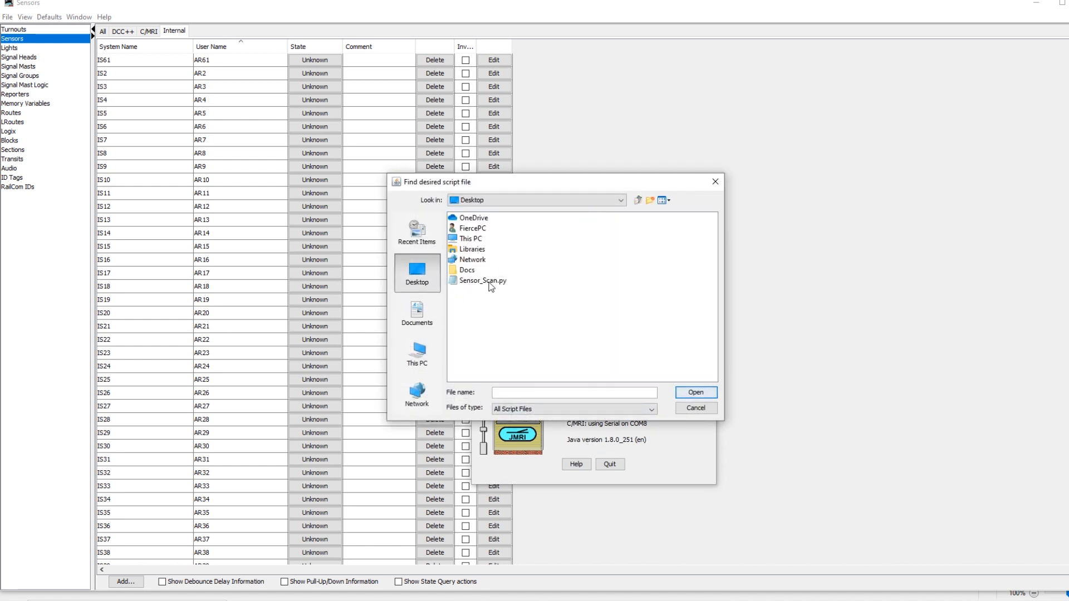
{"action": "double_click", "coordinate": [483, 280]}
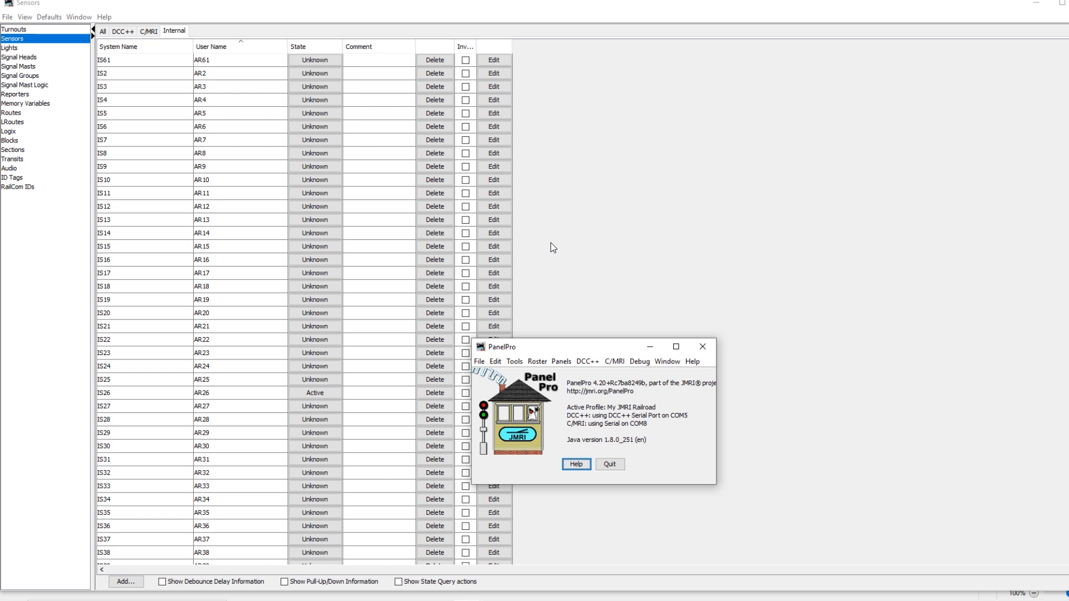
Step: Set the IR sensors AR26, AR27 and AR28 as inverted in the Sensors table
{"action": "left_click", "coordinate": [552, 248]}
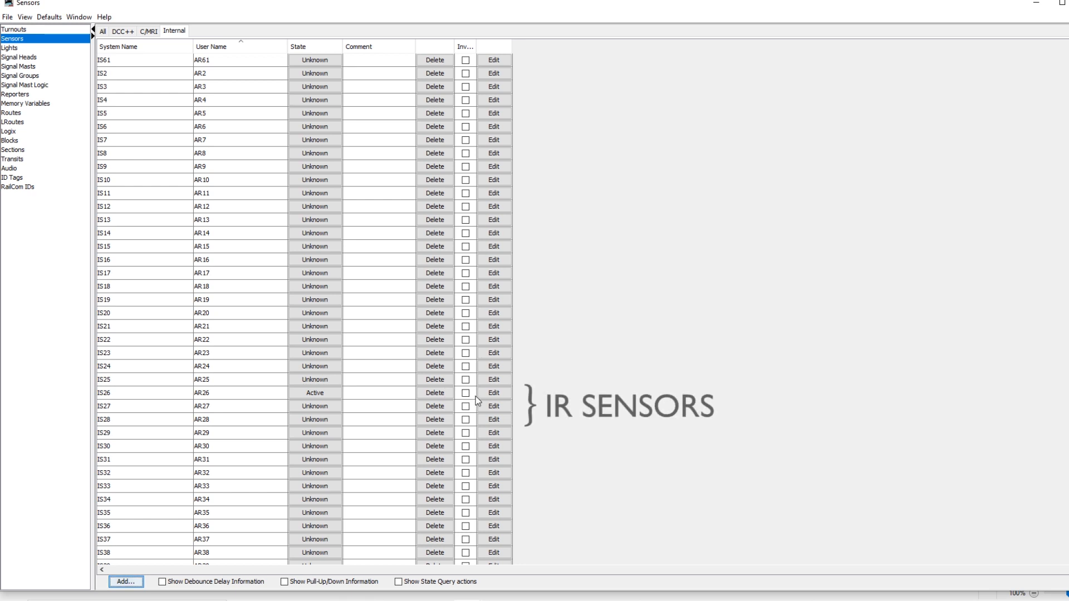
{"action": "left_click", "coordinate": [466, 394]}
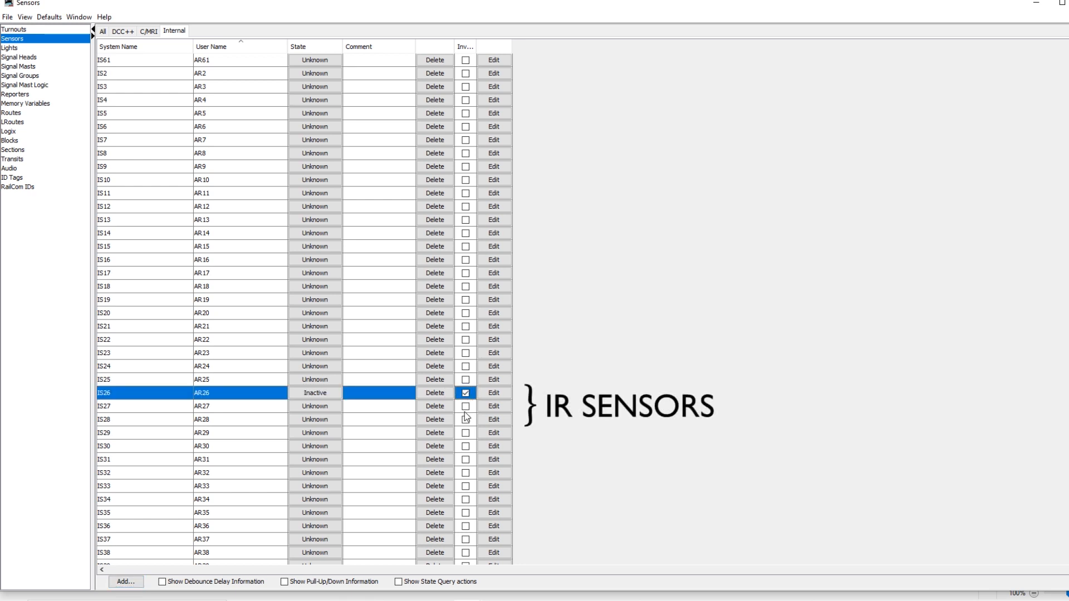
{"action": "left_click", "coordinate": [466, 406]}
{"action": "left_click", "coordinate": [465, 420]}
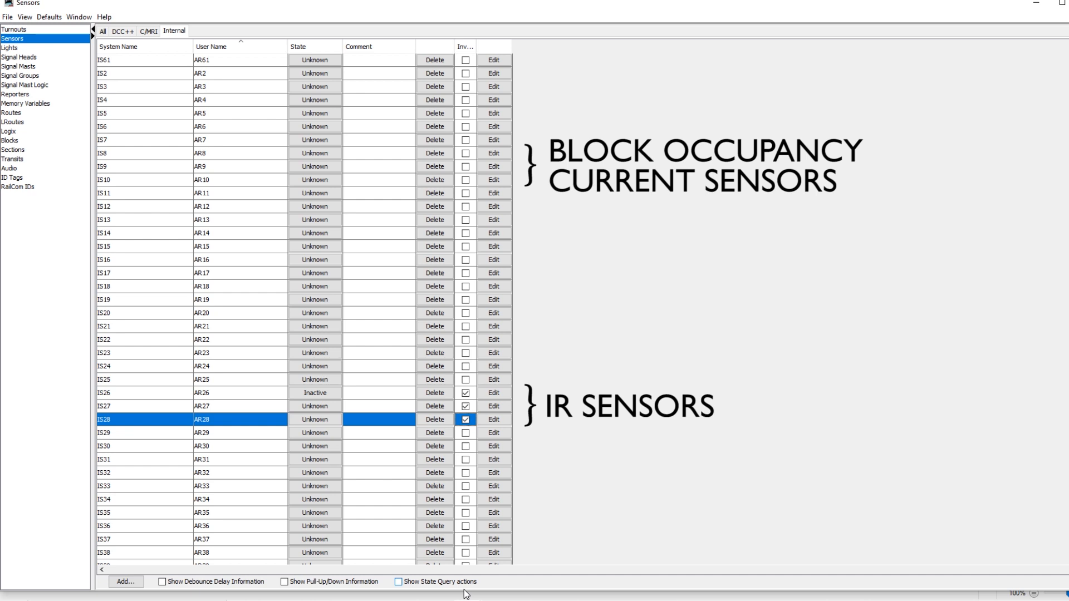
Step: Set the global sensor debounce delay to inactive to 100 milliseconds
{"action": "left_click", "coordinate": [48, 17]}
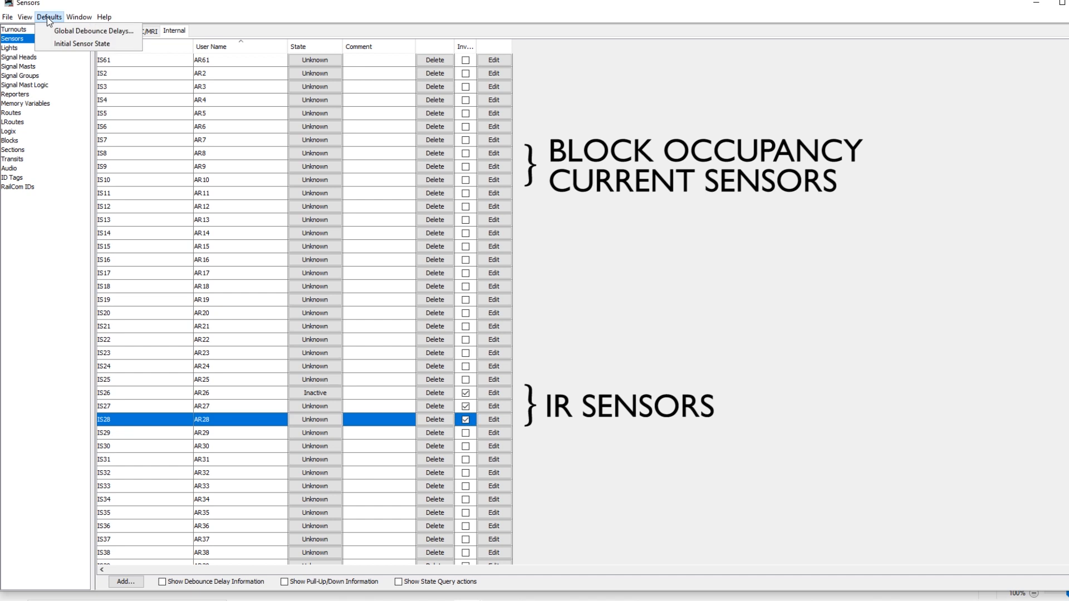
{"action": "left_click", "coordinate": [58, 31]}
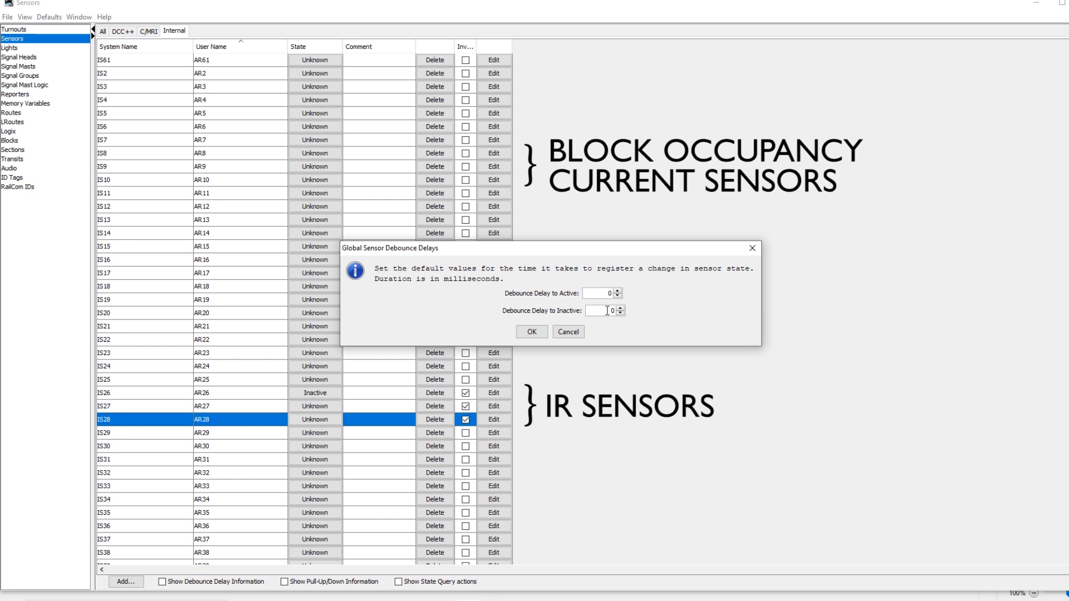
{"action": "type", "text": "100"}
{"action": "left_click", "coordinate": [531, 332]}
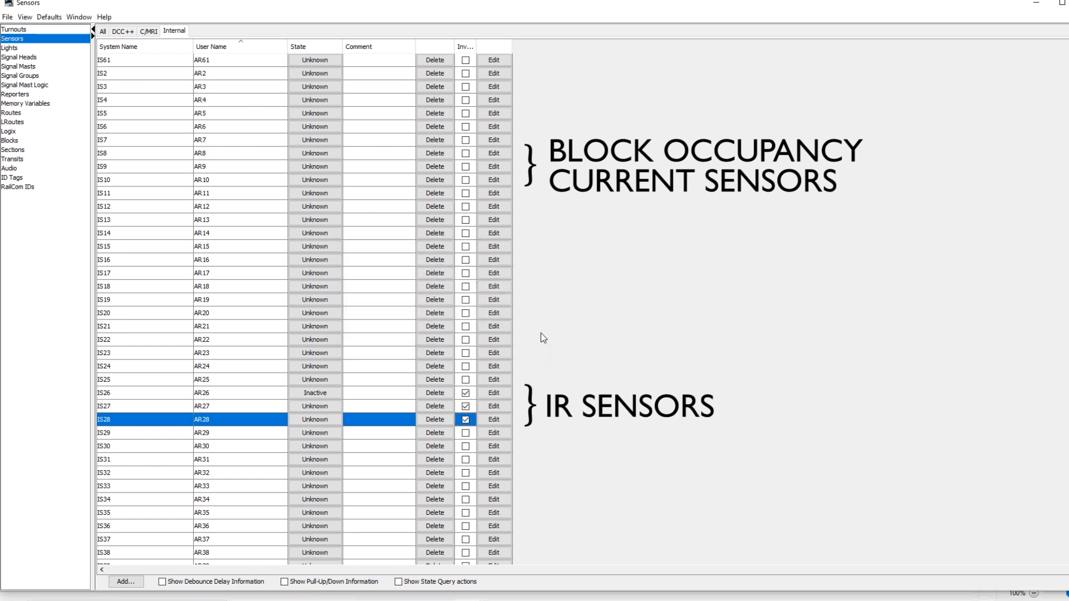
Step: Set IR sensor AR26 to use the global debounce delays and apply the change
{"action": "left_click", "coordinate": [500, 393]}
{"action": "left_click", "coordinate": [80, 54]}
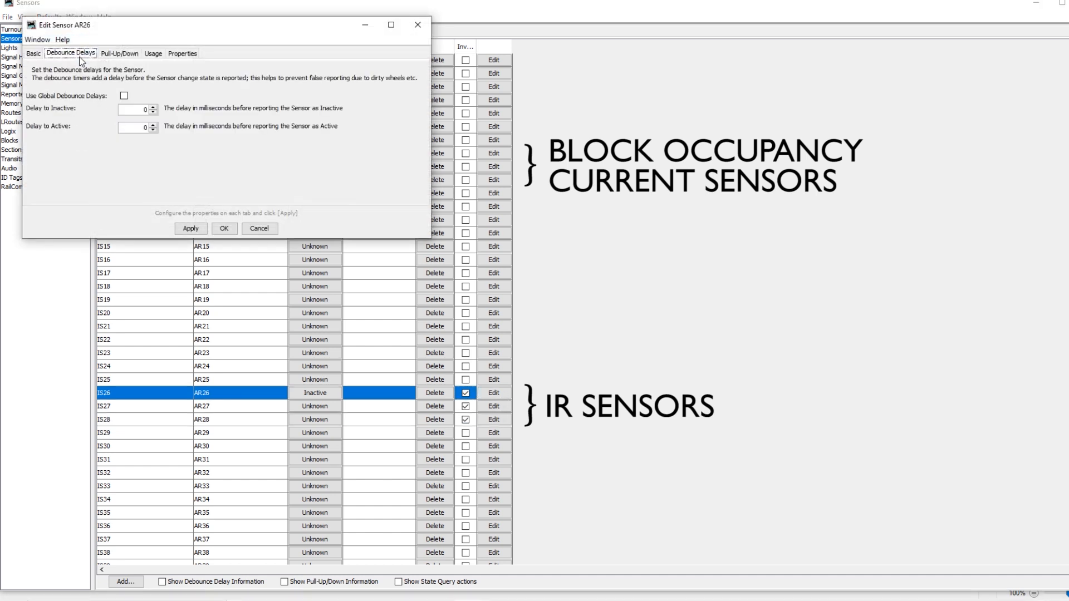
{"action": "left_click", "coordinate": [125, 95]}
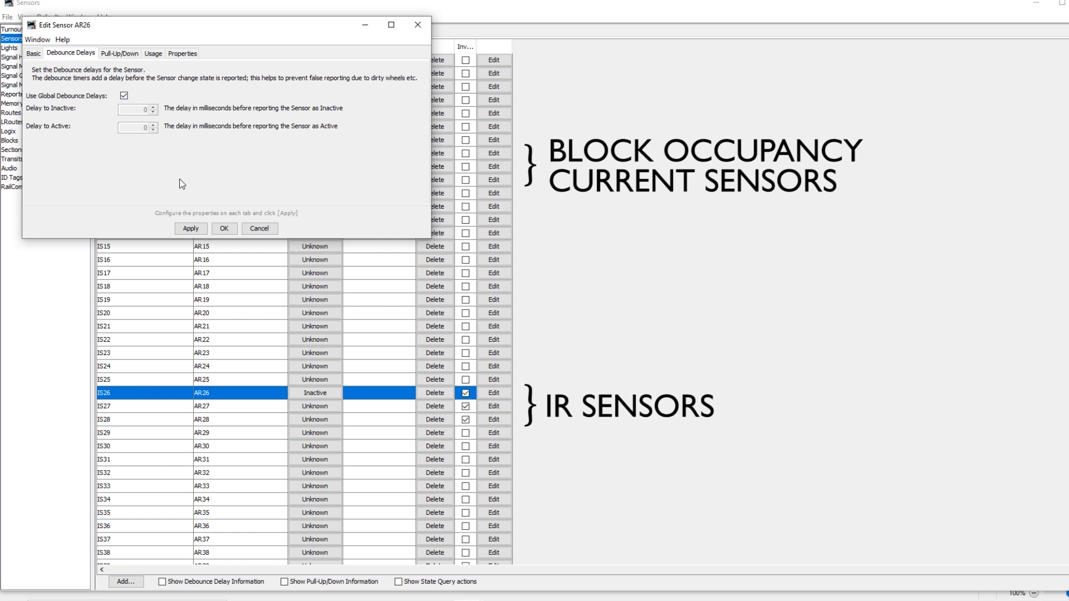
{"action": "left_click", "coordinate": [190, 228]}
{"action": "left_click", "coordinate": [223, 228]}
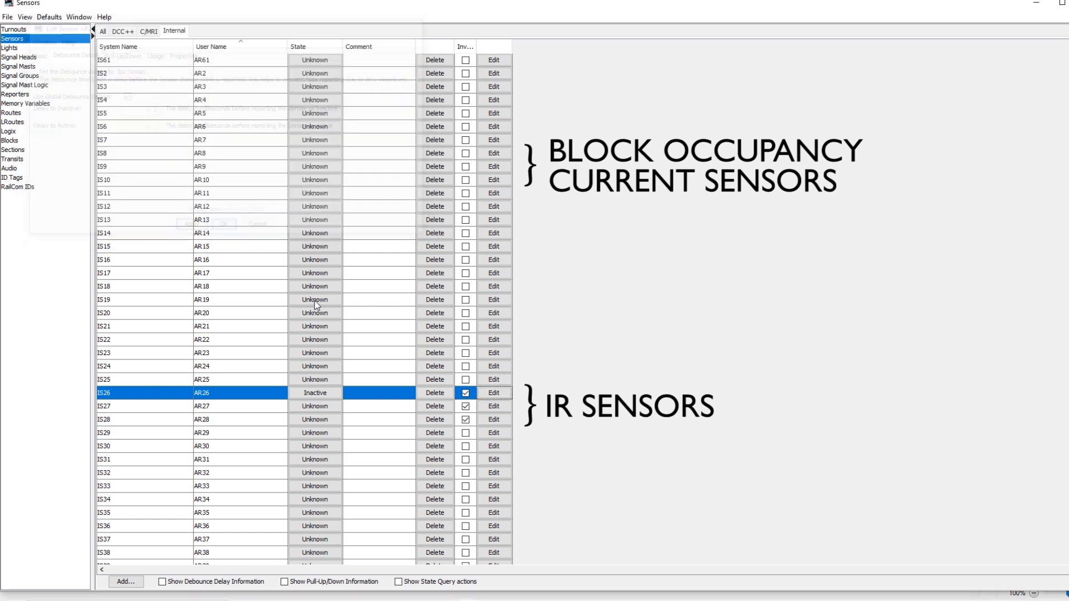
Step: Set IR sensor AR27 to use the global debounce delays and apply the change
{"action": "left_click", "coordinate": [493, 406]}
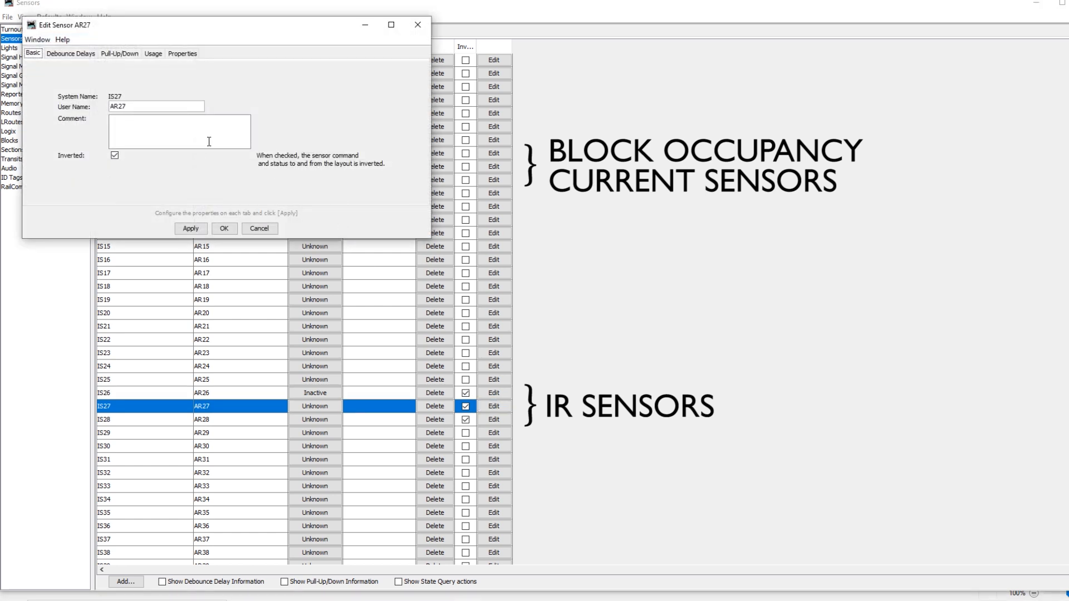
{"action": "left_click", "coordinate": [91, 54]}
{"action": "left_click", "coordinate": [125, 96]}
{"action": "left_click", "coordinate": [191, 228]}
{"action": "left_click", "coordinate": [223, 228]}
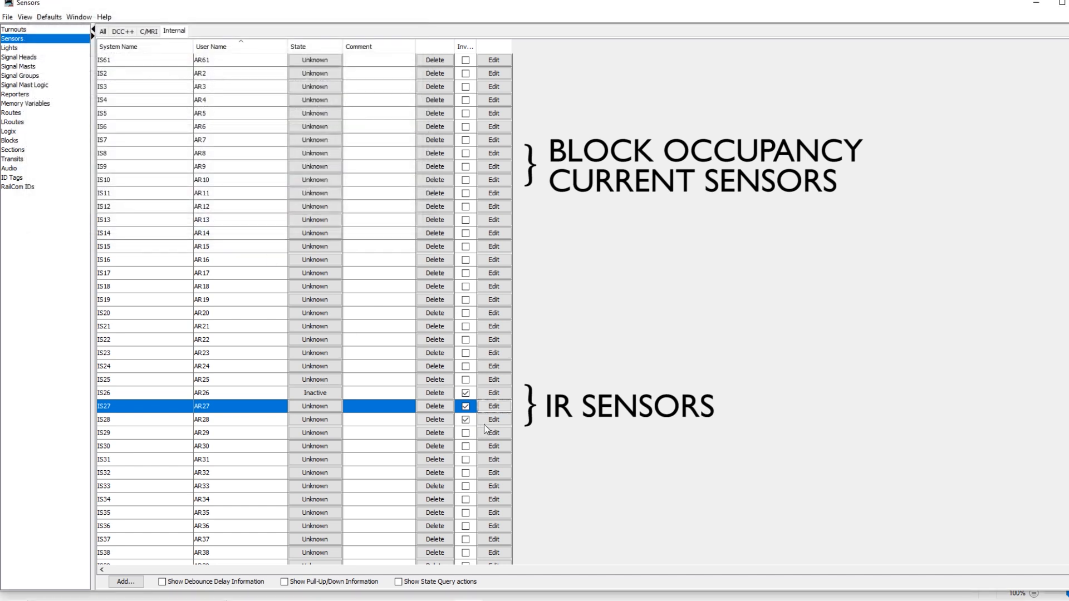
Step: Set IR sensor AR28 to use the global debounce delays and apply the change
{"action": "left_click", "coordinate": [493, 420]}
{"action": "left_click", "coordinate": [88, 56]}
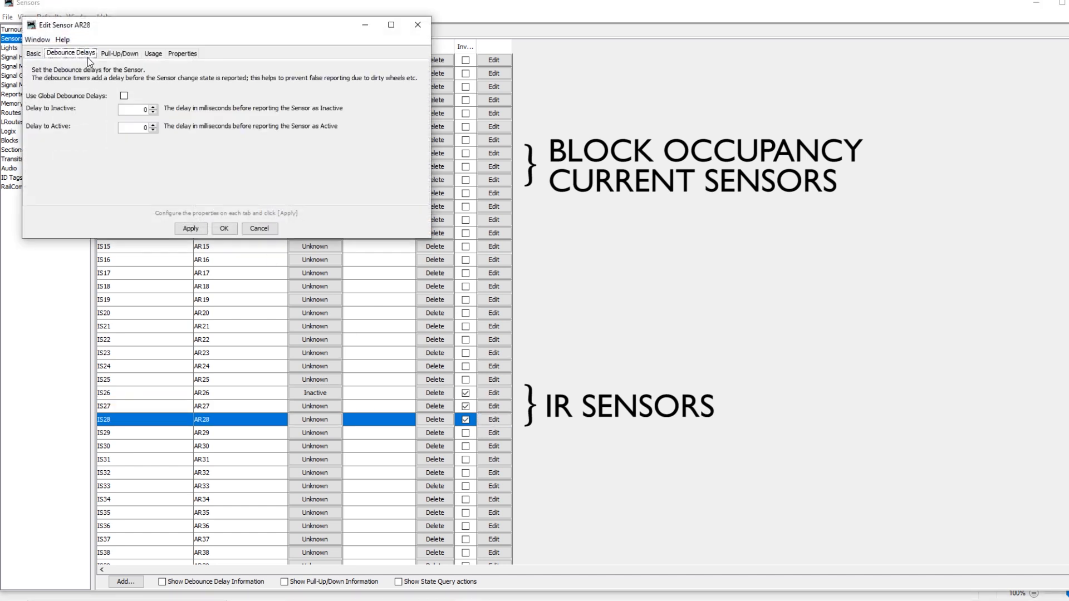
{"action": "left_click", "coordinate": [124, 97]}
{"action": "left_click", "coordinate": [199, 229]}
{"action": "left_click", "coordinate": [224, 229]}
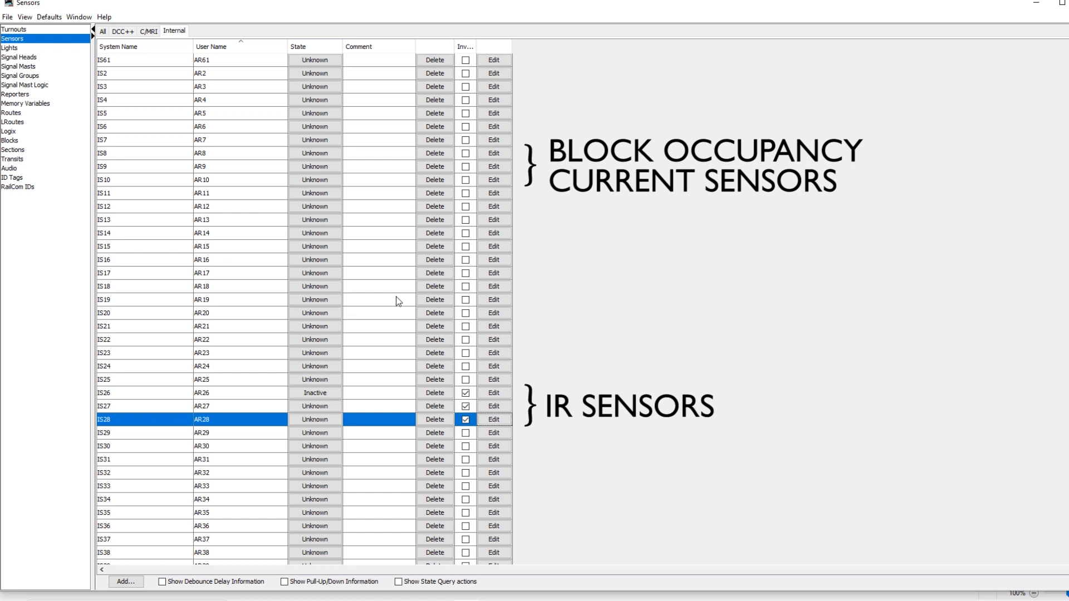
Step: Turn on the global debounce delays for the block occupancy sensor AR8
{"action": "left_click", "coordinate": [496, 156]}
{"action": "left_click", "coordinate": [72, 53]}
{"action": "left_click", "coordinate": [127, 96]}
{"action": "left_click", "coordinate": [224, 228]}
Step: Turn on the global debounce delays for the block occupancy sensor AR9
{"action": "left_click", "coordinate": [495, 168]}
{"action": "left_click", "coordinate": [72, 52]}
{"action": "left_click", "coordinate": [126, 97]}
{"action": "left_click", "coordinate": [224, 229]}
Step: Turn on the global debounce delays for the block occupancy sensor AR10
{"action": "left_click", "coordinate": [495, 182]}
{"action": "left_click", "coordinate": [73, 53]}
{"action": "left_click", "coordinate": [127, 96]}
{"action": "left_click", "coordinate": [192, 229]}
{"action": "left_click", "coordinate": [226, 228]}
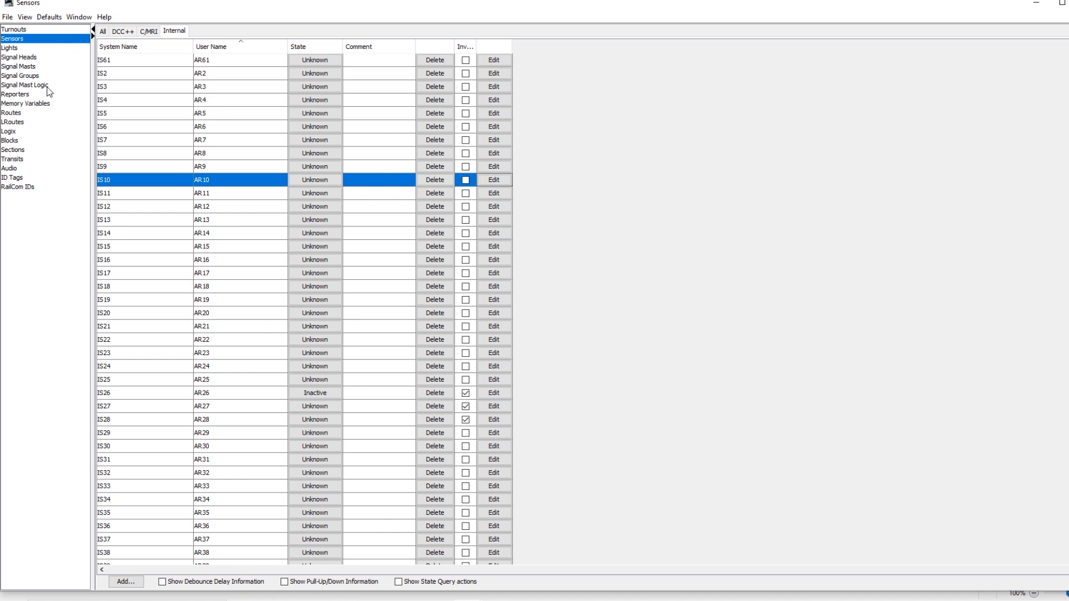
Step: Add a C/MRI turnout named Turnout at hardware address 1001 using 1 bit and steady state output, and switch its state to Closed
{"action": "left_click", "coordinate": [21, 30]}
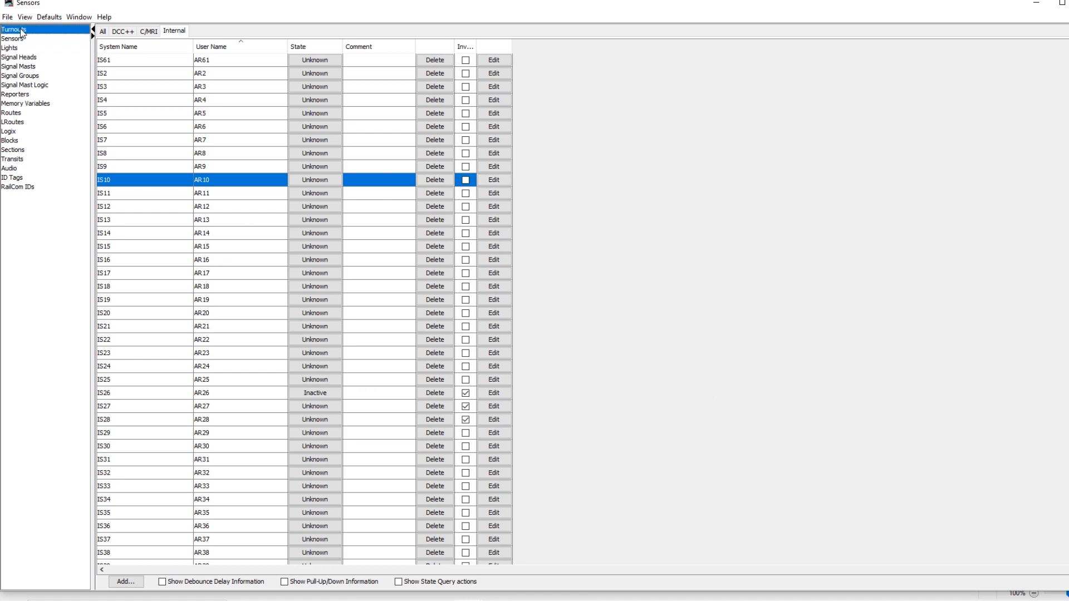
{"action": "left_click", "coordinate": [149, 34]}
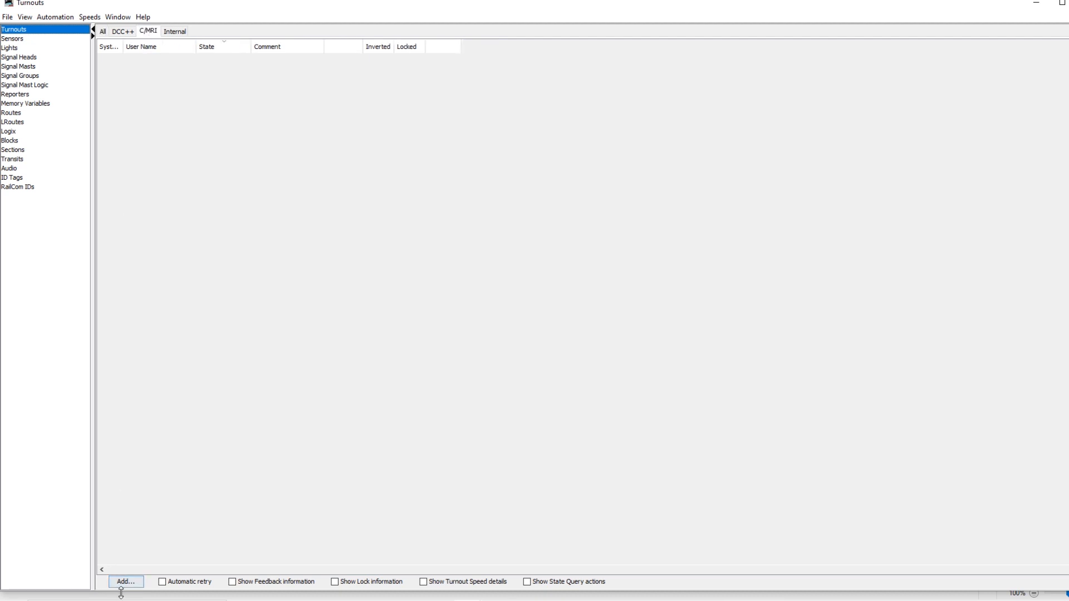
{"action": "left_click", "coordinate": [136, 581]}
{"action": "left_click", "coordinate": [117, 70]}
{"action": "type", "text": "1001"}
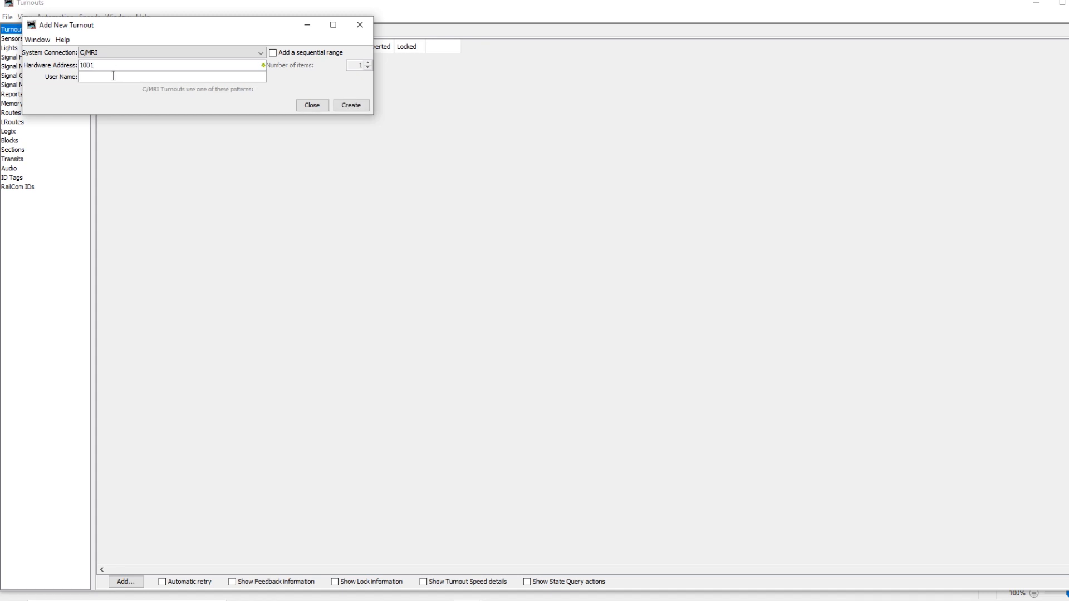
{"action": "left_click", "coordinate": [113, 76]}
{"action": "type", "text": "Turnout"}
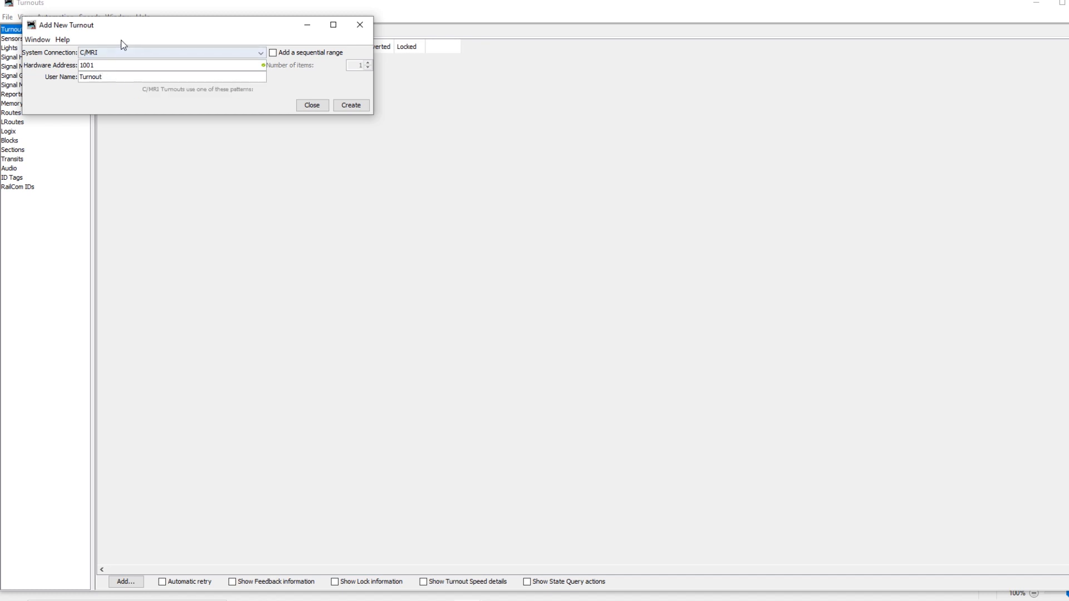
{"action": "left_click", "coordinate": [351, 106]}
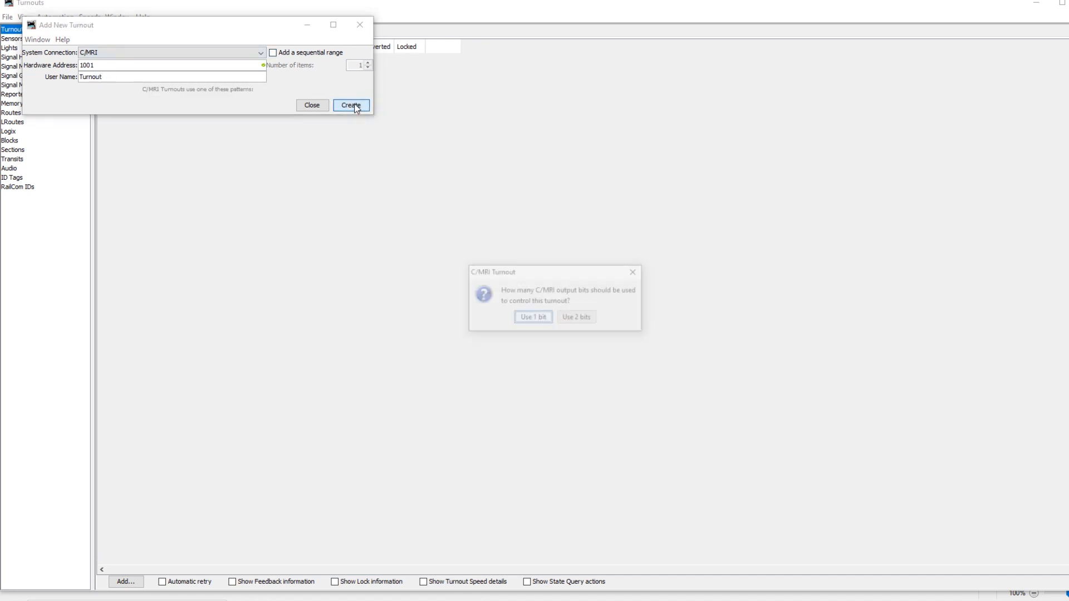
{"action": "left_click", "coordinate": [539, 320]}
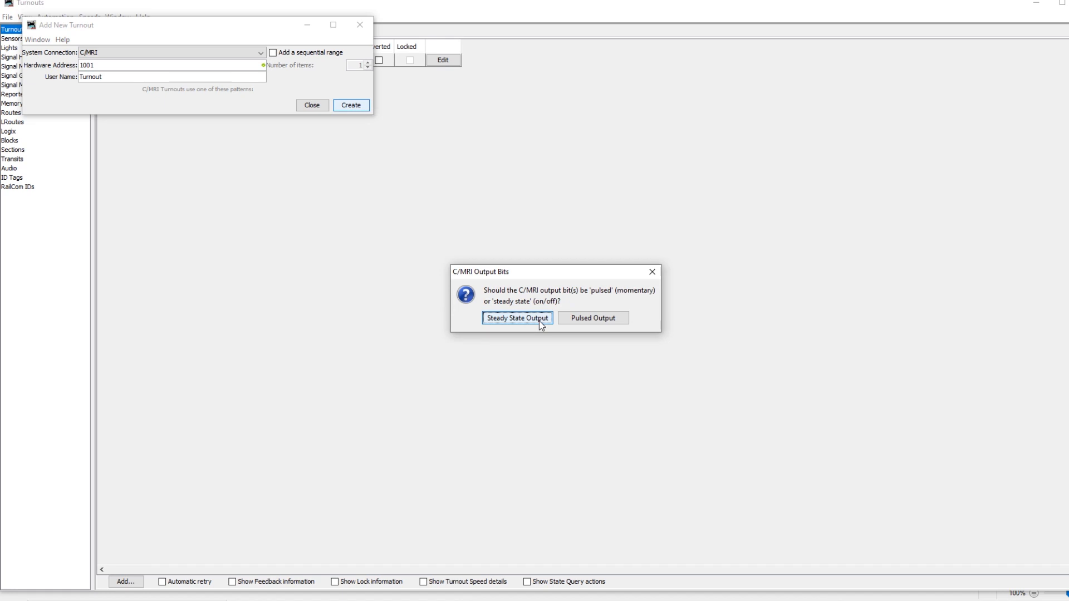
{"action": "left_click", "coordinate": [539, 320]}
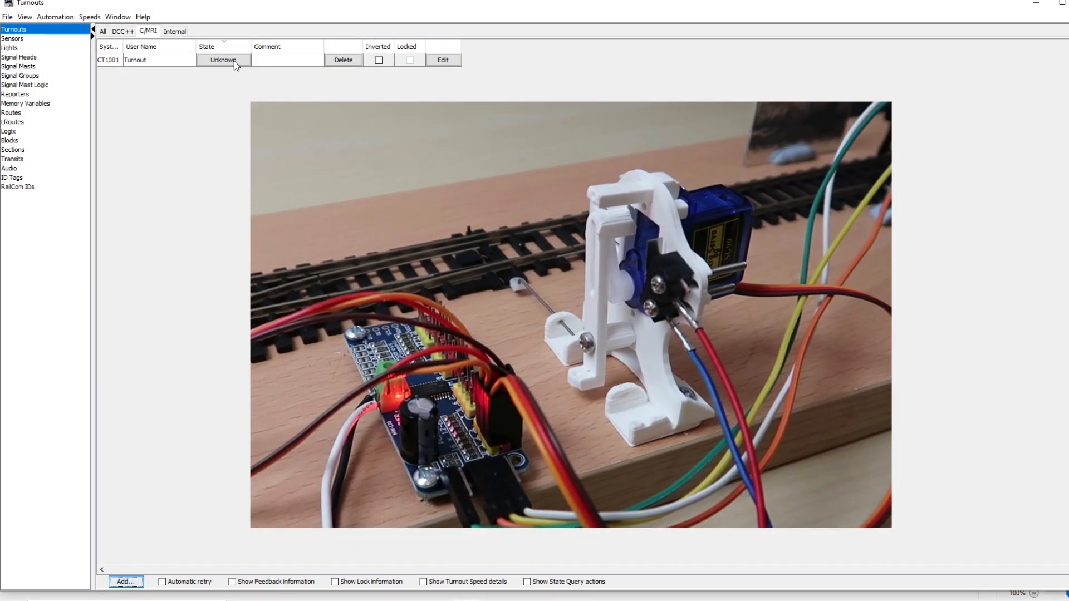
{"action": "left_click", "coordinate": [234, 61]}
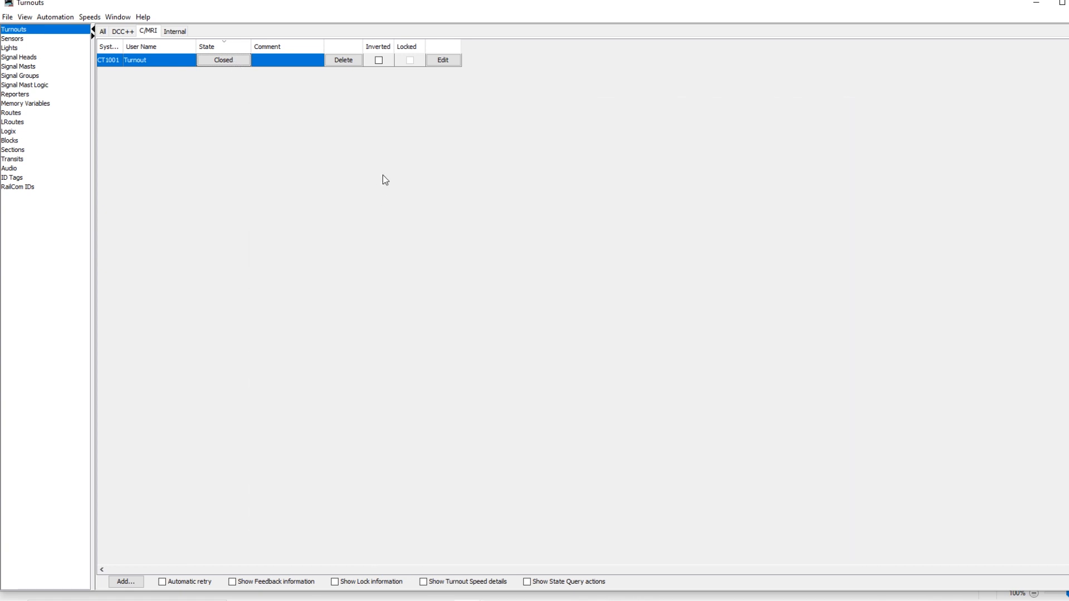
Step: Set the turnout's feedback mode to ONESENSOR with AR53 as feedback sensor 1, and apply the change
{"action": "left_click", "coordinate": [449, 63]}
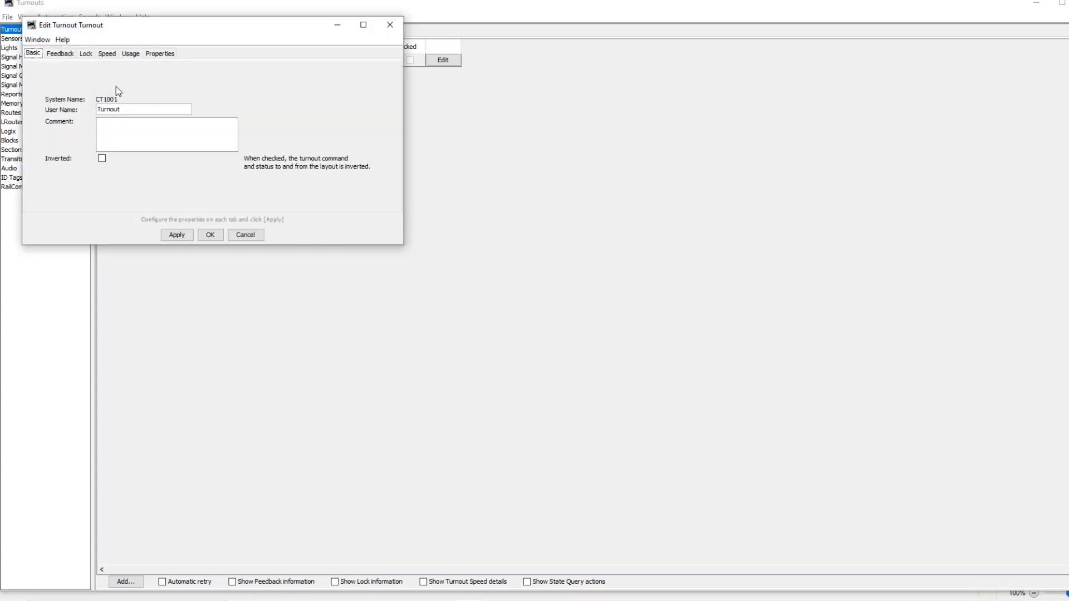
{"action": "left_click", "coordinate": [58, 54]}
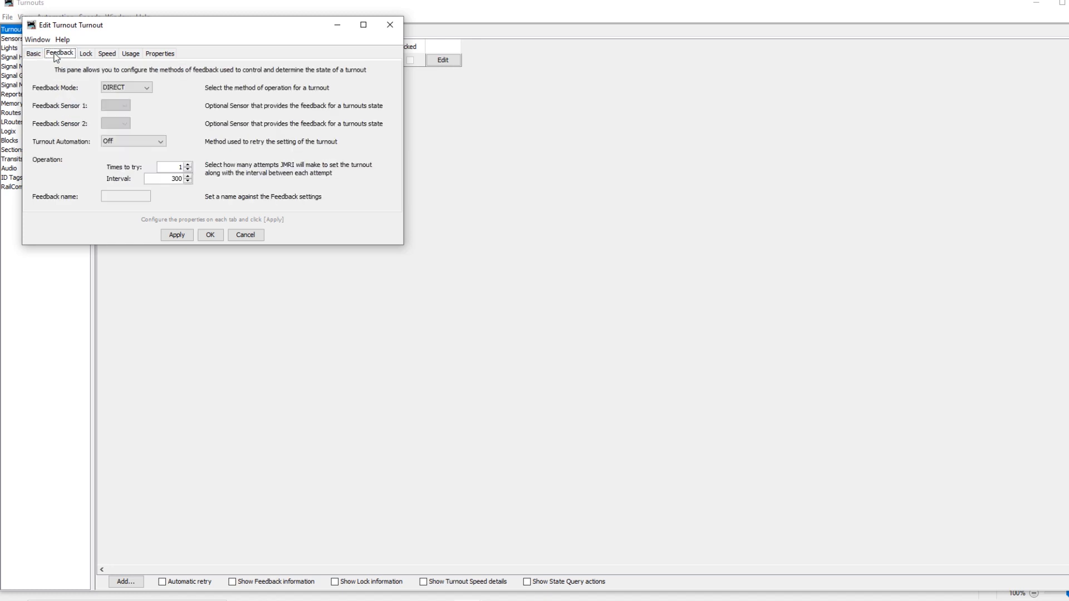
{"action": "left_click", "coordinate": [132, 88]}
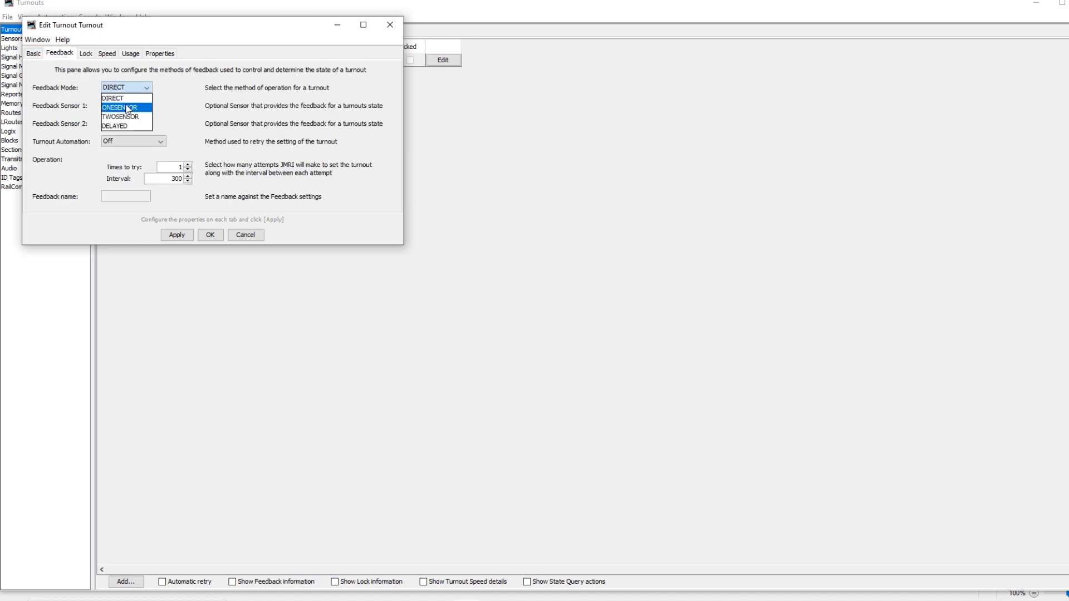
{"action": "left_click", "coordinate": [128, 108]}
{"action": "left_click", "coordinate": [126, 108]}
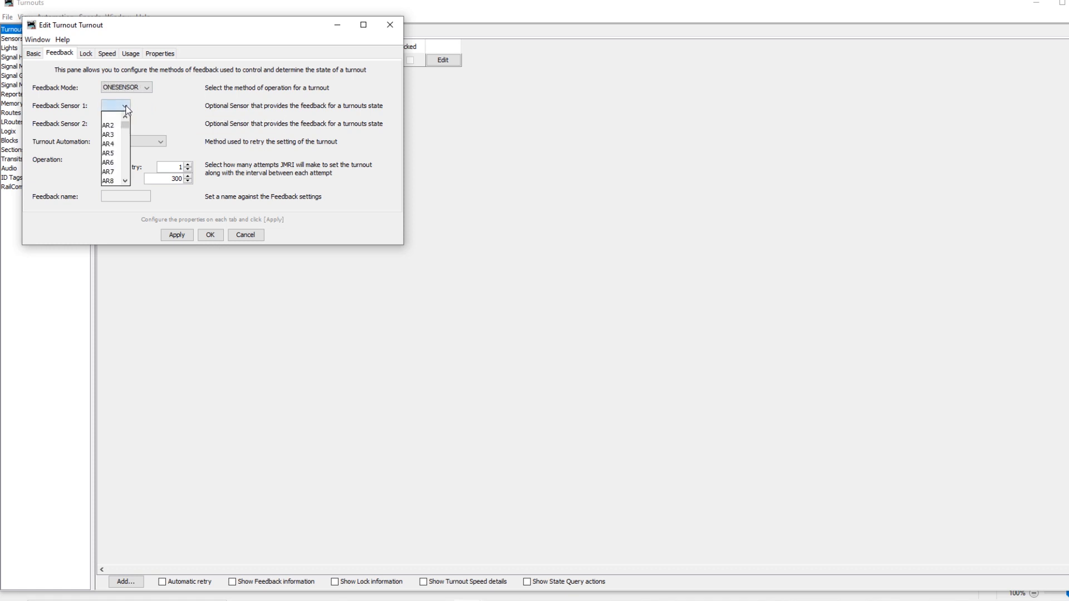
{"action": "left_click_drag", "start_coordinate": [125, 127], "coordinate": [117, 165]}
{"action": "left_click", "coordinate": [117, 179]}
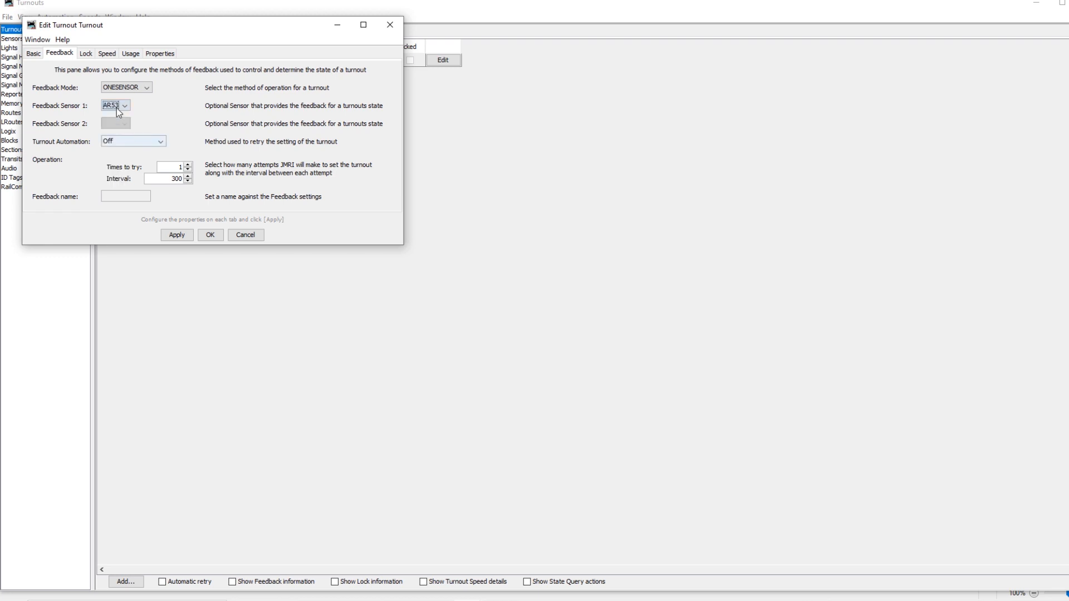
{"action": "left_click", "coordinate": [185, 236]}
{"action": "left_click", "coordinate": [215, 237]}
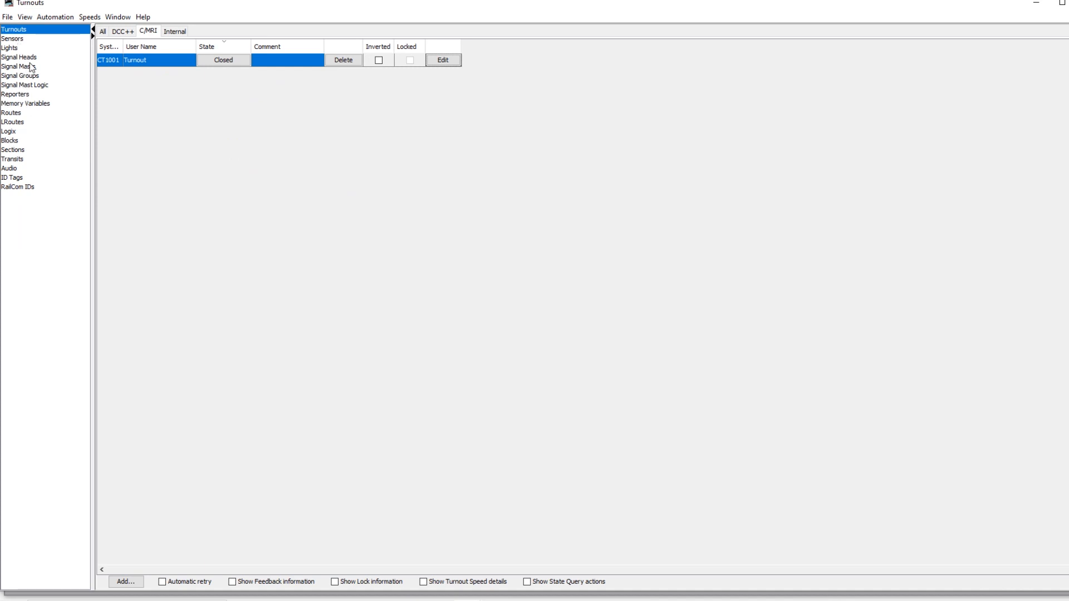
Step: Add three blocks with automatic system names and the user names Left, Right and Siding in the Blocks table
{"action": "left_click", "coordinate": [10, 142]}
{"action": "left_click", "coordinate": [133, 585]}
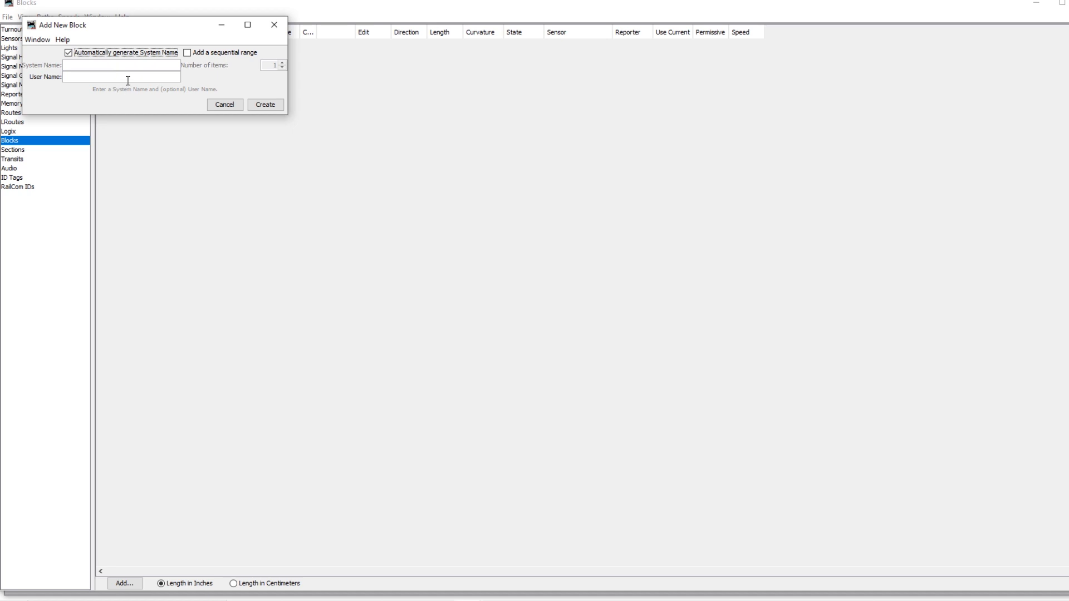
{"action": "left_click", "coordinate": [128, 81]}
{"action": "type", "text": "Left"}
{"action": "left_click", "coordinate": [265, 104]}
{"action": "double_click", "coordinate": [103, 77]}
{"action": "type", "text": "Right"}
{"action": "left_click", "coordinate": [265, 106]}
{"action": "double_click", "coordinate": [70, 77]}
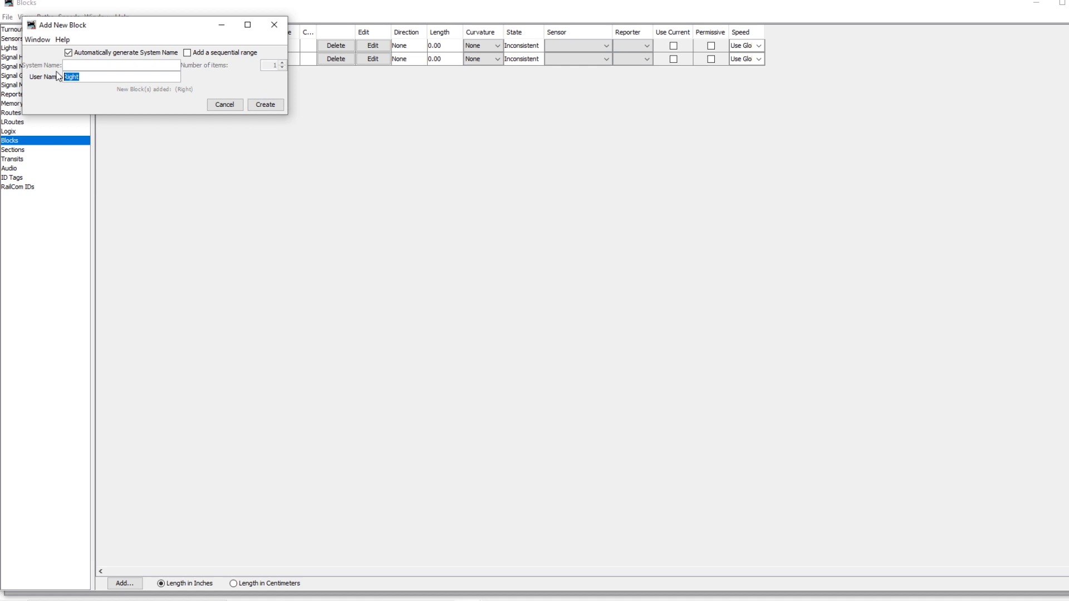
{"action": "type", "text": "Siding"}
{"action": "left_click", "coordinate": [265, 105]}
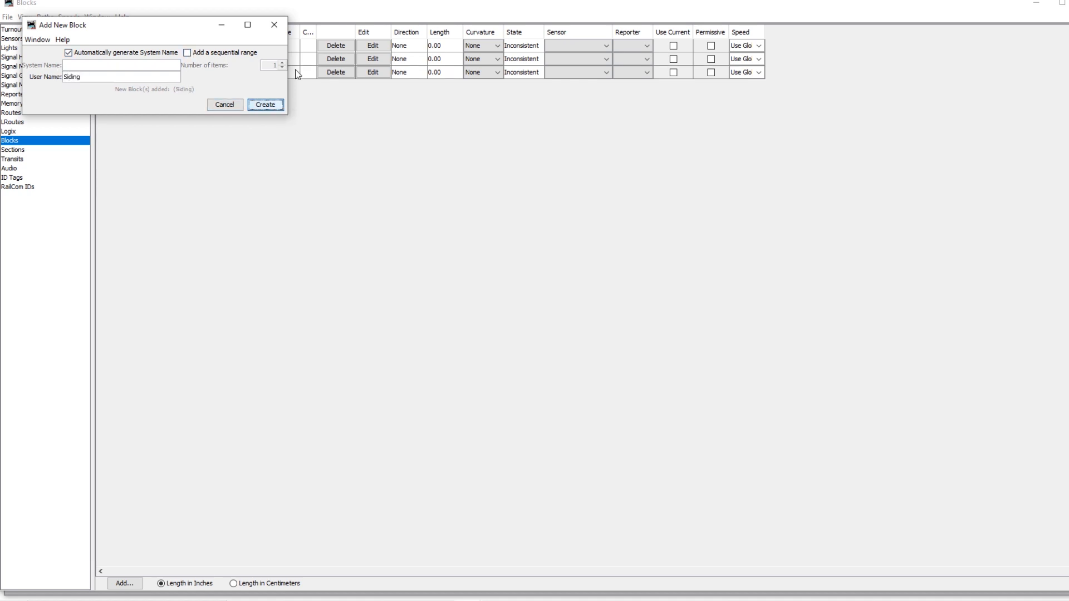
{"action": "left_click", "coordinate": [275, 26]}
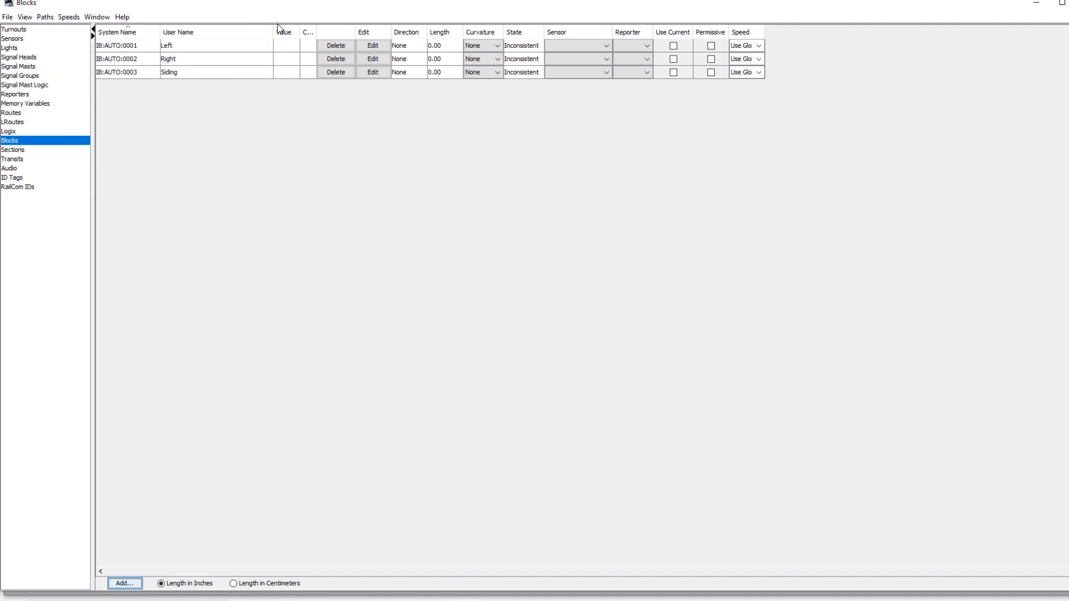
Step: Assign sensor AR8 to the Left block, AR10 to the Right block and AR9 to the Siding block
{"action": "left_click", "coordinate": [591, 48]}
{"action": "scroll", "coordinate": [592, 83], "scroll_direction": "down", "scroll_amount": 17}
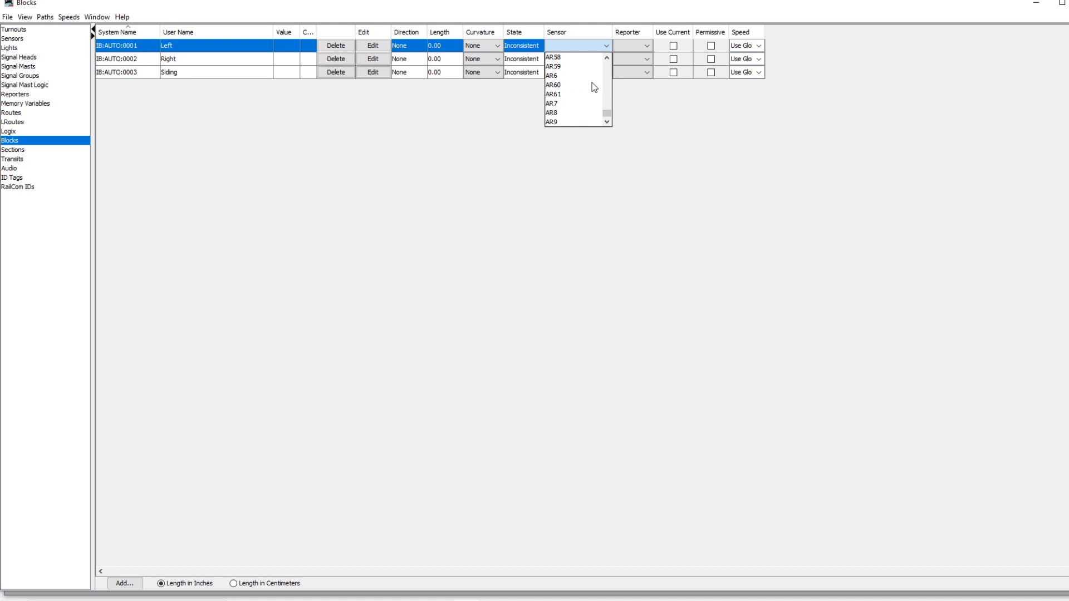
{"action": "left_click", "coordinate": [559, 114]}
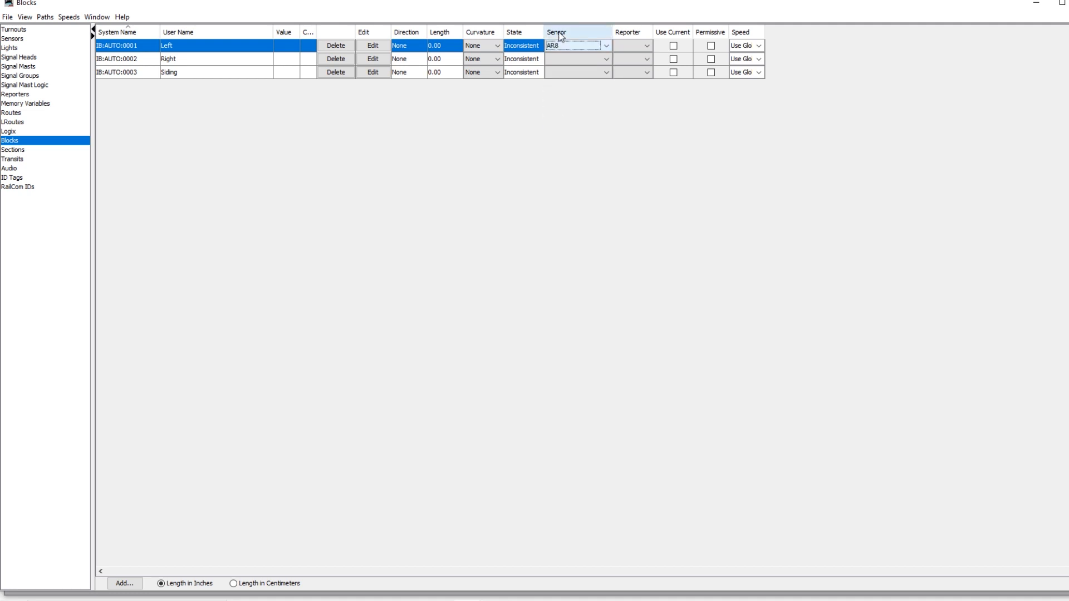
{"action": "left_click", "coordinate": [578, 61]}
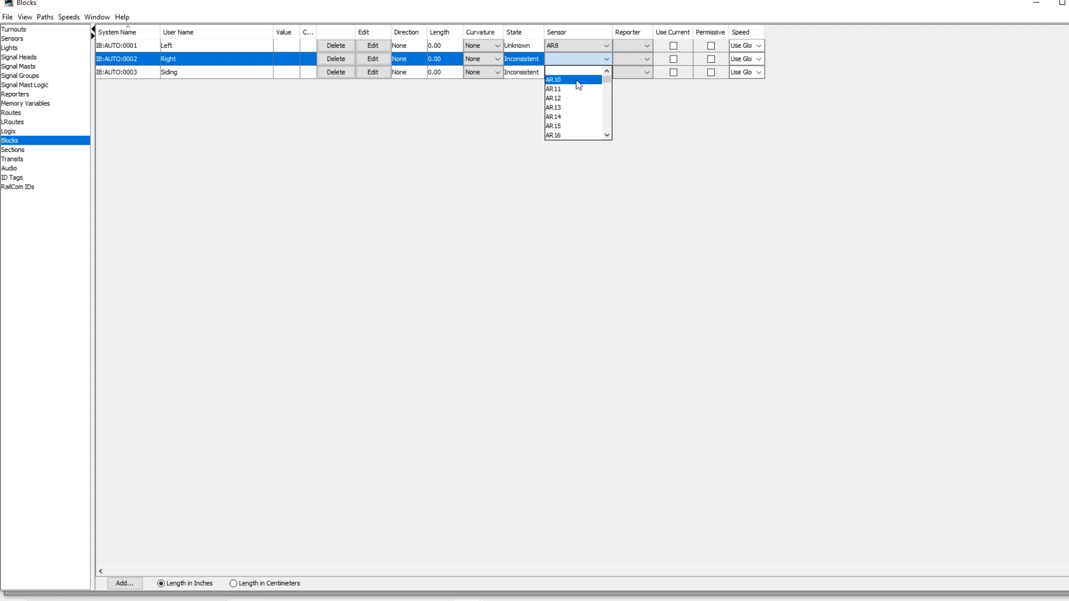
{"action": "left_click", "coordinate": [571, 76]}
{"action": "left_click", "coordinate": [570, 76]}
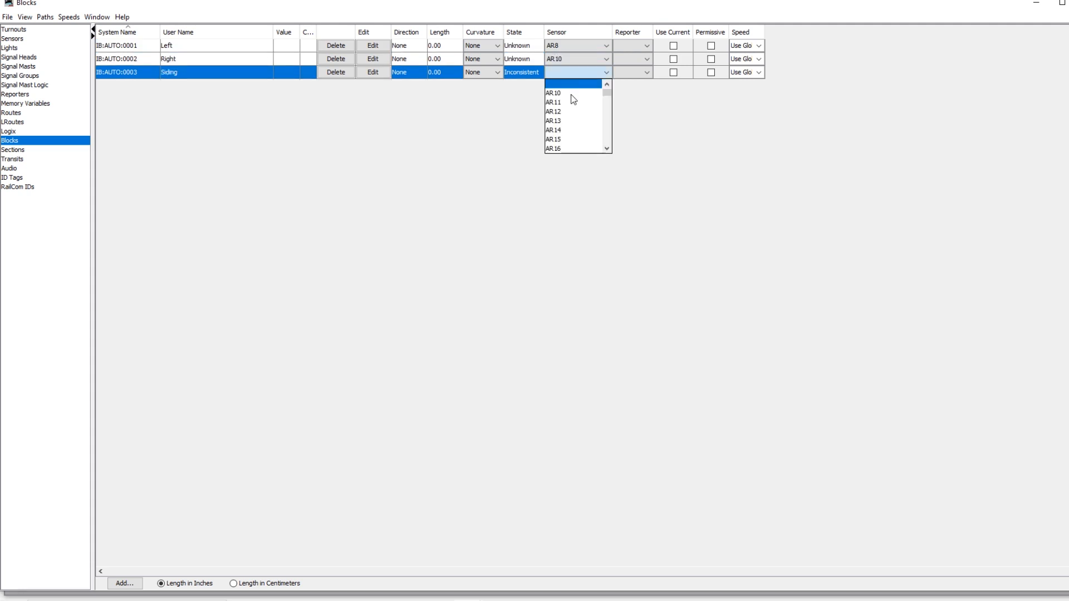
{"action": "scroll", "coordinate": [573, 111], "scroll_direction": "down", "scroll_amount": 15}
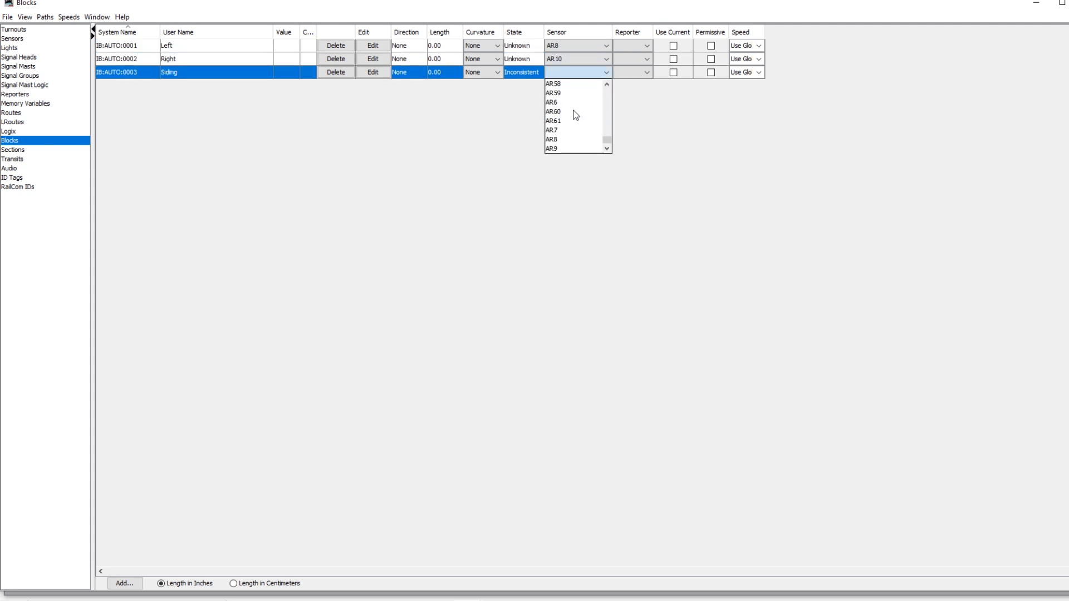
{"action": "left_click", "coordinate": [556, 149]}
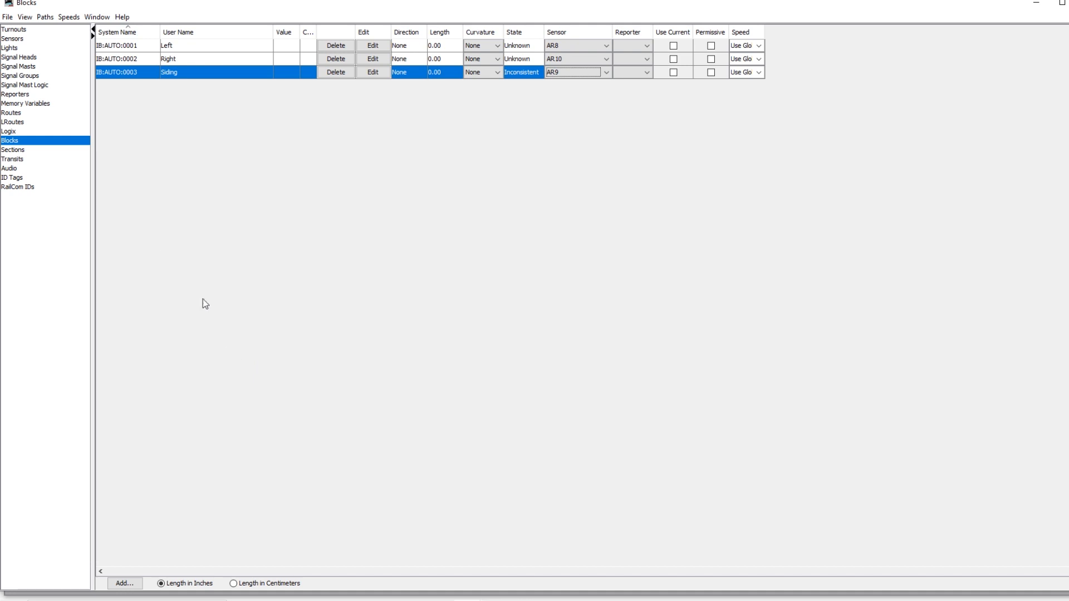
Step: Start a Single Output signal head in the Signal Heads table with system name SH1 and user name Signal 1
{"action": "left_click", "coordinate": [22, 60]}
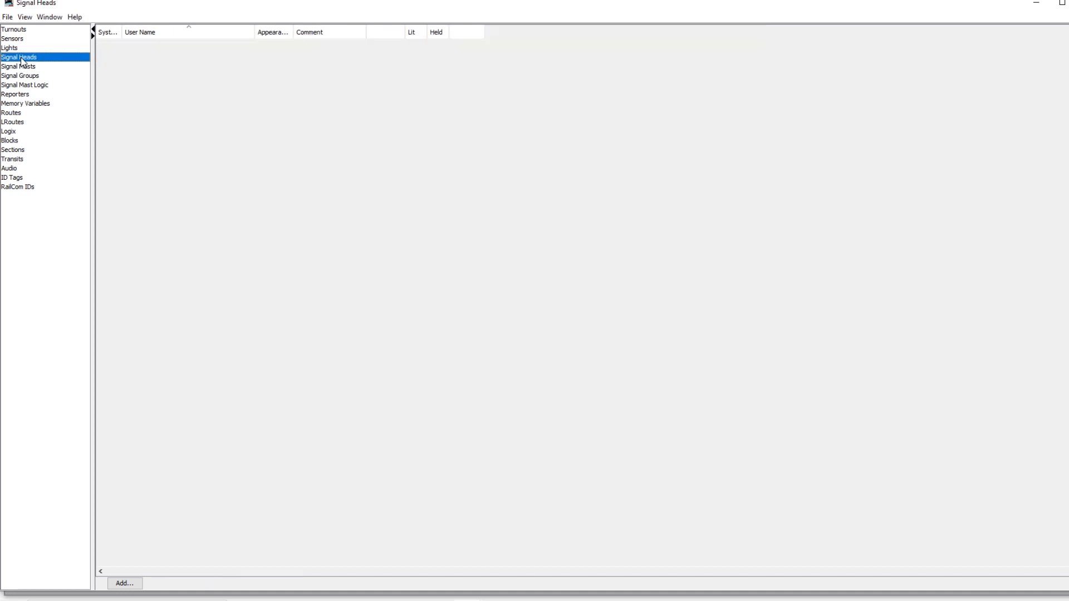
{"action": "left_click", "coordinate": [131, 587]}
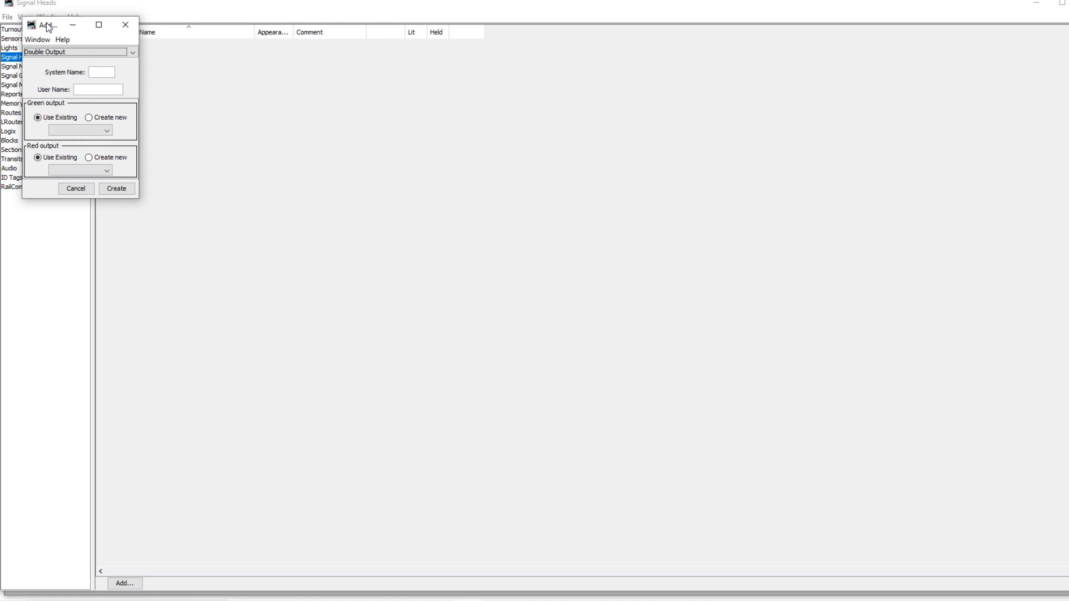
{"action": "left_click", "coordinate": [65, 53]}
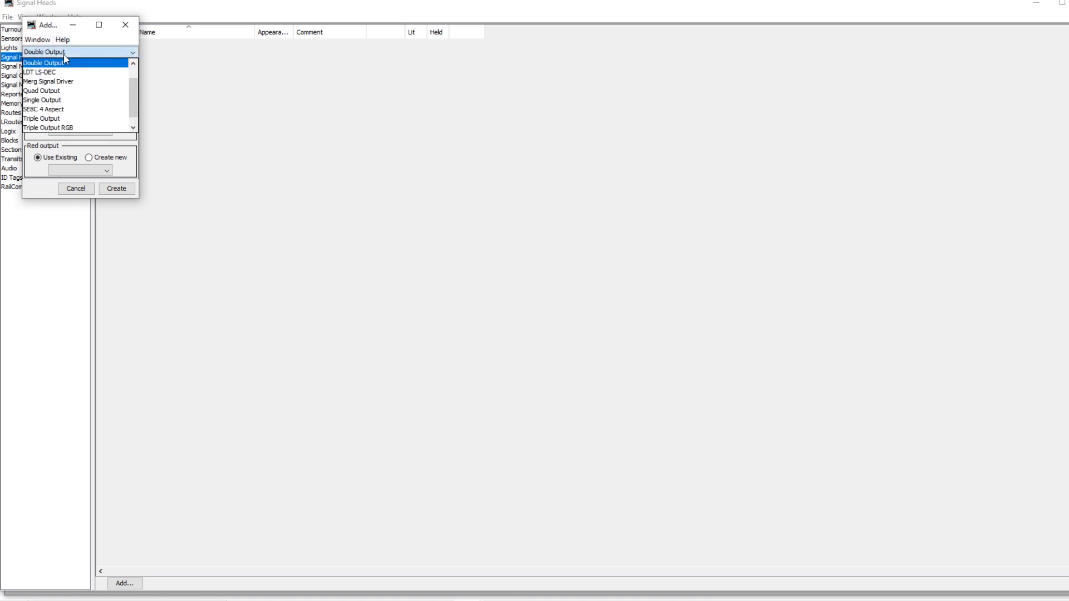
{"action": "left_click", "coordinate": [78, 100]}
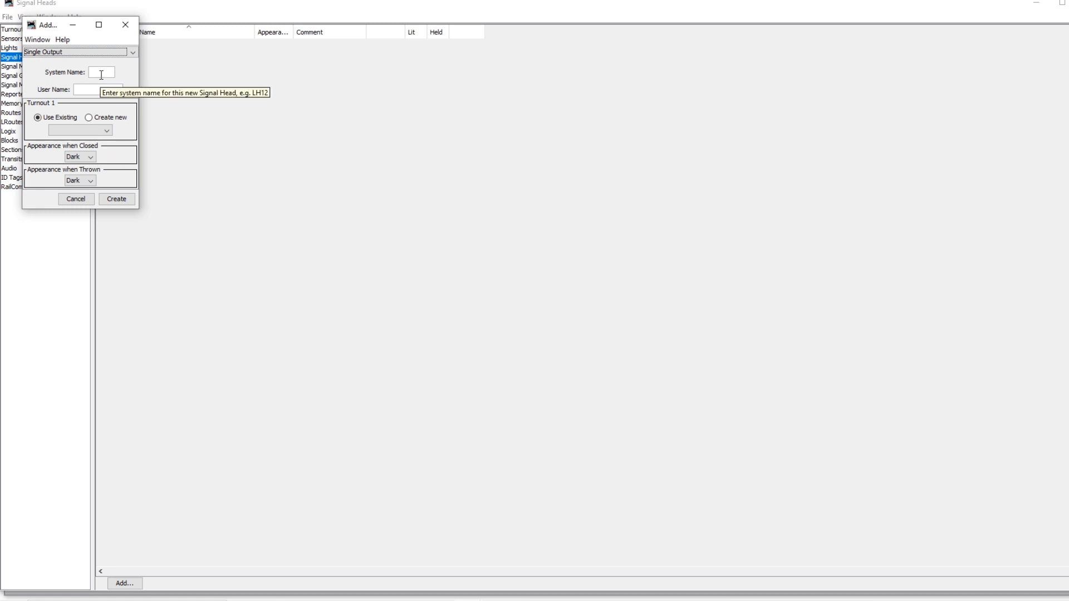
{"action": "left_click", "coordinate": [101, 74]}
{"action": "type", "text": "SH1"}
{"action": "left_click", "coordinate": [80, 89]}
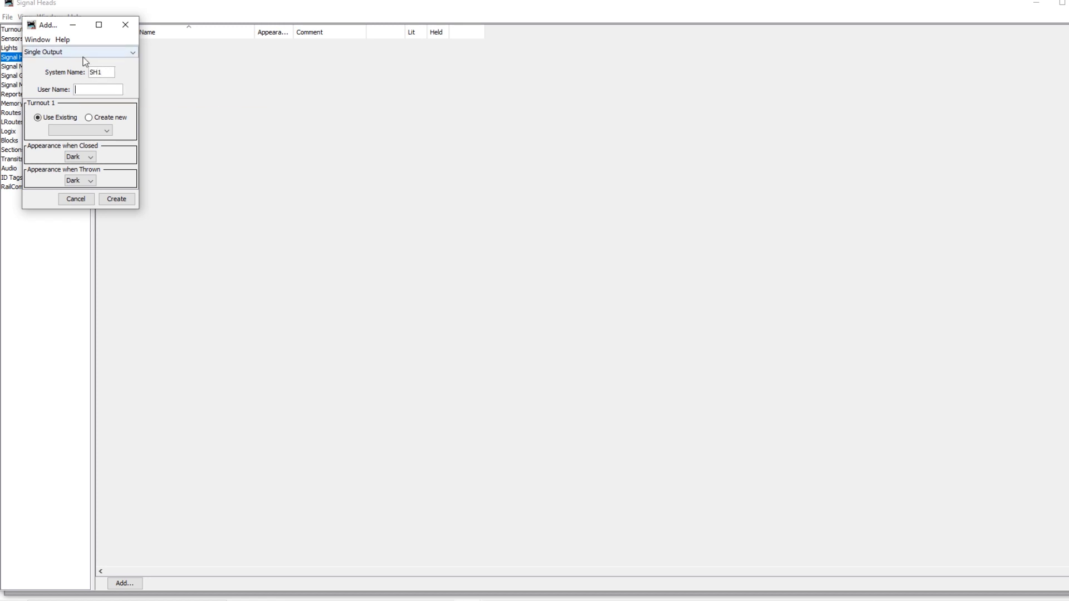
{"action": "type", "text": "Signal 1"}
Step: Give Signal 1 a new C/MRI output turnout 1002, Red when closed and Green when thrown, and create the head
{"action": "left_click", "coordinate": [89, 117]}
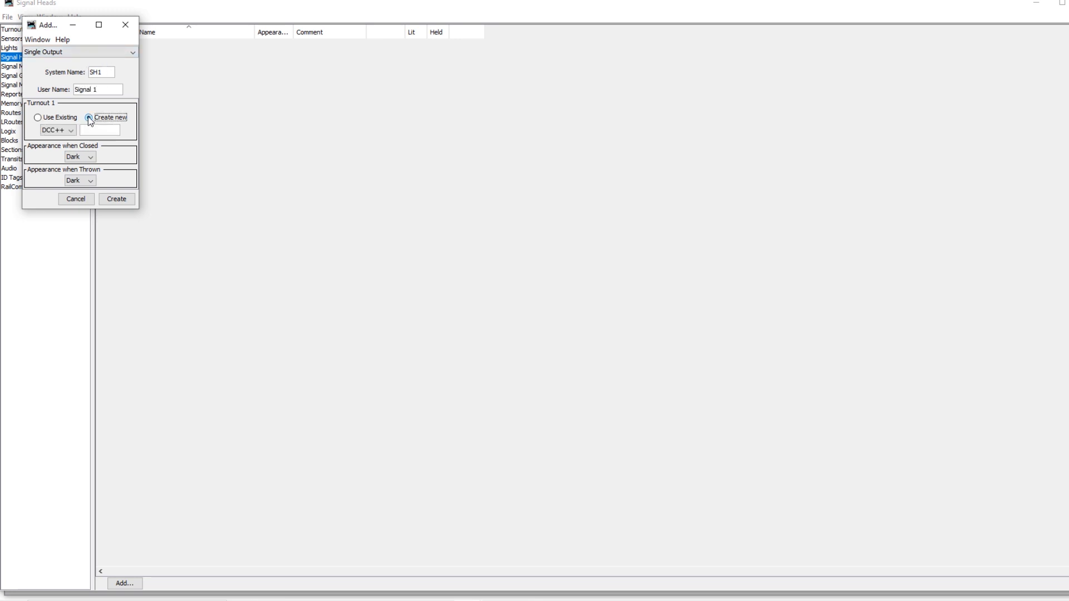
{"action": "left_click", "coordinate": [65, 133]}
{"action": "left_click", "coordinate": [60, 141]}
{"action": "left_click", "coordinate": [105, 130]}
{"action": "type", "text": "10"}
{"action": "left_click", "coordinate": [93, 162]}
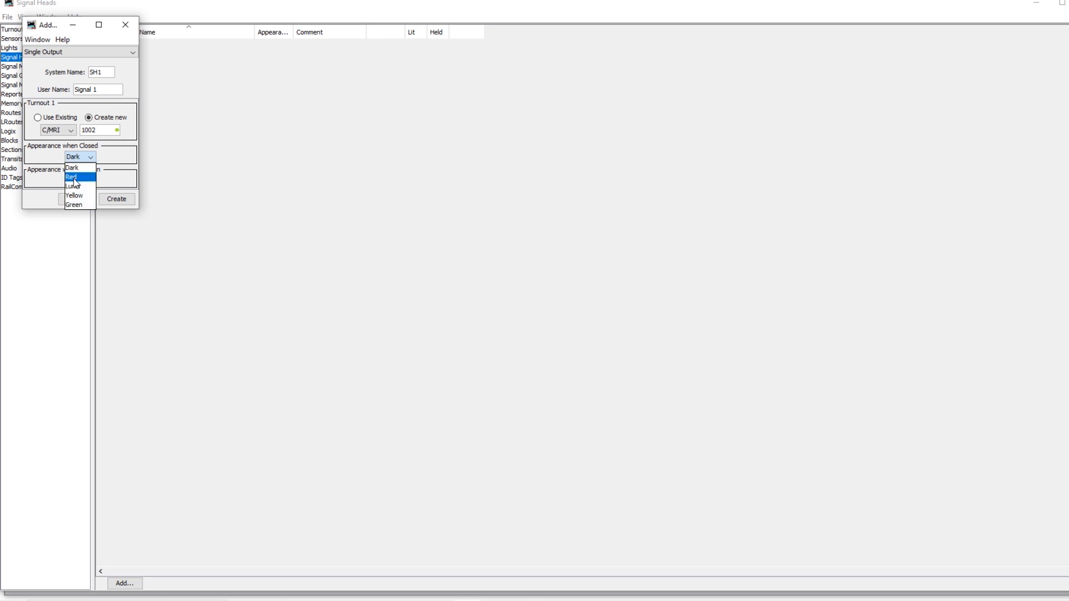
{"action": "left_click", "coordinate": [75, 179]}
{"action": "left_click", "coordinate": [85, 181]}
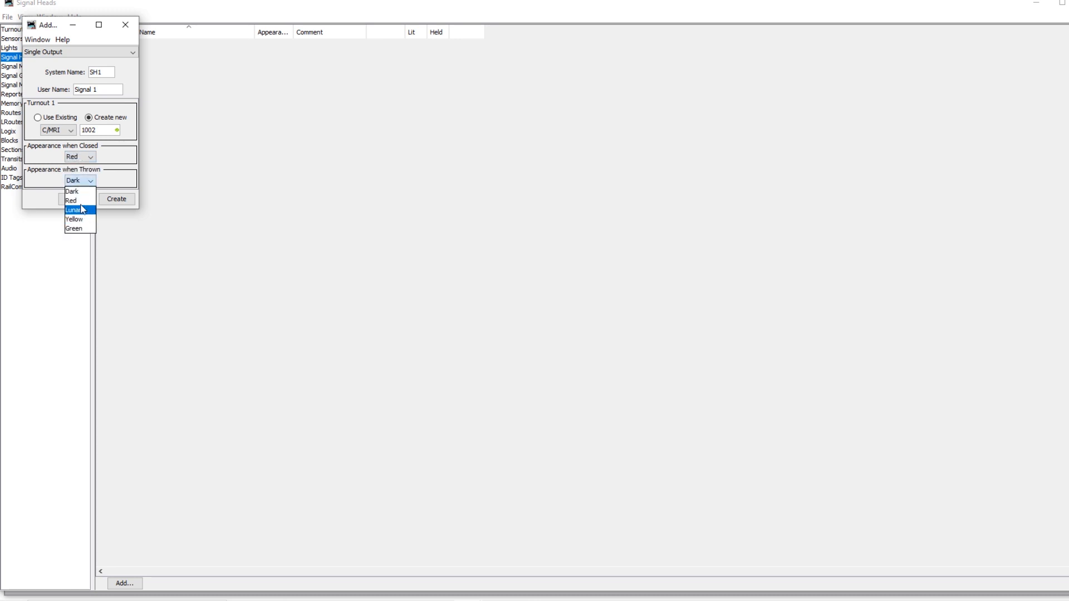
{"action": "left_click", "coordinate": [84, 228]}
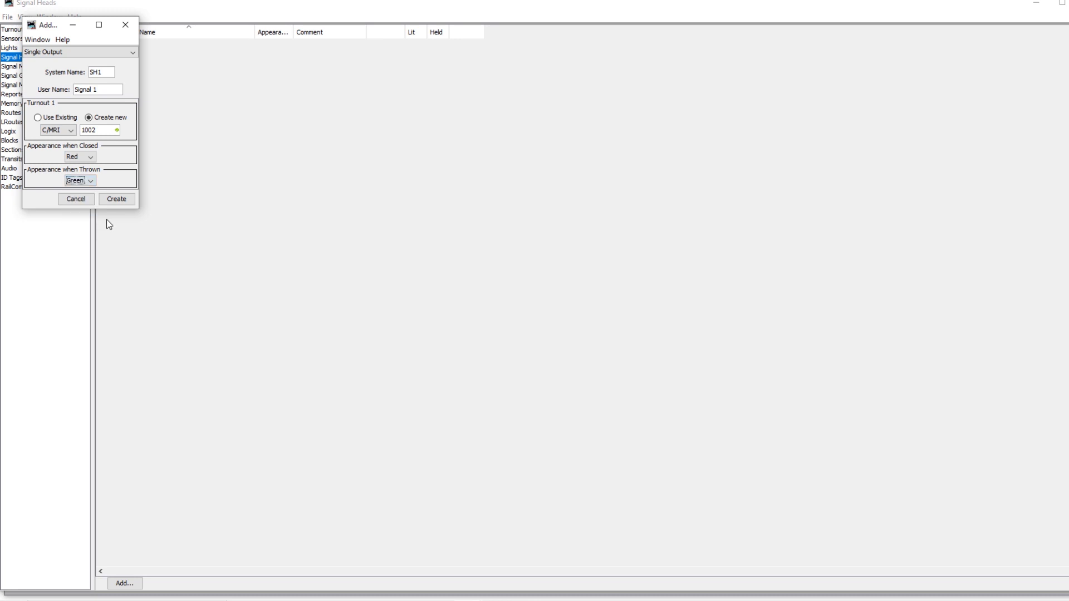
{"action": "left_click", "coordinate": [114, 200]}
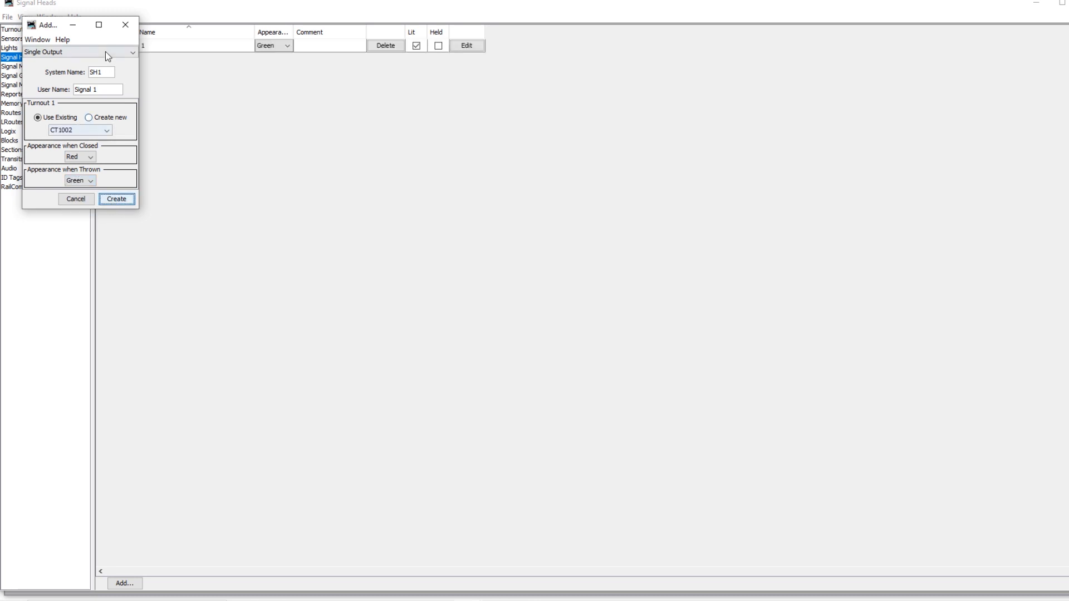
Step: Set up another single-output head with system name SH2, user name Signal 2 and a new C/MRI turnout 1003
{"action": "left_click", "coordinate": [102, 72]}
{"action": "key", "text": "BackSpace"}
{"action": "type", "text": "2"}
{"action": "left_click", "coordinate": [97, 90]}
{"action": "key", "text": "BackSpace"}
{"action": "type", "text": "2"}
{"action": "left_click", "coordinate": [89, 117]}
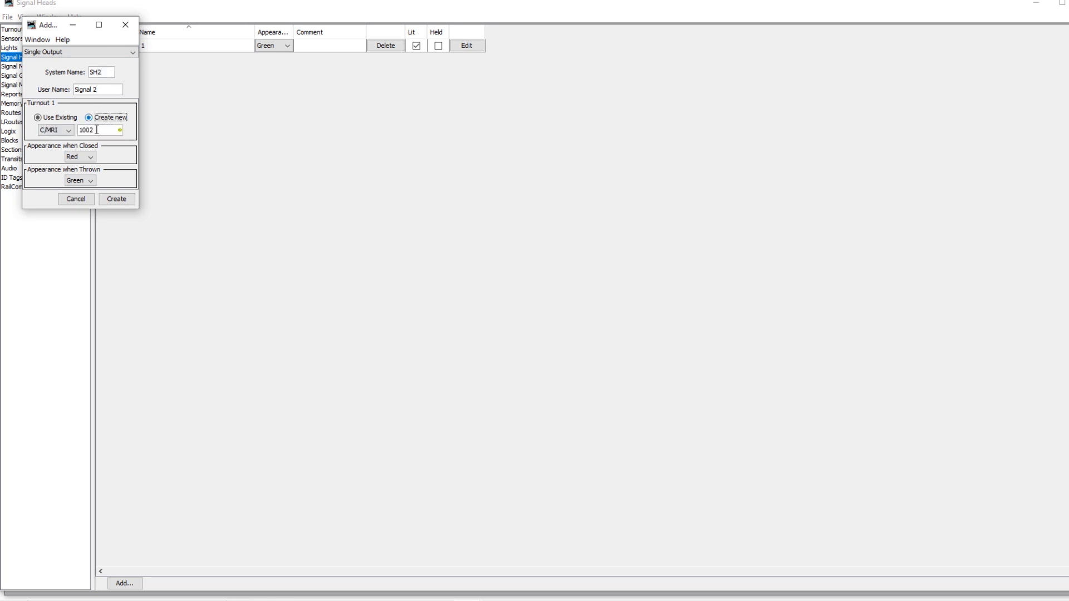
Step: Set Signal 2 to appear Green when closed and Red when thrown, and create the head
{"action": "left_click", "coordinate": [92, 158]}
{"action": "left_click", "coordinate": [78, 205]}
{"action": "left_click", "coordinate": [84, 181]}
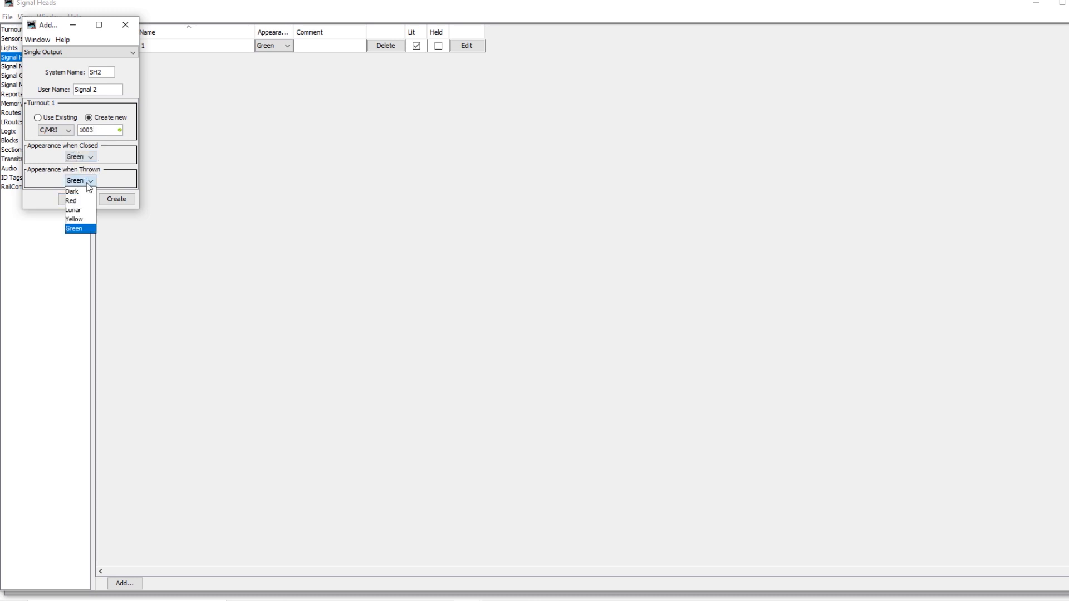
{"action": "left_click", "coordinate": [76, 198]}
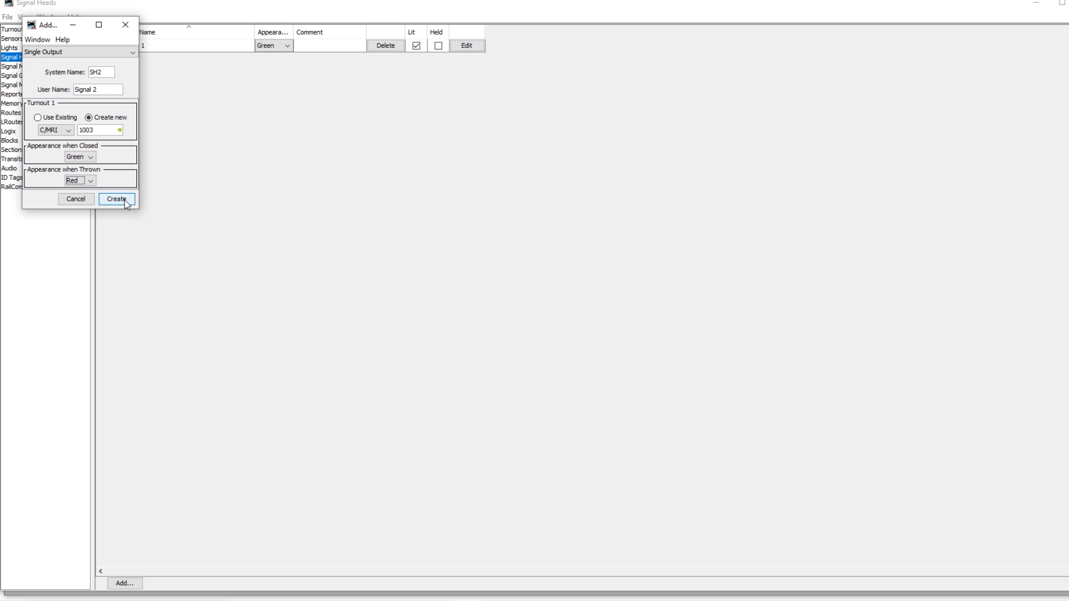
{"action": "left_click", "coordinate": [126, 204]}
Step: Start the next signal head with system name SH3 and the type Virtual
{"action": "left_click_drag", "start_coordinate": [103, 72], "coordinate": [98, 73]}
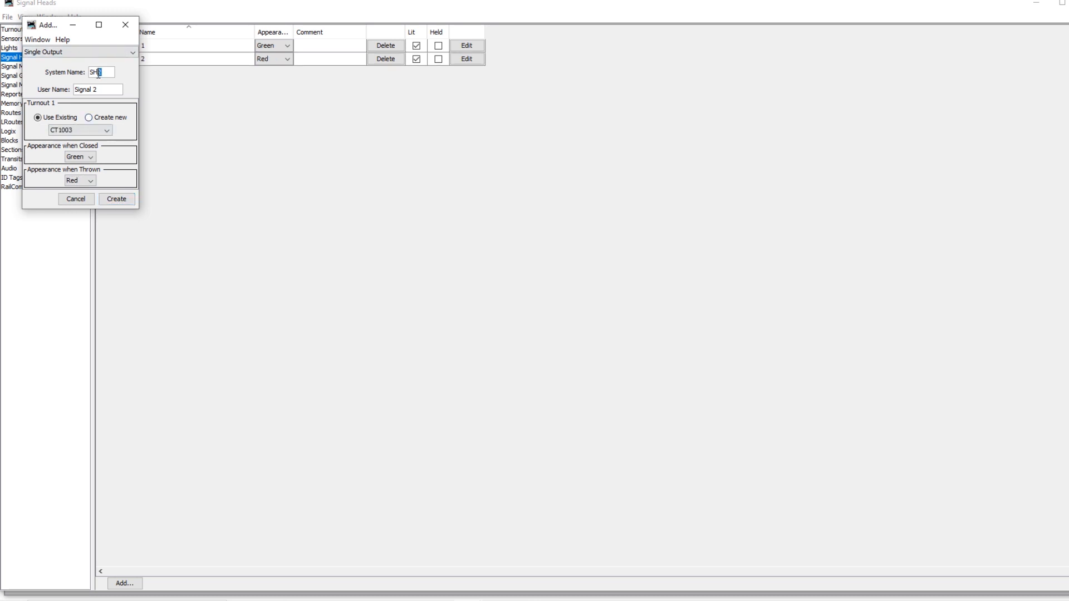
{"action": "type", "text": "3"}
{"action": "left_click", "coordinate": [129, 52]}
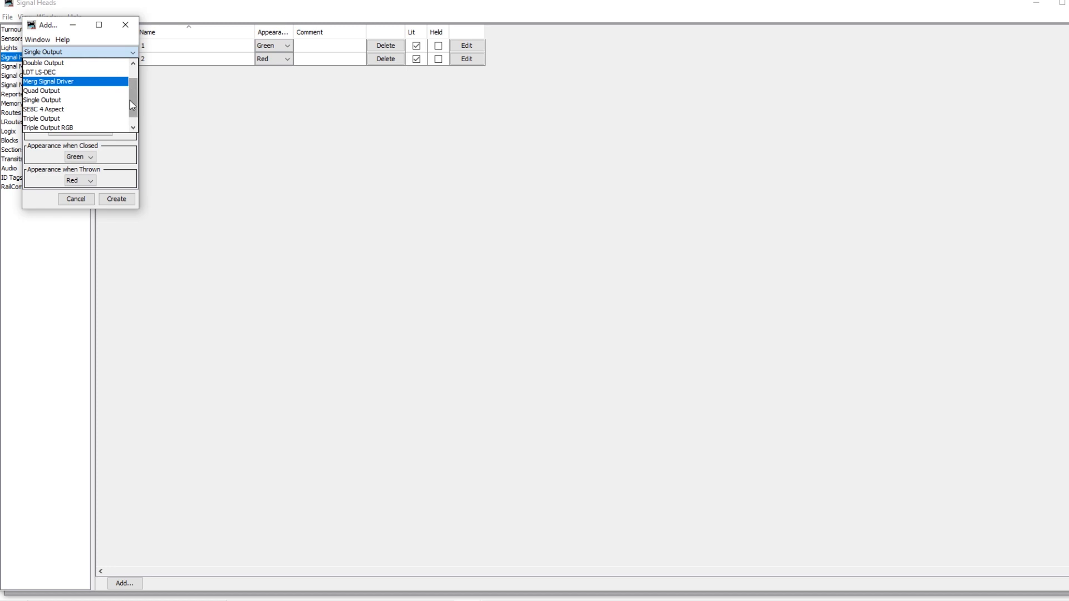
{"action": "scroll", "coordinate": [129, 100], "scroll_direction": "down", "scroll_amount": 1}
{"action": "left_click", "coordinate": [47, 127]}
Step: Create the SH3 virtual head with the user name Virtual 1, and add a second virtual head SH4 named Virtual 2
{"action": "left_click", "coordinate": [90, 73]}
{"action": "left_click_drag", "start_coordinate": [89, 92], "coordinate": [67, 90]}
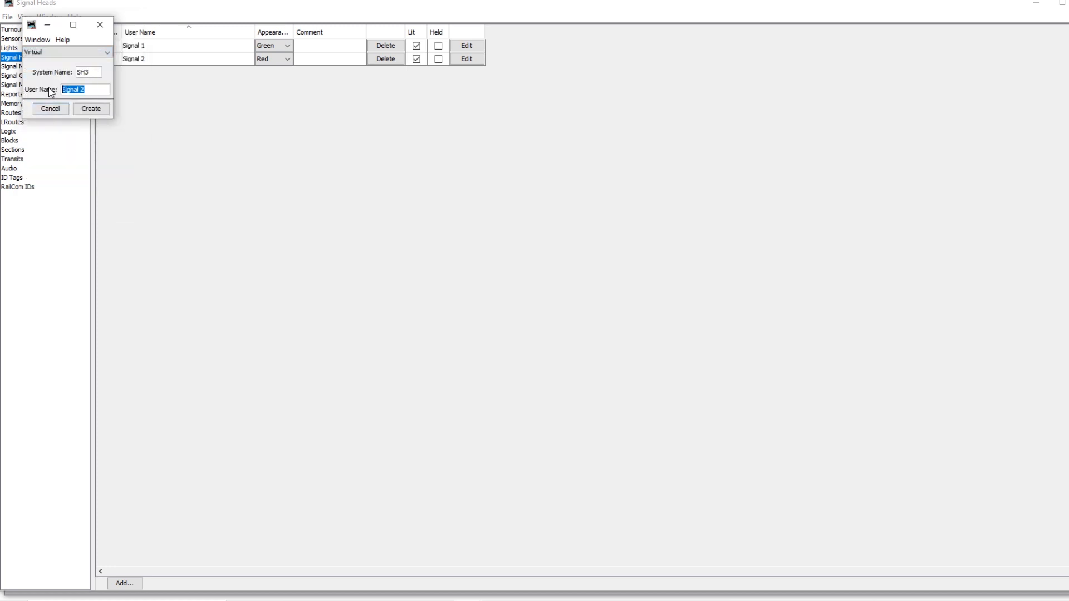
{"action": "key", "text": "Home"}
{"action": "key", "text": "Delete"}
{"action": "key", "text": "Delete"}
{"action": "key", "text": "Delete"}
{"action": "key", "text": "Delete"}
{"action": "type", "text": "Virtual"}
{"action": "mouse_move", "coordinate": [91, 90]}
{"action": "left_mouse_down"}
{"action": "mouse_move", "coordinate": [92, 74]}
{"action": "mouse_move", "coordinate": [83, 91]}
{"action": "left_mouse_up"}
{"action": "type", "text": "1"}
{"action": "left_click", "coordinate": [91, 108]}
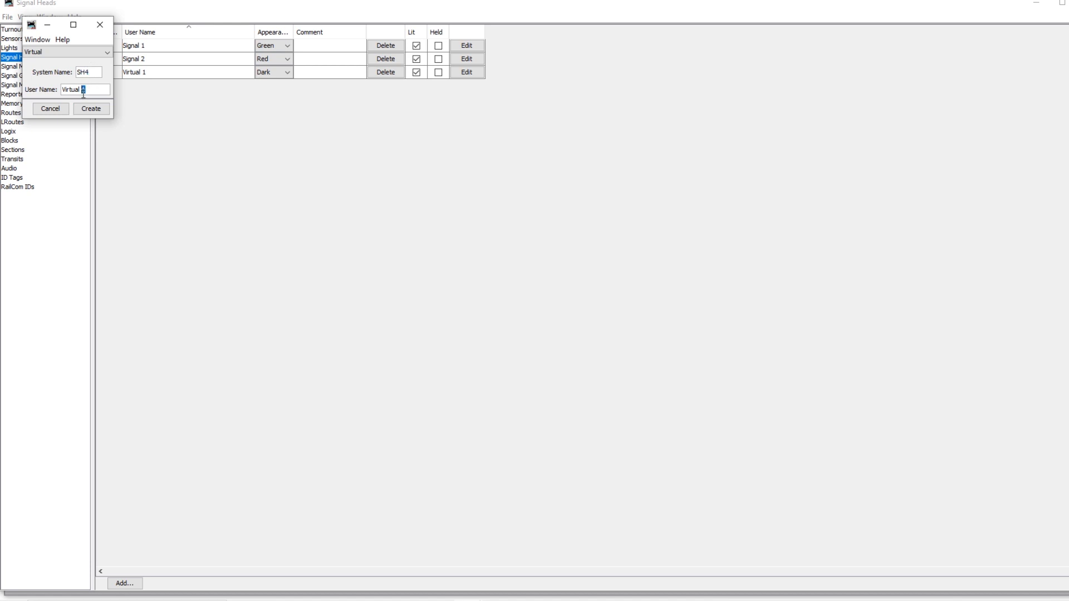
{"action": "left_click", "coordinate": [95, 110]}
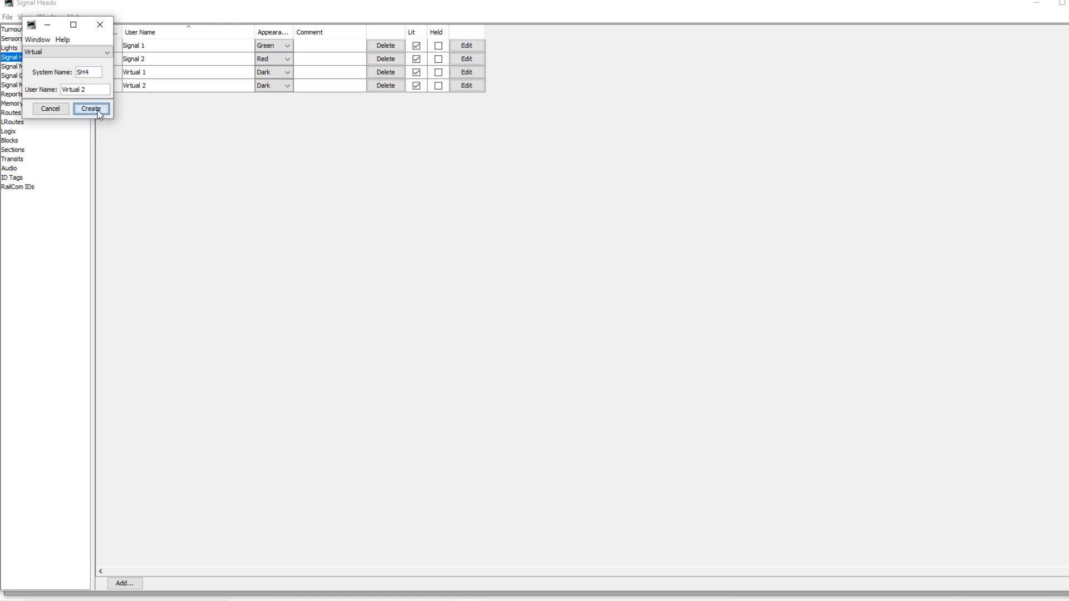
{"action": "left_click", "coordinate": [108, 29]}
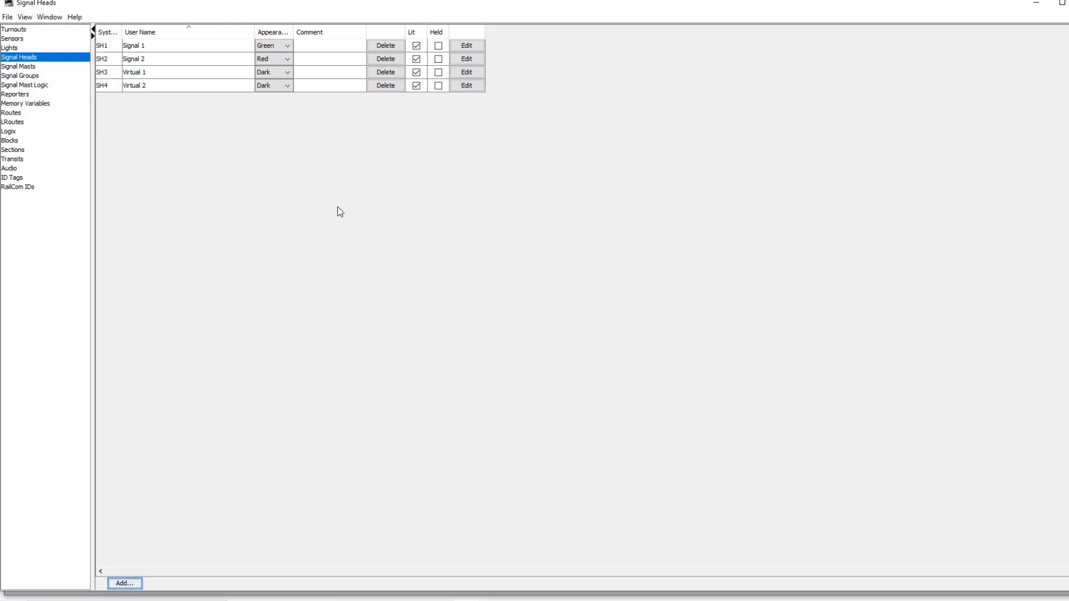
Step: Store the panels and configuration in a file named Auto Video
{"action": "left_click", "coordinate": [7, 16]}
{"action": "mouse_move", "coordinate": [28, 44]}
{"action": "left_click", "coordinate": [127, 56]}
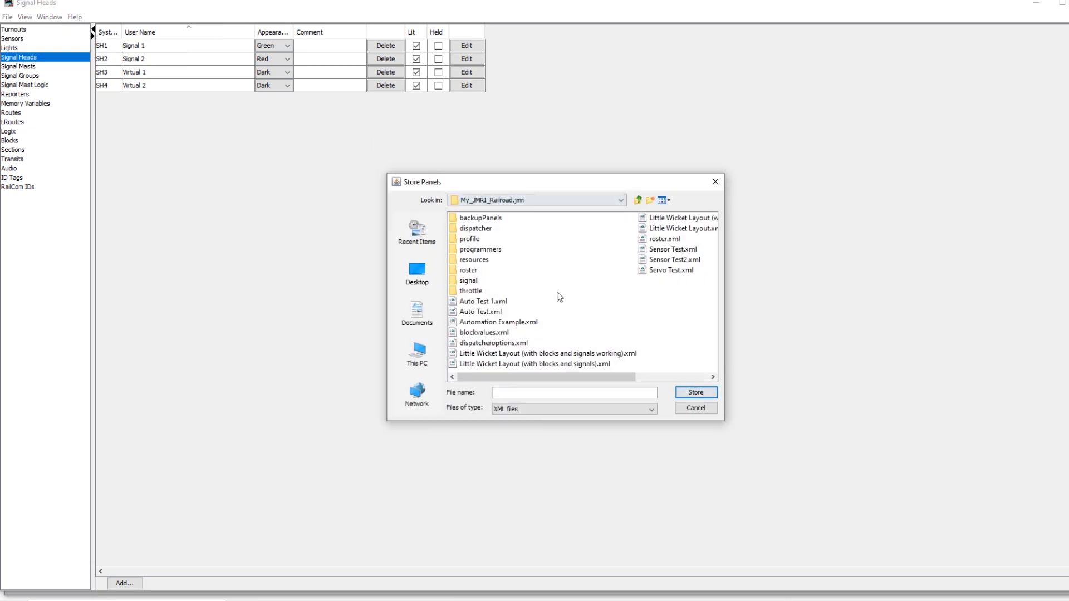
{"action": "left_click", "coordinate": [509, 394]}
{"action": "type", "text": "Auto Video"}
{"action": "key", "text": "Return"}
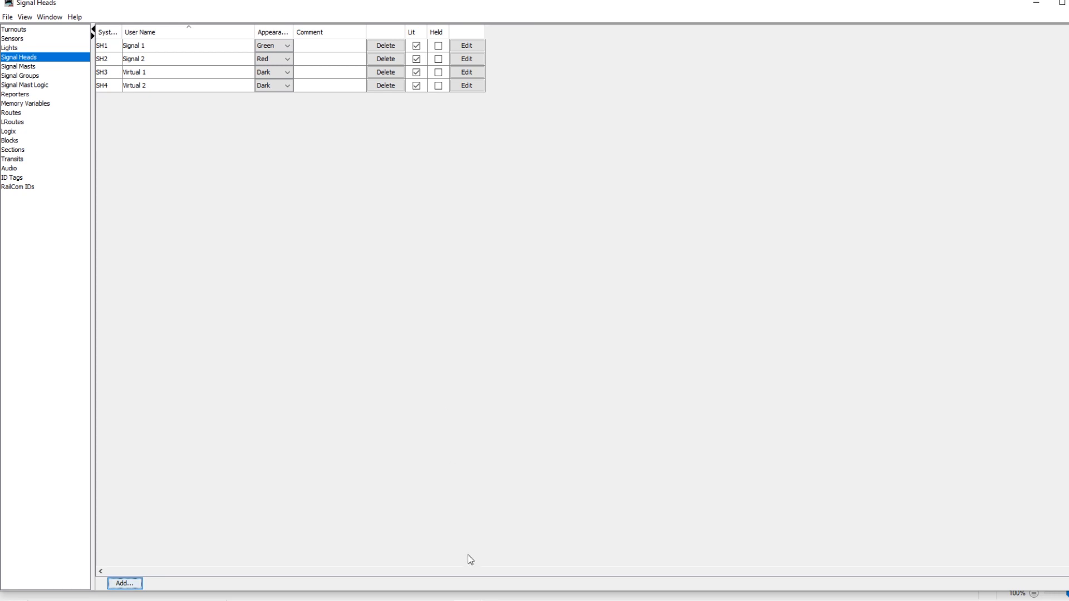
Step: Switch to the My Layout panel and turn on its edit mode
{"action": "mouse_move", "coordinate": [470, 593]}
{"action": "left_click", "coordinate": [460, 575]}
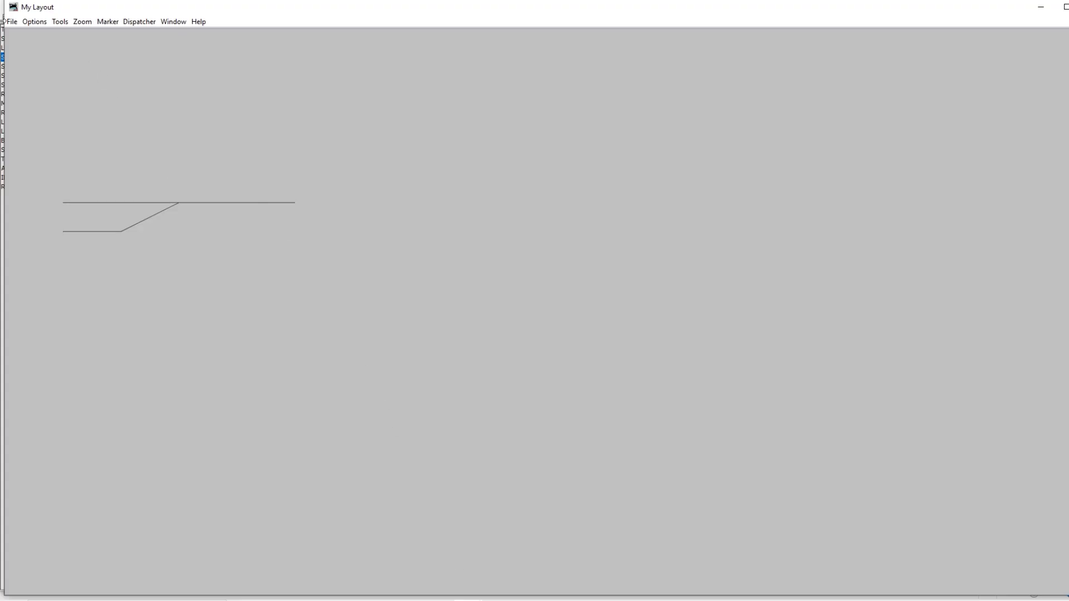
{"action": "left_click", "coordinate": [45, 24]}
{"action": "left_click", "coordinate": [42, 34]}
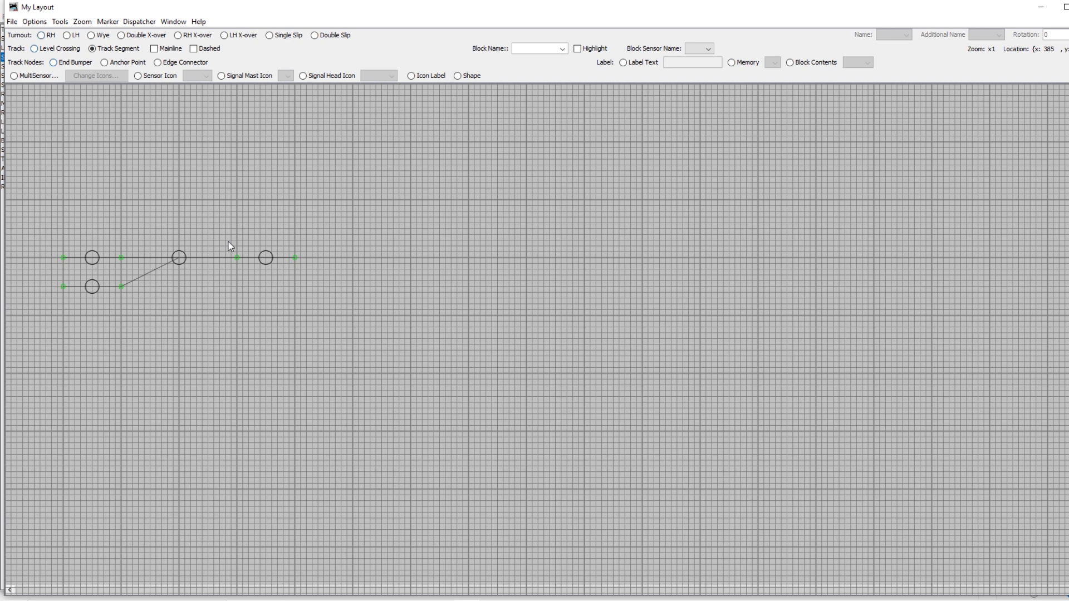
Step: Edit the left-hand turnout on the panel, linking it to the turnout named Turnout and the Right block
{"action": "right_click", "coordinate": [182, 264]}
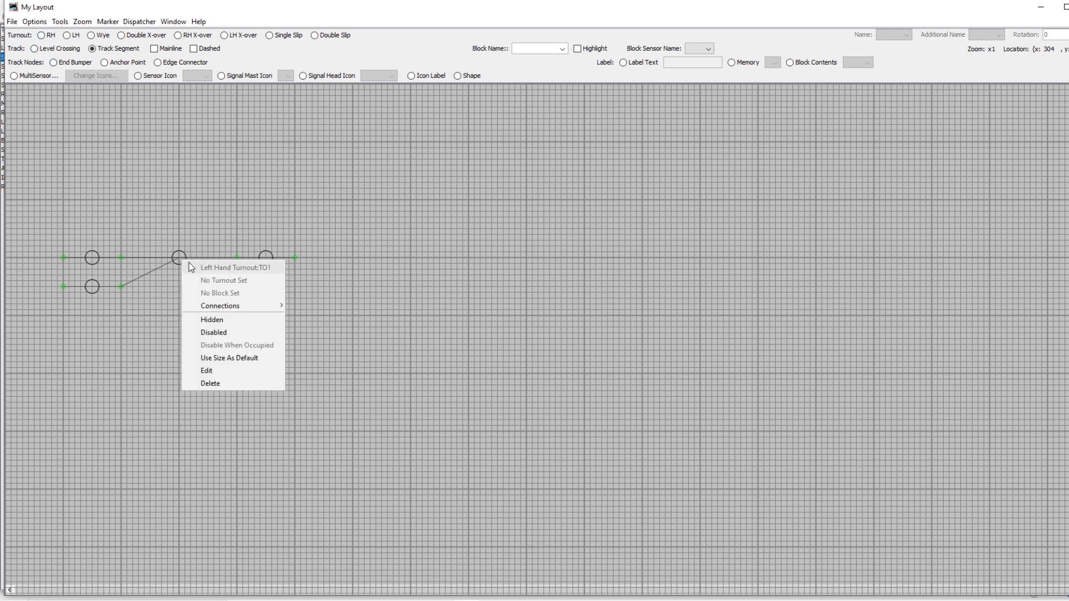
{"action": "left_click", "coordinate": [216, 371]}
{"action": "left_click", "coordinate": [150, 55]}
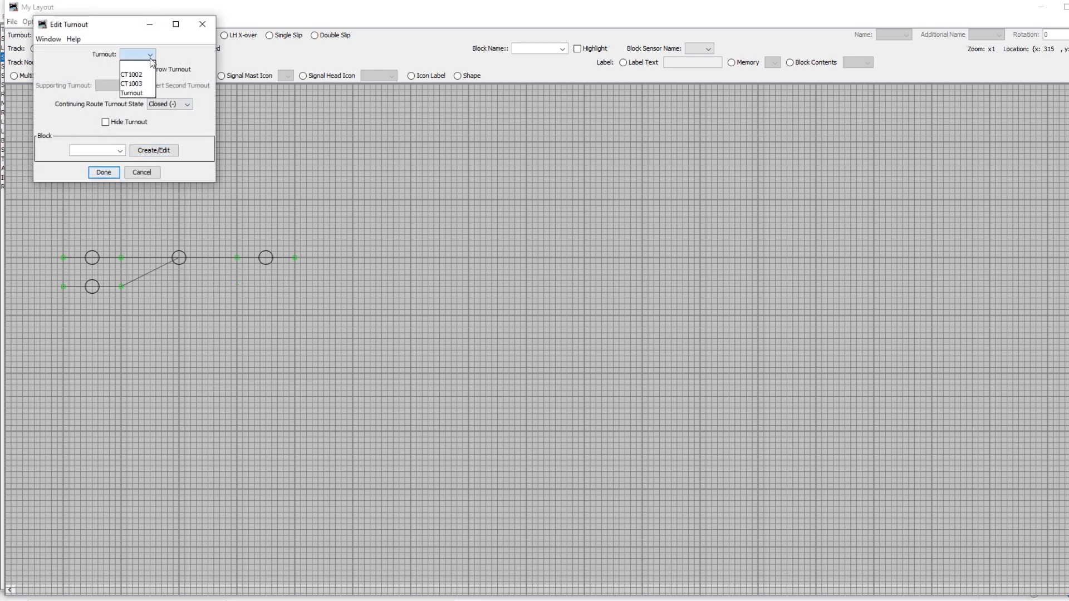
{"action": "left_click", "coordinate": [144, 93]}
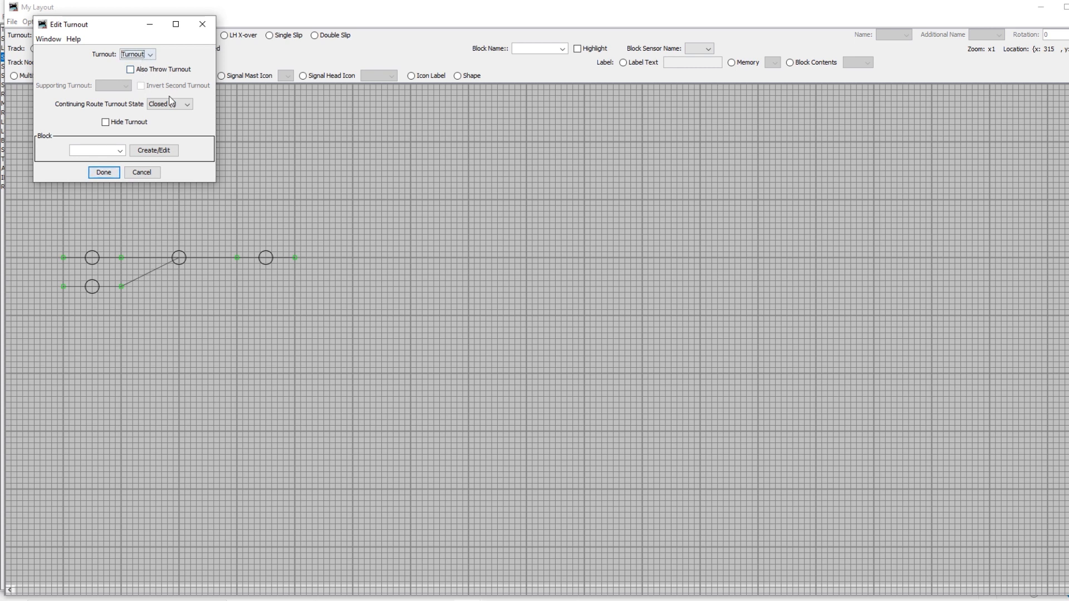
{"action": "left_click", "coordinate": [120, 151]}
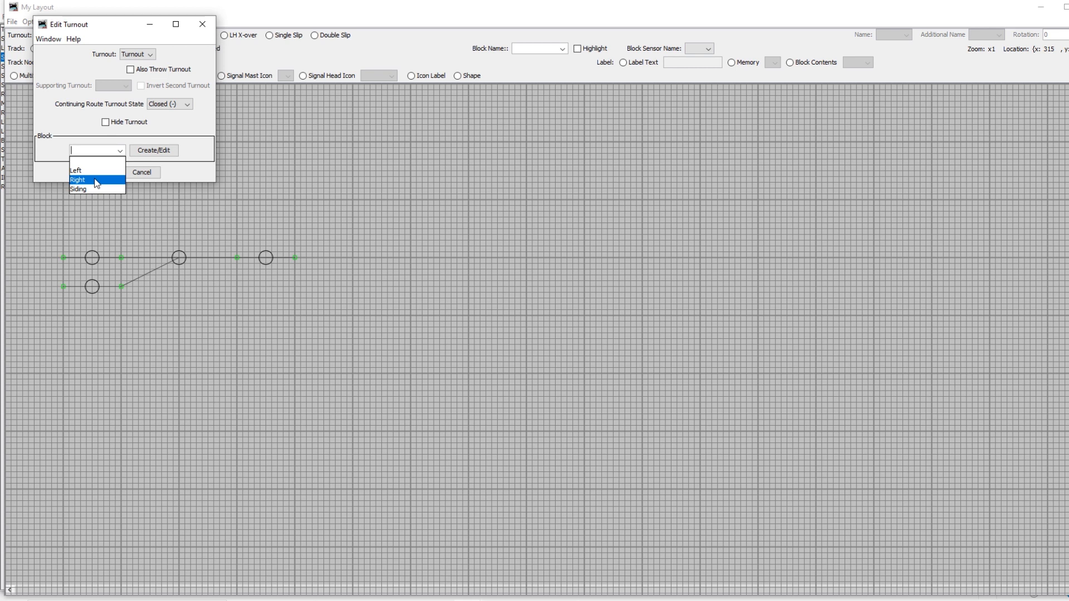
Step: Review the Right block's settings, set its occupied track color to blue, apply it, and finish the turnout edit
{"action": "left_click", "coordinate": [156, 151]}
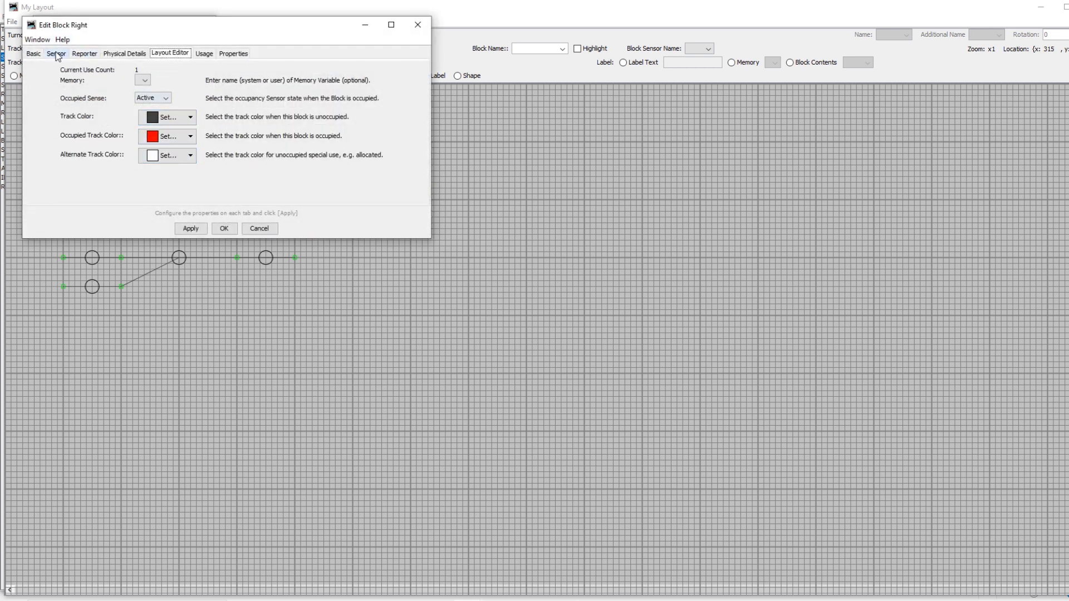
{"action": "left_click", "coordinate": [41, 55]}
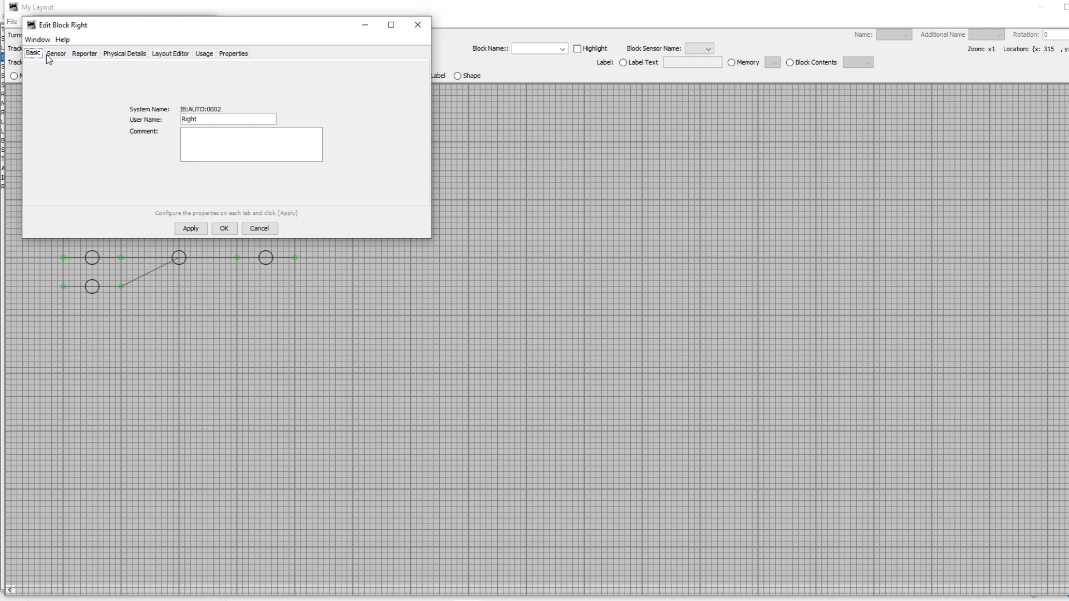
{"action": "left_click", "coordinate": [55, 55]}
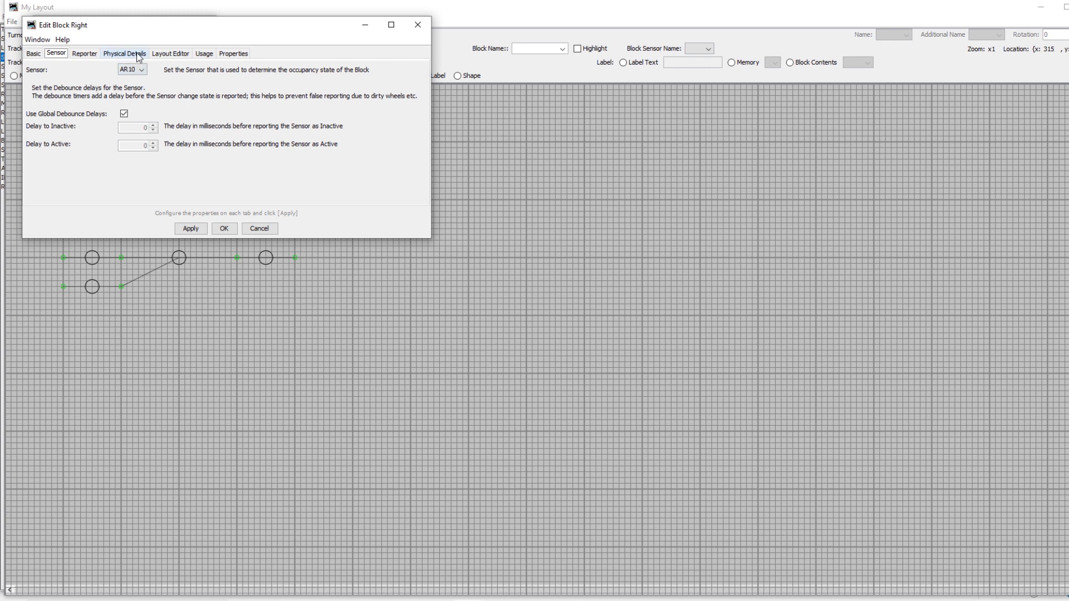
{"action": "left_click", "coordinate": [113, 55]}
{"action": "left_click", "coordinate": [88, 55]}
{"action": "left_click", "coordinate": [175, 54]}
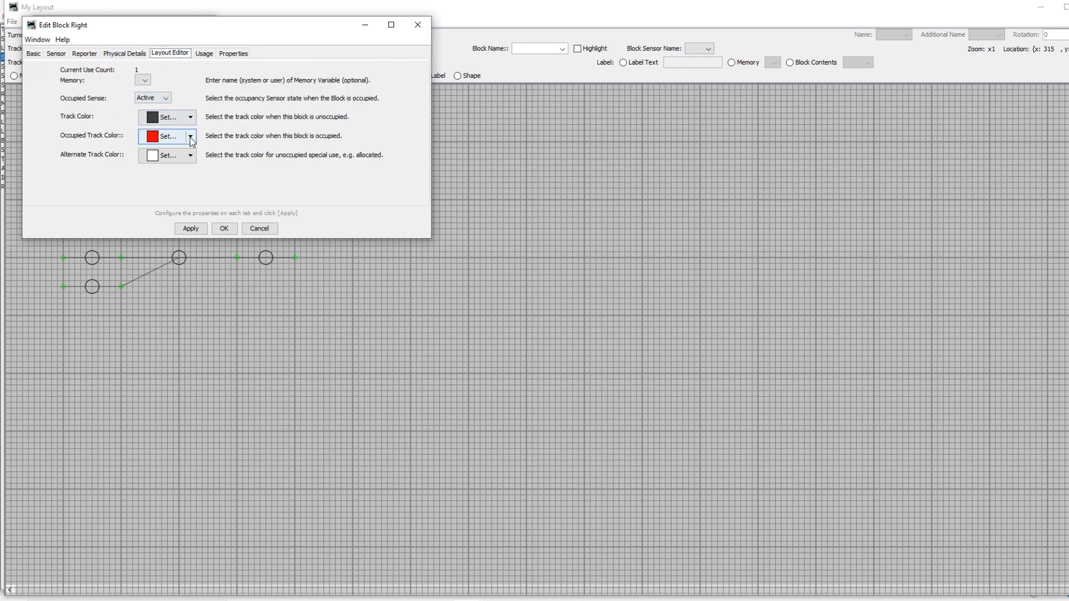
{"action": "left_click", "coordinate": [170, 136]}
{"action": "left_click", "coordinate": [129, 405]}
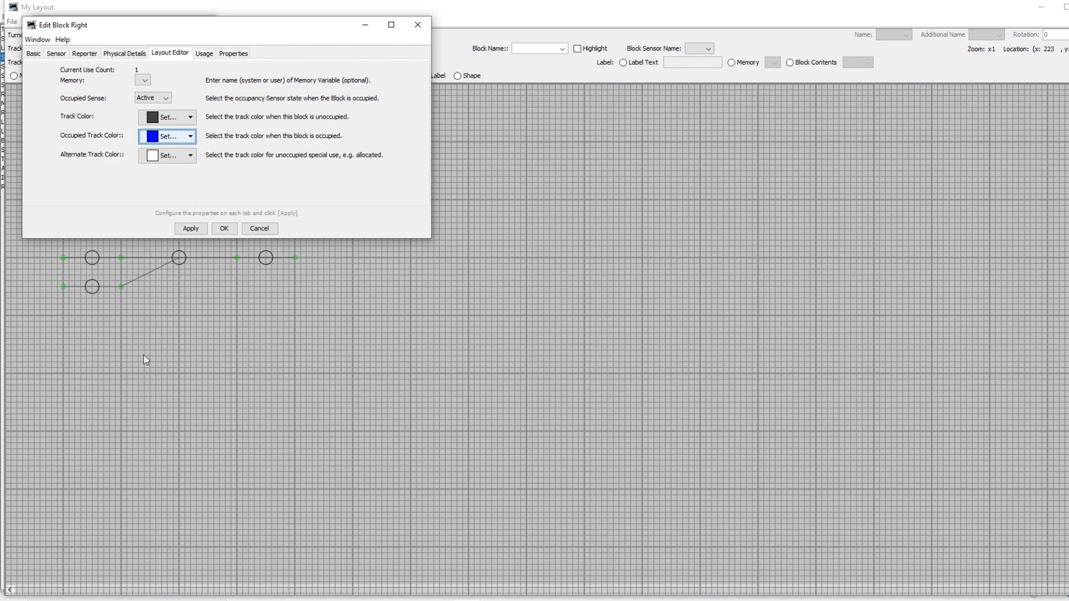
{"action": "left_click", "coordinate": [191, 231]}
{"action": "left_click", "coordinate": [224, 229]}
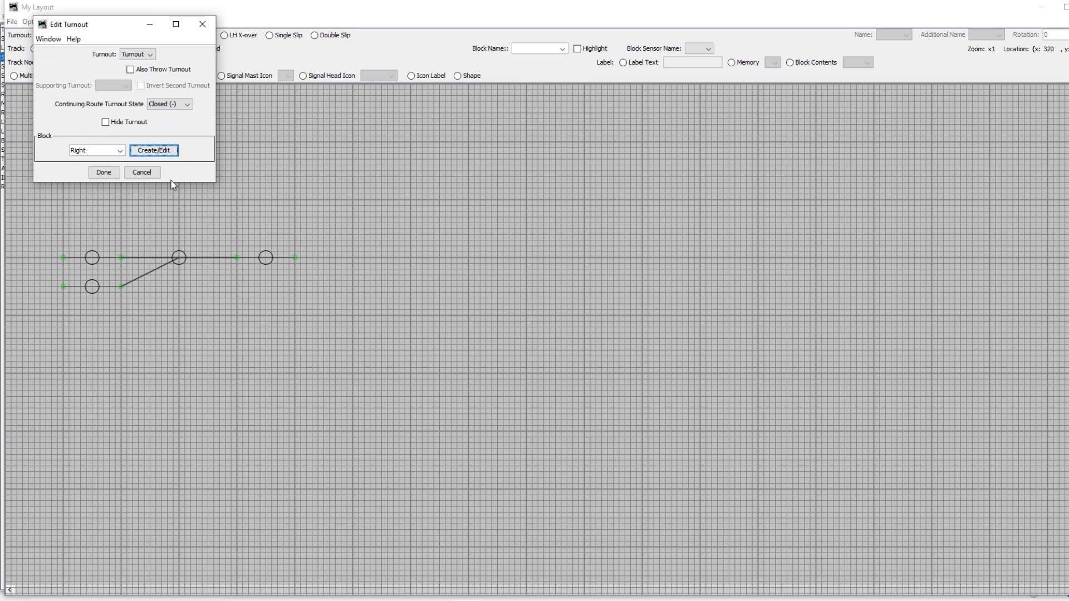
{"action": "left_click", "coordinate": [104, 172]}
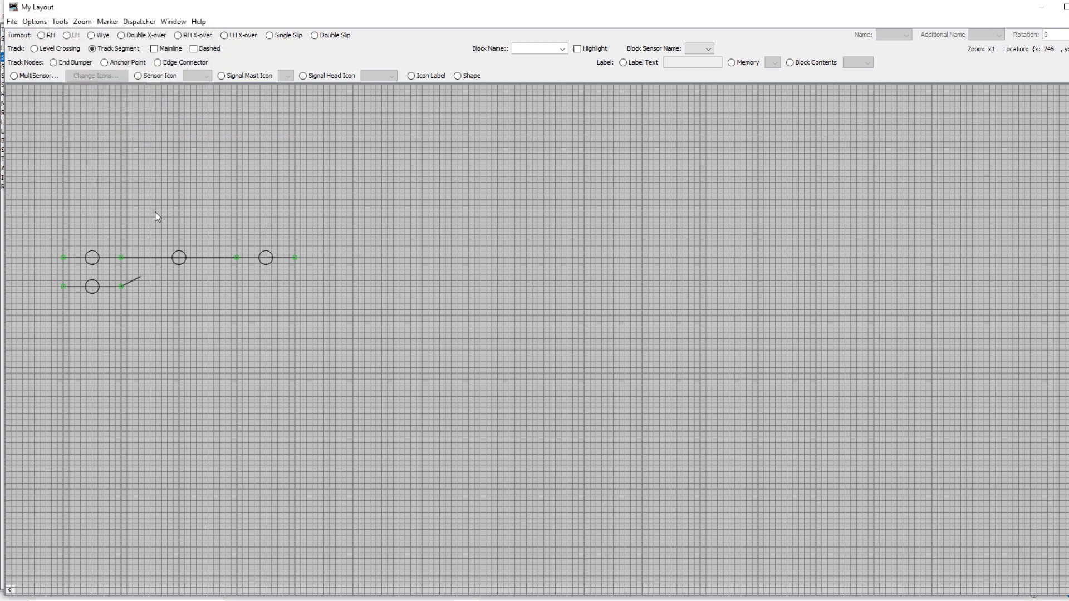
Step: Assign the track segment beyond the turnout's right end to the Right block and mark it as mainline
{"action": "right_click", "coordinate": [266, 257]}
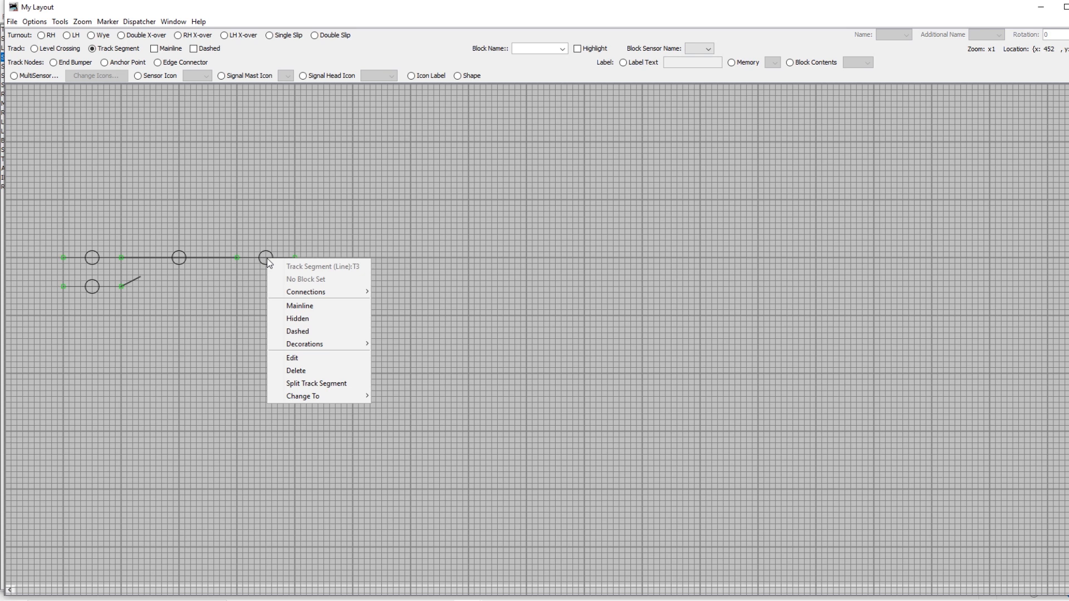
{"action": "left_click", "coordinate": [305, 358]}
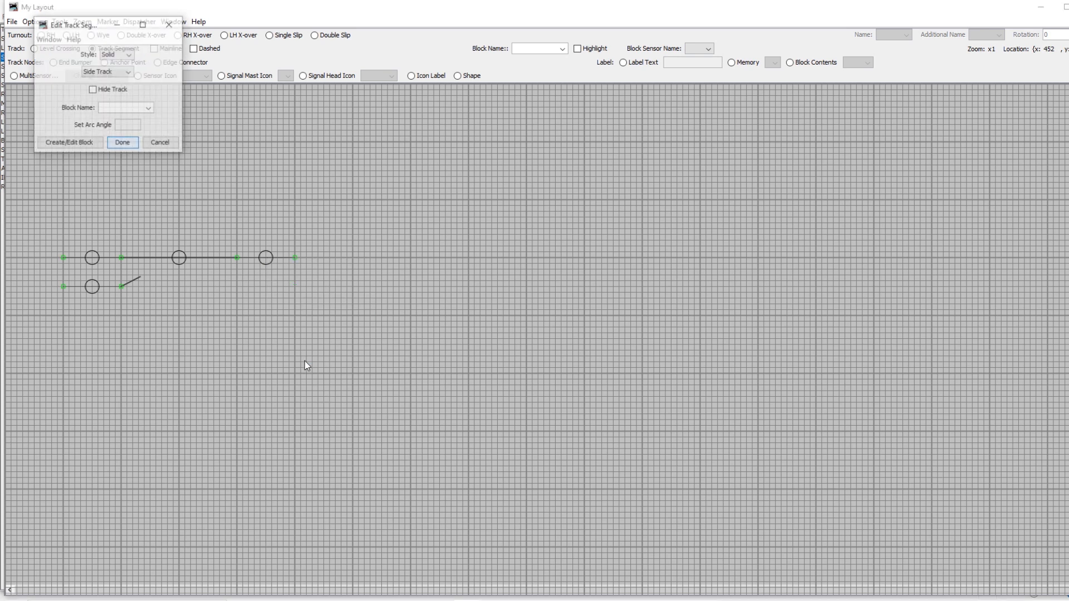
{"action": "left_click", "coordinate": [148, 108]}
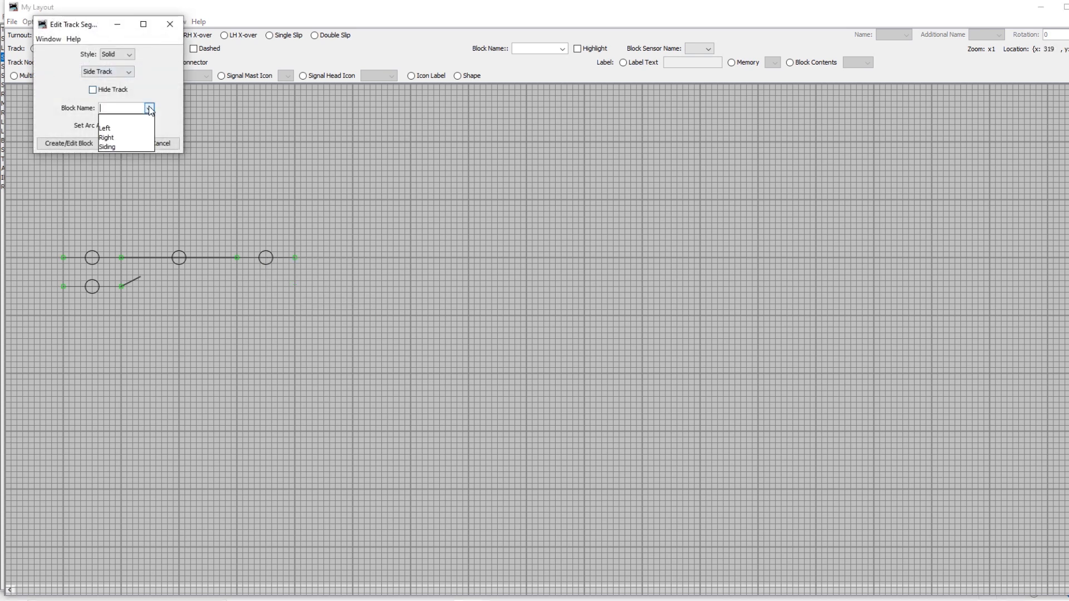
{"action": "left_click", "coordinate": [129, 134]}
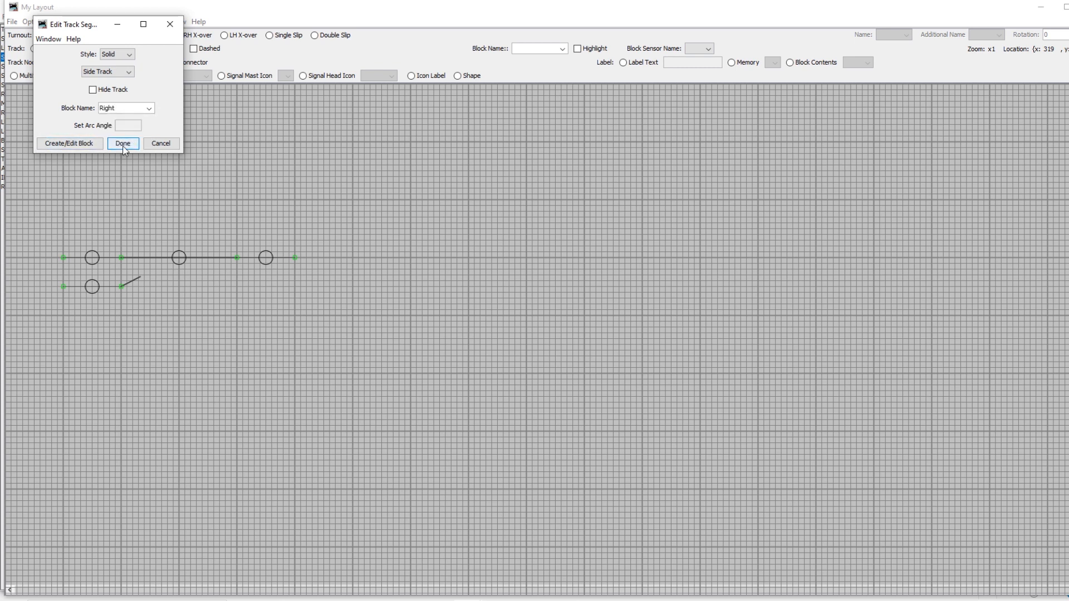
{"action": "left_click", "coordinate": [123, 146]}
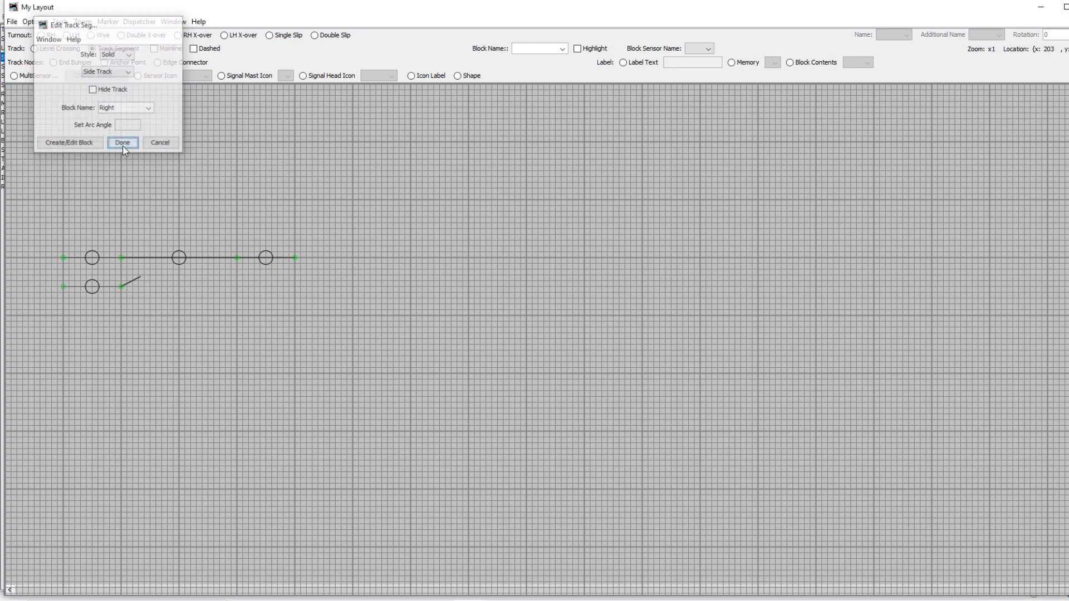
{"action": "right_click", "coordinate": [266, 259]}
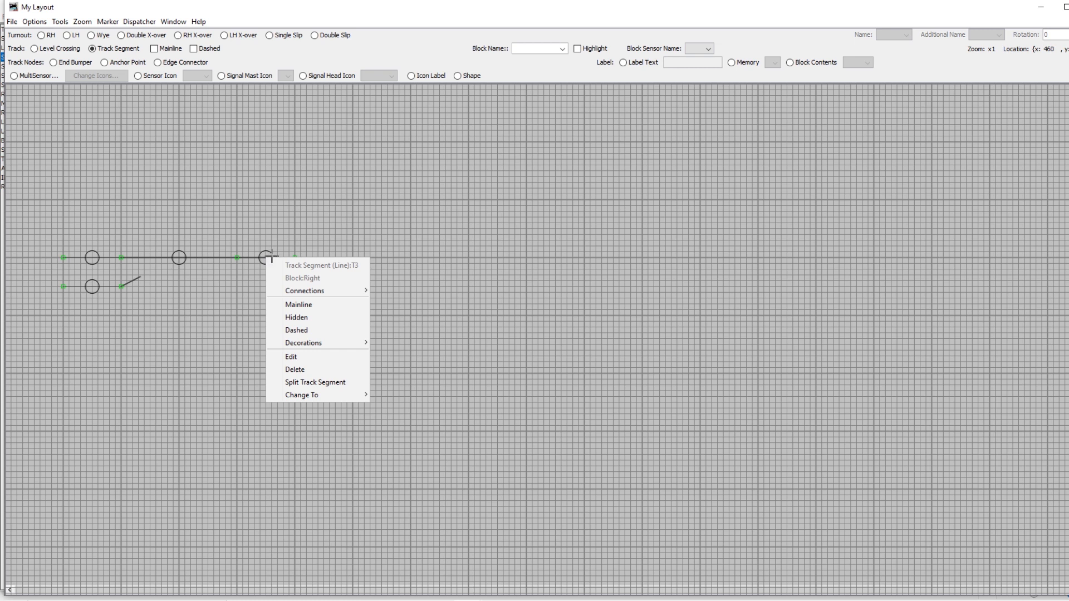
{"action": "left_click", "coordinate": [290, 304]}
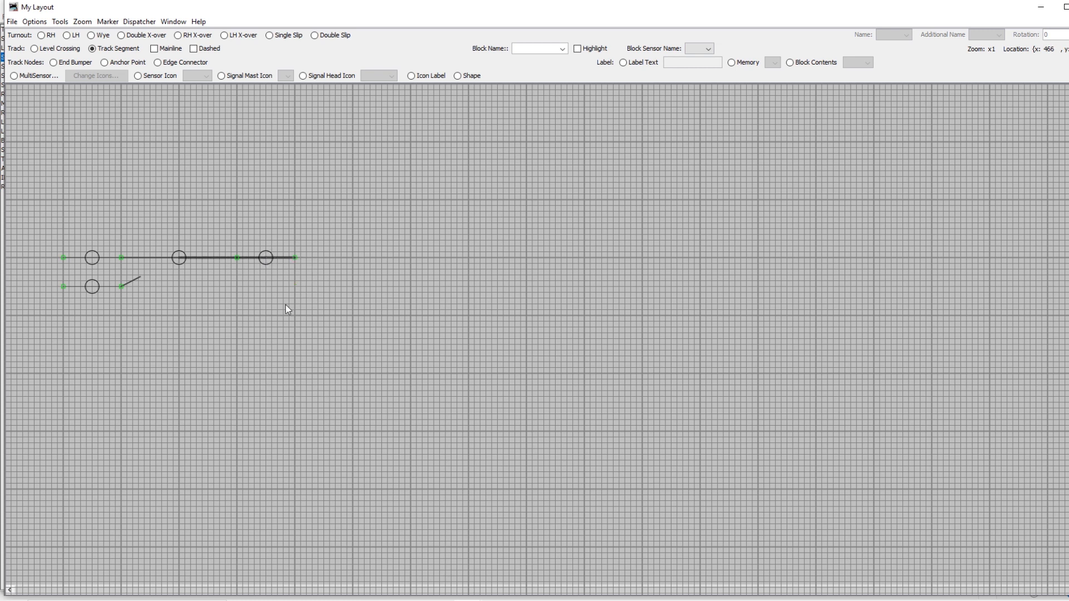
Step: Assign the upper track segment left of the turnout to the Left block and mark it as mainline
{"action": "right_click", "coordinate": [177, 260]}
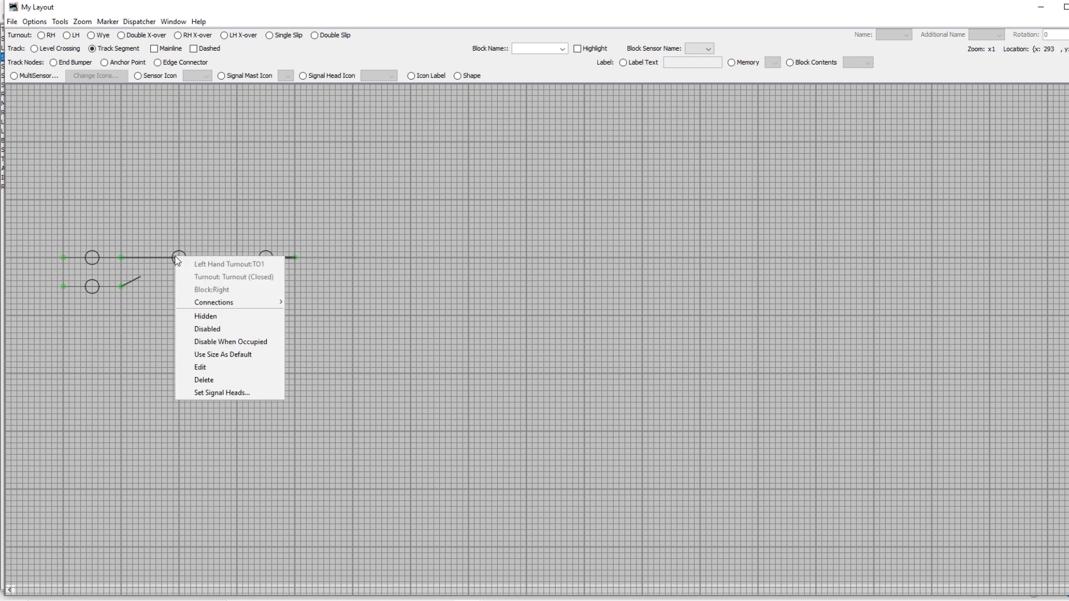
{"action": "right_click", "coordinate": [95, 258]}
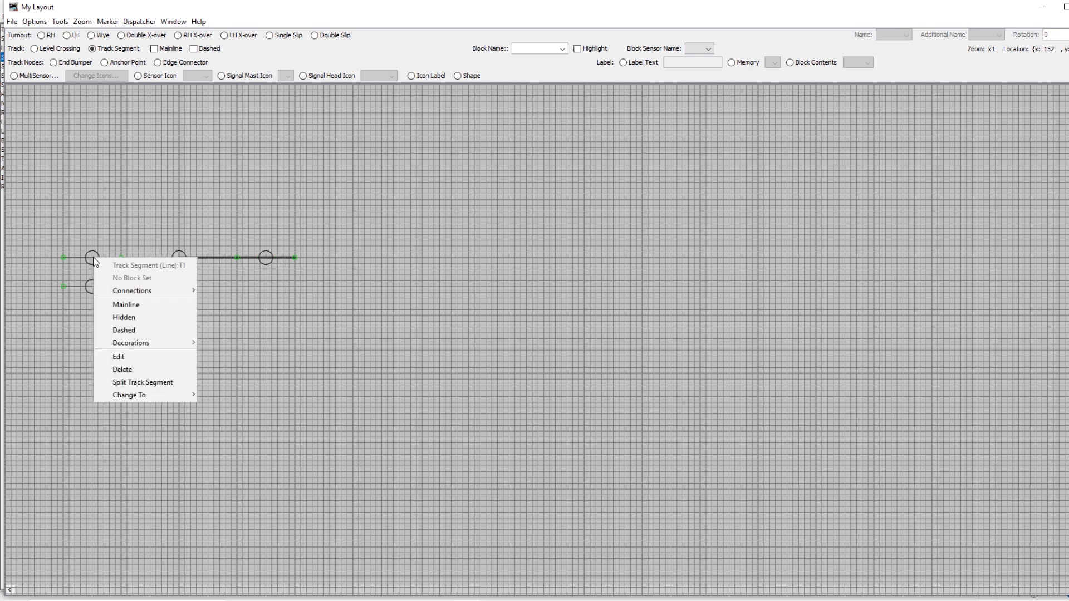
{"action": "left_click", "coordinate": [118, 357]}
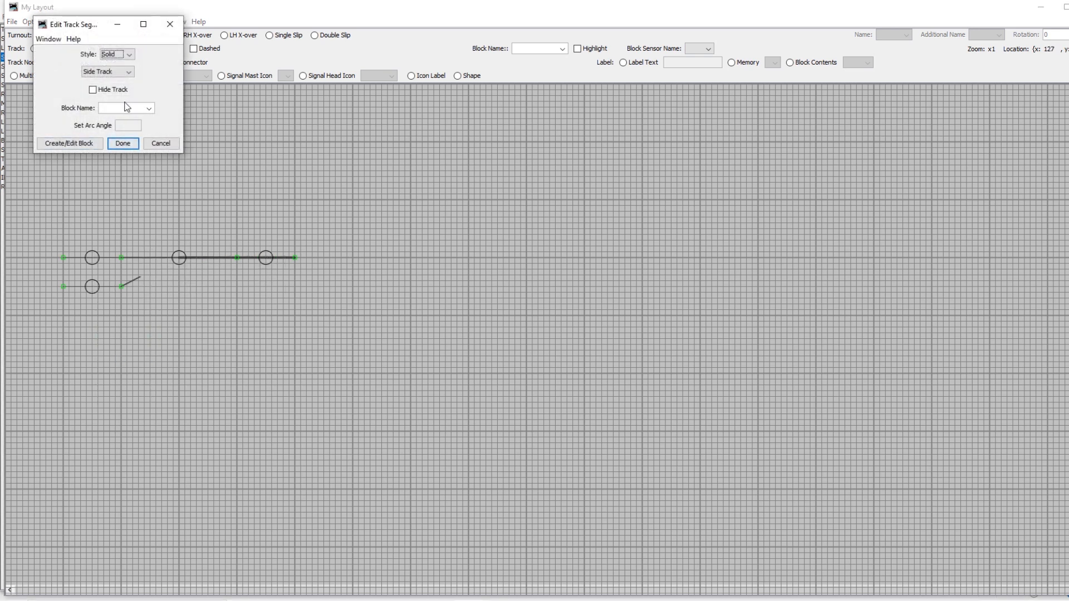
{"action": "left_click", "coordinate": [150, 108]}
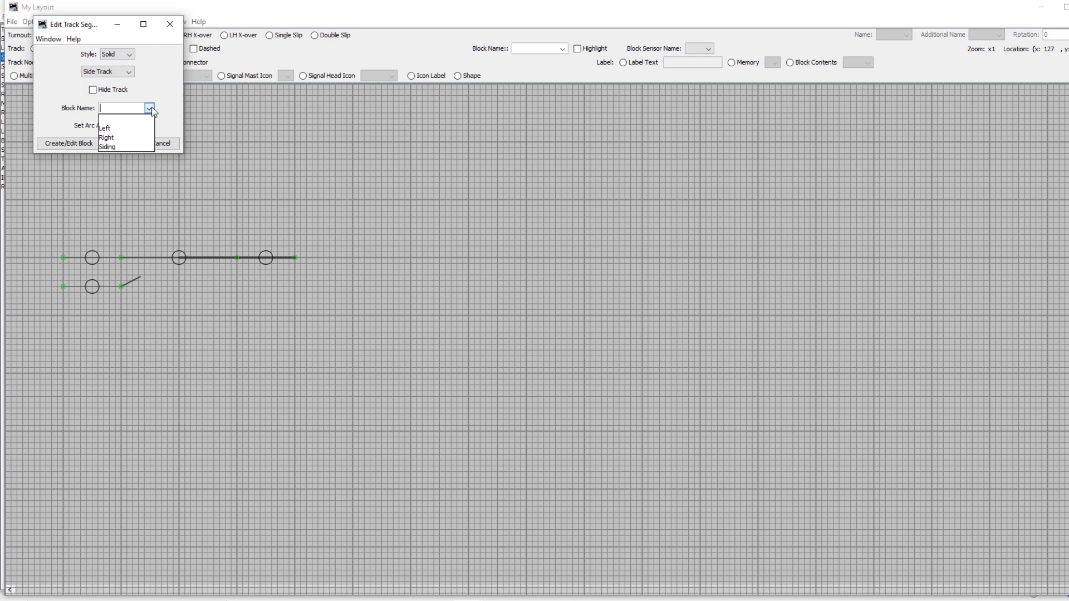
{"action": "left_click", "coordinate": [119, 131]}
{"action": "left_click", "coordinate": [122, 144]}
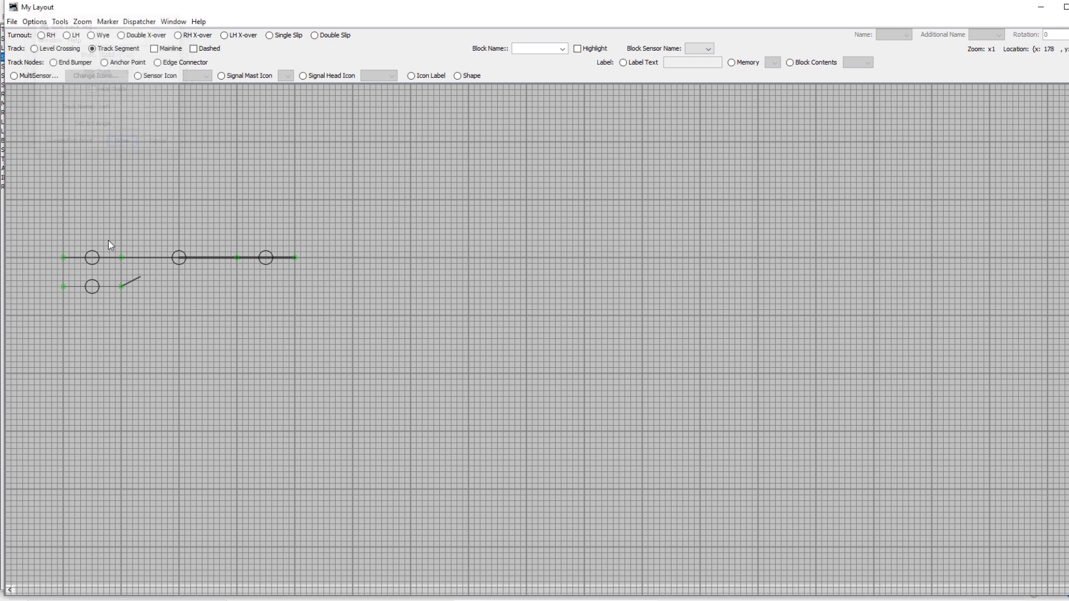
{"action": "right_click", "coordinate": [91, 258]}
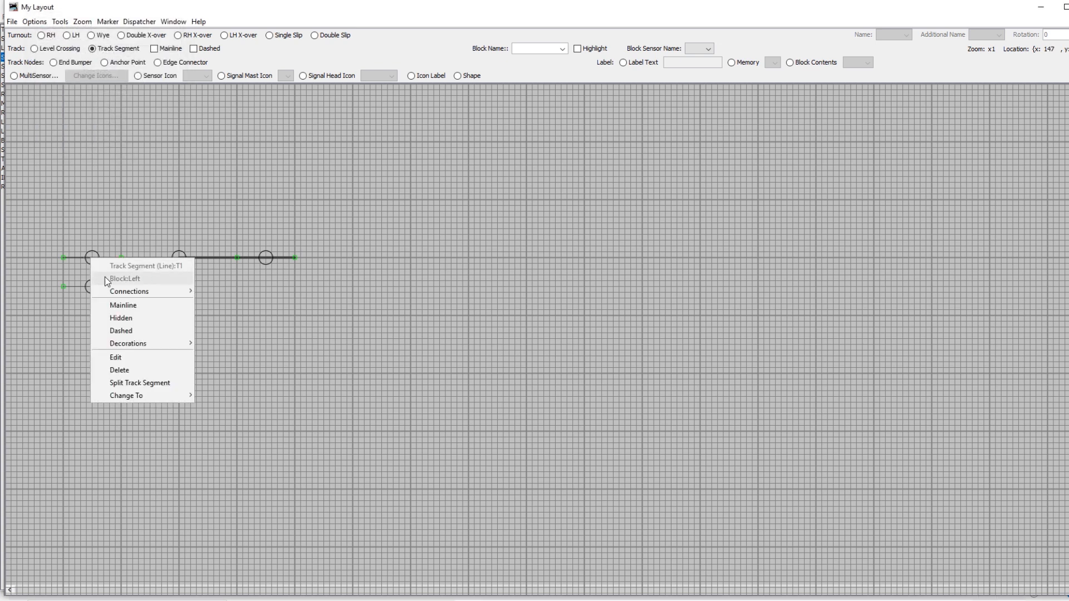
{"action": "left_click", "coordinate": [132, 309]}
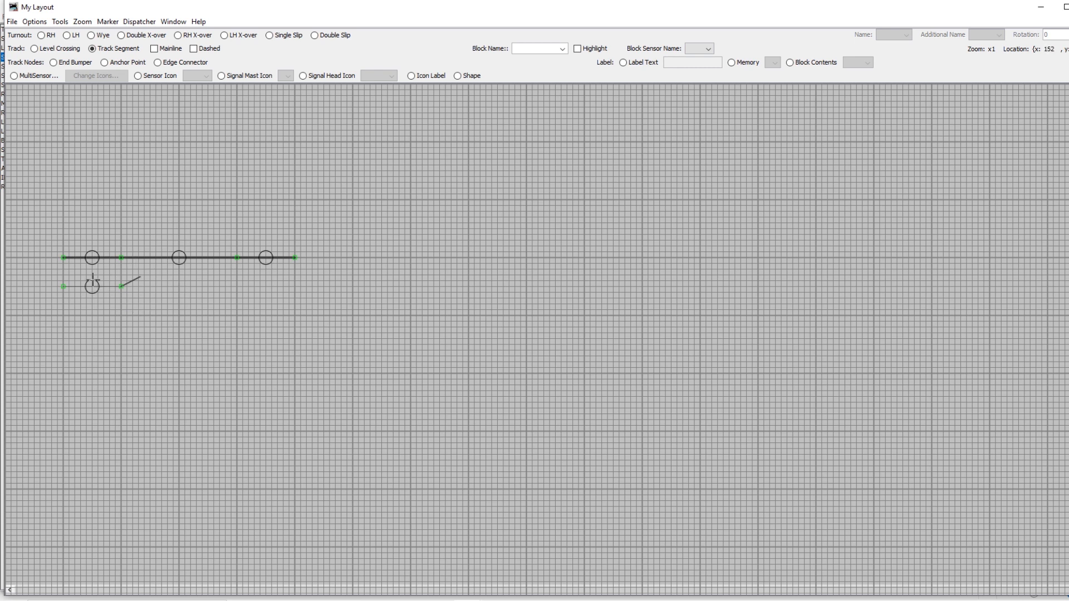
Step: Assign the lower track segment leading to the turnout's diverging leg to the Siding block
{"action": "right_click", "coordinate": [91, 287]}
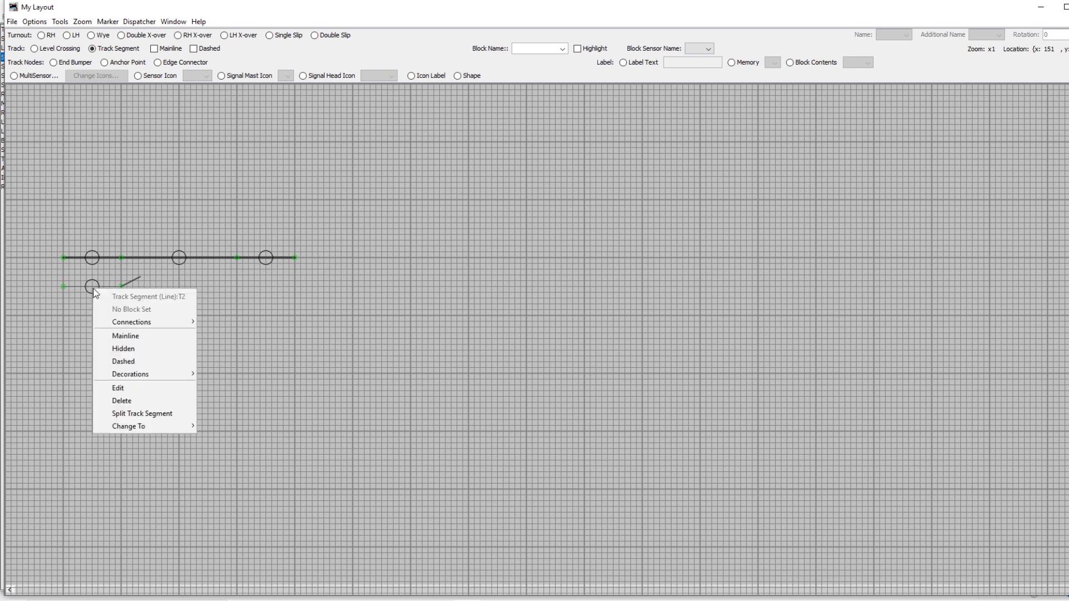
{"action": "left_click", "coordinate": [118, 387]}
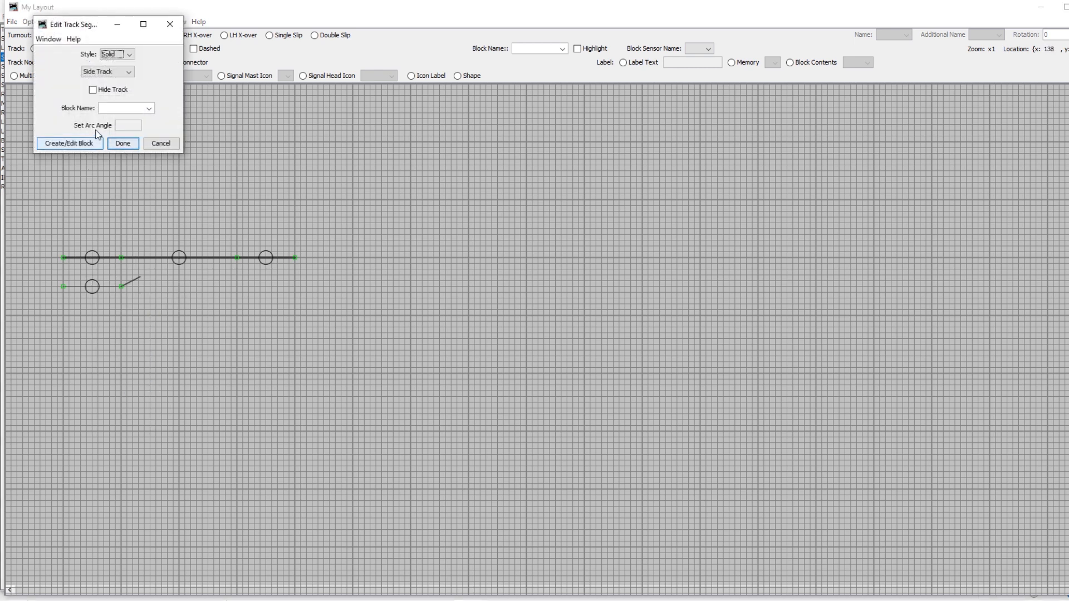
{"action": "left_click", "coordinate": [152, 111]}
{"action": "left_click", "coordinate": [123, 147]}
{"action": "left_click", "coordinate": [126, 149]}
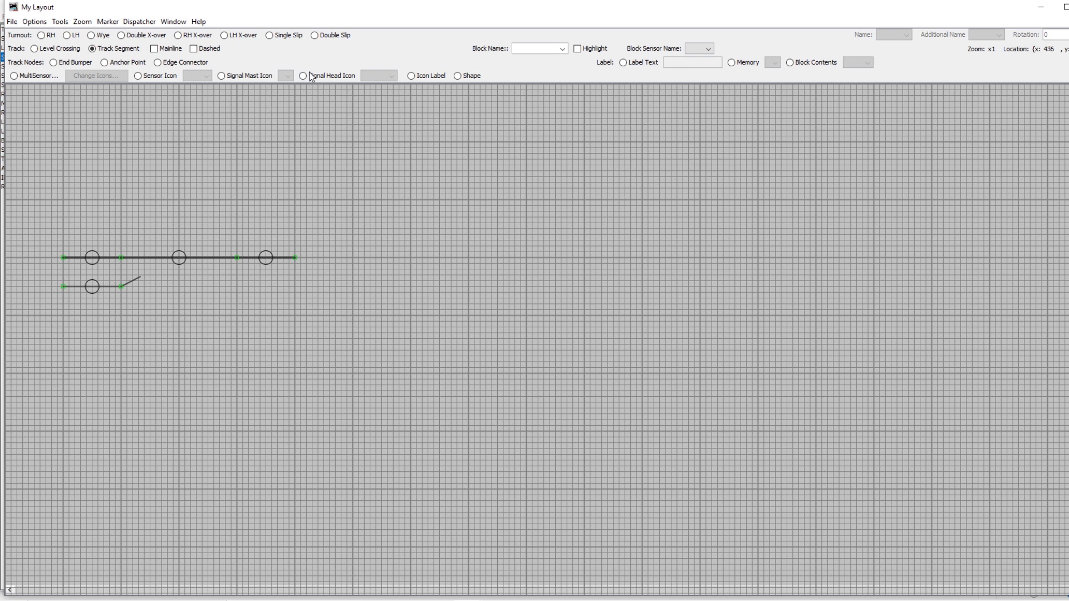
Step: Place sensor icons just beyond the left track ends: AR26 beside the siding and AR28 beside the main line
{"action": "left_click", "coordinate": [137, 76]}
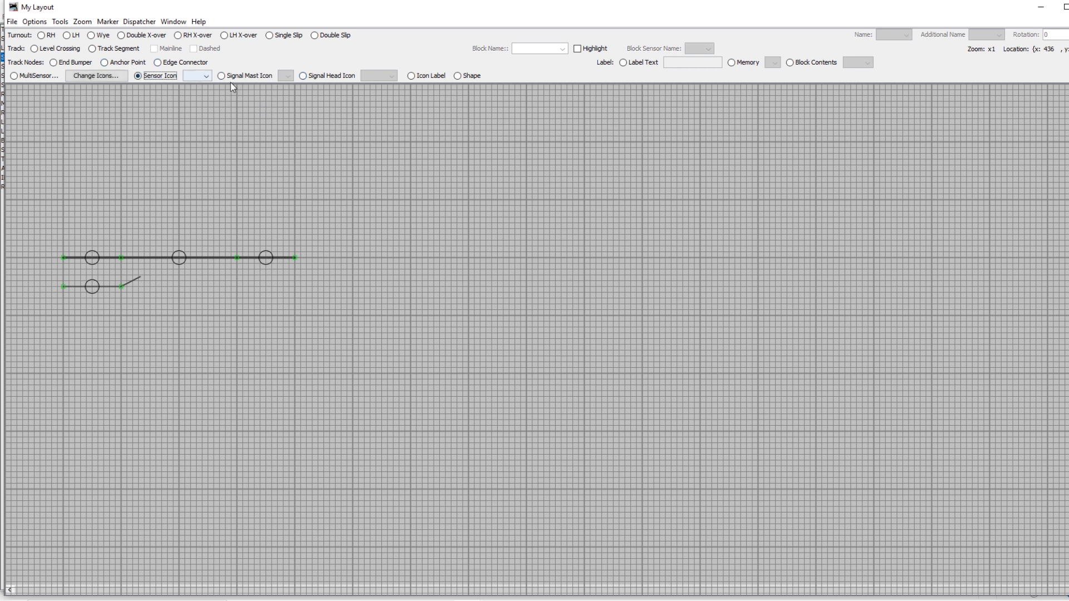
{"action": "left_click", "coordinate": [208, 79]}
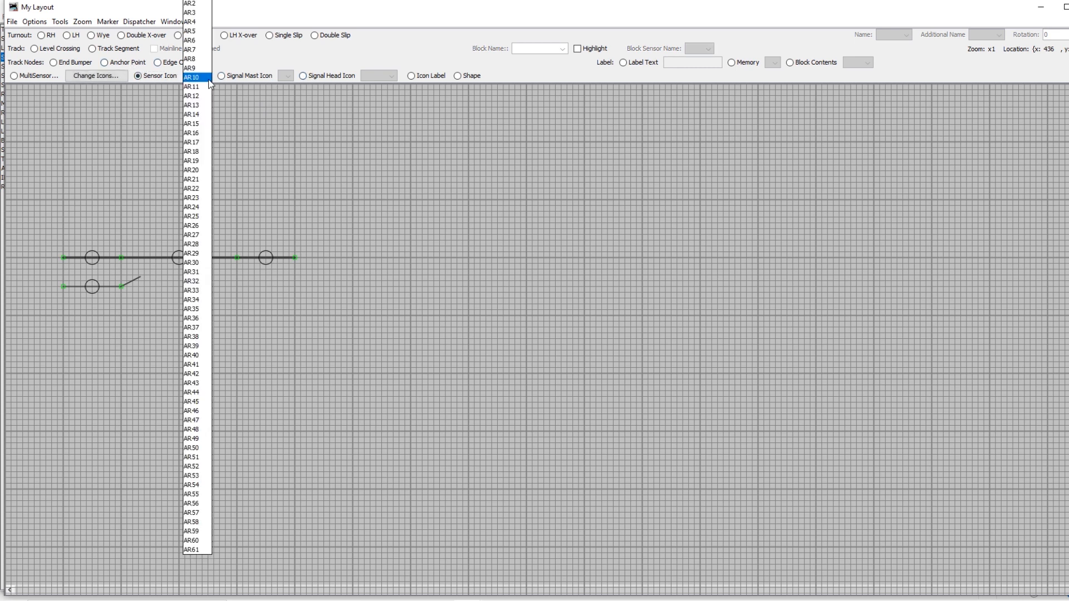
{"action": "left_click", "coordinate": [204, 228]}
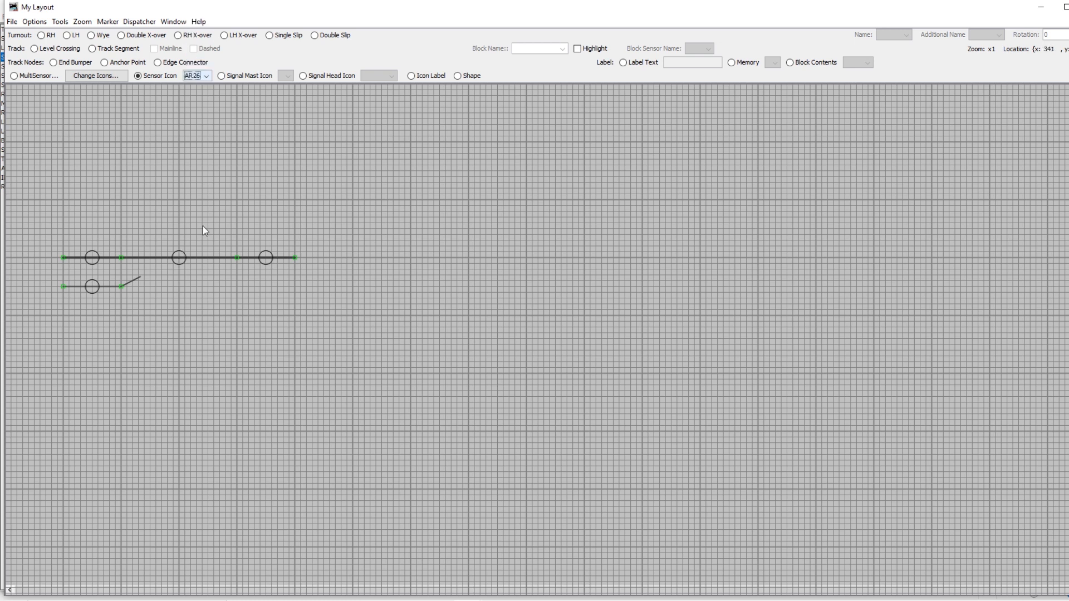
{"action": "left_click", "coordinate": [53, 289]}
{"action": "left_click", "coordinate": [190, 75]}
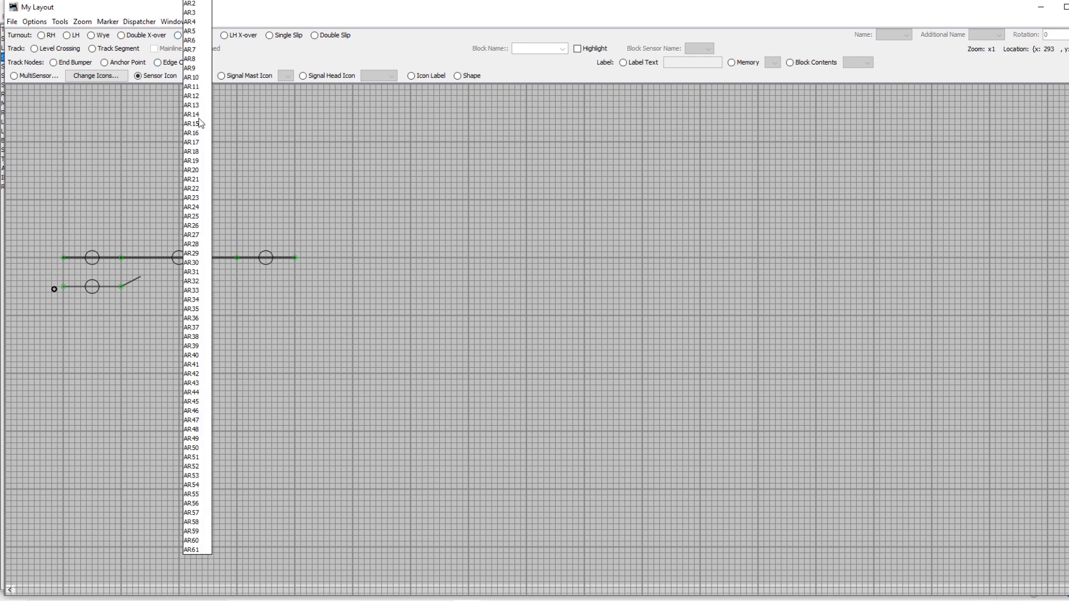
{"action": "left_click", "coordinate": [192, 244]}
{"action": "left_click", "coordinate": [54, 260]}
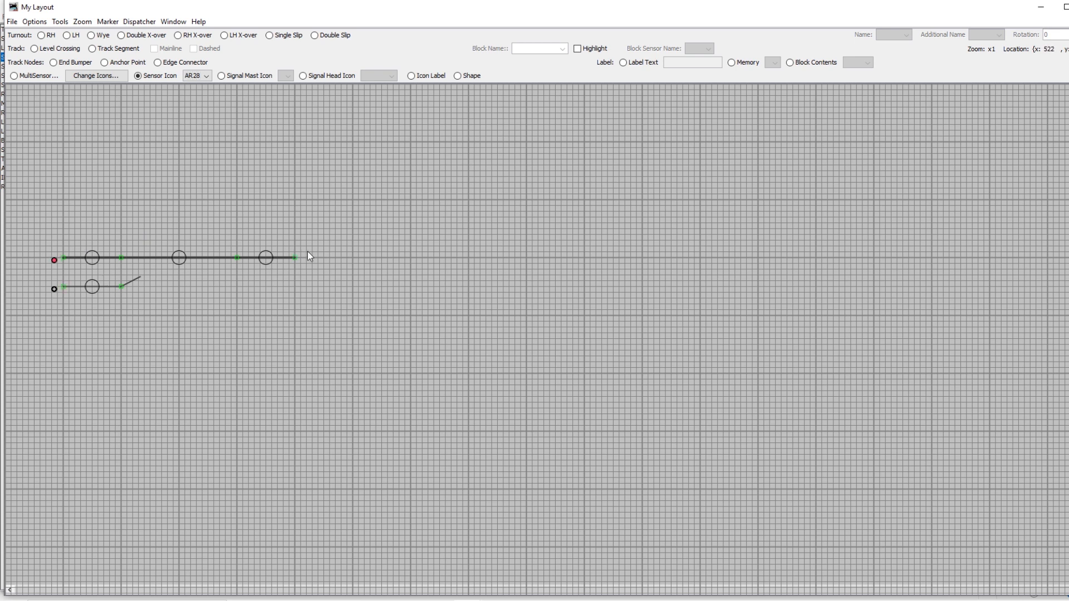
Step: Place a sensor icon for AR27 just beyond the right end of the main line
{"action": "left_click", "coordinate": [206, 76]}
{"action": "left_click", "coordinate": [206, 76]}
{"action": "left_click", "coordinate": [206, 76]}
{"action": "left_click", "coordinate": [195, 234]}
{"action": "left_click", "coordinate": [312, 260]}
Step: Set the Siding block's occupied track color to blue through its track segment and finish the edit
{"action": "right_click", "coordinate": [92, 288]}
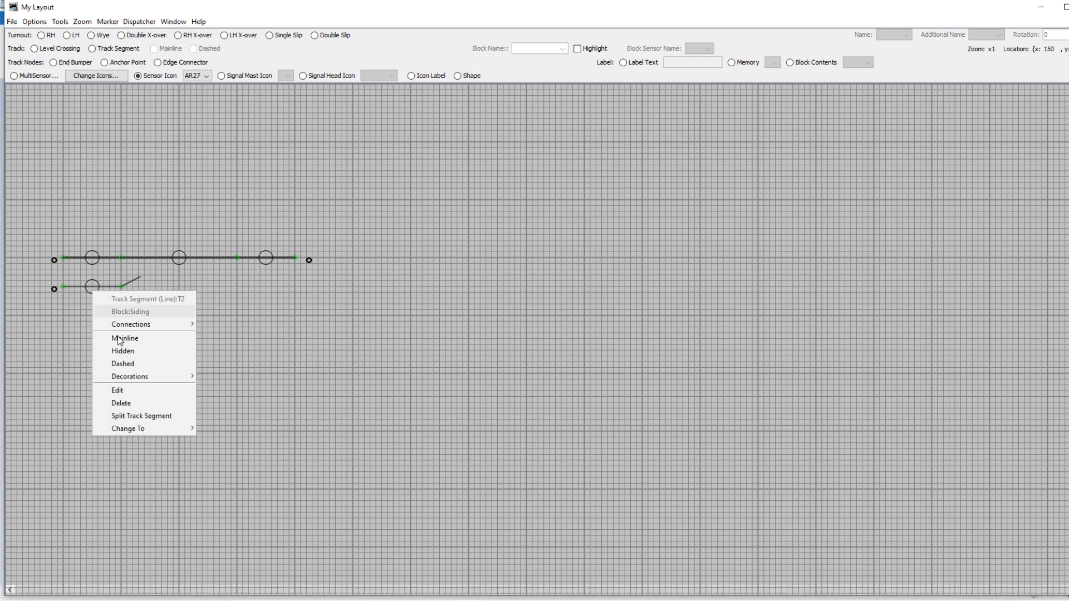
{"action": "left_click", "coordinate": [131, 390]}
{"action": "left_click", "coordinate": [99, 144]}
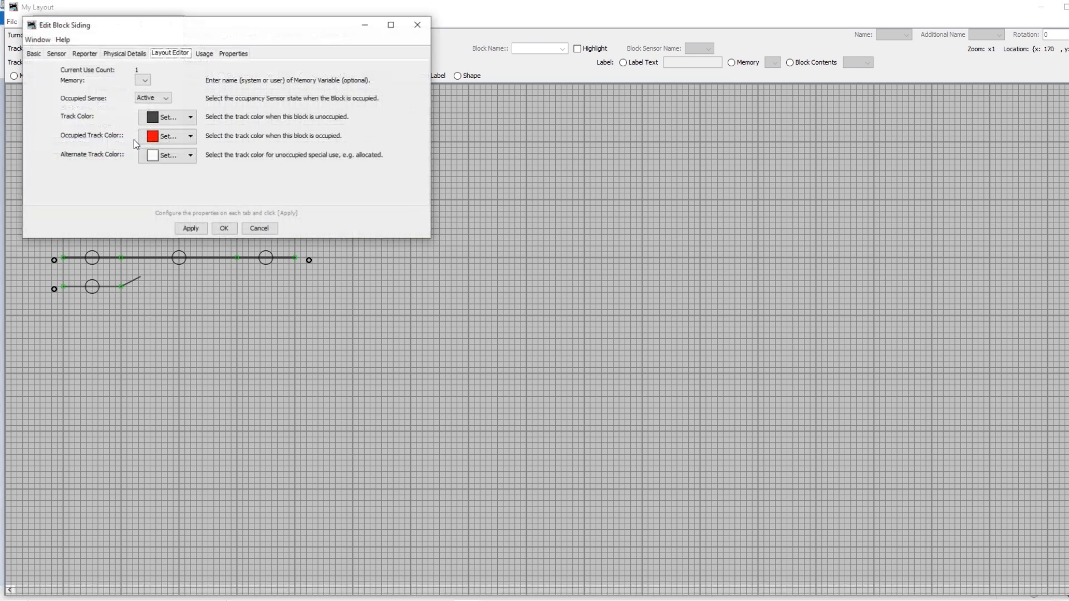
{"action": "left_click", "coordinate": [190, 136]}
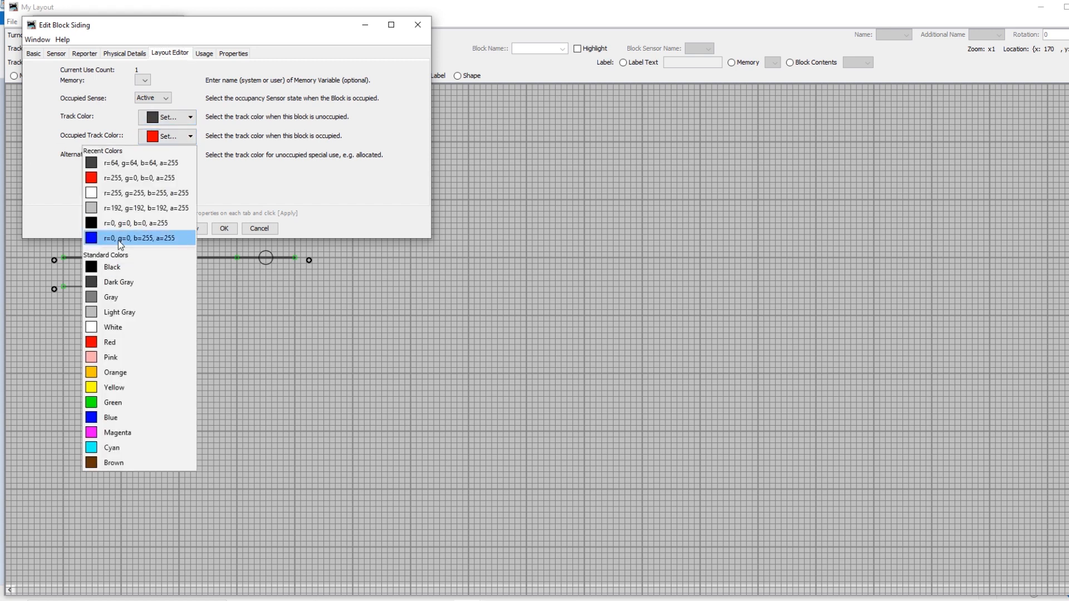
{"action": "left_click", "coordinate": [118, 425]}
{"action": "left_click", "coordinate": [189, 228]}
{"action": "left_click", "coordinate": [223, 229]}
{"action": "left_click", "coordinate": [122, 143]}
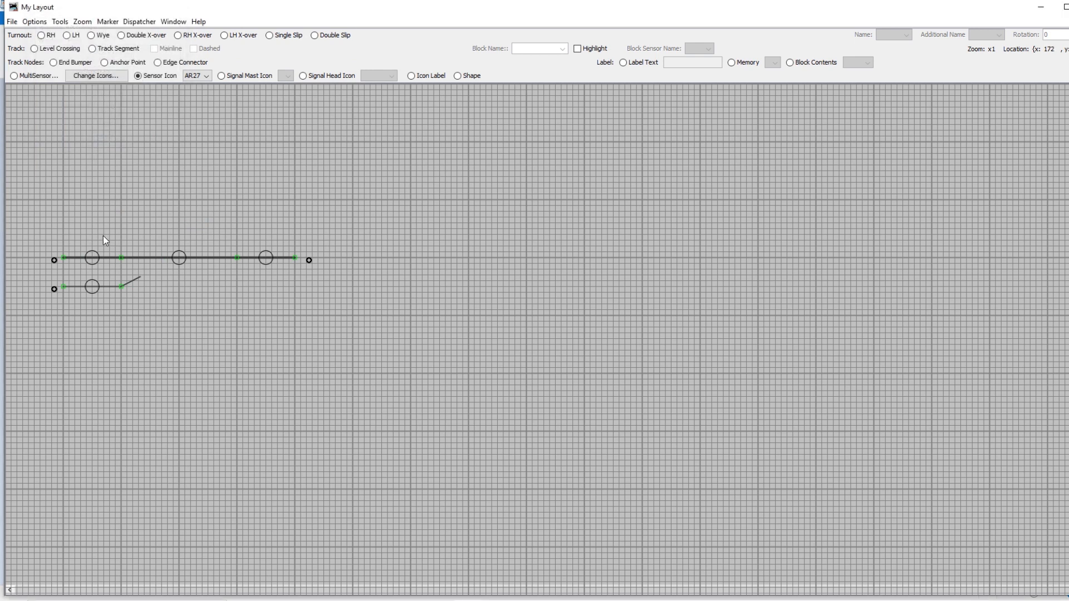
Step: Set the Left block's occupied track color to blue through its track segment and finish the edit
{"action": "right_click", "coordinate": [90, 257]}
{"action": "left_click", "coordinate": [123, 355]}
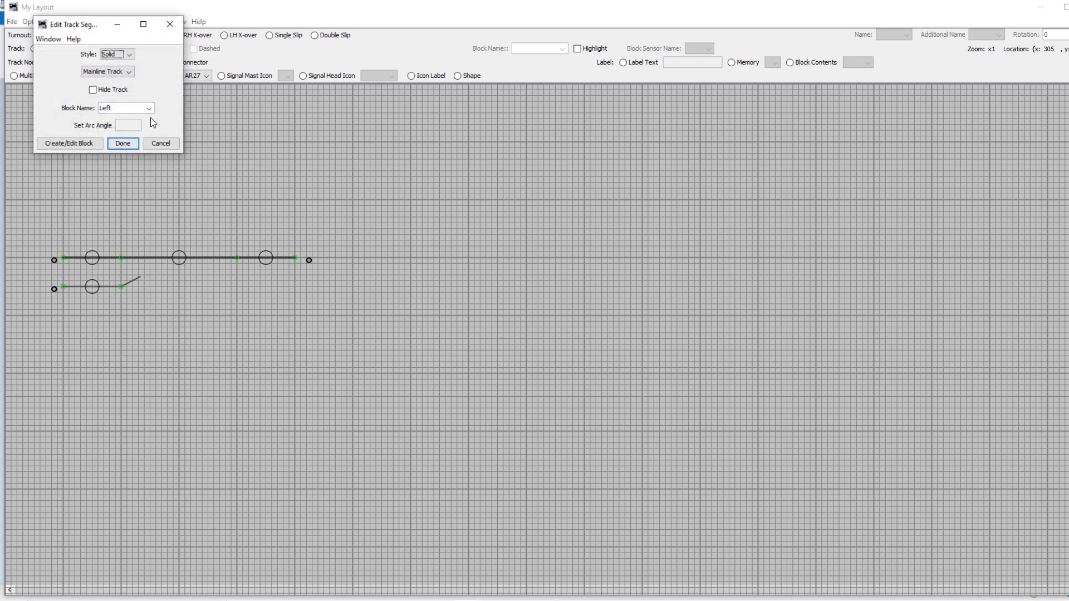
{"action": "left_click", "coordinate": [100, 143]}
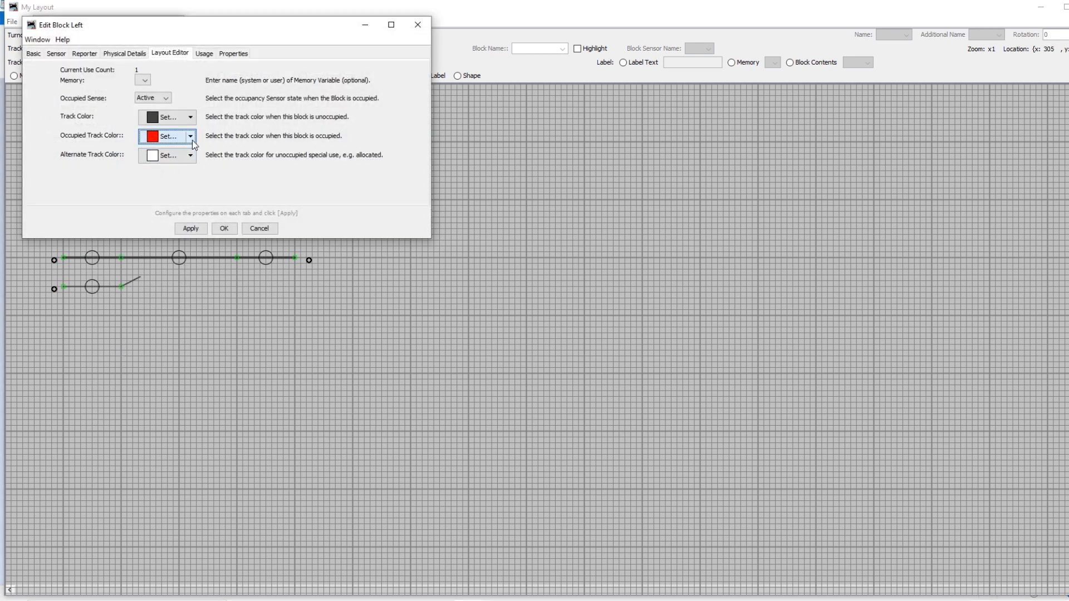
{"action": "left_click", "coordinate": [167, 136]}
{"action": "left_click", "coordinate": [122, 416]}
{"action": "left_click", "coordinate": [199, 229]}
{"action": "left_click", "coordinate": [224, 228]}
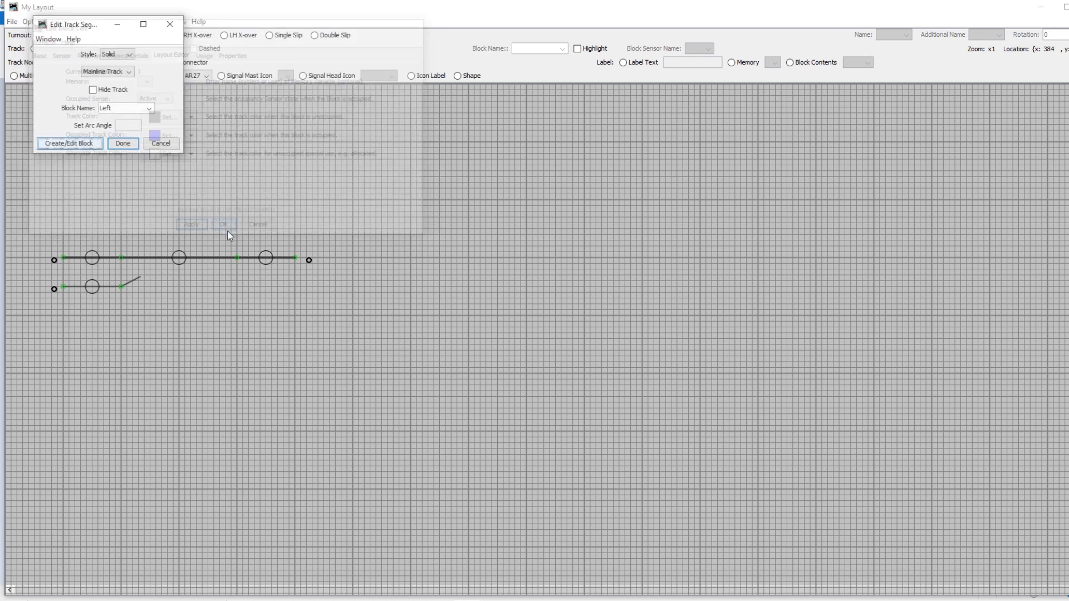
{"action": "left_click", "coordinate": [122, 143]}
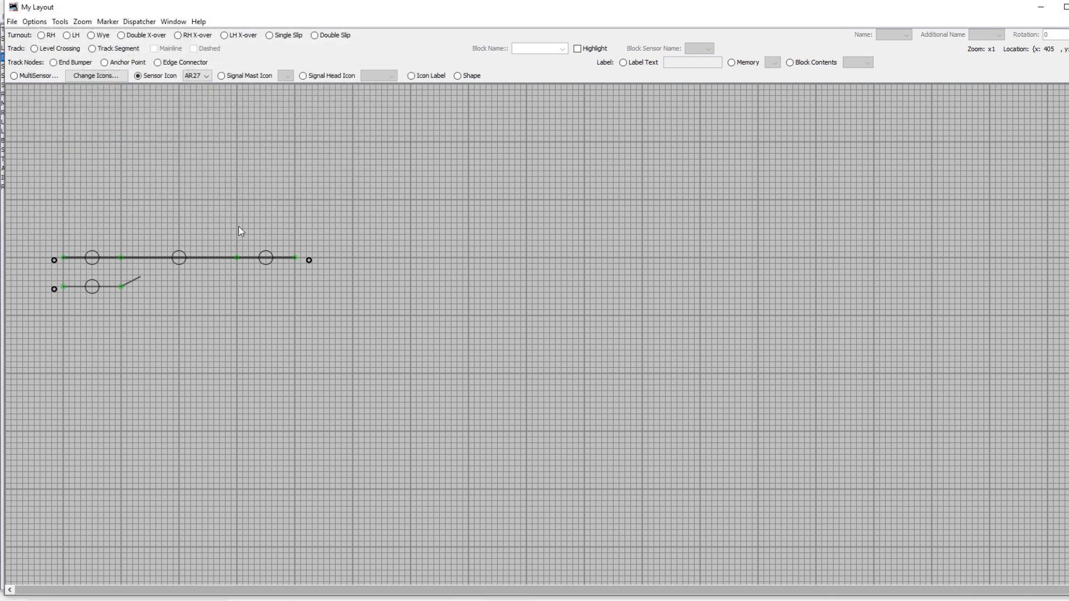
Step: Add all signal head icons at the turnout, assigning Virtual 1 to Throat - Continuing and Virtual 2 to Throat - Diverging
{"action": "right_click", "coordinate": [180, 263]}
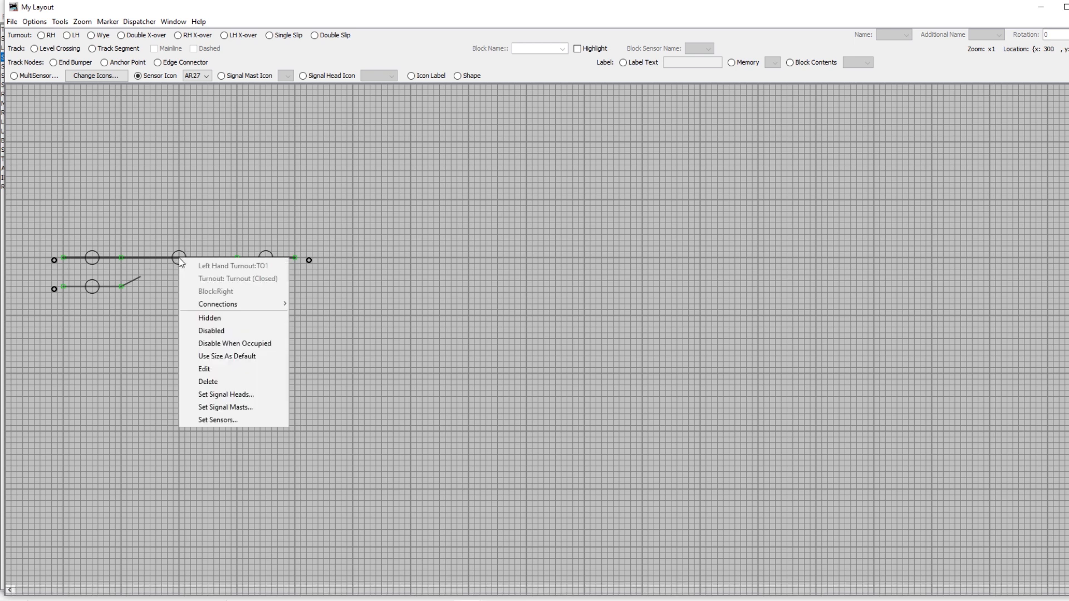
{"action": "left_click", "coordinate": [240, 396]}
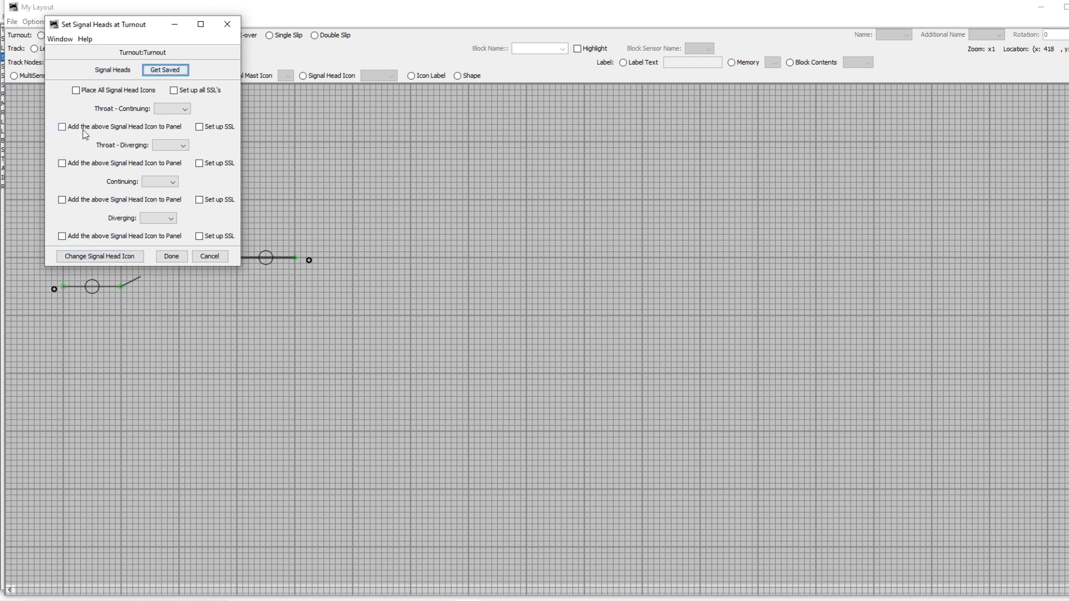
{"action": "left_click", "coordinate": [77, 91]}
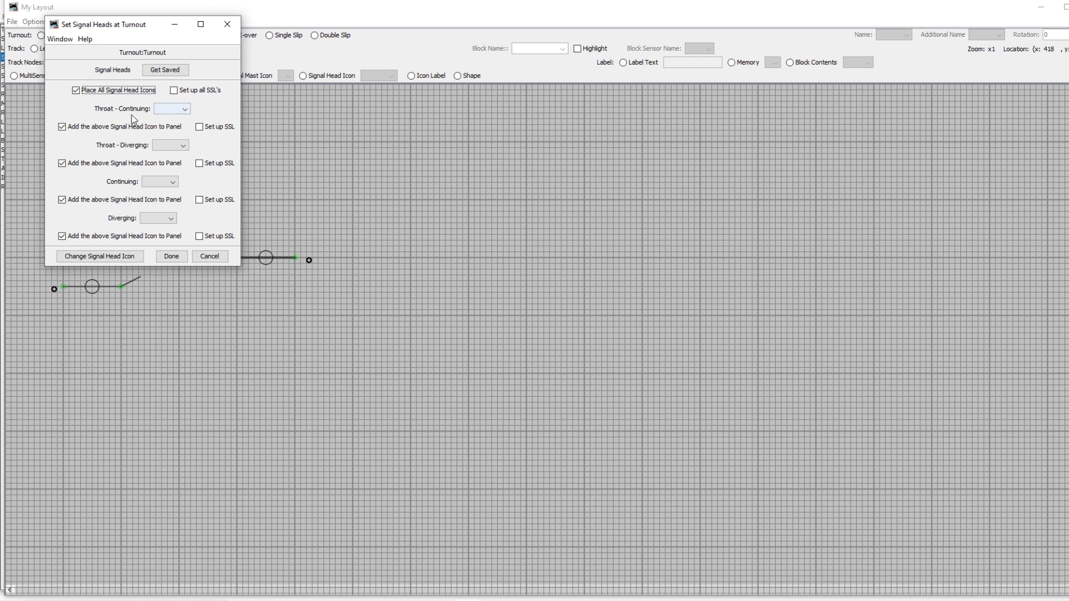
{"action": "left_click", "coordinate": [186, 109]}
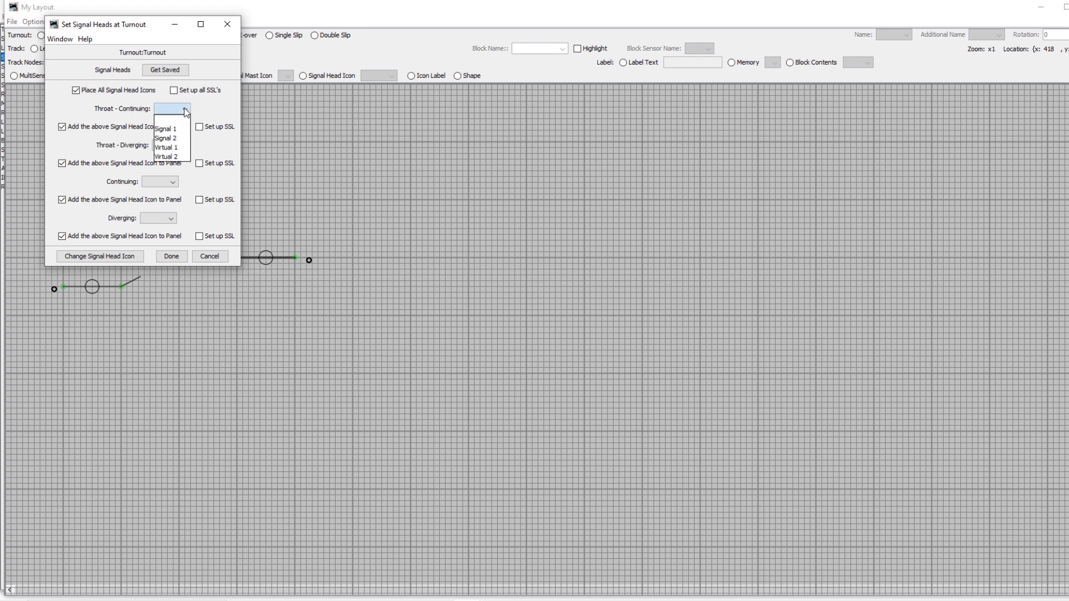
{"action": "left_click", "coordinate": [180, 148]}
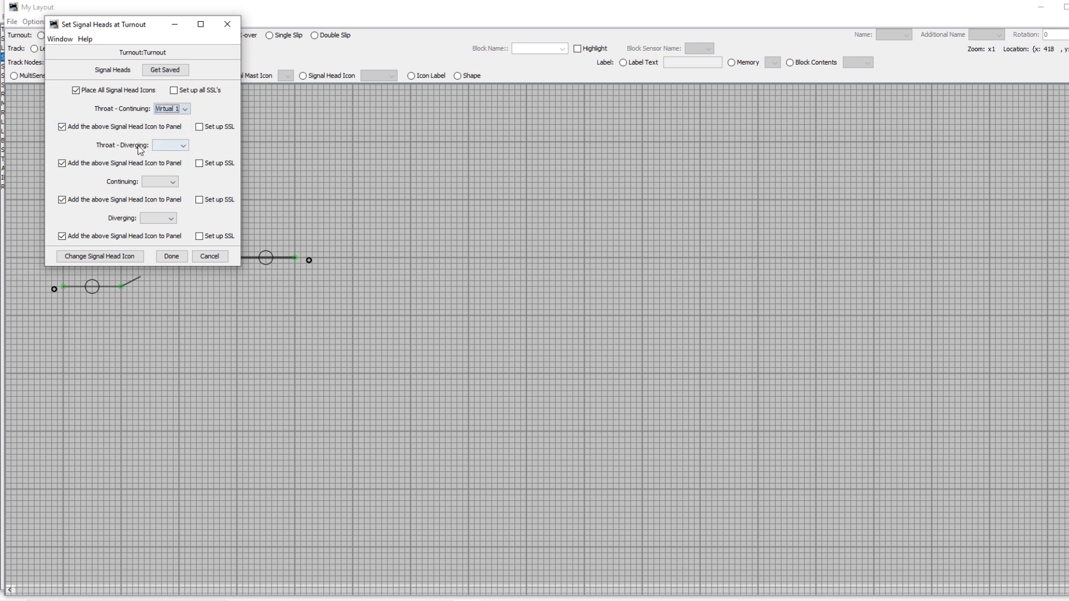
{"action": "left_click_drag", "start_coordinate": [136, 30], "coordinate": [396, 47]}
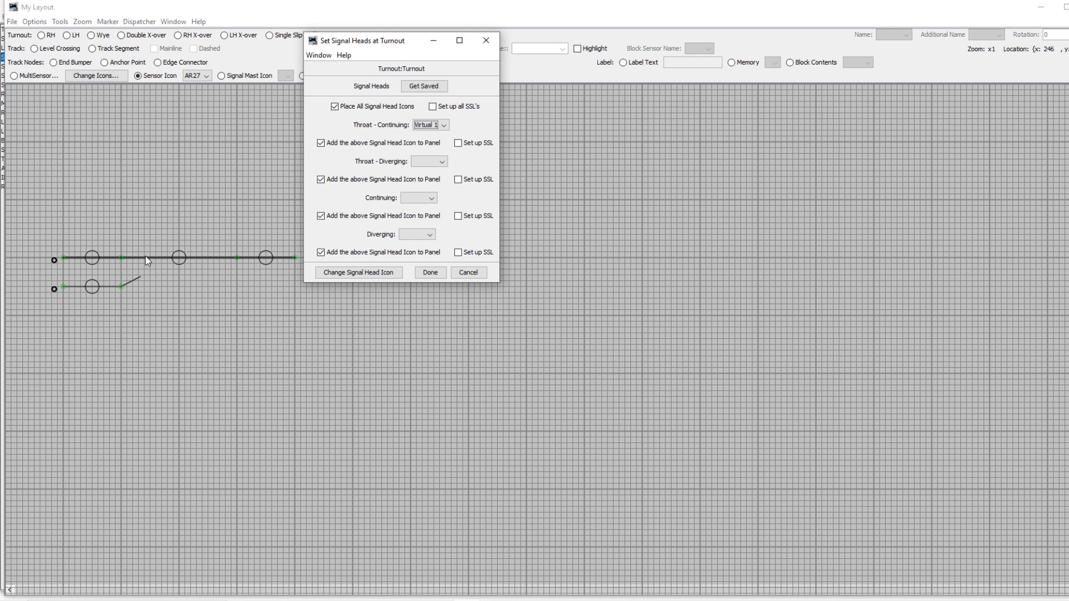
{"action": "left_click", "coordinate": [431, 162]}
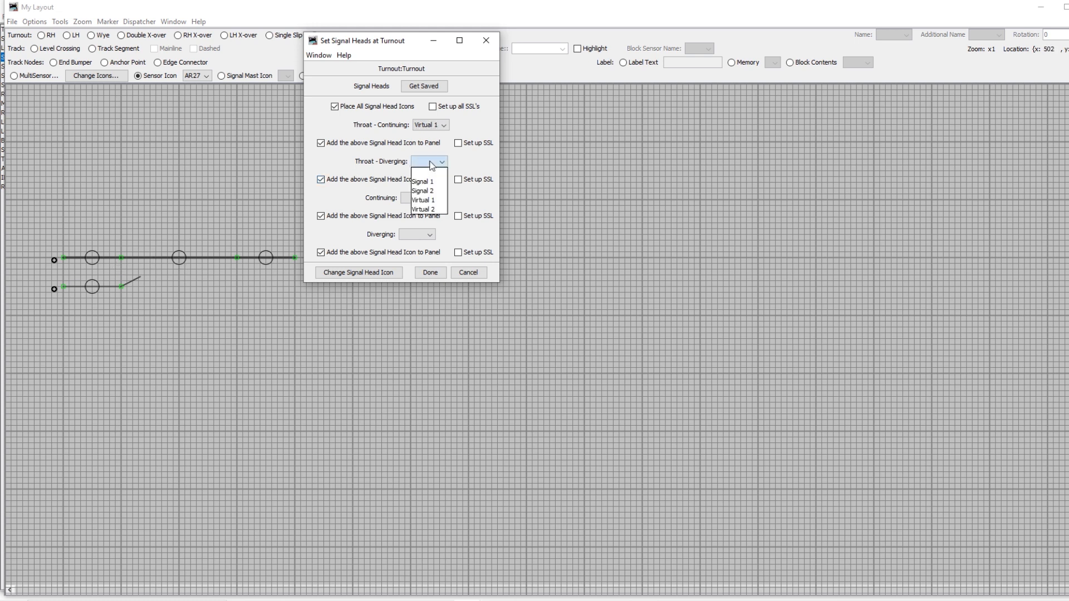
{"action": "left_click", "coordinate": [435, 211]}
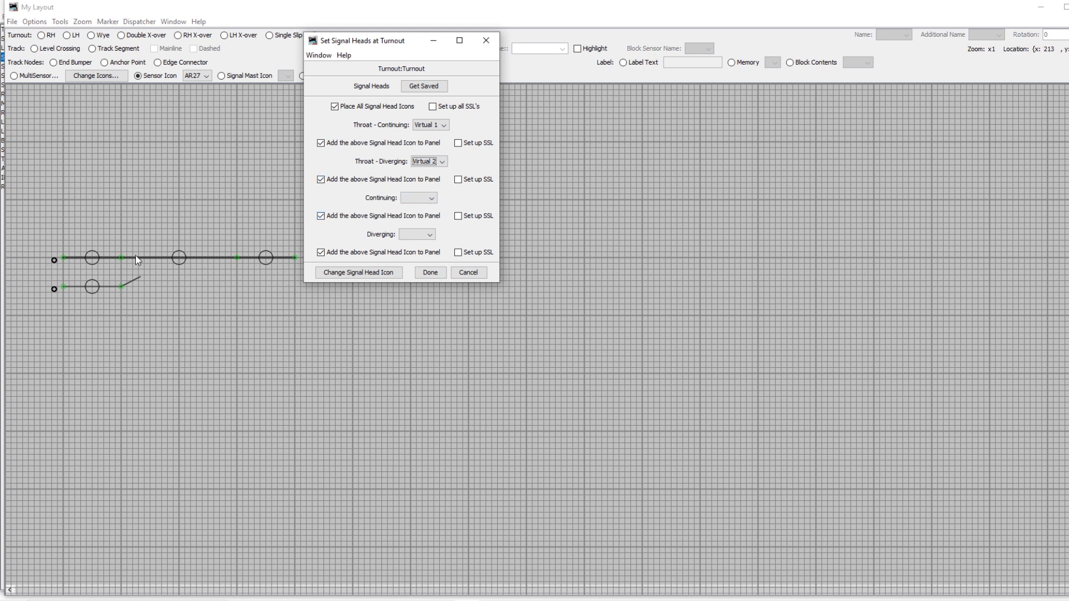
Step: Assign Signal 2 to the turnout's Continuing leg and Signal 1 to its Diverging leg, and finish placing the signal heads
{"action": "left_click", "coordinate": [419, 198]}
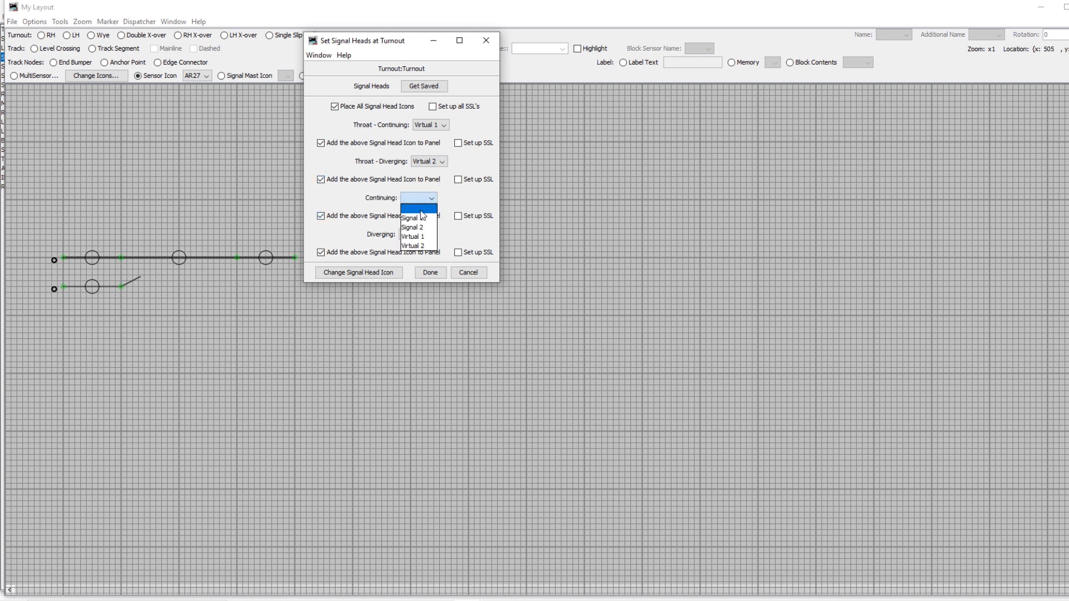
{"action": "left_click", "coordinate": [416, 228]}
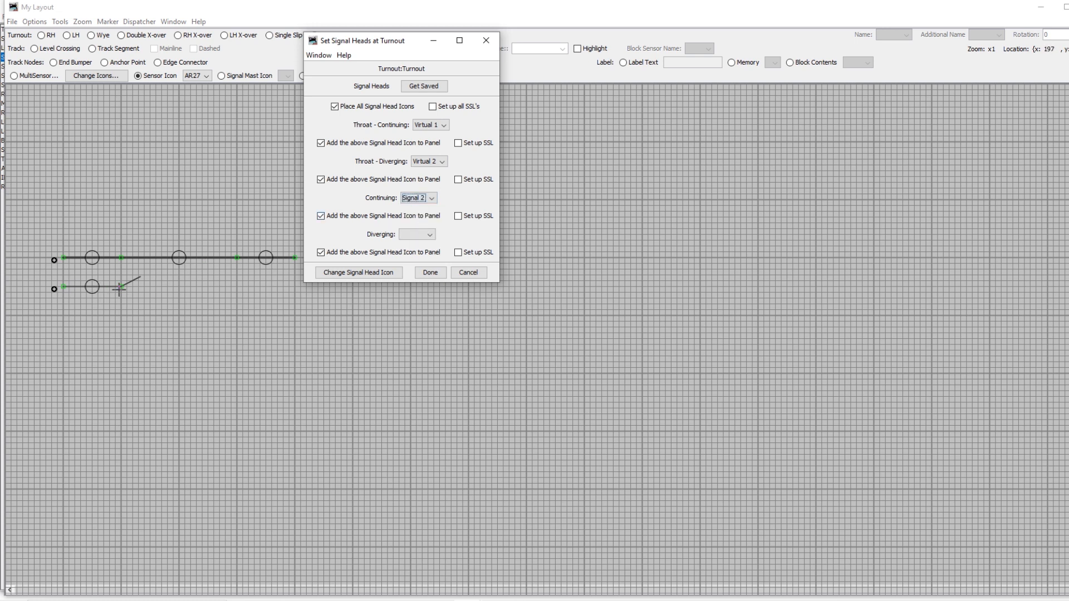
{"action": "left_click", "coordinate": [405, 236]}
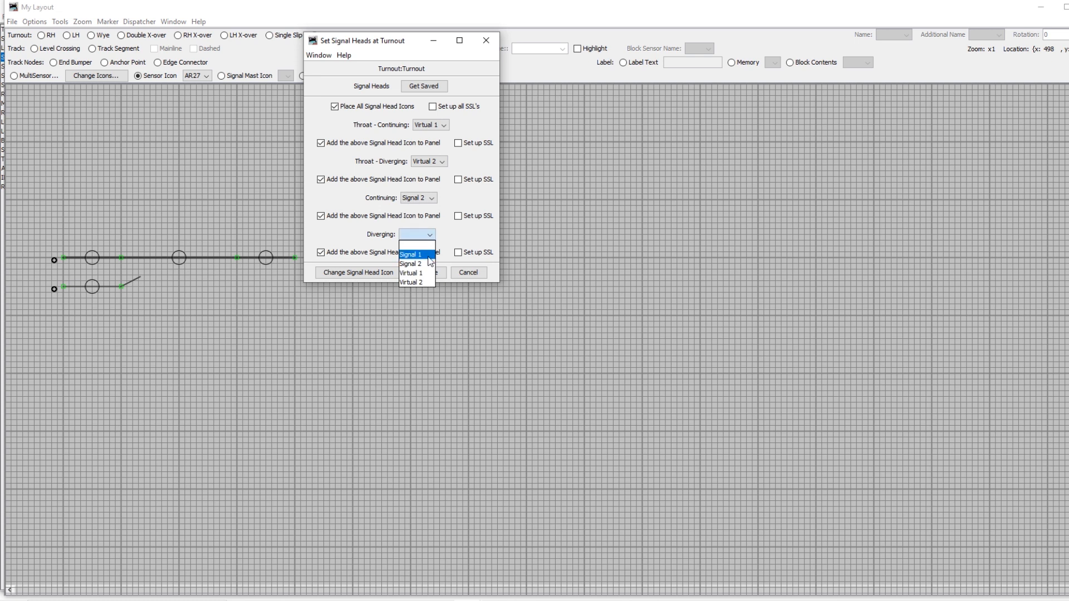
{"action": "left_click", "coordinate": [430, 257]}
{"action": "left_click", "coordinate": [432, 274]}
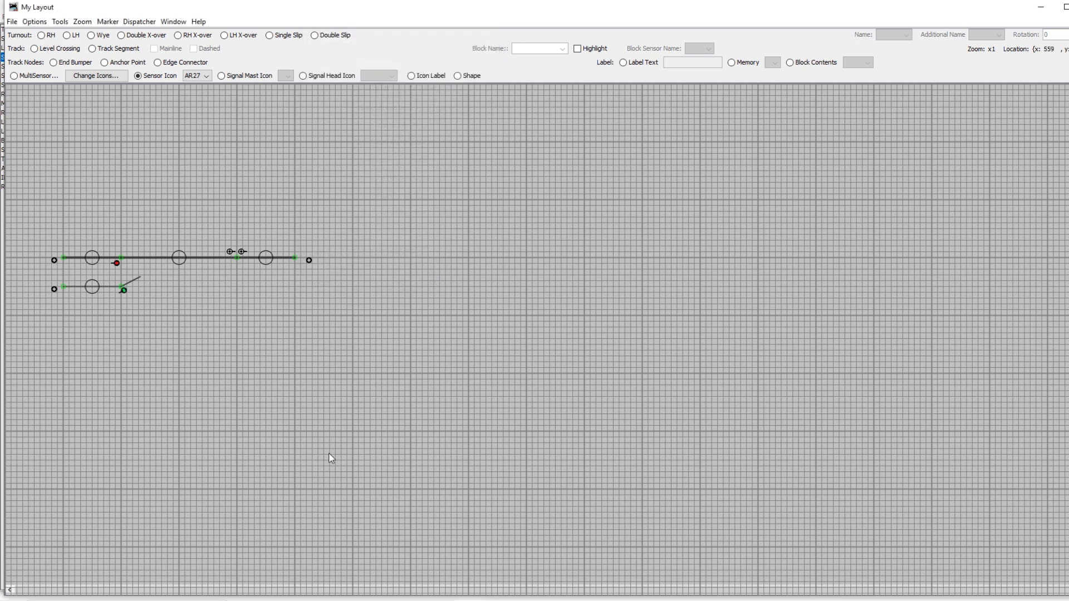
Step: Turn off the layout panel's edit mode and store the panels to the existing Automation file
{"action": "left_click", "coordinate": [35, 22]}
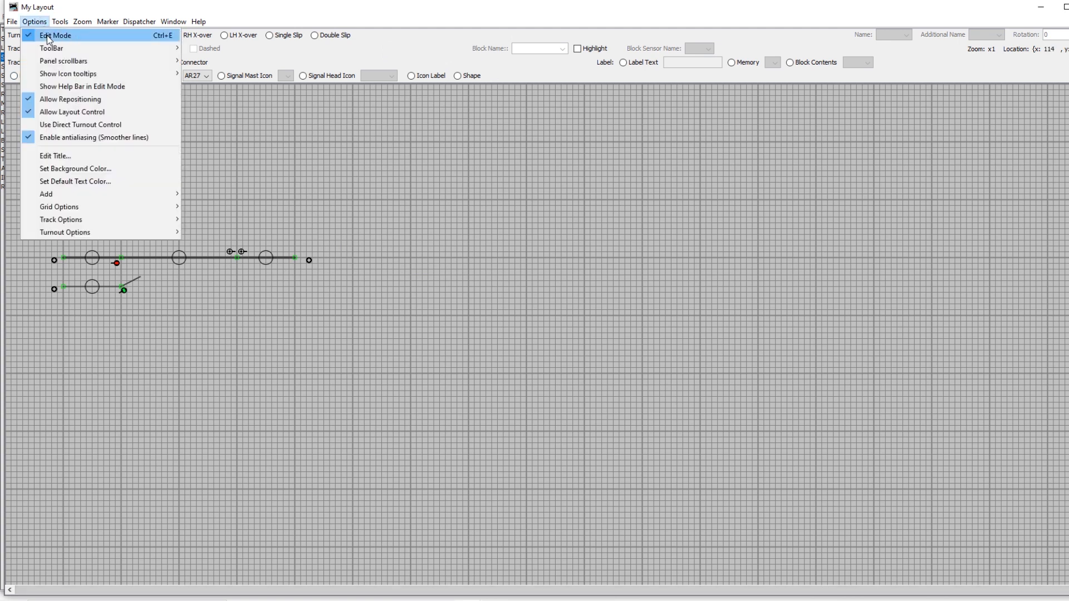
{"action": "left_click", "coordinate": [55, 35]}
{"action": "mouse_move", "coordinate": [423, 572]}
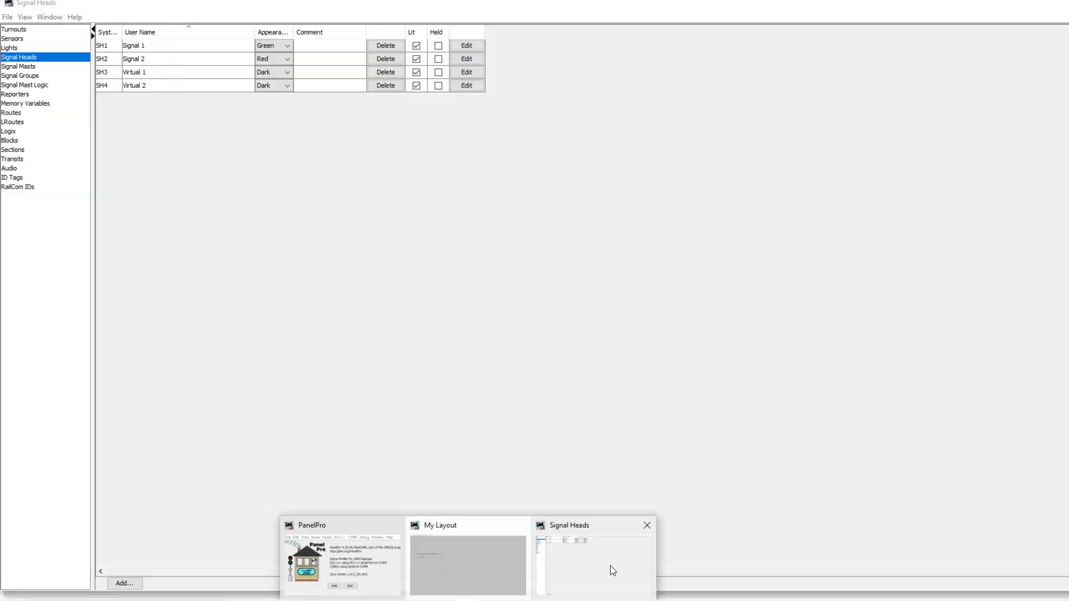
{"action": "left_click", "coordinate": [610, 572]}
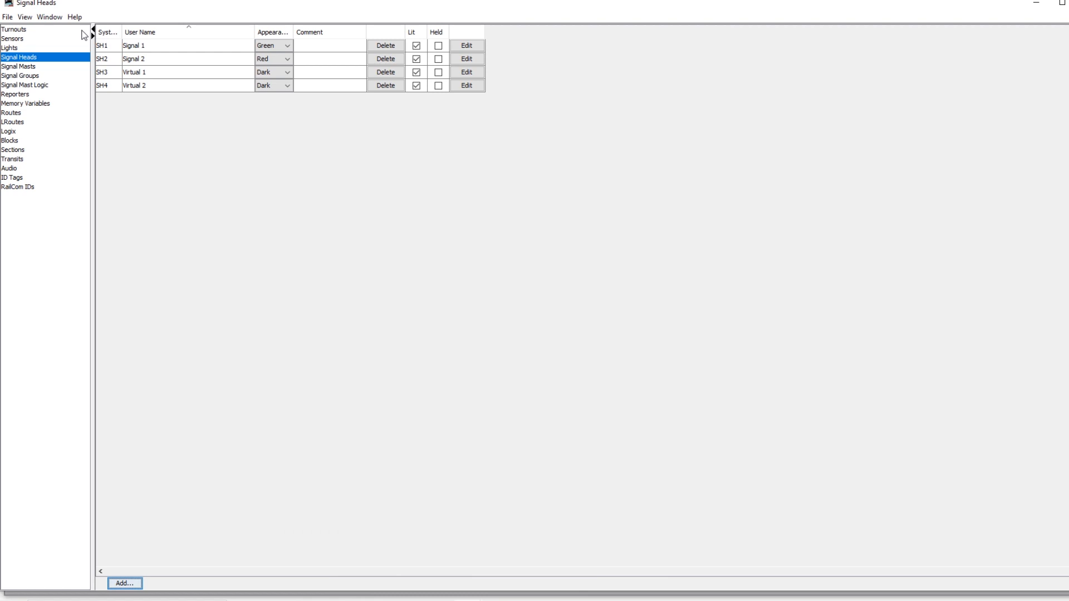
{"action": "left_click", "coordinate": [7, 17]}
{"action": "mouse_move", "coordinate": [49, 45]}
{"action": "left_click", "coordinate": [122, 56]}
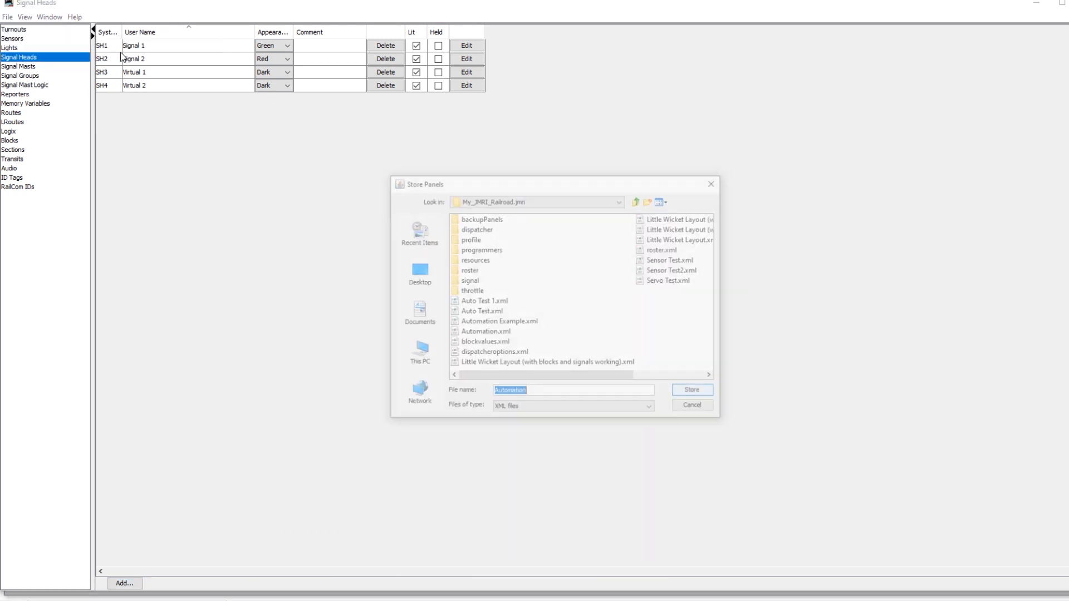
{"action": "left_click", "coordinate": [692, 392]}
{"action": "left_click", "coordinate": [538, 318]}
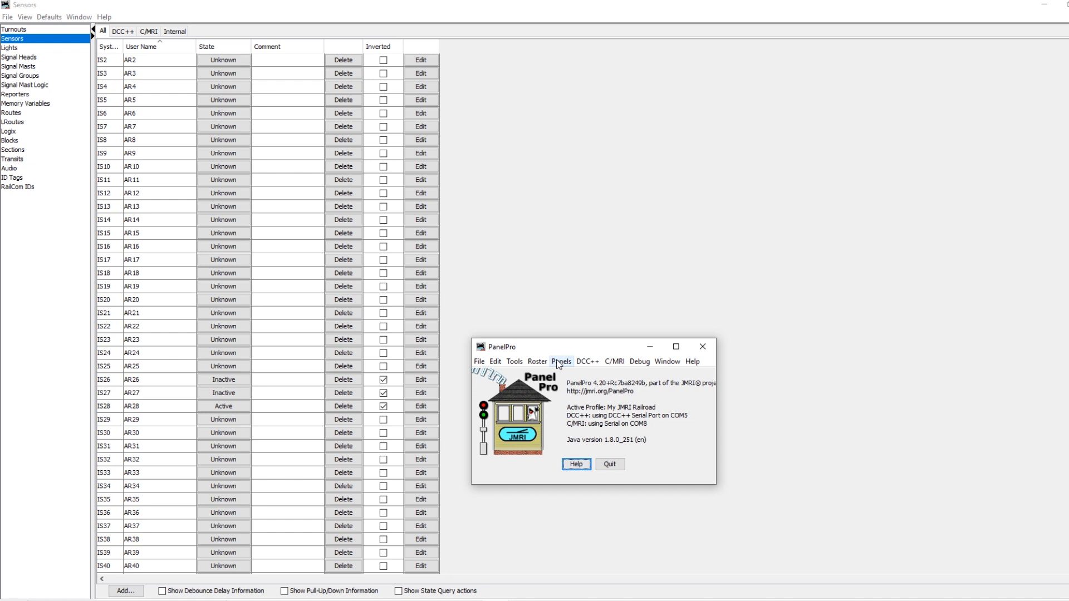
Step: Create Simple Signal Logic for Signal 1 on the diverging leg, protecting sensor AR10 and red when Turnout is closed
{"action": "left_click", "coordinate": [515, 361]}
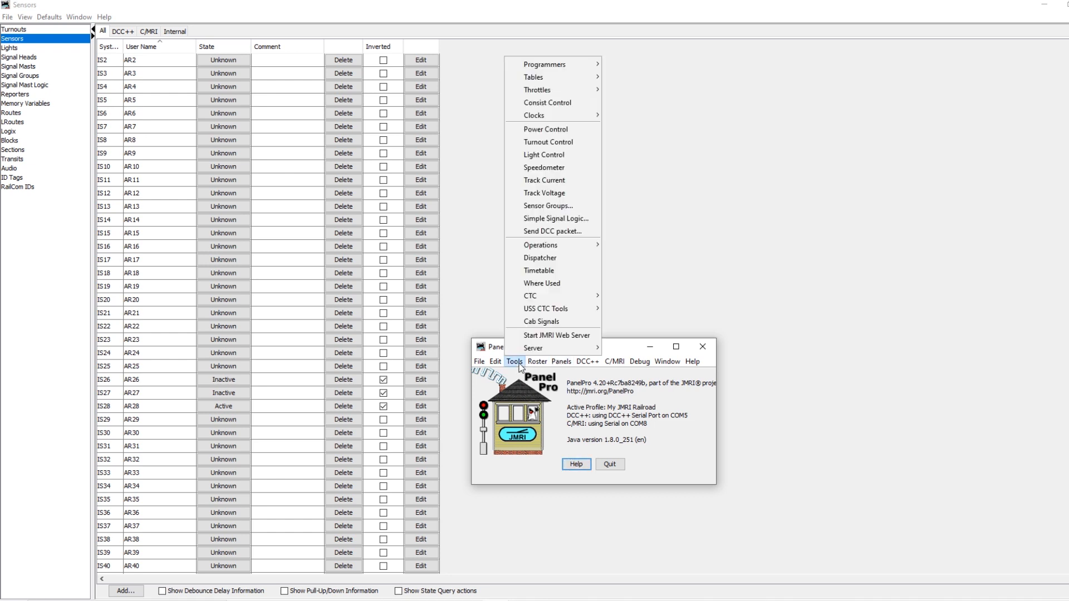
{"action": "left_click", "coordinate": [556, 219]}
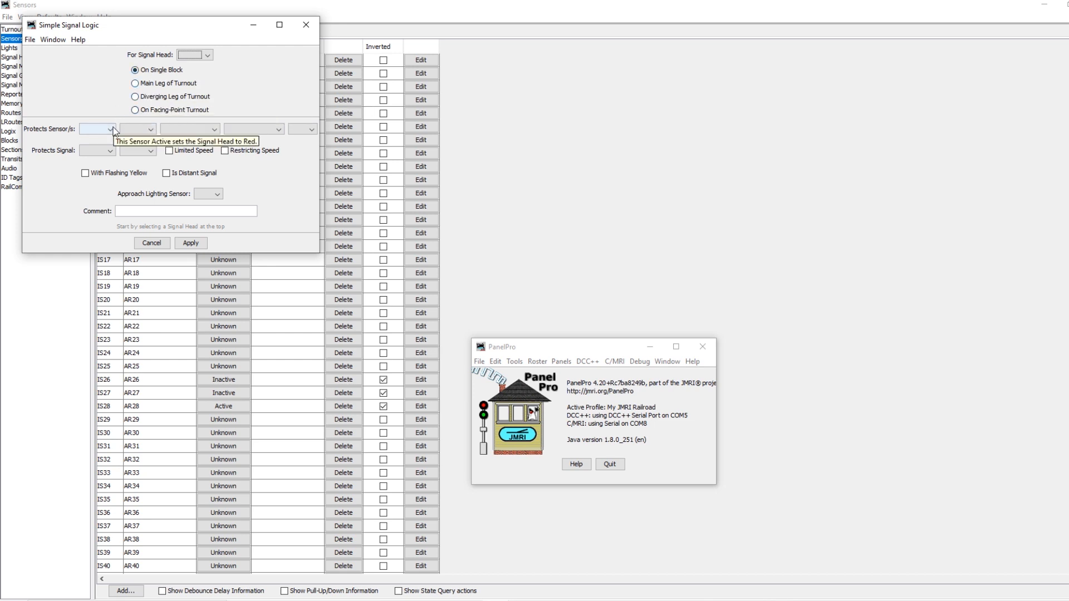
{"action": "left_click", "coordinate": [208, 56]}
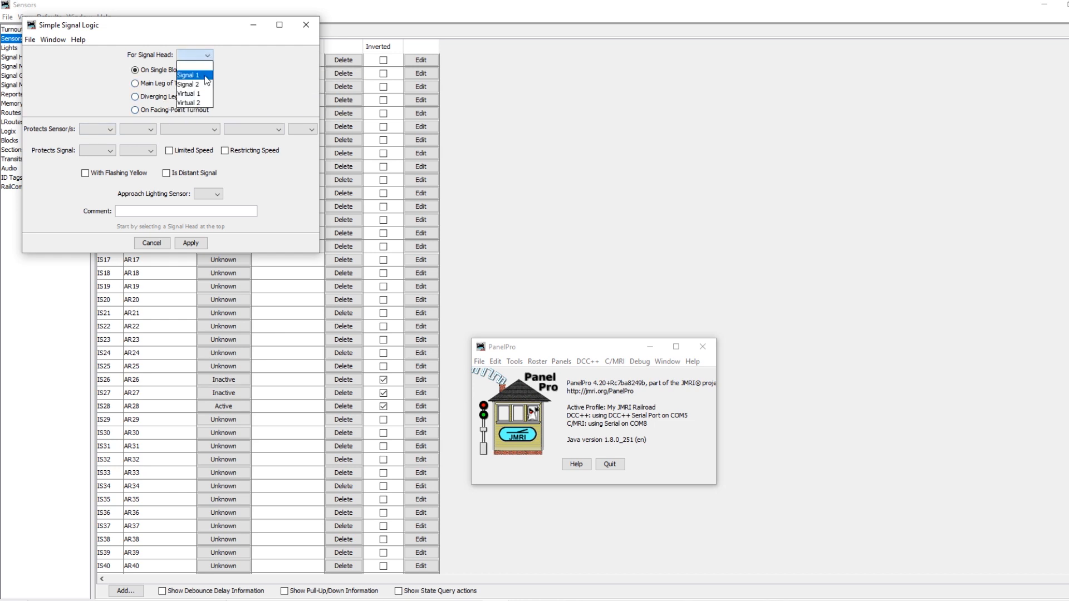
{"action": "left_click", "coordinate": [195, 75]}
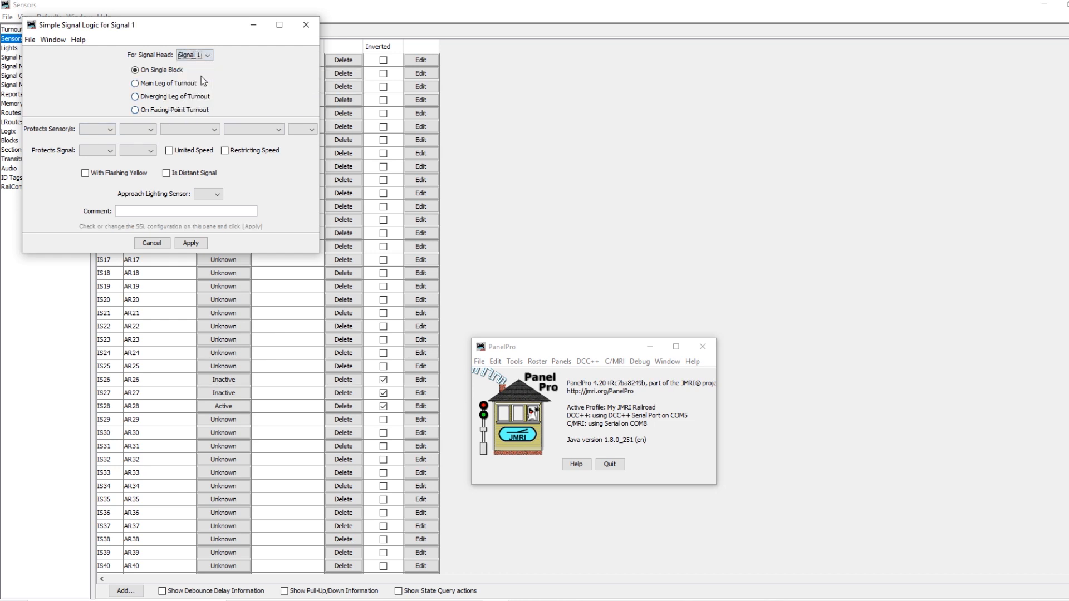
{"action": "left_click", "coordinate": [135, 98]}
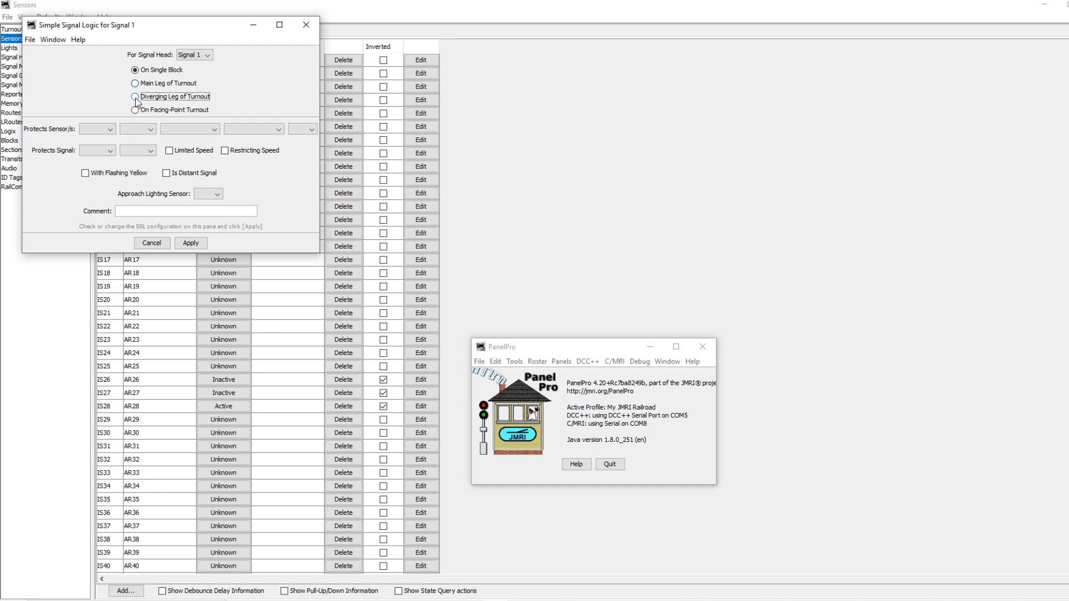
{"action": "left_click", "coordinate": [104, 130]}
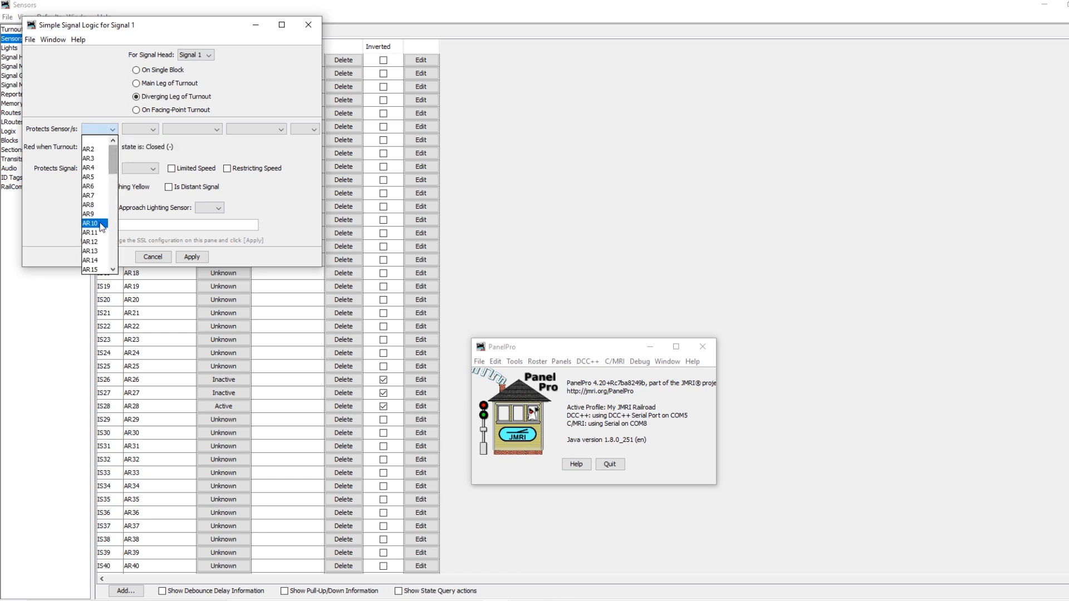
{"action": "left_click", "coordinate": [100, 223]}
{"action": "left_click", "coordinate": [113, 147]}
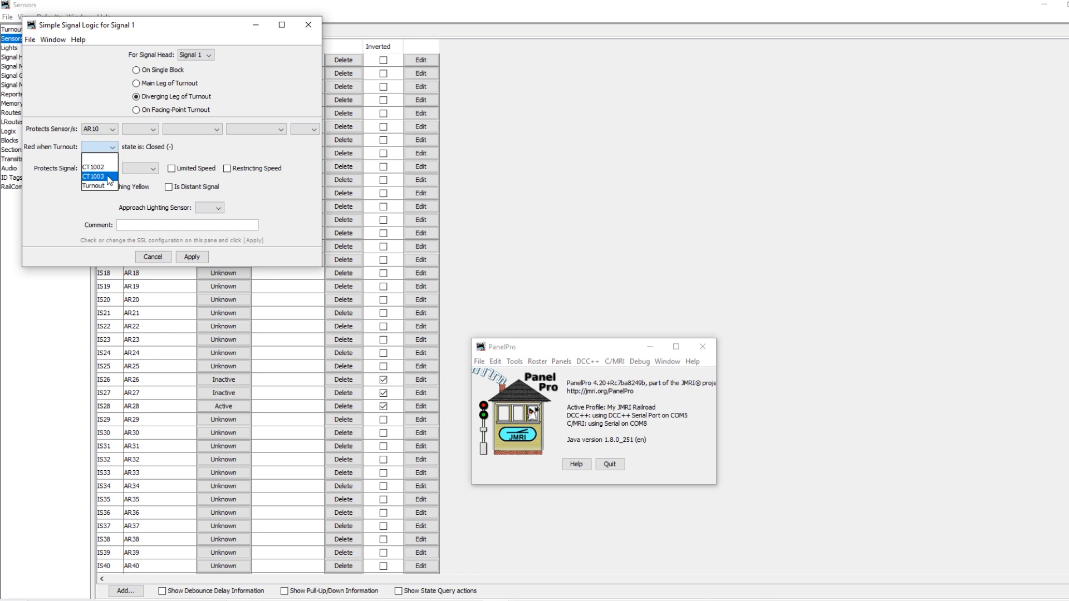
{"action": "left_click", "coordinate": [93, 186]}
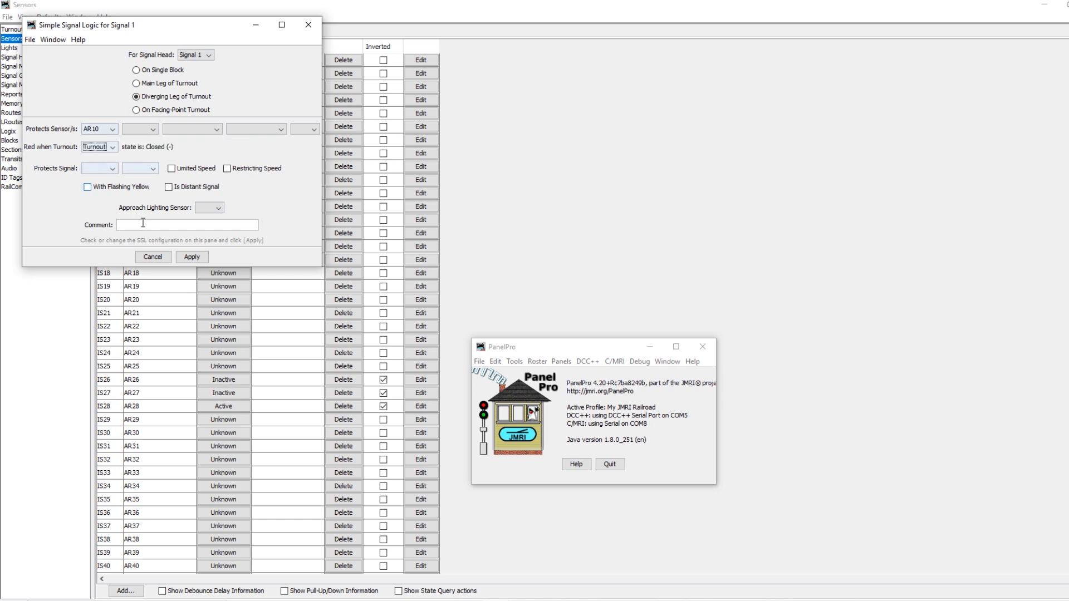
{"action": "left_click", "coordinate": [192, 257]}
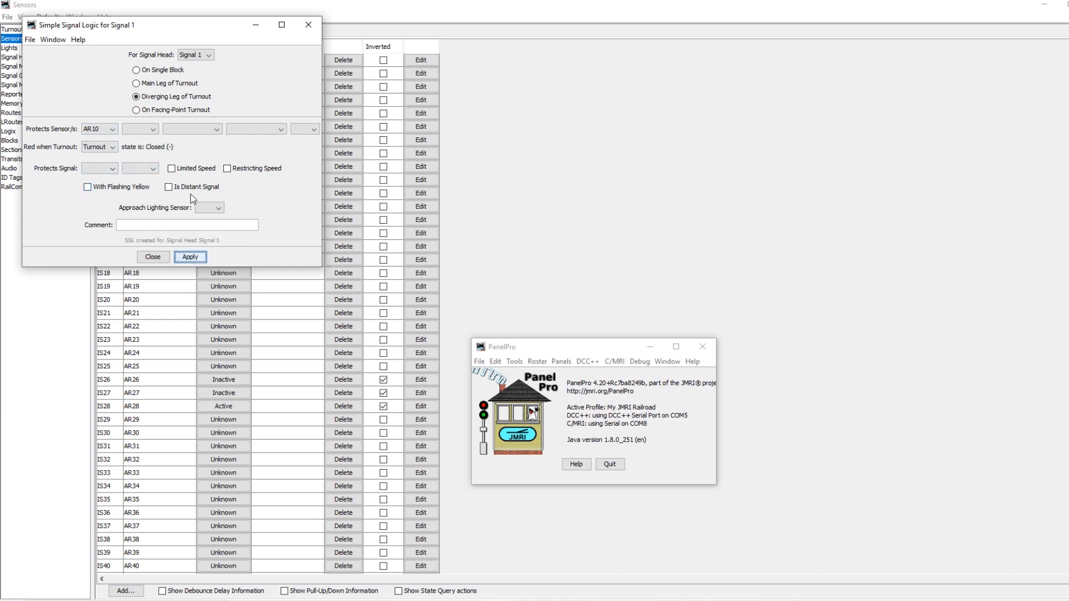
Step: Create Simple Signal Logic for Signal 2 on the main leg, protecting sensor AR10 and red when Turnout is thrown
{"action": "left_click", "coordinate": [210, 57]}
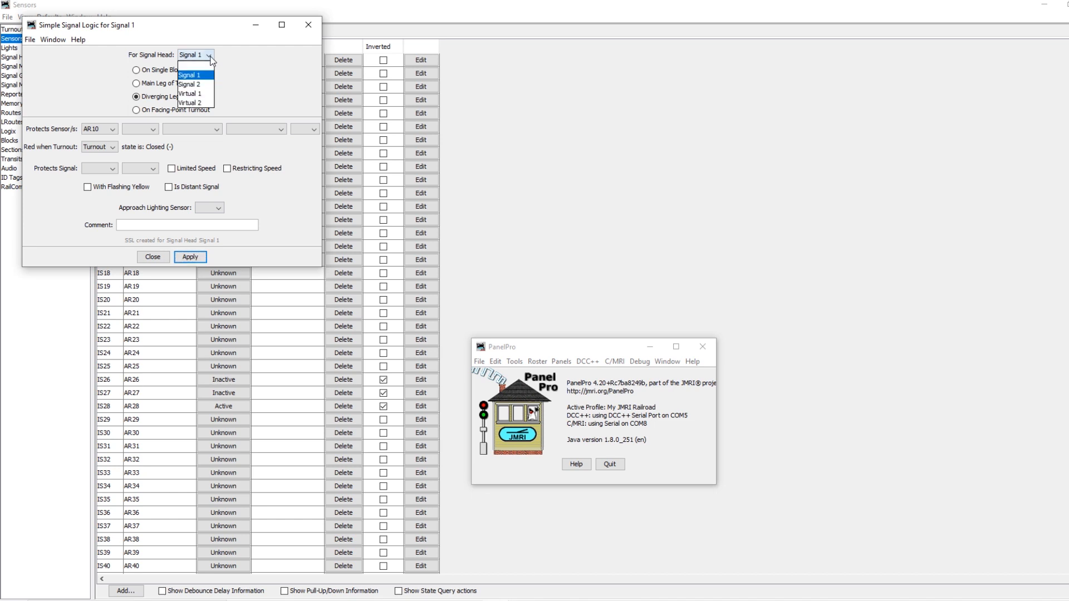
{"action": "left_click", "coordinate": [196, 84]}
{"action": "left_click", "coordinate": [139, 84]}
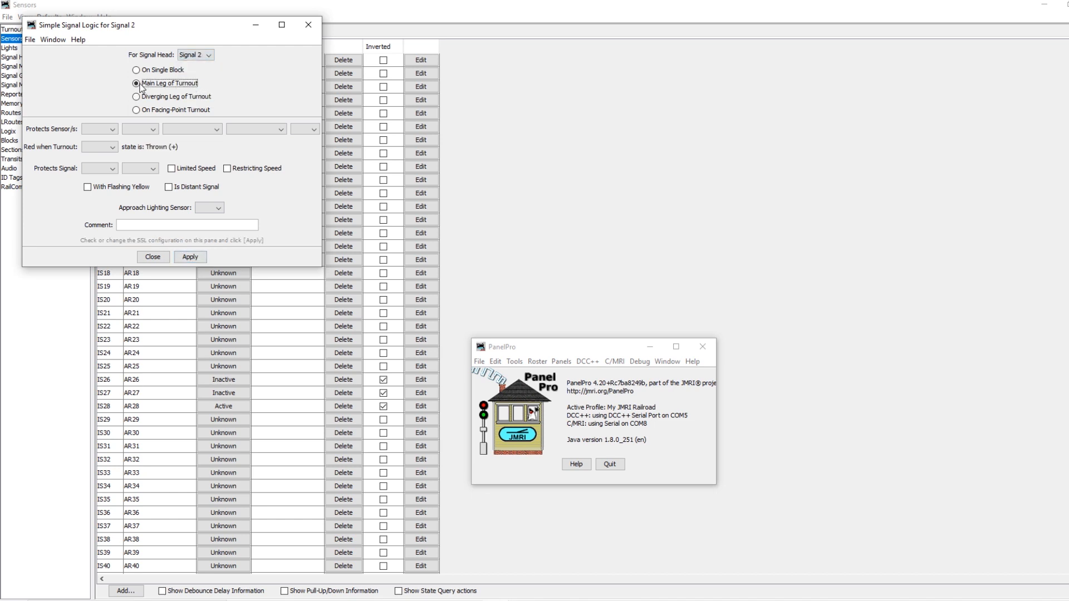
{"action": "left_click", "coordinate": [112, 131]}
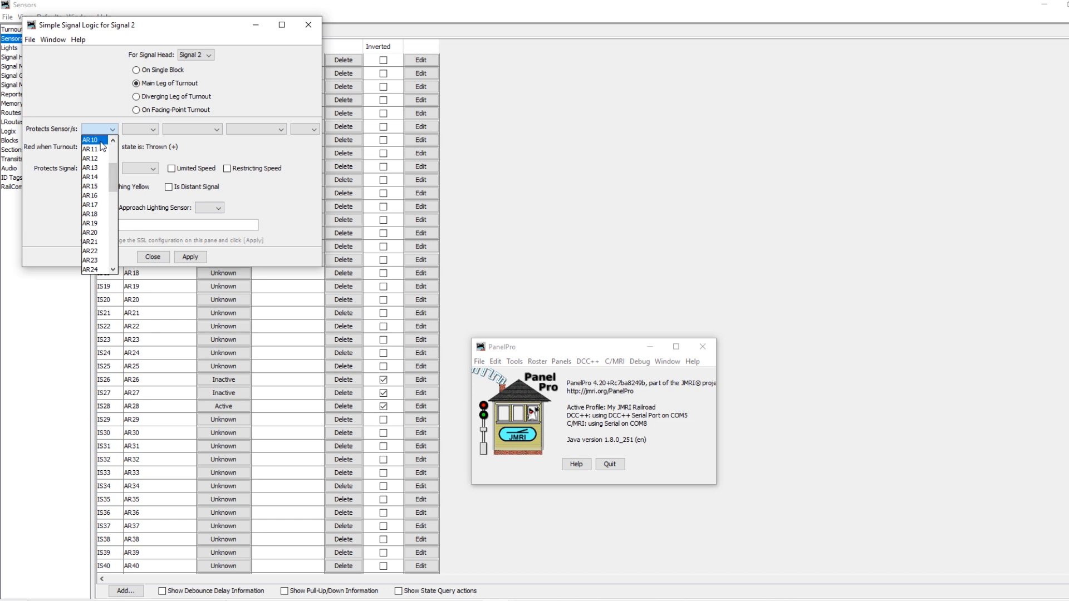
{"action": "left_click", "coordinate": [102, 141]}
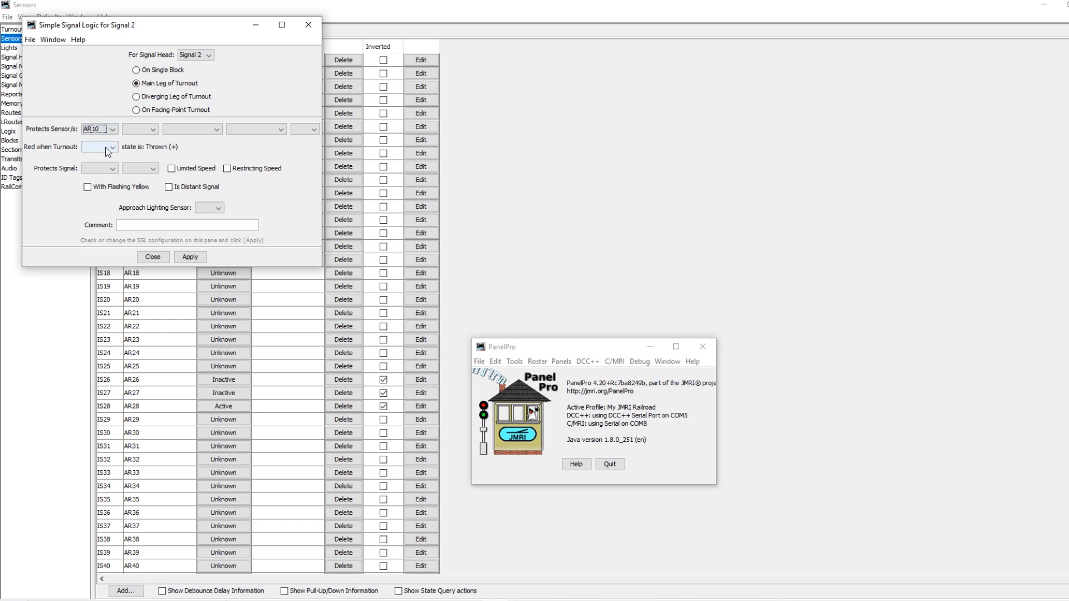
{"action": "left_click", "coordinate": [109, 152]}
{"action": "left_click", "coordinate": [99, 186]}
{"action": "left_click", "coordinate": [189, 259]}
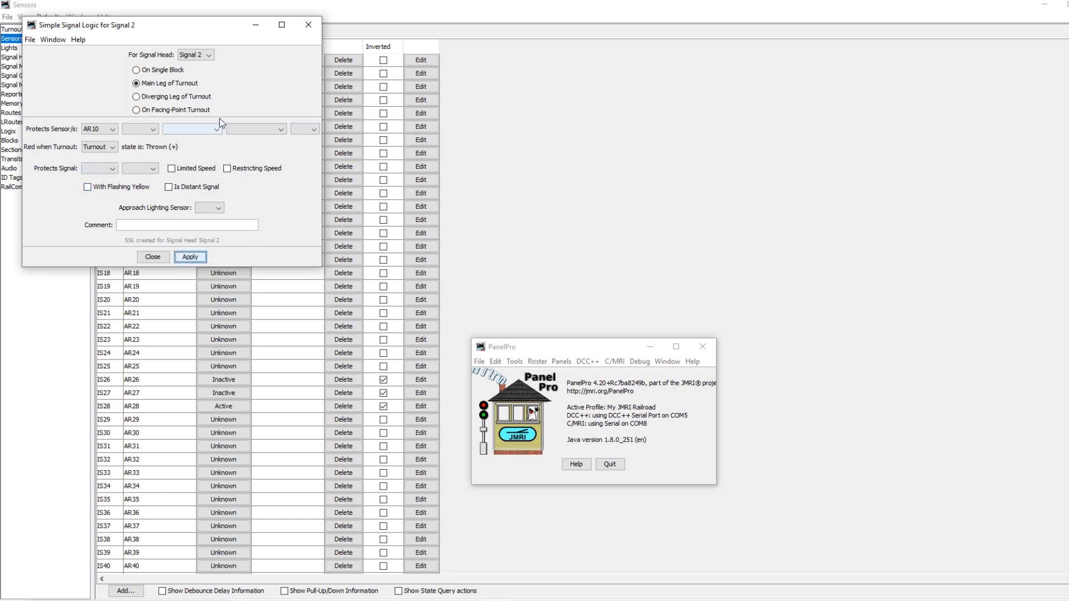
Step: Choose signal head Virtual 1 for Simple Signal Logic, and open the turnout's signal head assignments in the layout panel's edit mode
{"action": "left_click", "coordinate": [208, 56]}
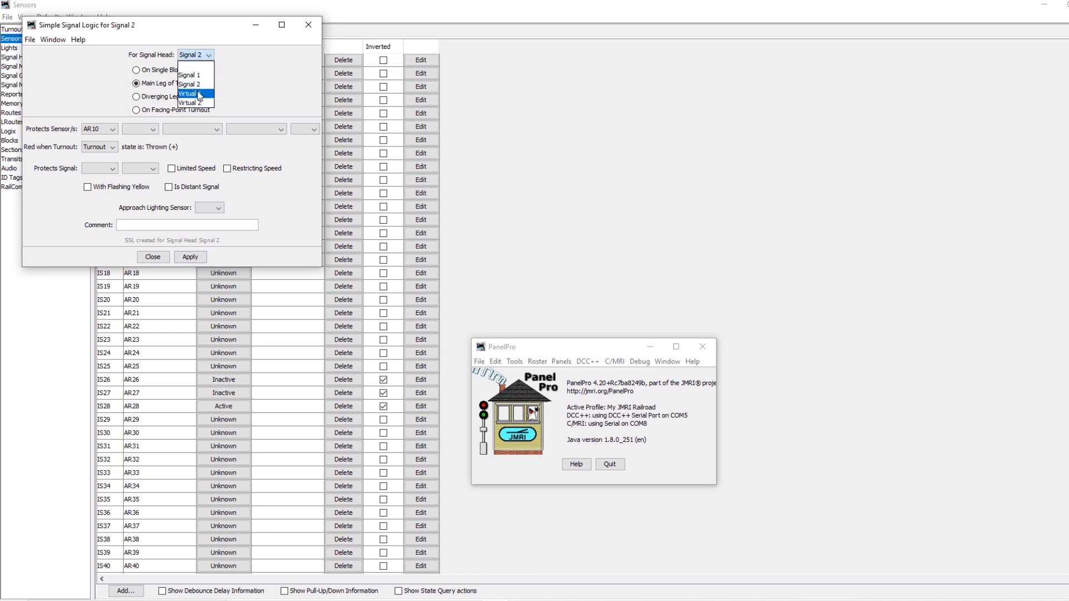
{"action": "left_click", "coordinate": [199, 94]}
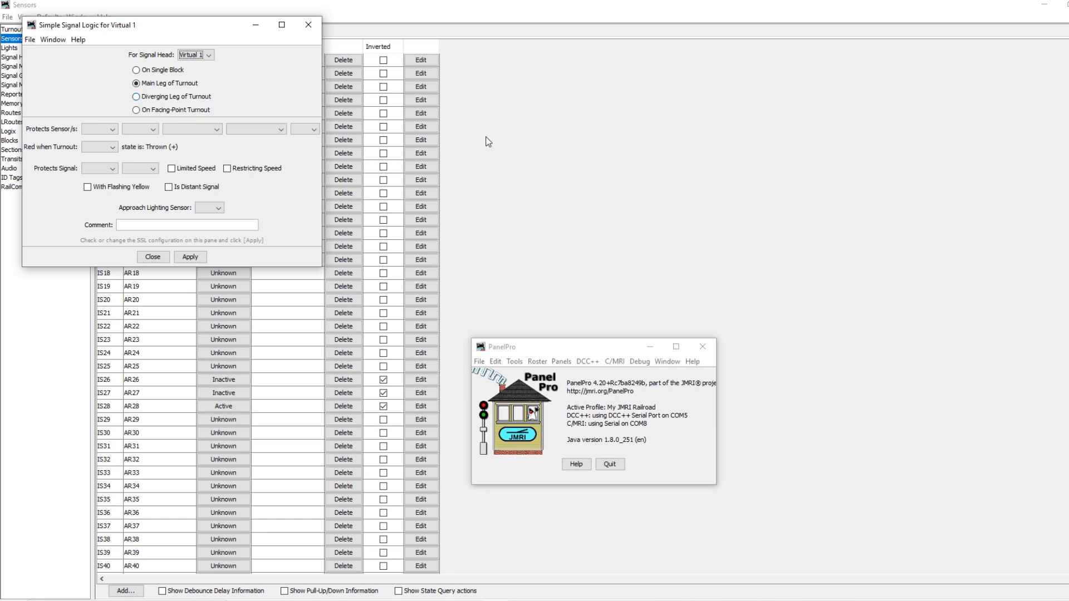
{"action": "left_click", "coordinate": [450, 136]}
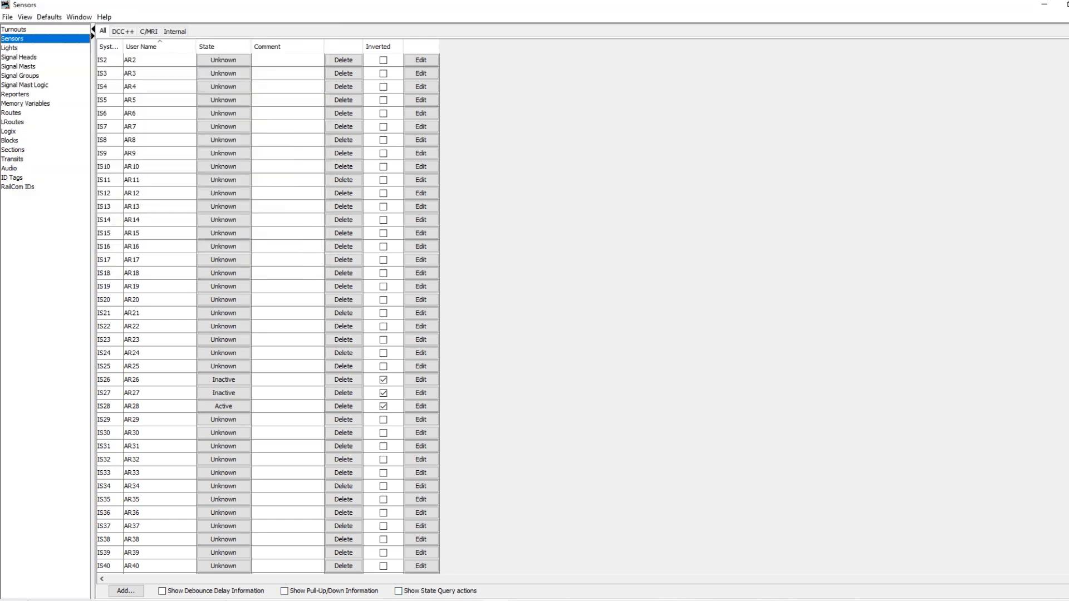
{"action": "mouse_move", "coordinate": [468, 591]}
{"action": "left_click", "coordinate": [454, 570]}
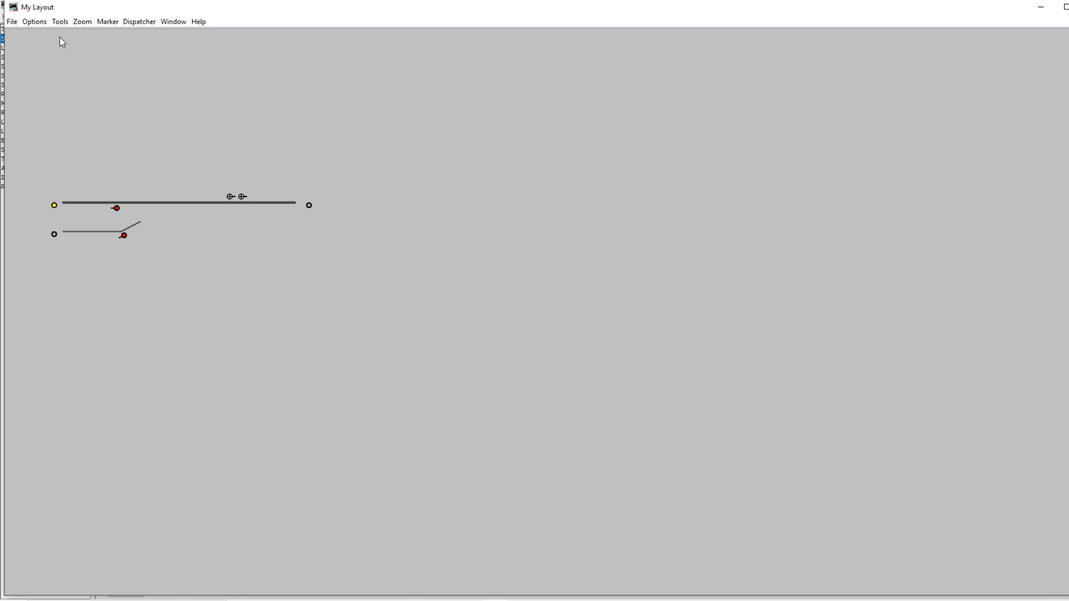
{"action": "left_click", "coordinate": [34, 21]}
{"action": "left_click", "coordinate": [39, 35]}
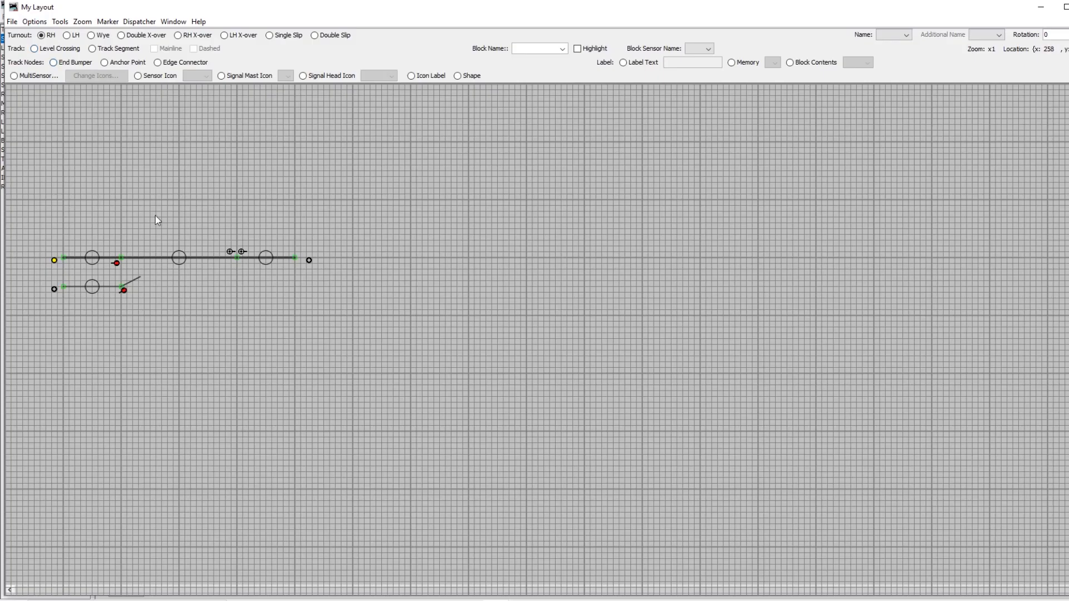
{"action": "right_click", "coordinate": [179, 260]}
{"action": "mouse_move", "coordinate": [231, 398]}
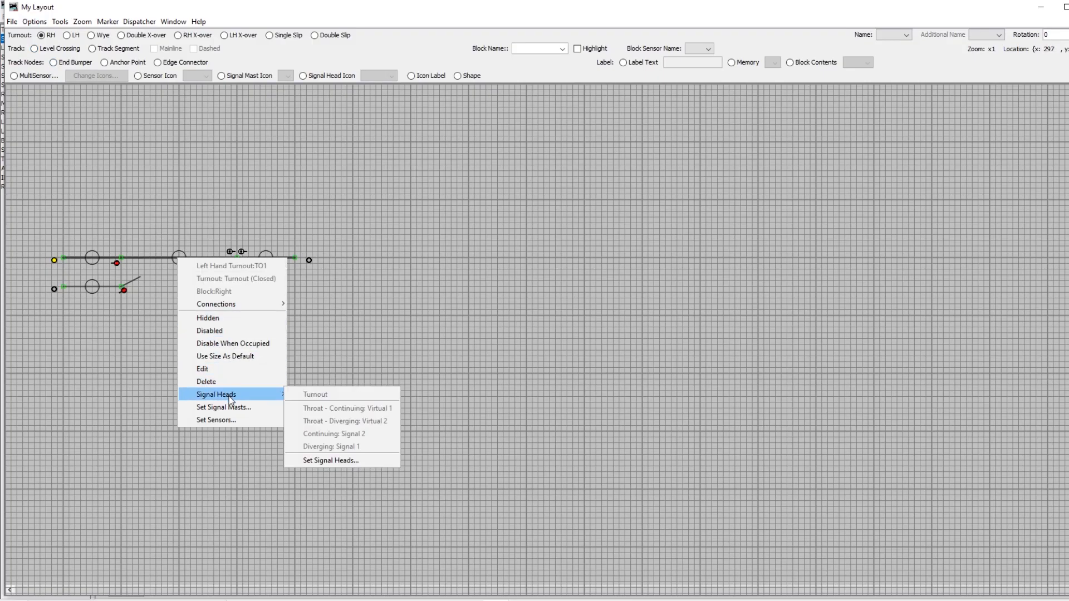
{"action": "left_click", "coordinate": [334, 461]}
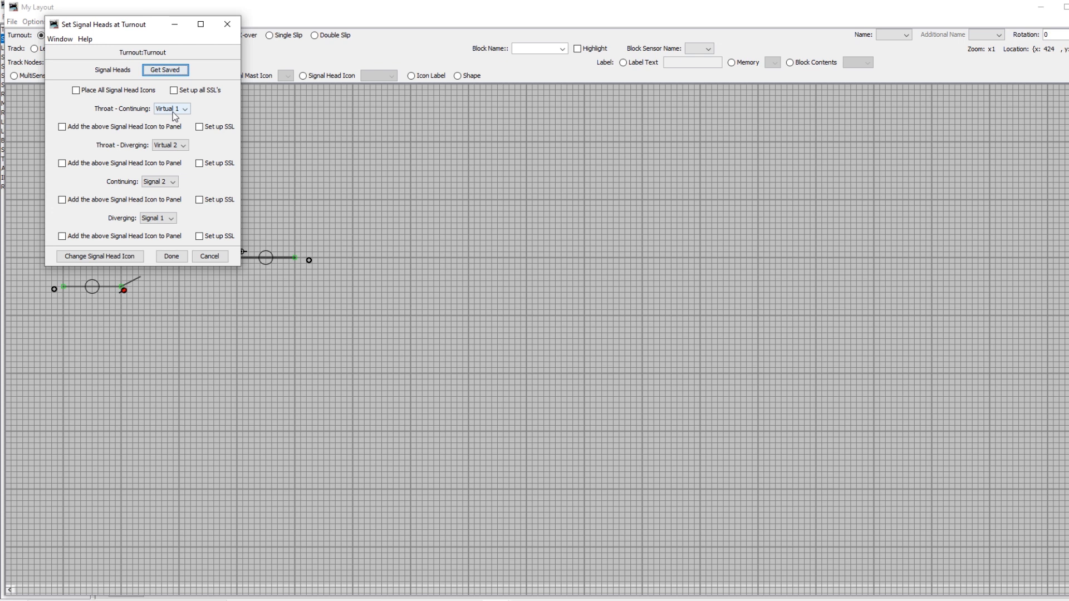
Step: Create Simple Signal Logic for Virtual 1 on the main leg, protecting sensor AR8 and red when Turnout is thrown
{"action": "left_click", "coordinate": [495, 600]}
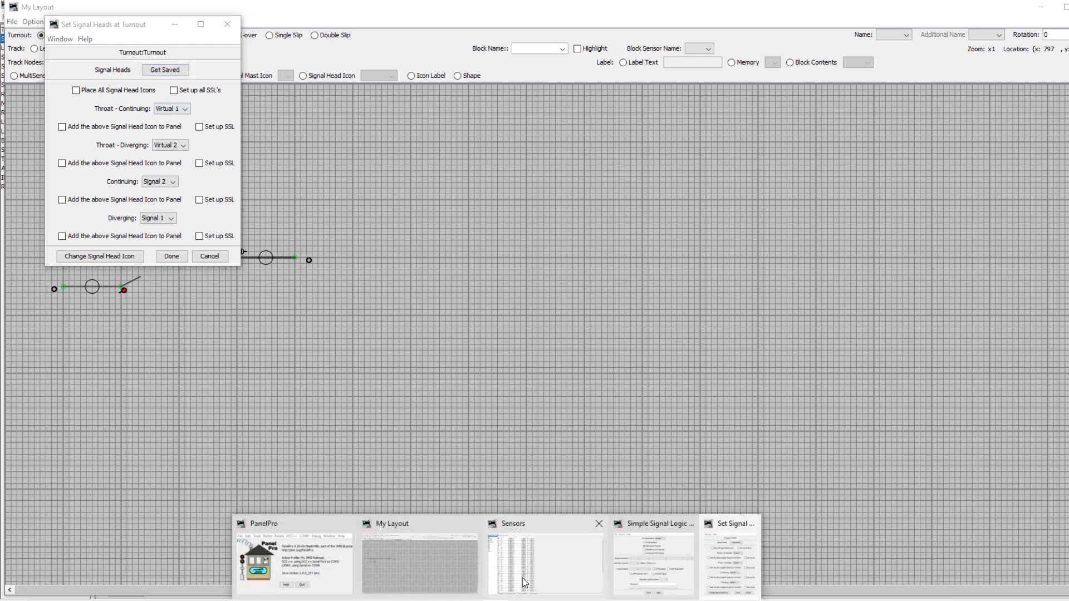
{"action": "left_click", "coordinate": [642, 574]}
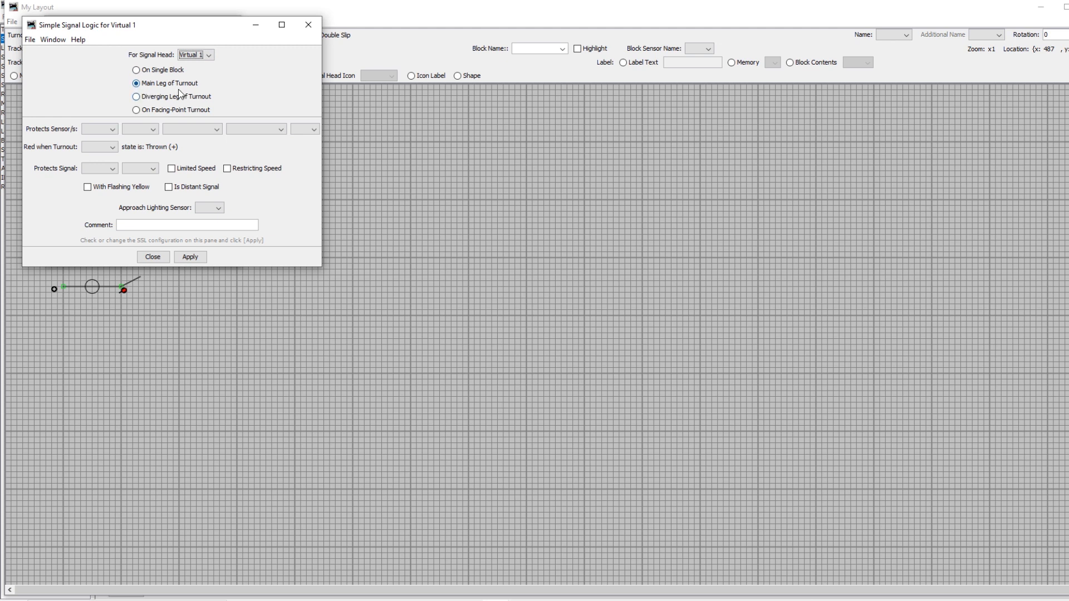
{"action": "left_click", "coordinate": [113, 133]}
{"action": "scroll", "coordinate": [115, 156], "scroll_direction": "down", "scroll_amount": 3}
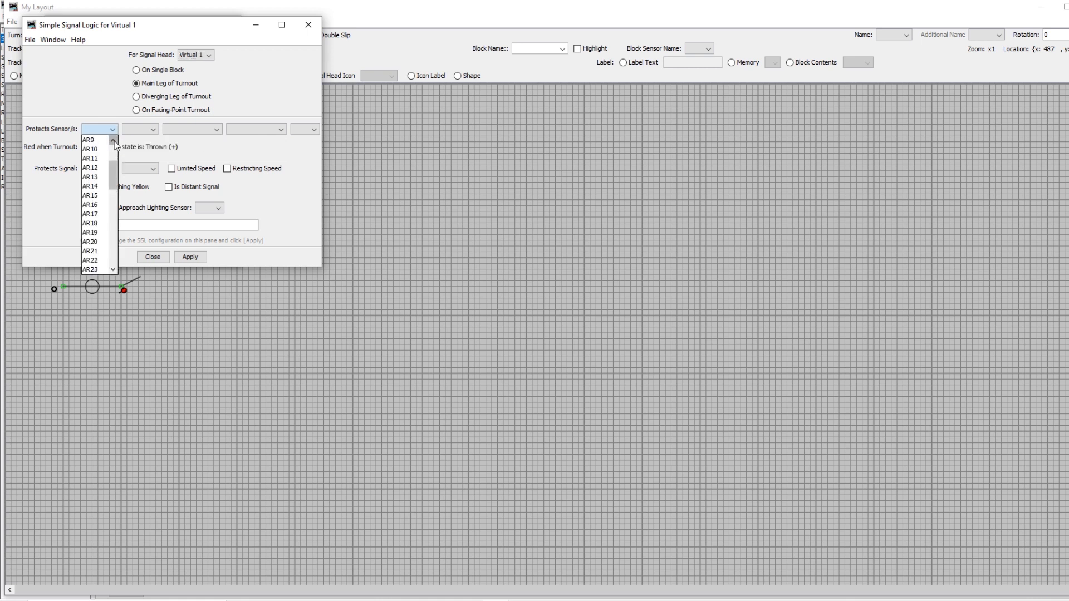
{"action": "left_click", "coordinate": [115, 141]}
{"action": "left_click", "coordinate": [91, 139]}
{"action": "left_click", "coordinate": [108, 147]}
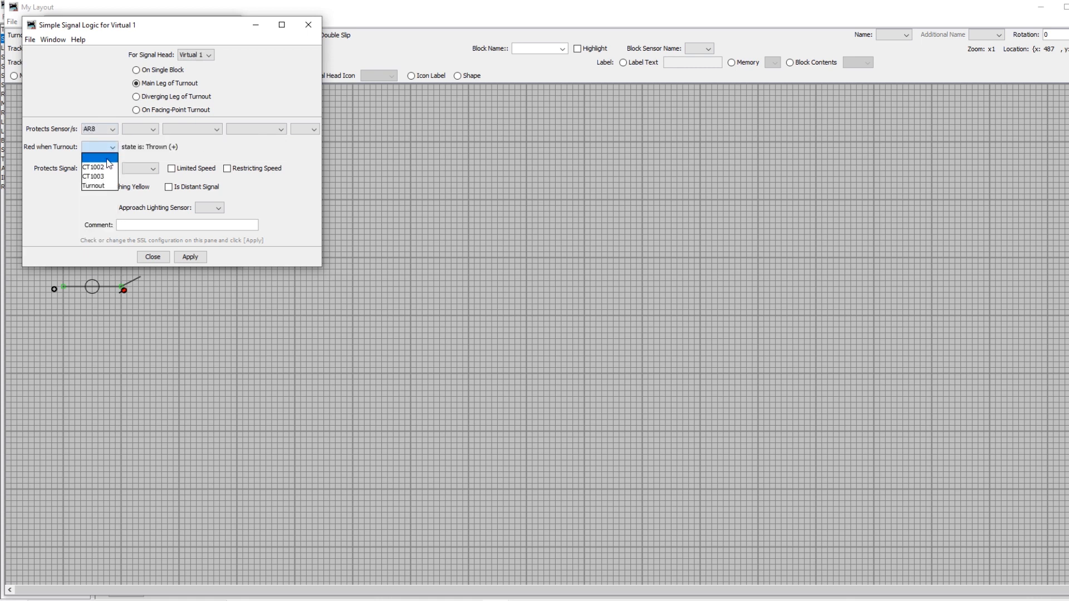
{"action": "left_click", "coordinate": [105, 187]}
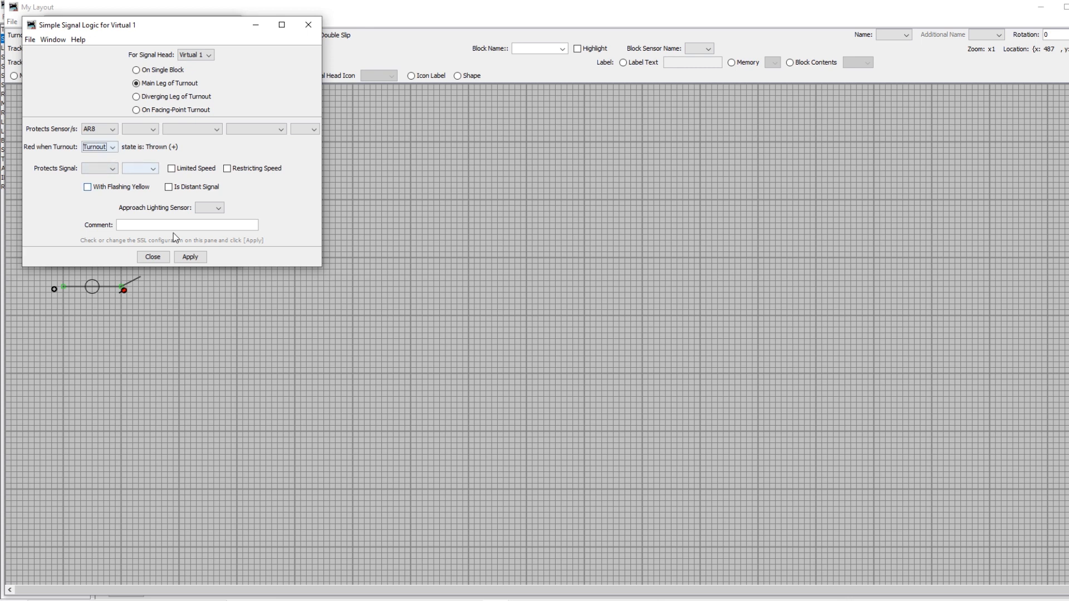
{"action": "left_click", "coordinate": [190, 257]}
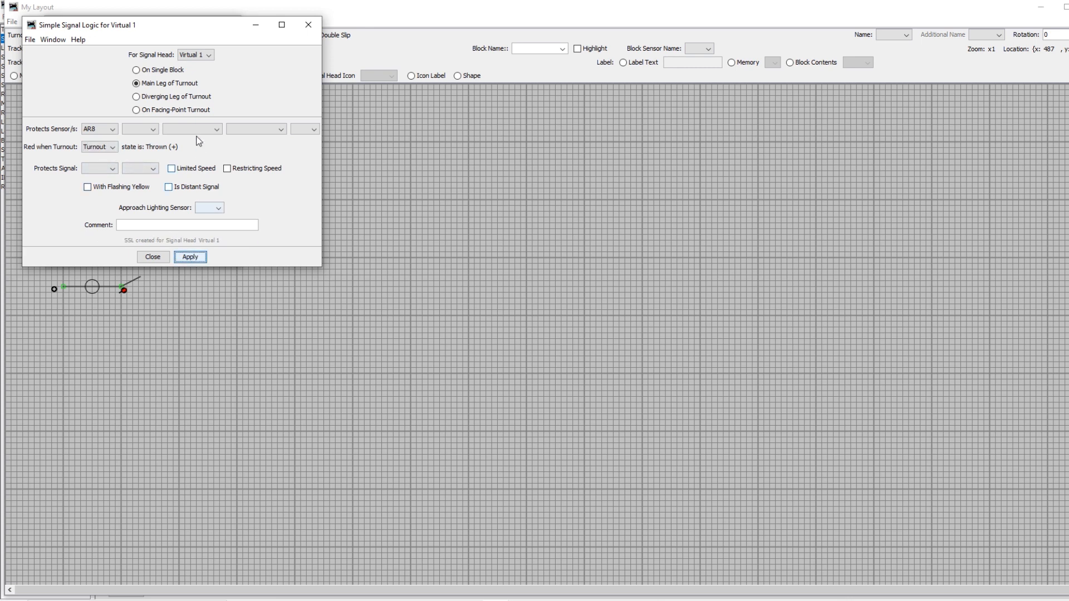
Step: Create Simple Signal Logic for Virtual 2 on the diverging leg, protecting sensor AR9 and red when Turnout is closed, and close the logic window
{"action": "left_click", "coordinate": [209, 55]}
{"action": "left_click", "coordinate": [191, 98]}
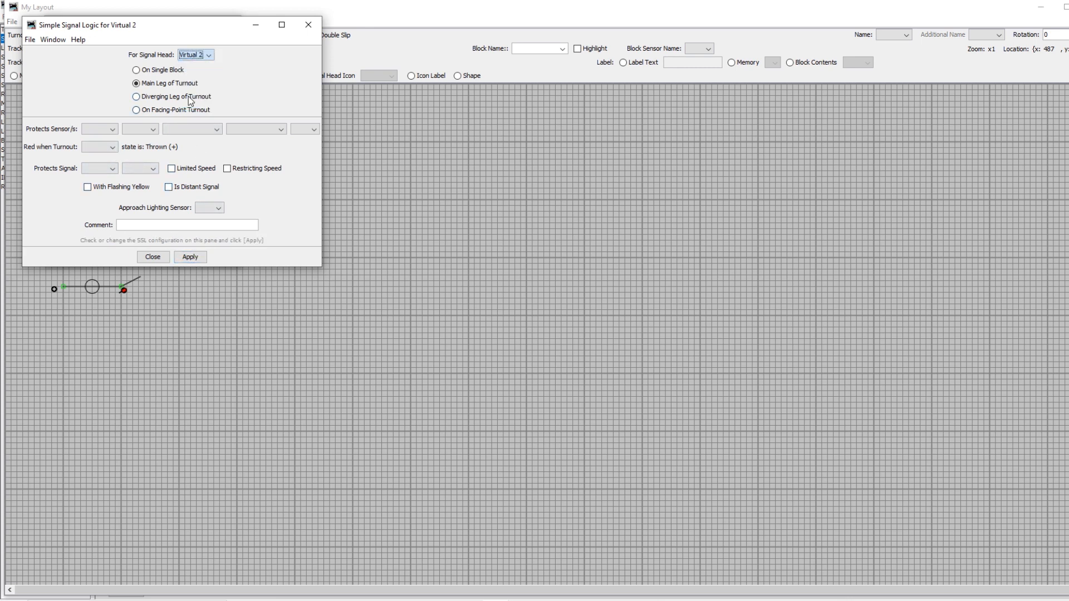
{"action": "left_click", "coordinate": [146, 98]}
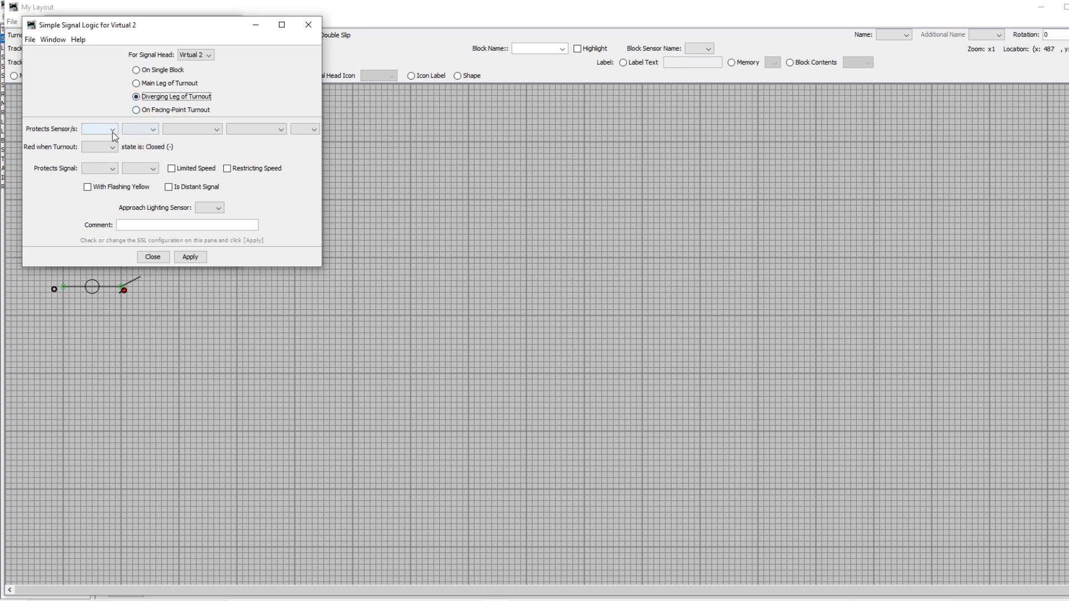
{"action": "left_click", "coordinate": [112, 132]}
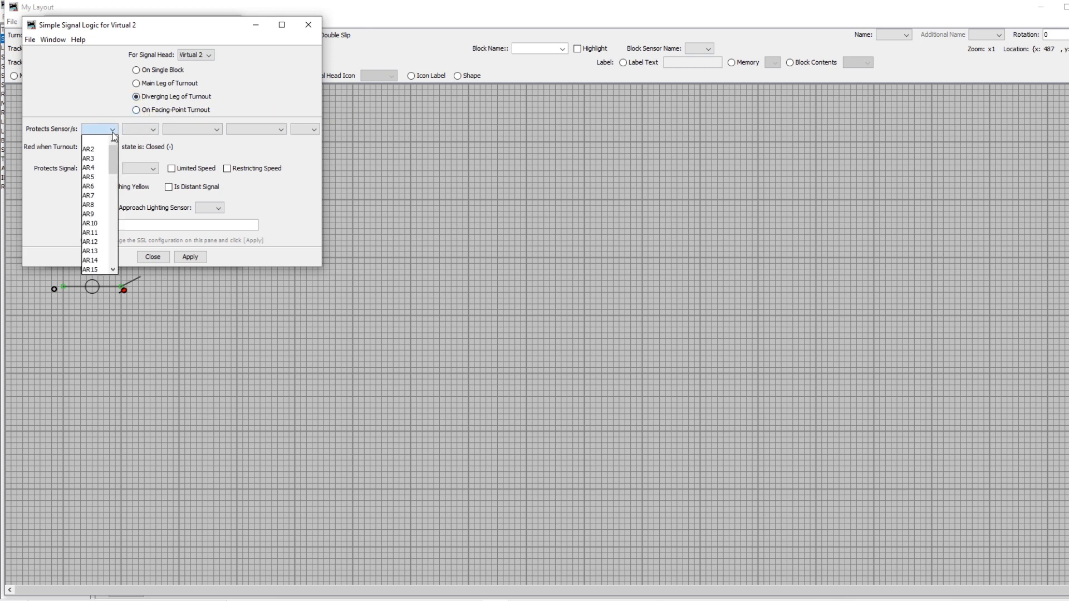
{"action": "left_click", "coordinate": [95, 214]}
{"action": "left_click", "coordinate": [113, 148]}
{"action": "left_click", "coordinate": [96, 185]}
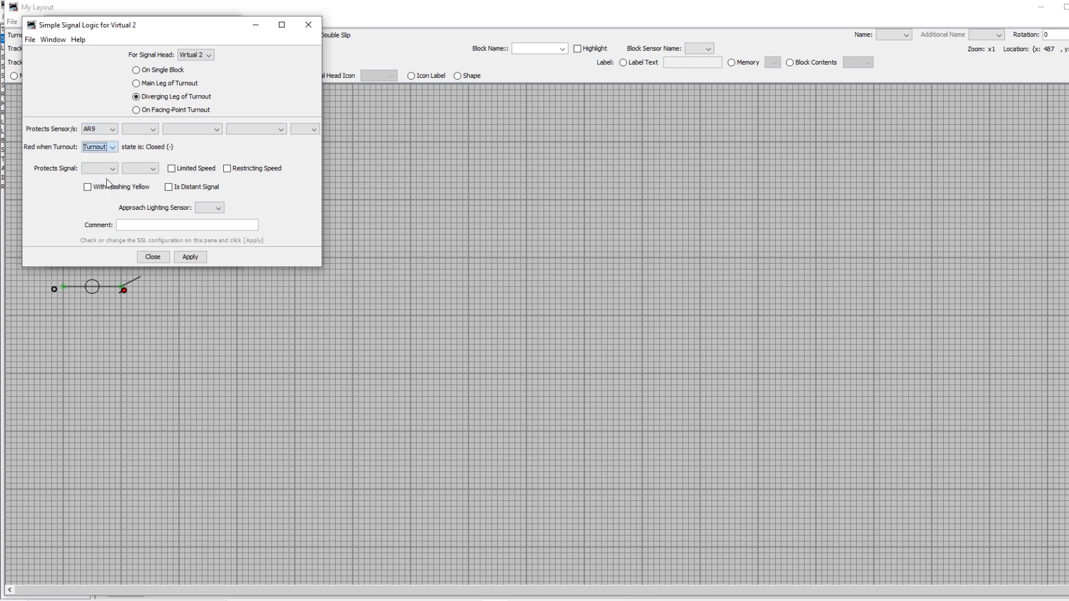
{"action": "left_click", "coordinate": [188, 259]}
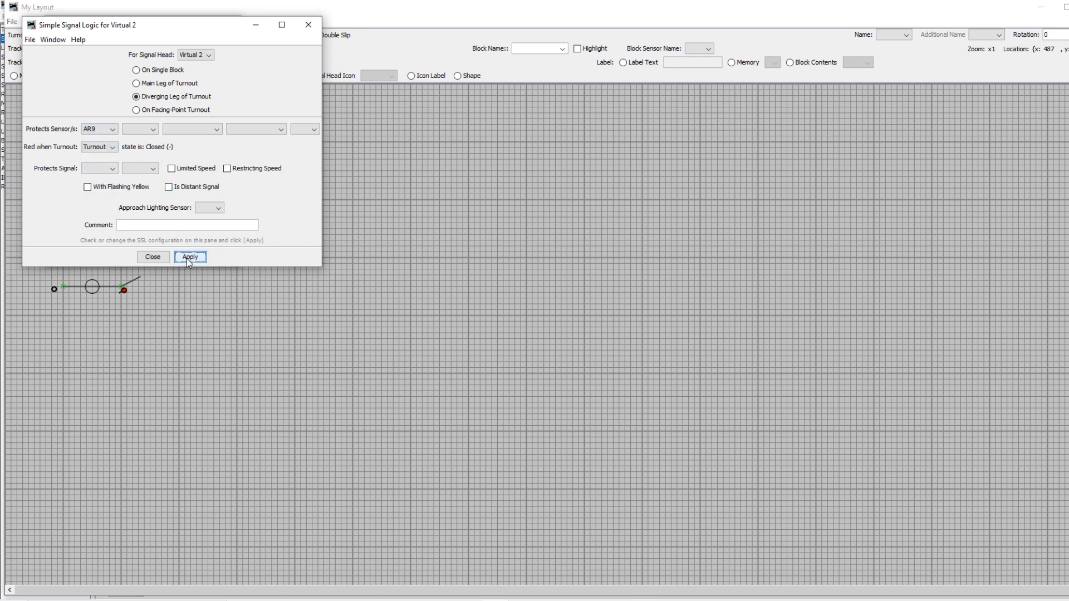
{"action": "left_click", "coordinate": [154, 257]}
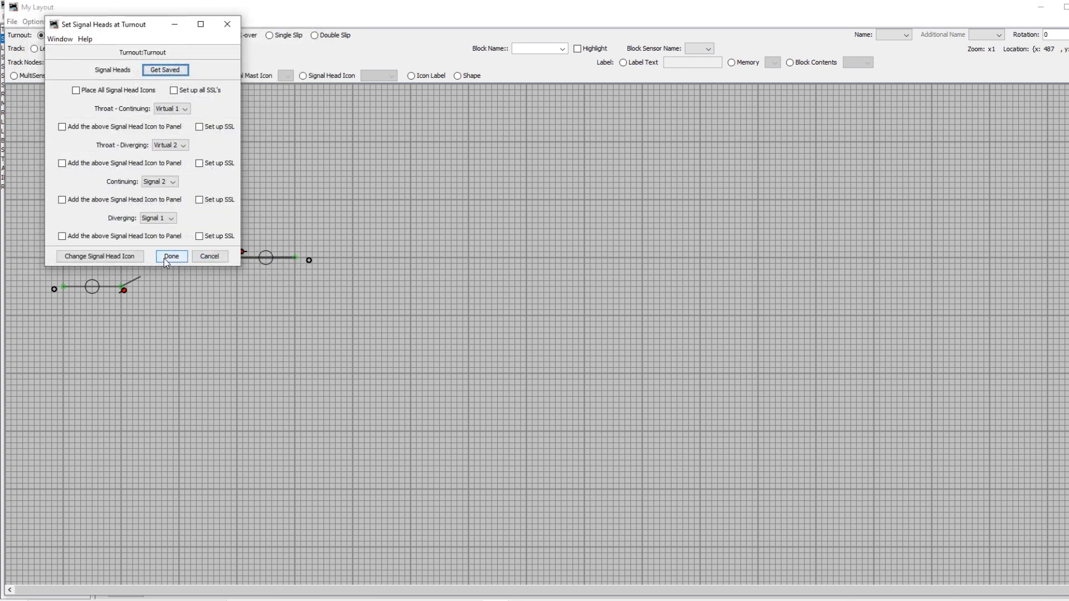
Step: Finish the turnout's signal head assignments and turn off the layout panel's edit mode
{"action": "left_click", "coordinate": [167, 256]}
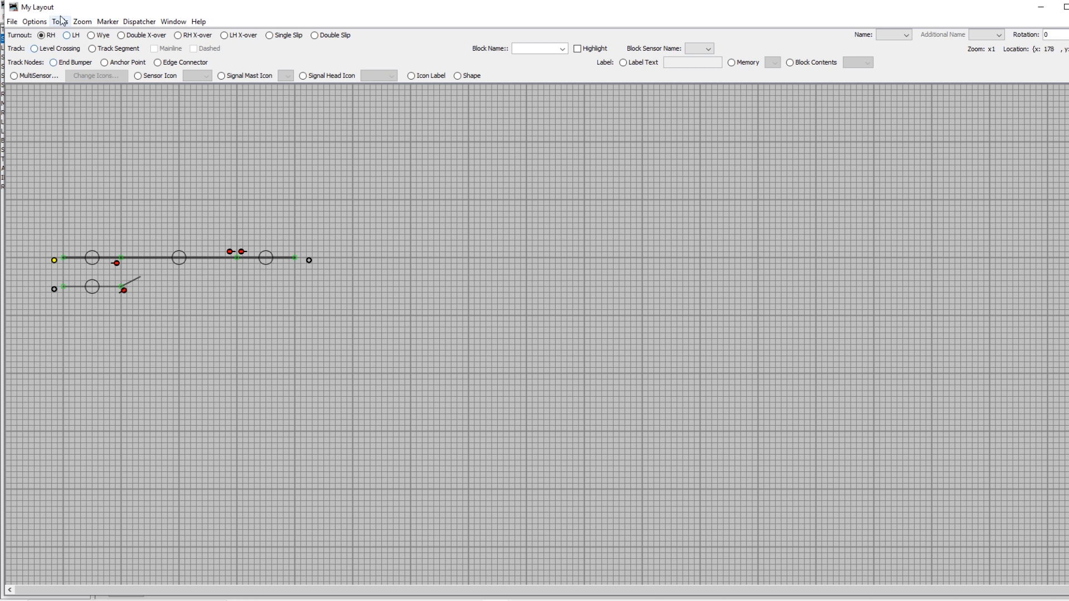
{"action": "left_click", "coordinate": [34, 21]}
{"action": "left_click", "coordinate": [53, 35]}
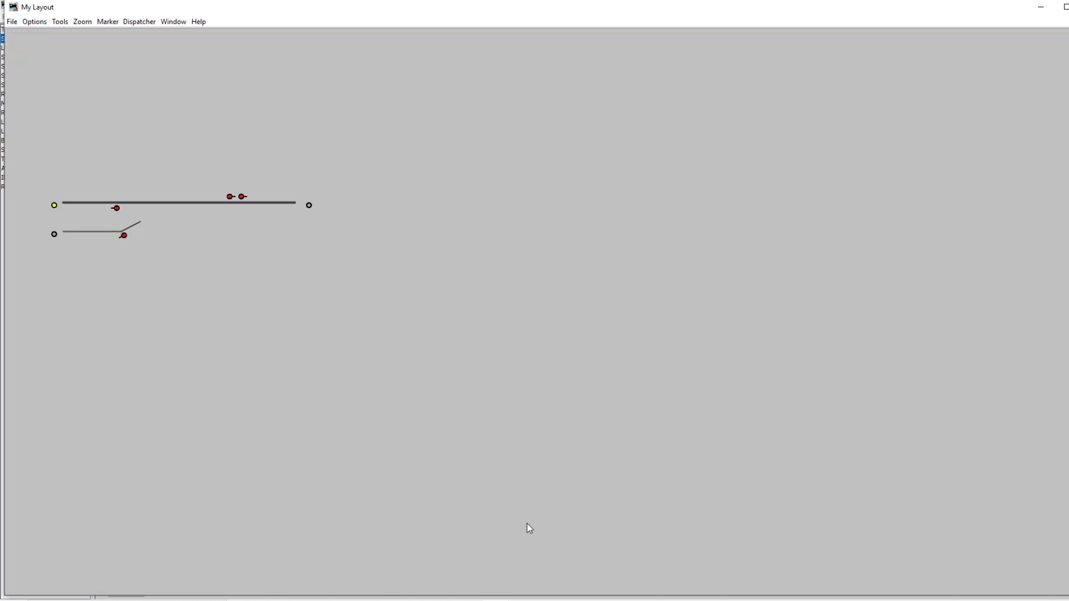
Step: Open a new throttle for the Bachmann Next 18 locomotive, with track power on and the direction set to forward
{"action": "key", "text": "alt+Tab"}
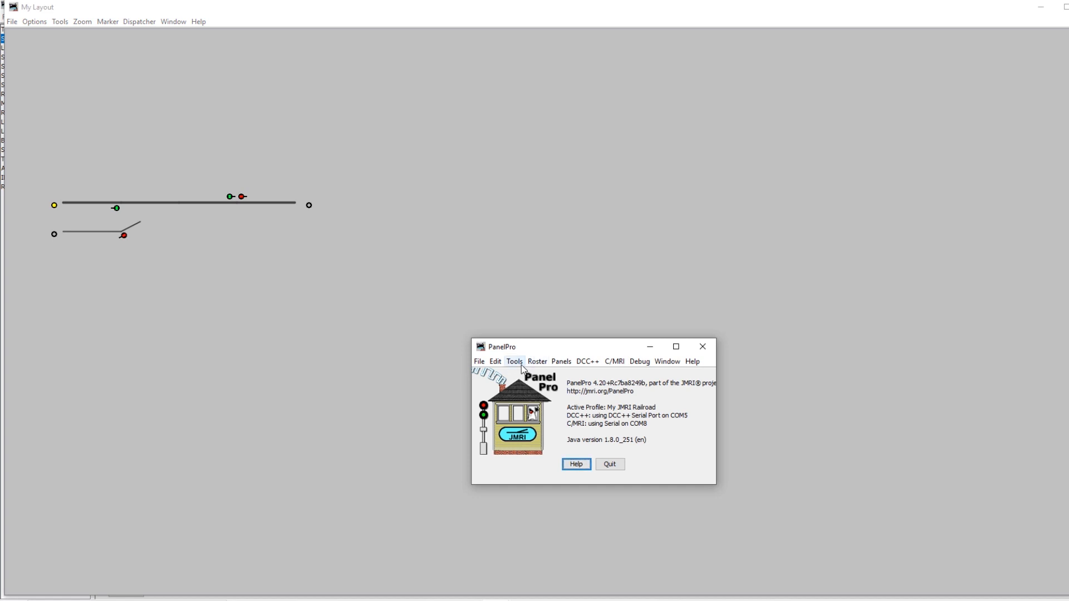
{"action": "left_click", "coordinate": [514, 361]}
{"action": "mouse_move", "coordinate": [556, 90]}
{"action": "left_click", "coordinate": [610, 90]}
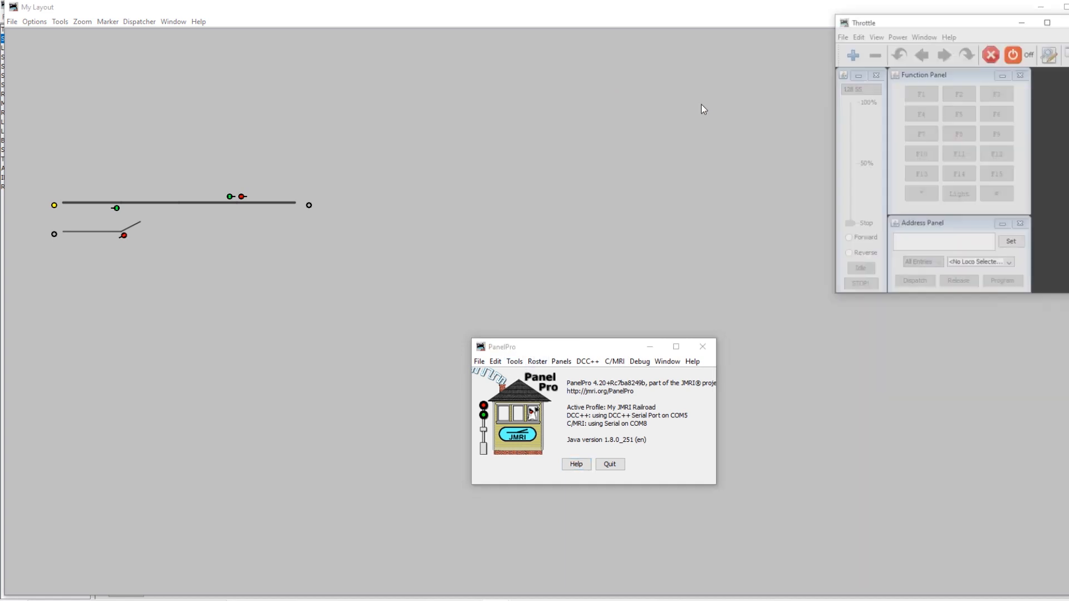
{"action": "left_click", "coordinate": [650, 346]}
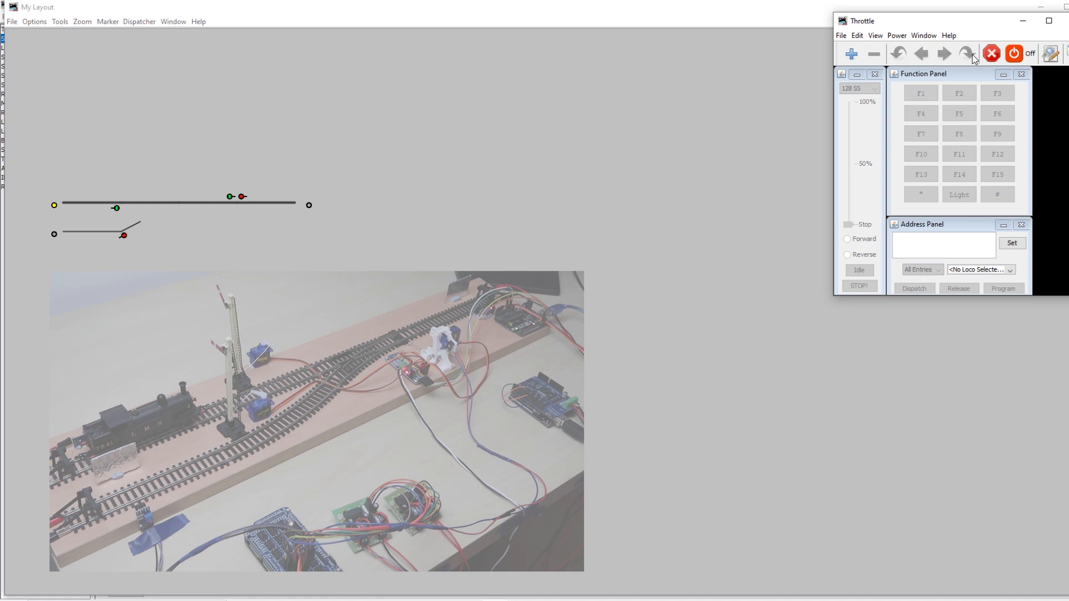
{"action": "left_click", "coordinate": [995, 270]}
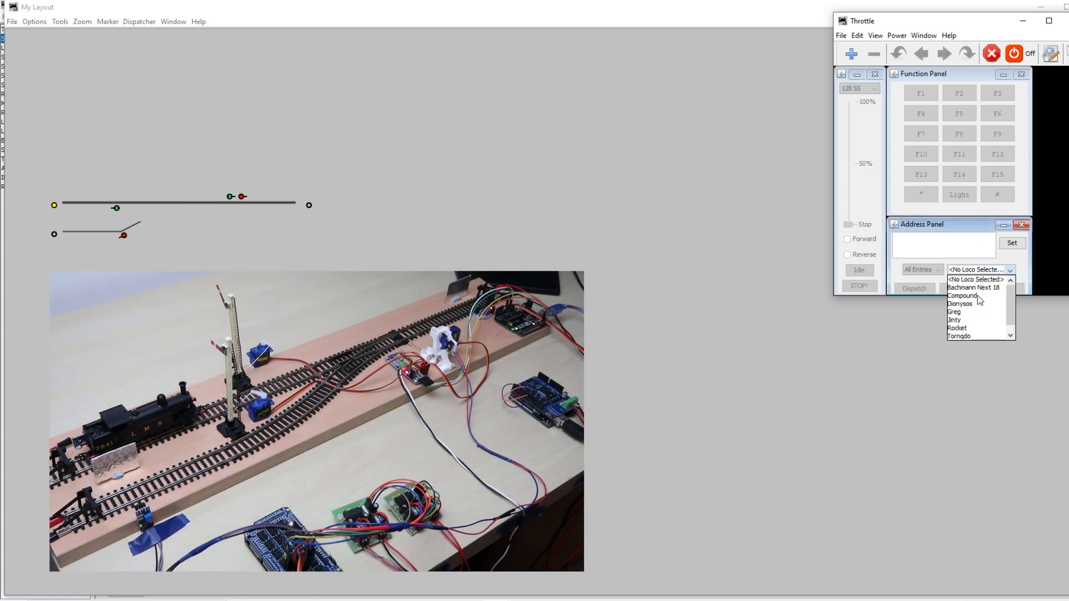
{"action": "left_click", "coordinate": [979, 294]}
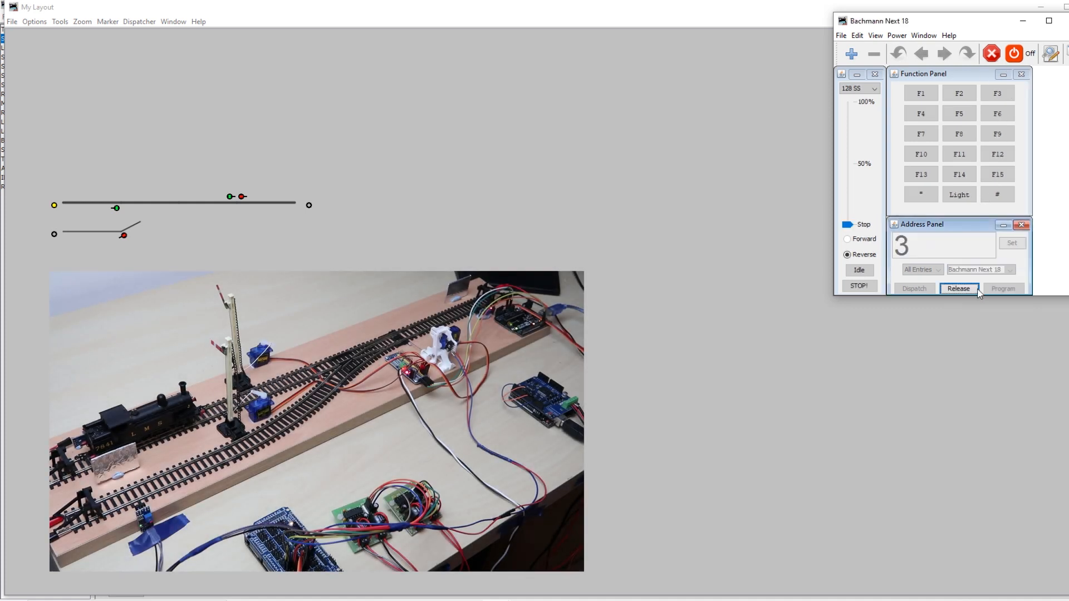
{"action": "left_click", "coordinate": [1014, 54]}
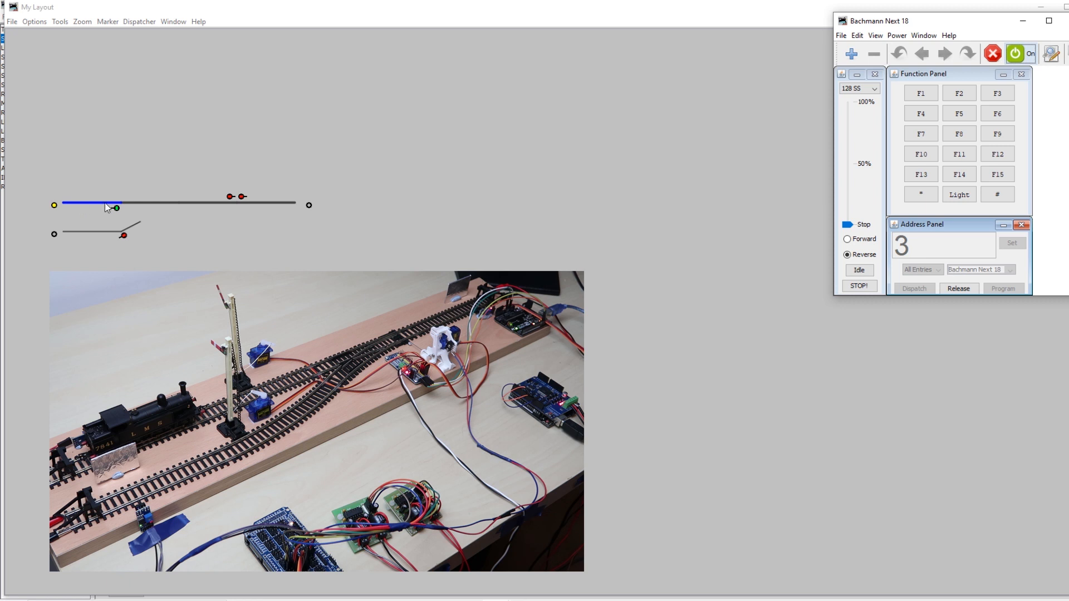
{"action": "left_click", "coordinate": [864, 240]}
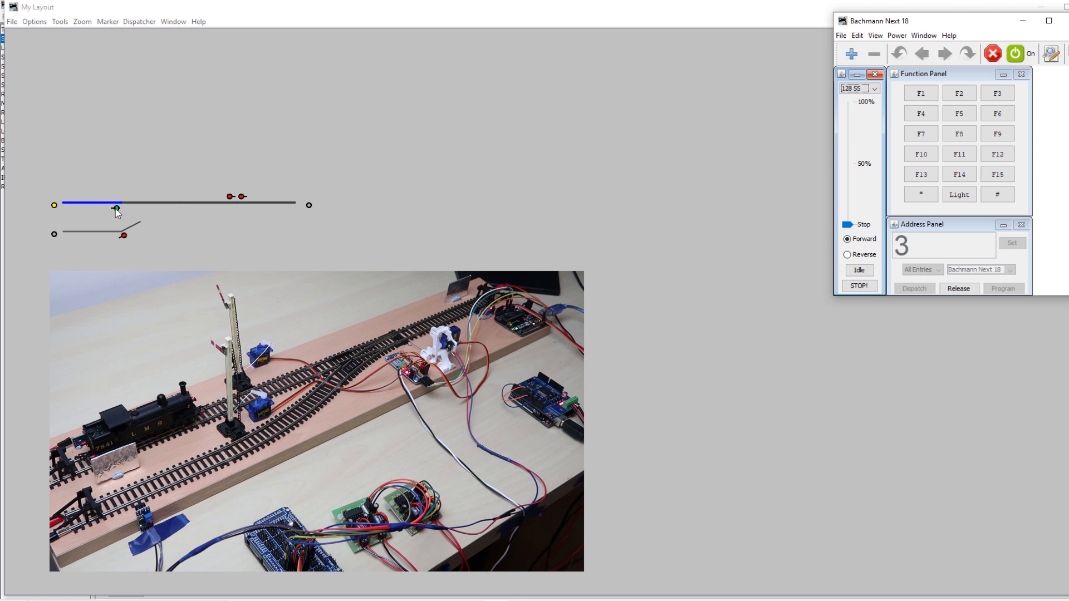
Step: Throw the turnout on the layout panel and close it again to test the signal heads
{"action": "left_click", "coordinate": [177, 207]}
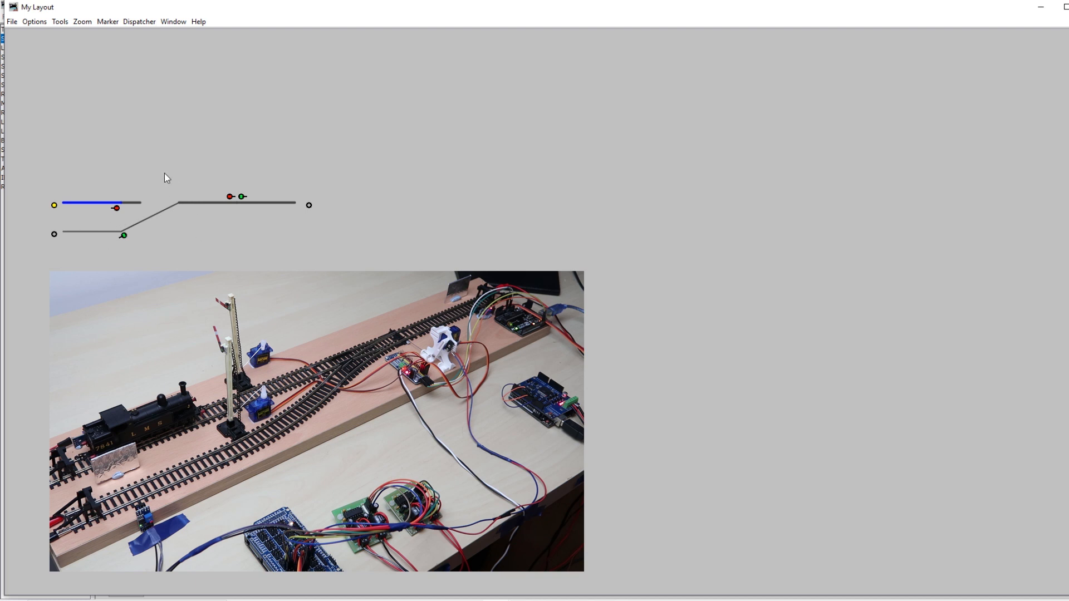
{"action": "left_click", "coordinate": [180, 207]}
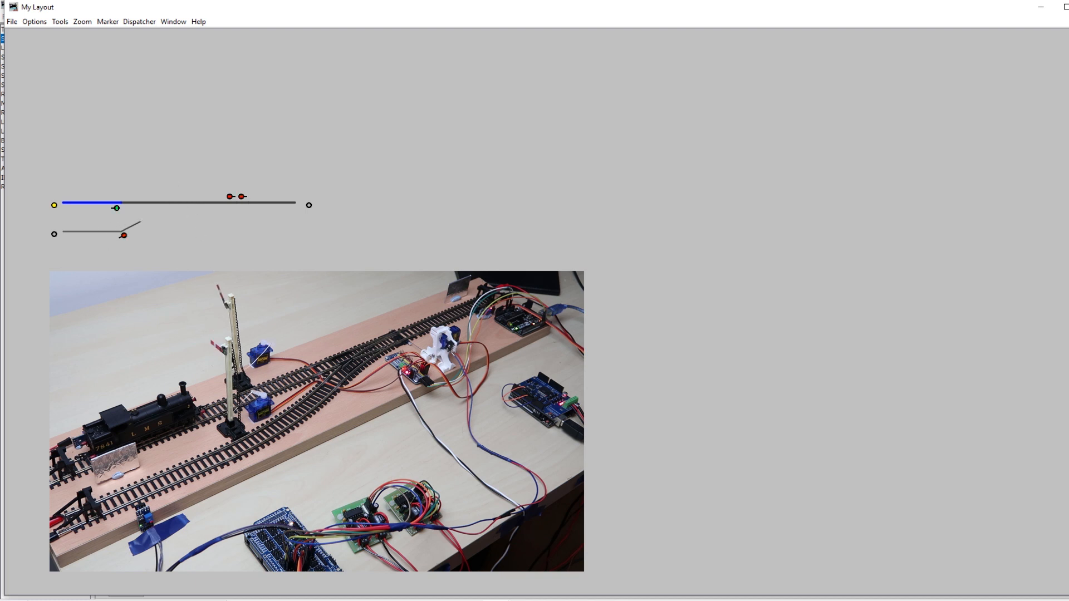
Step: Drive the locomotive forward along the main leg through the turnout to the far end of the track, and stop it
{"action": "left_click", "coordinate": [673, 571]}
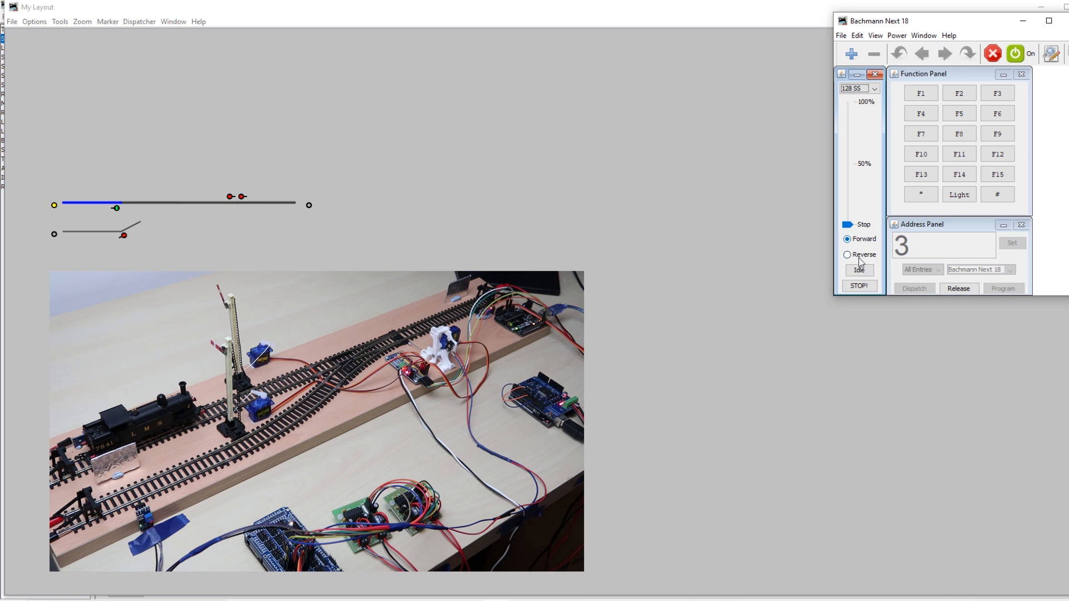
{"action": "left_click", "coordinate": [855, 155]}
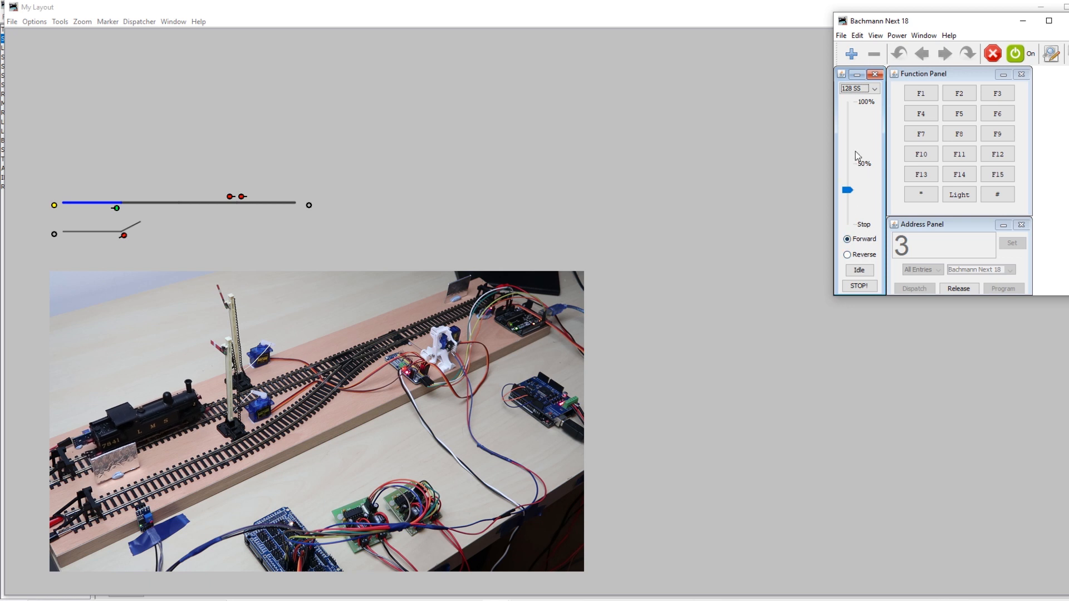
{"action": "left_click", "coordinate": [855, 152]}
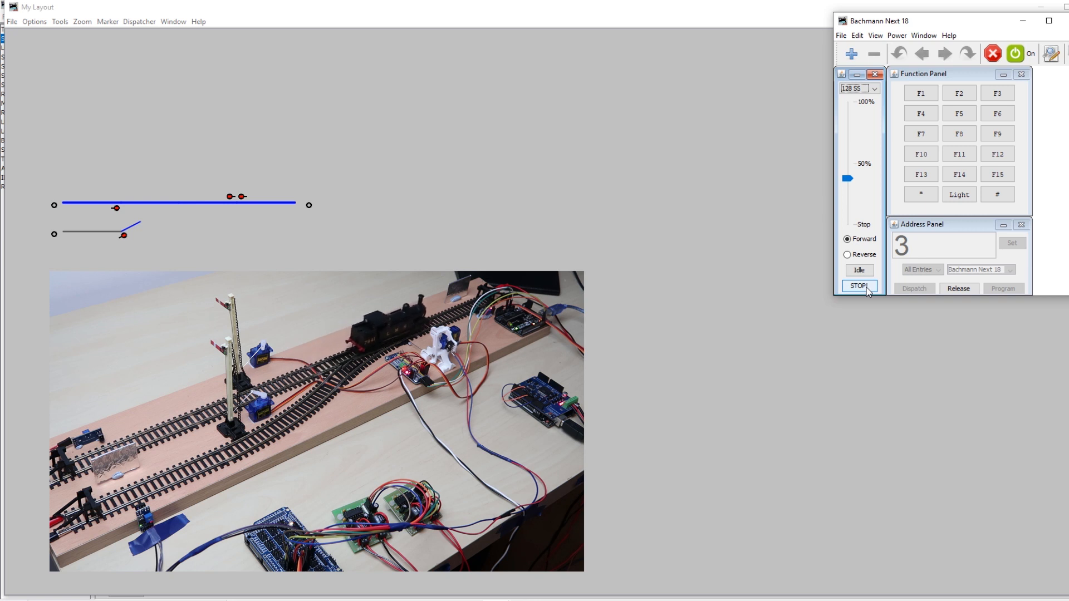
{"action": "left_click", "coordinate": [867, 289]}
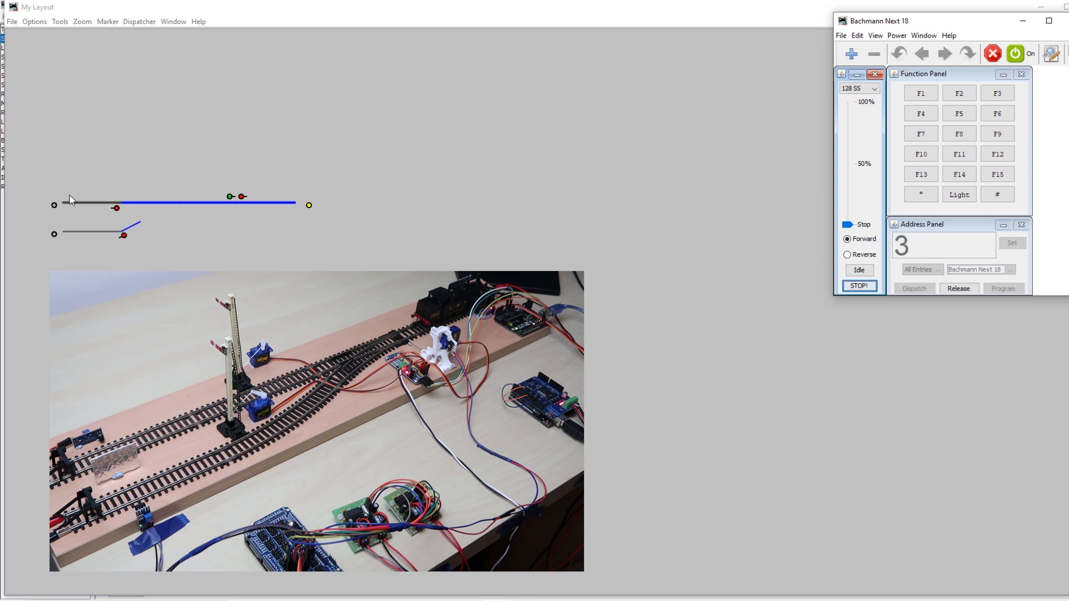
Step: Throw the turnout on the layout panel to the diverging leg
{"action": "left_click", "coordinate": [178, 208]}
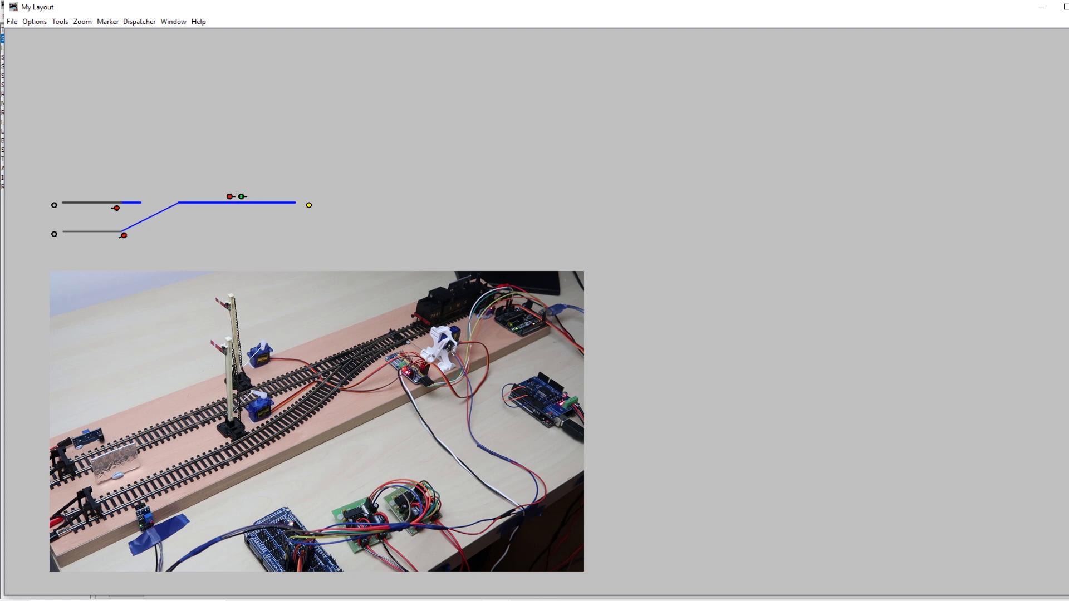
Step: Drive the locomotive in reverse through the turnout into the siding, stop it there, and close the turnout on the layout panel
{"action": "mouse_move", "coordinate": [698, 598]}
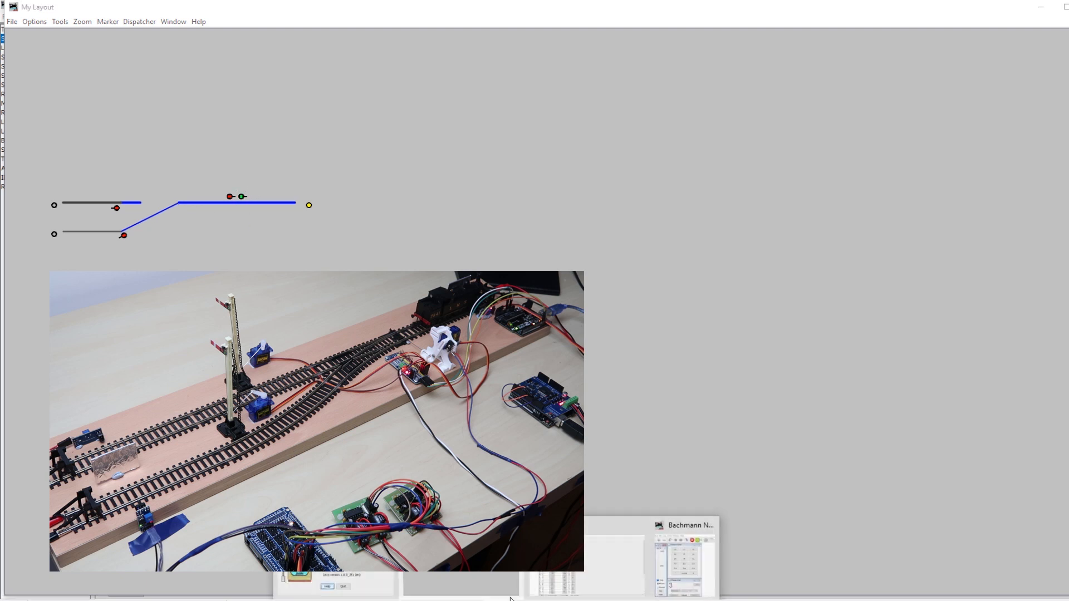
{"action": "left_click", "coordinate": [689, 573]}
{"action": "left_click", "coordinate": [852, 163]}
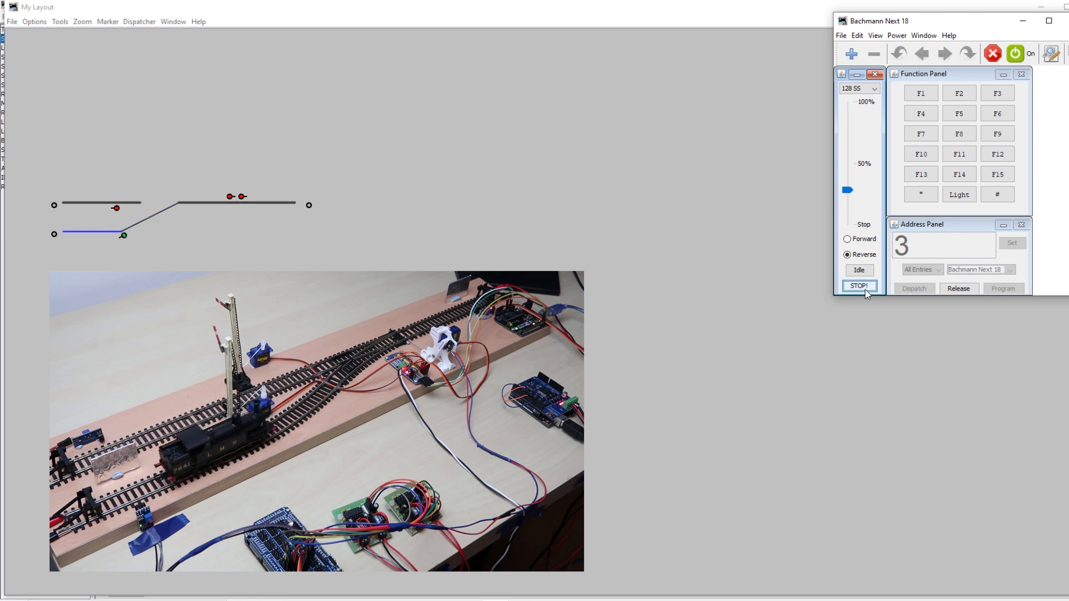
{"action": "left_click", "coordinate": [865, 289]}
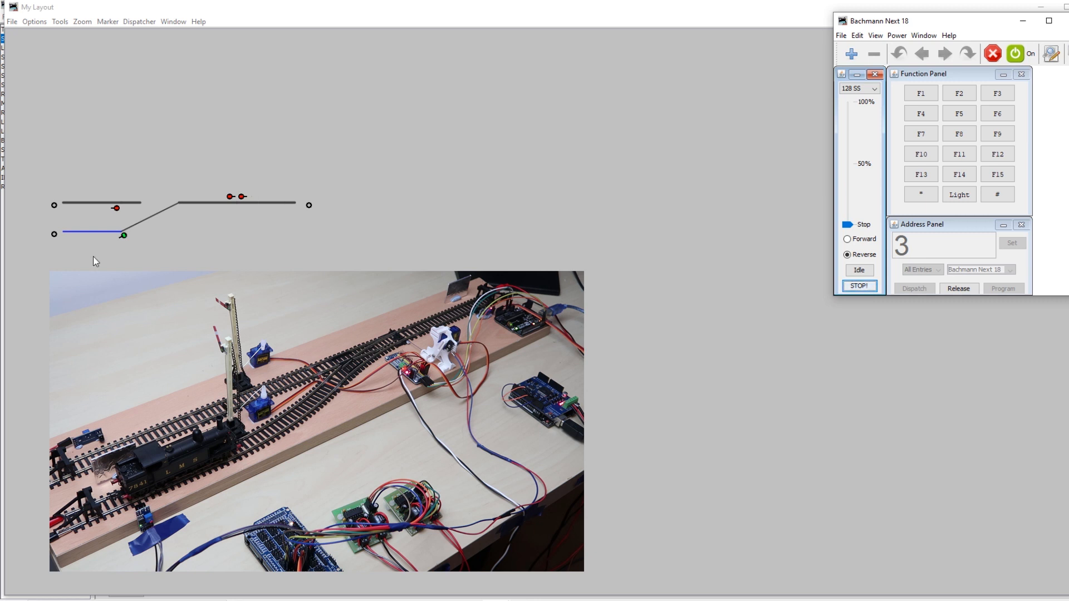
{"action": "left_click", "coordinate": [181, 211]}
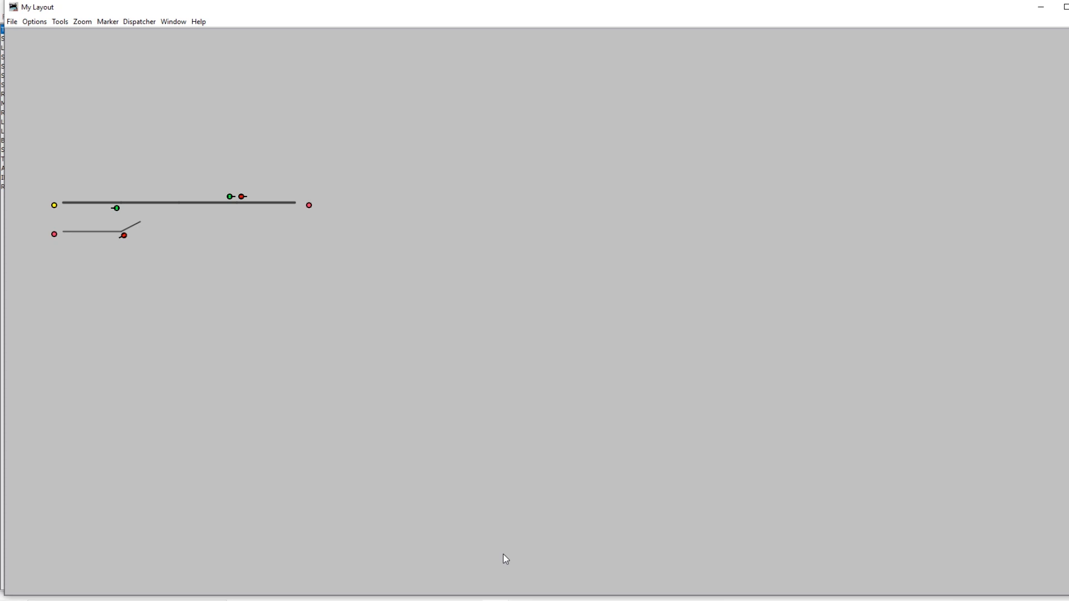
Step: Switch to the JMRI tables window and show the internal sensors
{"action": "mouse_move", "coordinate": [496, 600]}
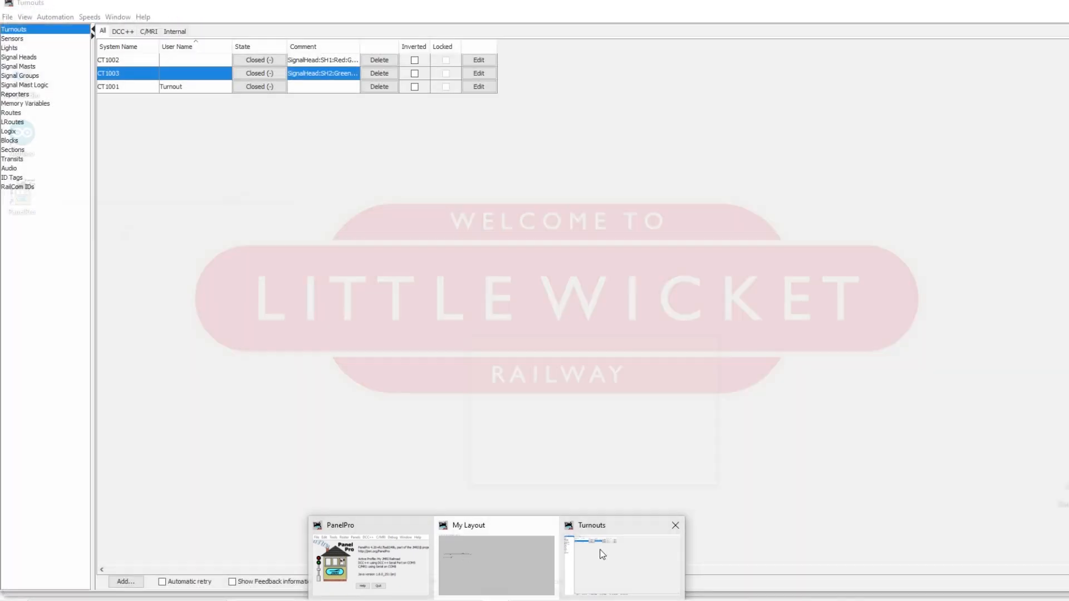
{"action": "left_click", "coordinate": [601, 554]}
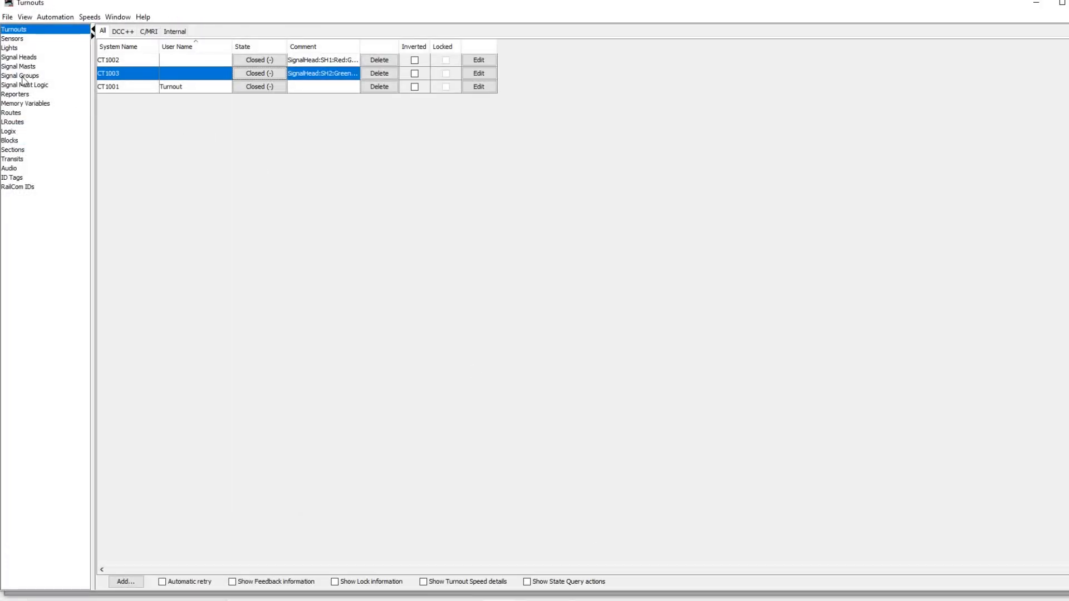
{"action": "left_click", "coordinate": [19, 39]}
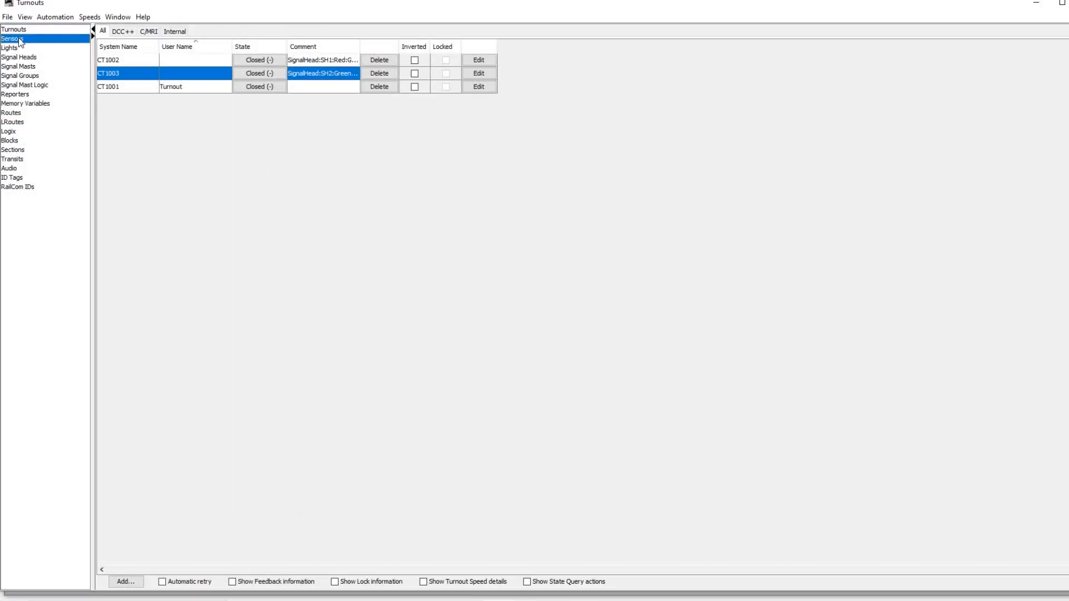
{"action": "left_click", "coordinate": [179, 32]}
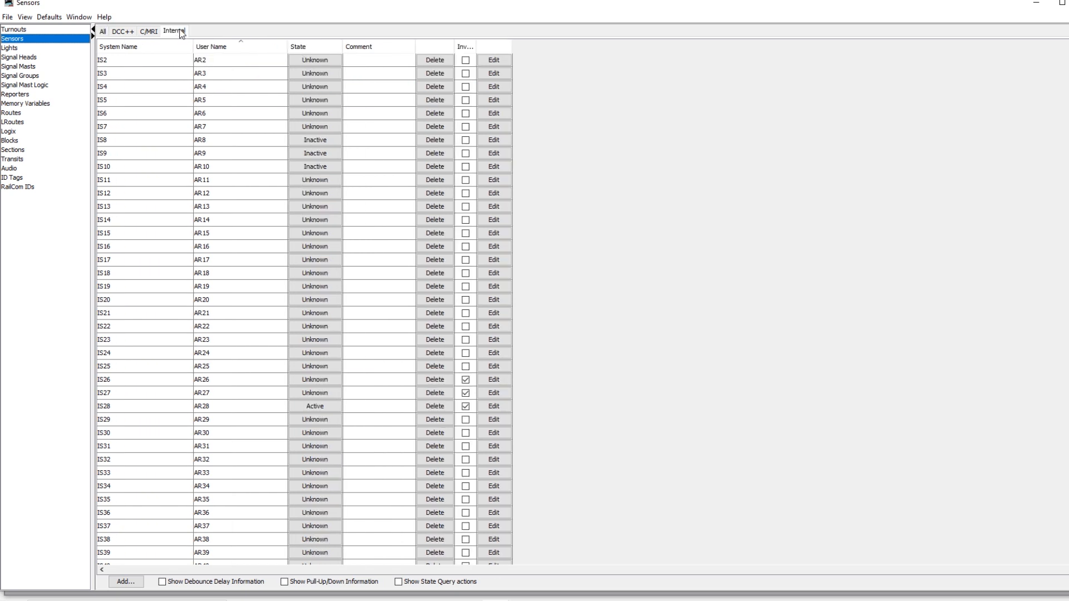
Step: Create three sequential internal sensors starting at hardware address 101 with the user name FW1
{"action": "left_click", "coordinate": [132, 582]}
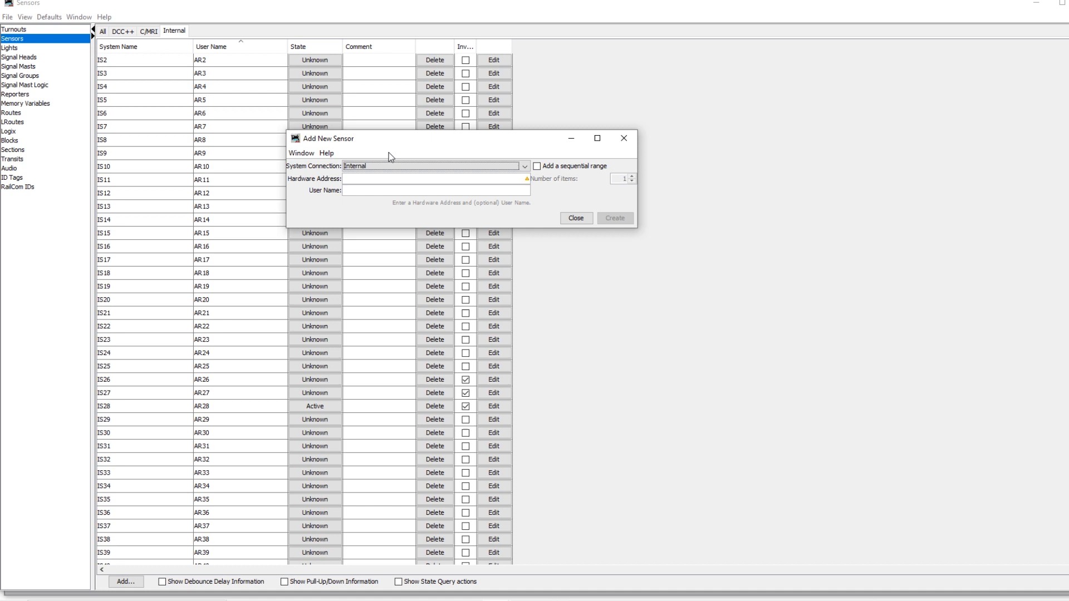
{"action": "left_click", "coordinate": [420, 180]}
{"action": "type", "text": "10"}
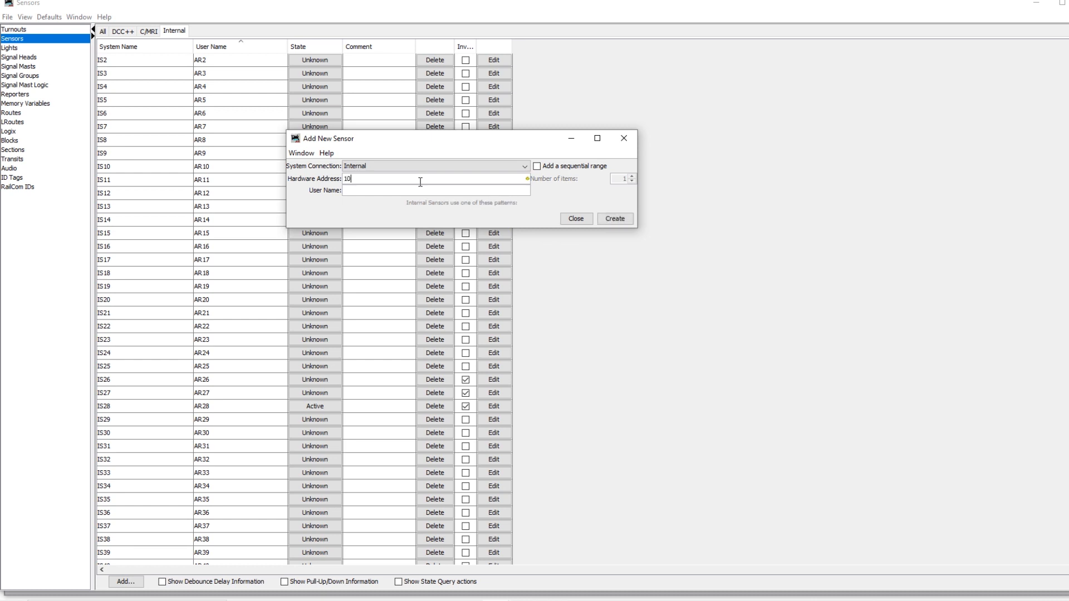
{"action": "type", "text": "1"}
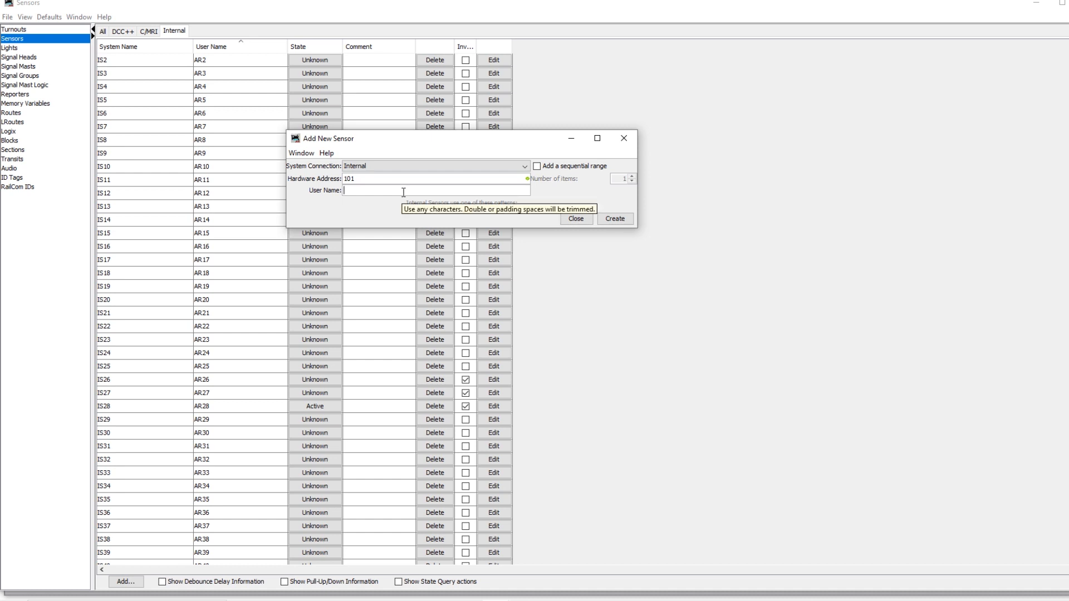
{"action": "type", "text": "FW"}
{"action": "left_click", "coordinate": [537, 165]}
{"action": "left_click", "coordinate": [632, 176]}
{"action": "left_click", "coordinate": [632, 176]}
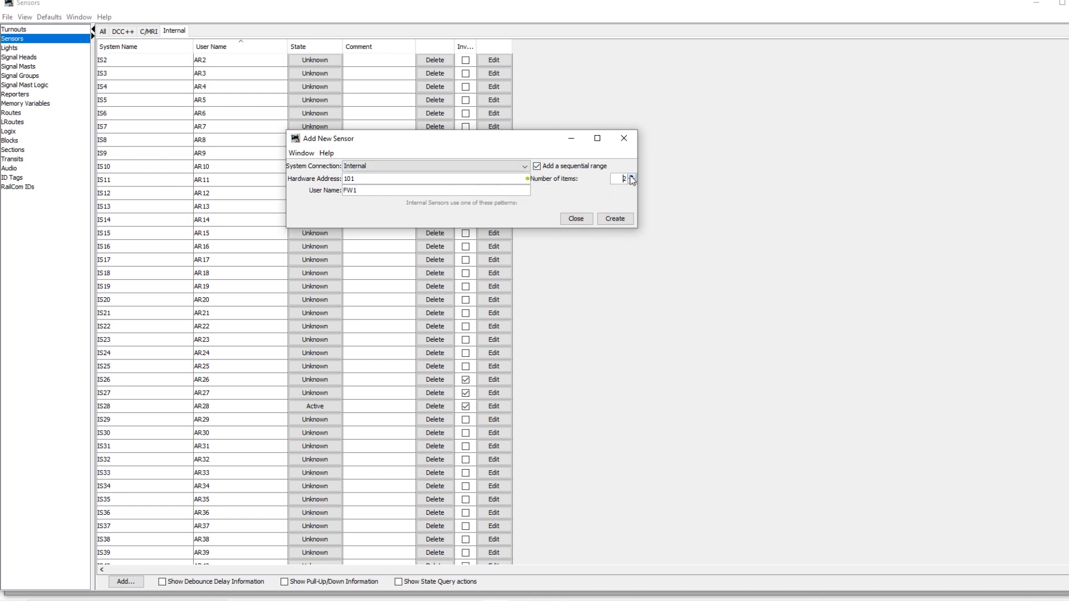
{"action": "left_click", "coordinate": [620, 220]}
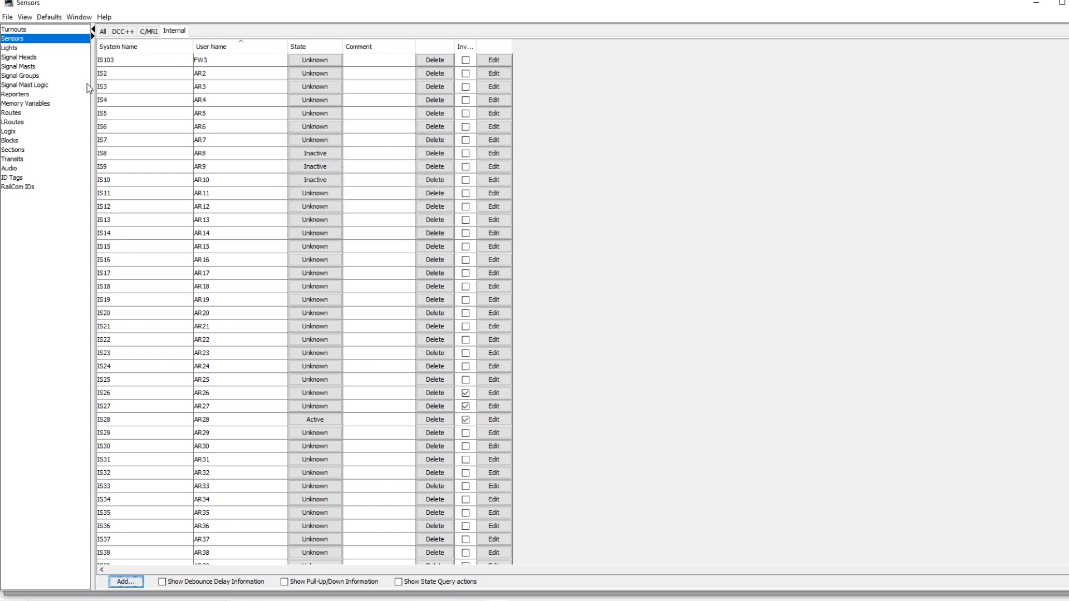
Step: Create three more sequential internal sensors starting at hardware address 104 with the user name RV1
{"action": "left_click", "coordinate": [126, 581]}
{"action": "left_click_drag", "start_coordinate": [356, 180], "coordinate": [351, 181]}
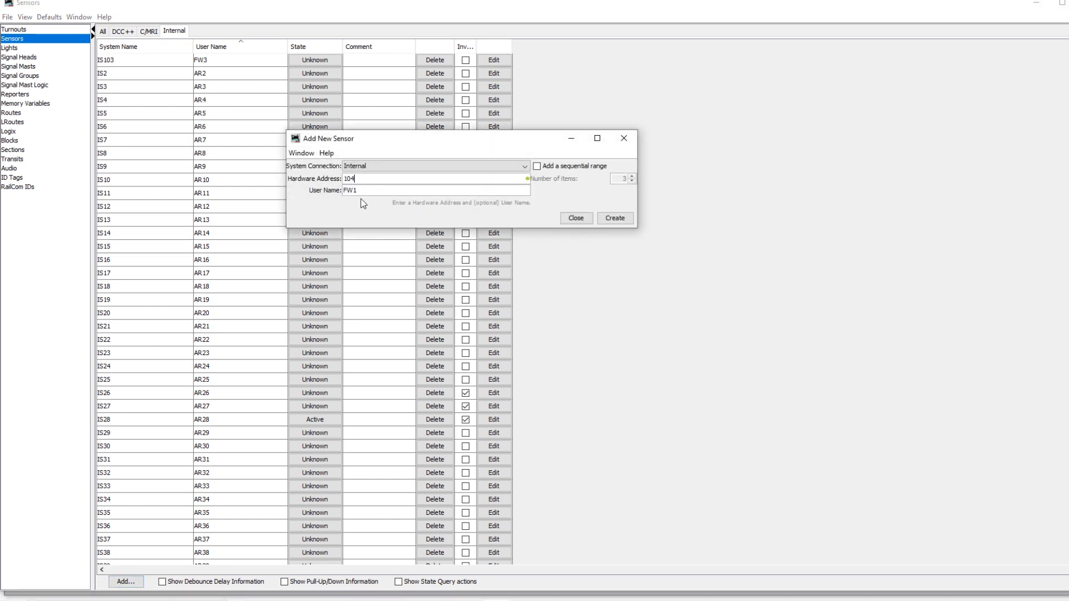
{"action": "left_click_drag", "start_coordinate": [353, 191], "coordinate": [359, 191]}
{"action": "left_click", "coordinate": [363, 191]}
{"action": "double_click", "coordinate": [345, 192]}
{"action": "type", "text": "RV1"}
{"action": "left_click", "coordinate": [579, 170]}
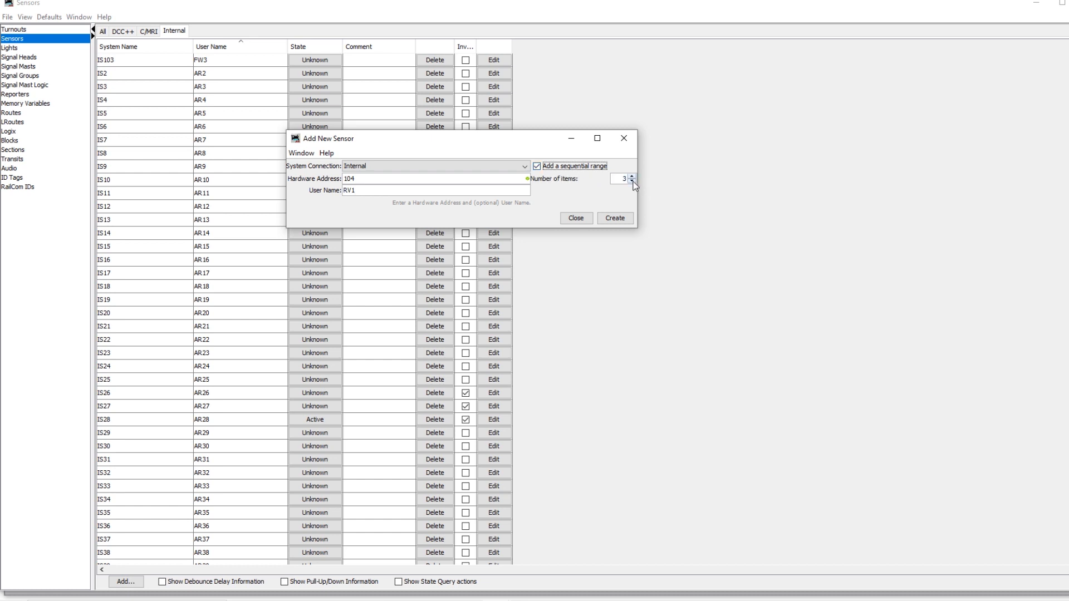
{"action": "left_click", "coordinate": [615, 220]}
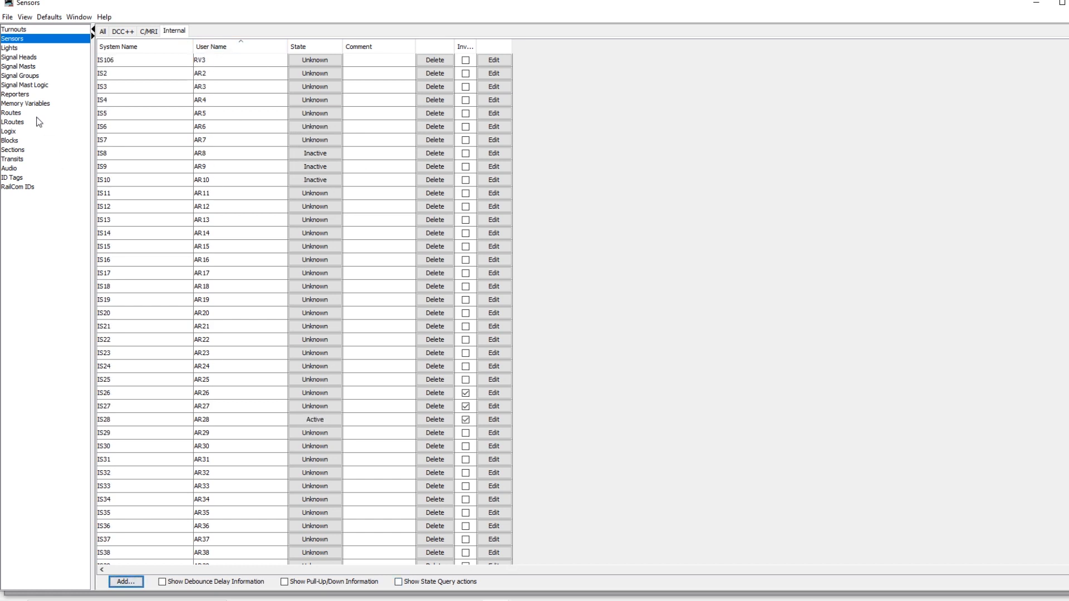
Step: Start a new section with the user name Left Section and add the Left block to it
{"action": "left_click", "coordinate": [20, 150]}
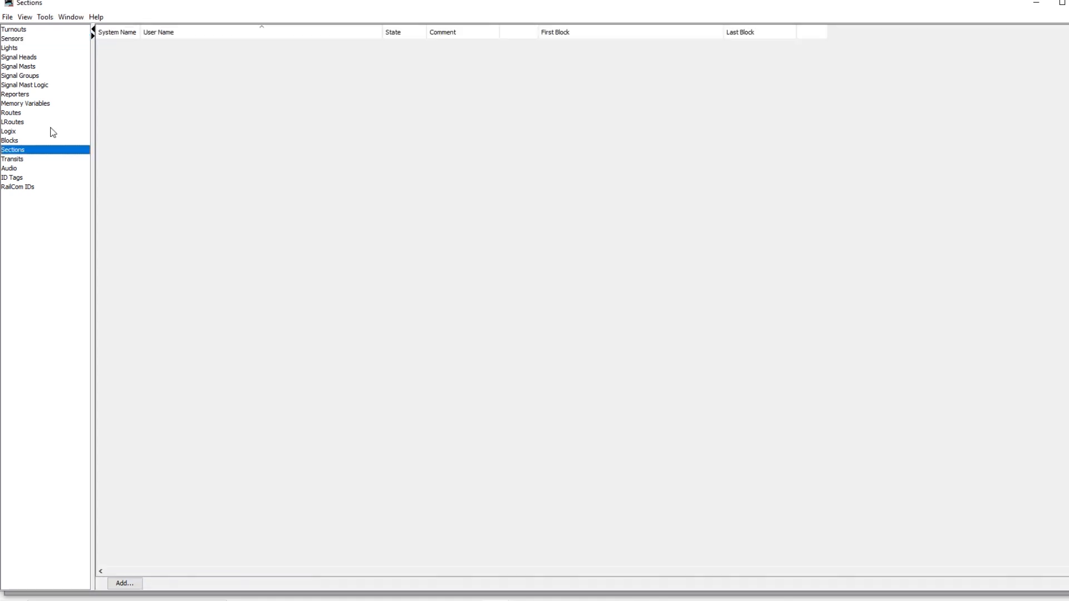
{"action": "left_click", "coordinate": [124, 583]}
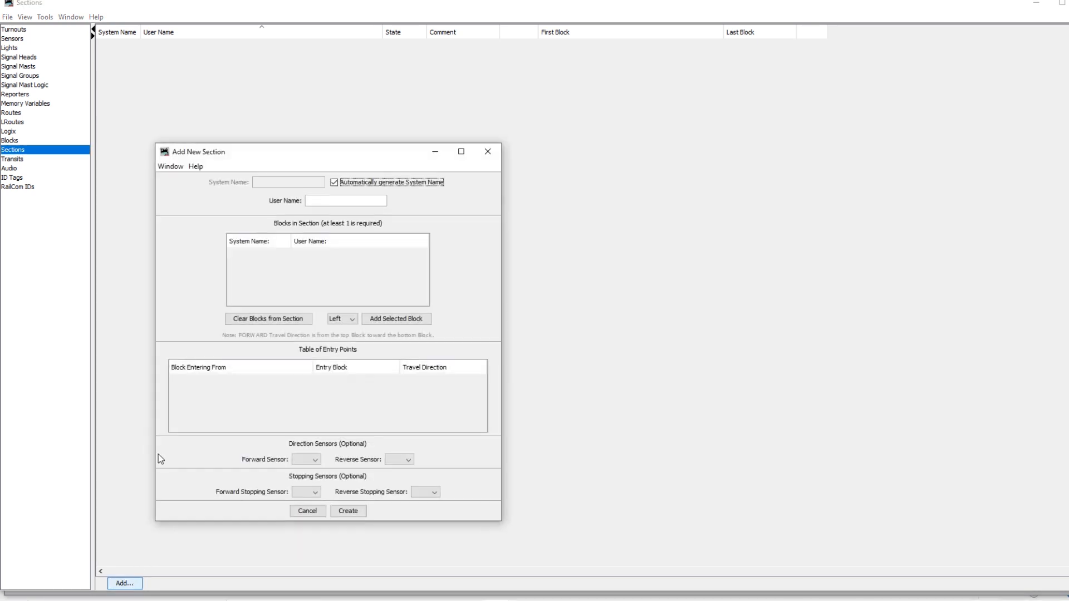
{"action": "left_click", "coordinate": [315, 200]}
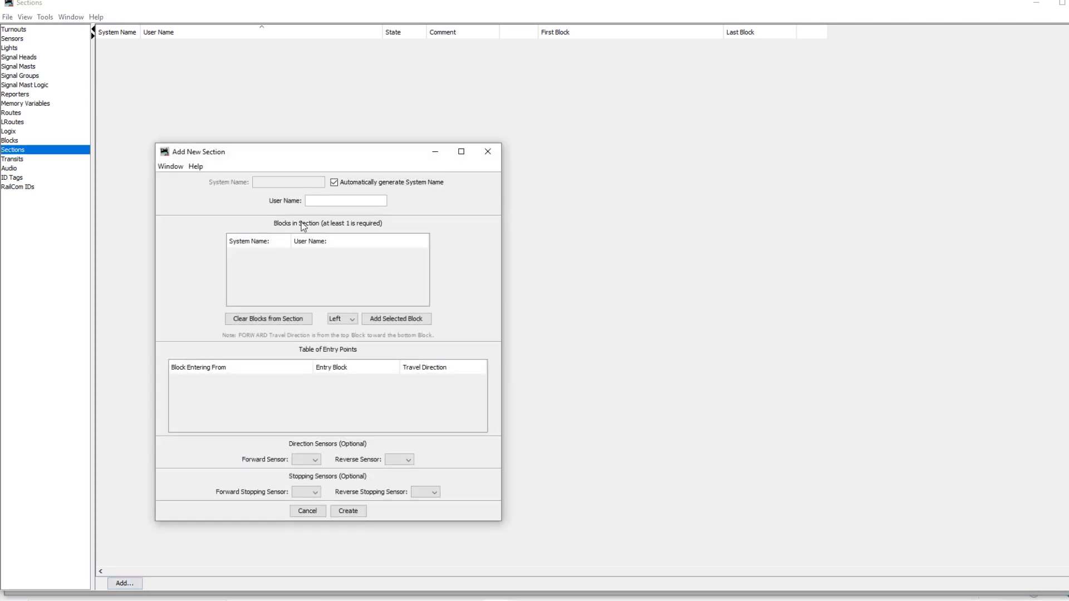
{"action": "type", "text": "Left Section"}
{"action": "left_click", "coordinate": [351, 321]}
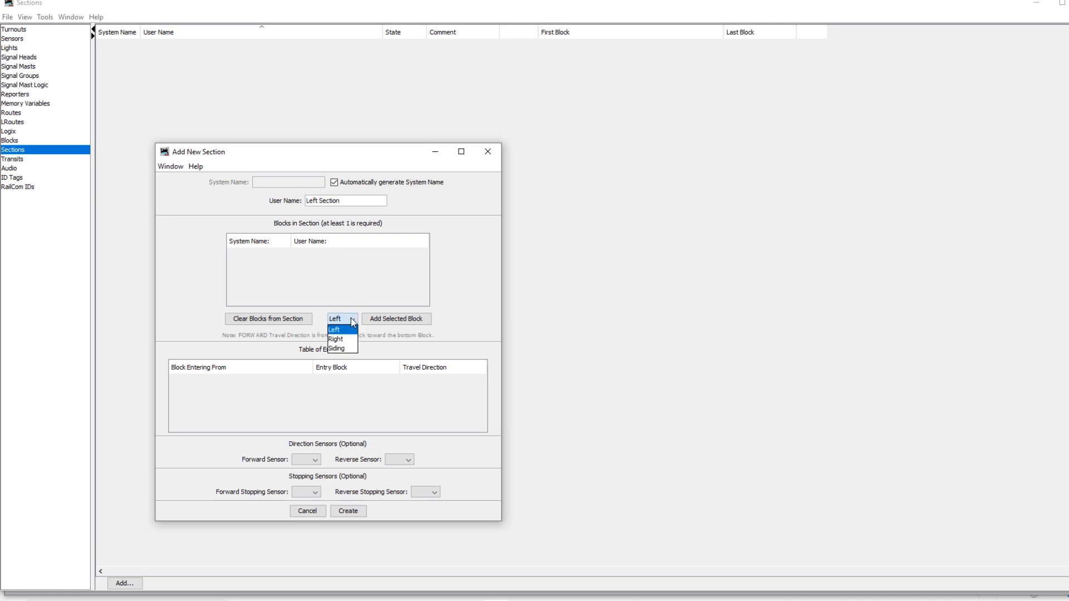
{"action": "left_click", "coordinate": [351, 322]}
{"action": "left_click", "coordinate": [368, 321]}
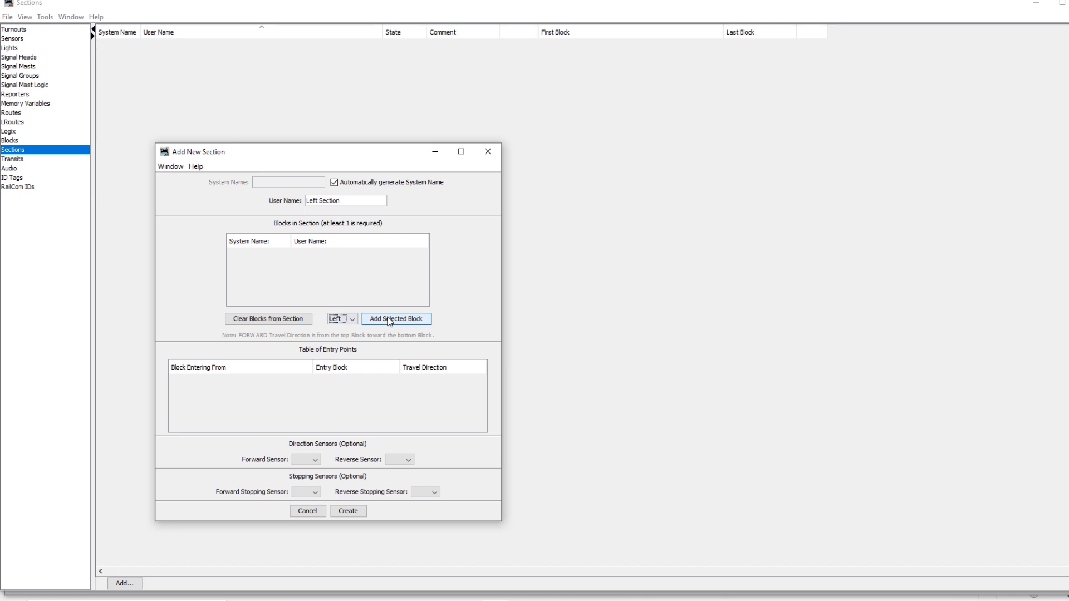
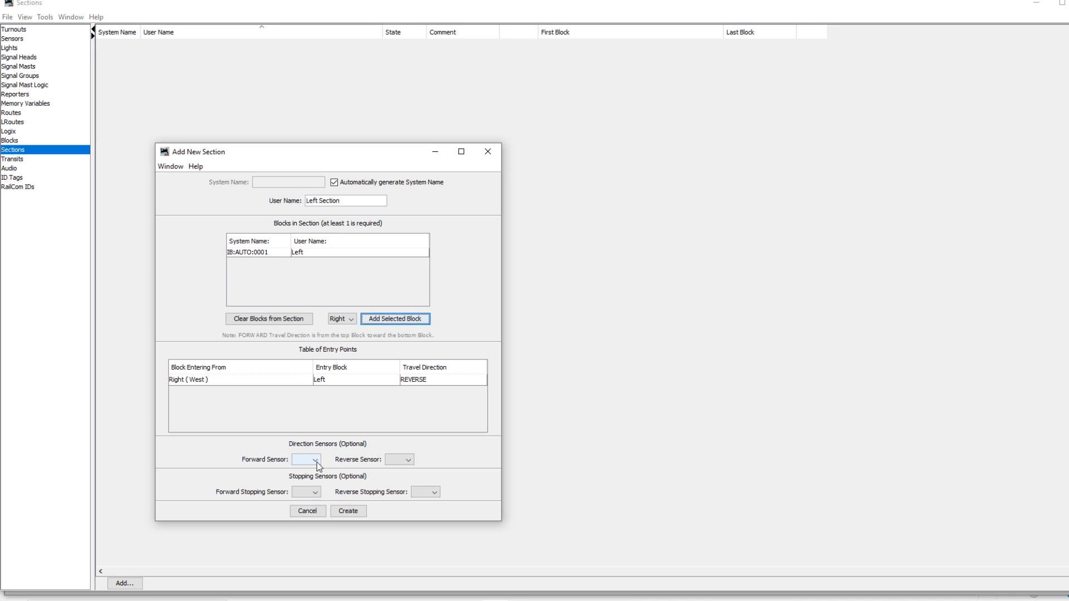
Step: Assign FW1 as forward sensor, RV1 as reverse sensor and AR28 as reverse stopping sensor, and create the Left Section
{"action": "left_click", "coordinate": [316, 462]}
{"action": "scroll", "coordinate": [316, 462], "scroll_direction": "down", "scroll_amount": 1}
{"action": "left_click", "coordinate": [306, 540]}
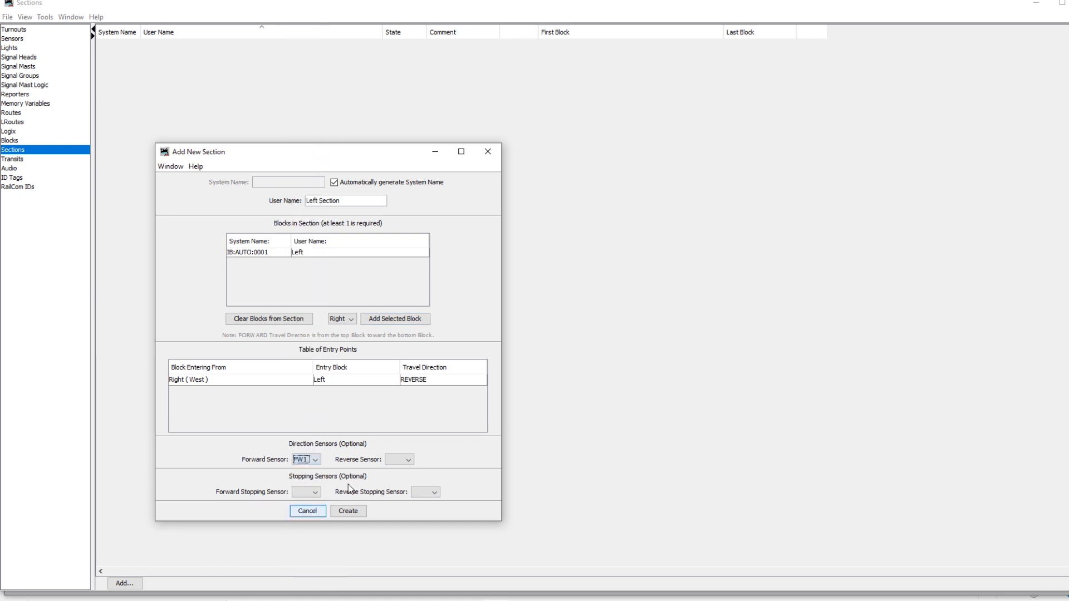
{"action": "left_click", "coordinate": [409, 461]}
{"action": "scroll", "coordinate": [409, 546], "scroll_direction": "down", "scroll_amount": 1}
{"action": "left_click", "coordinate": [395, 573]}
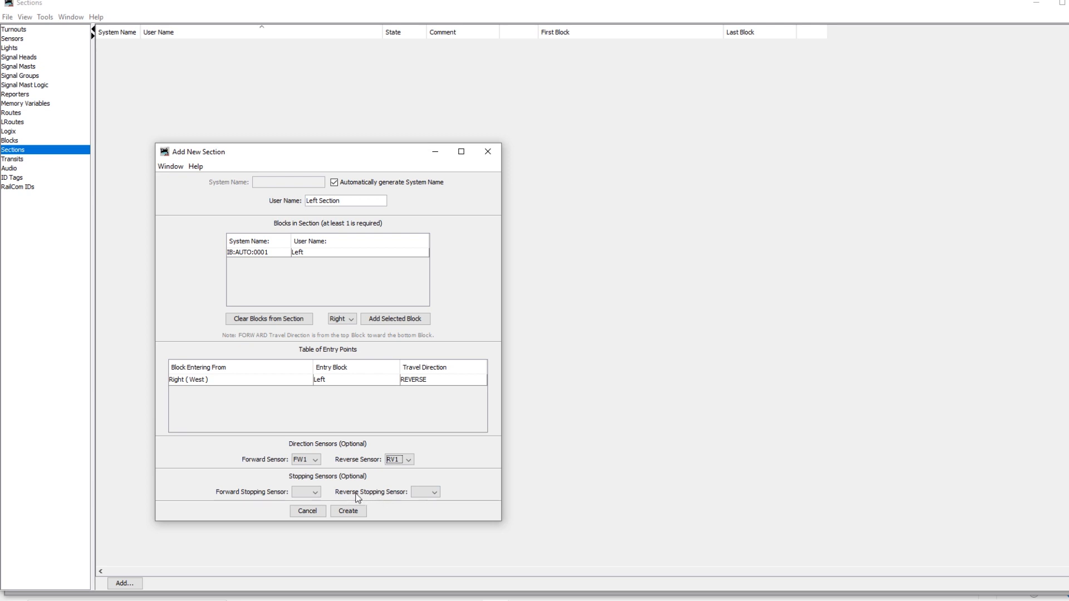
{"action": "left_click", "coordinate": [434, 494]}
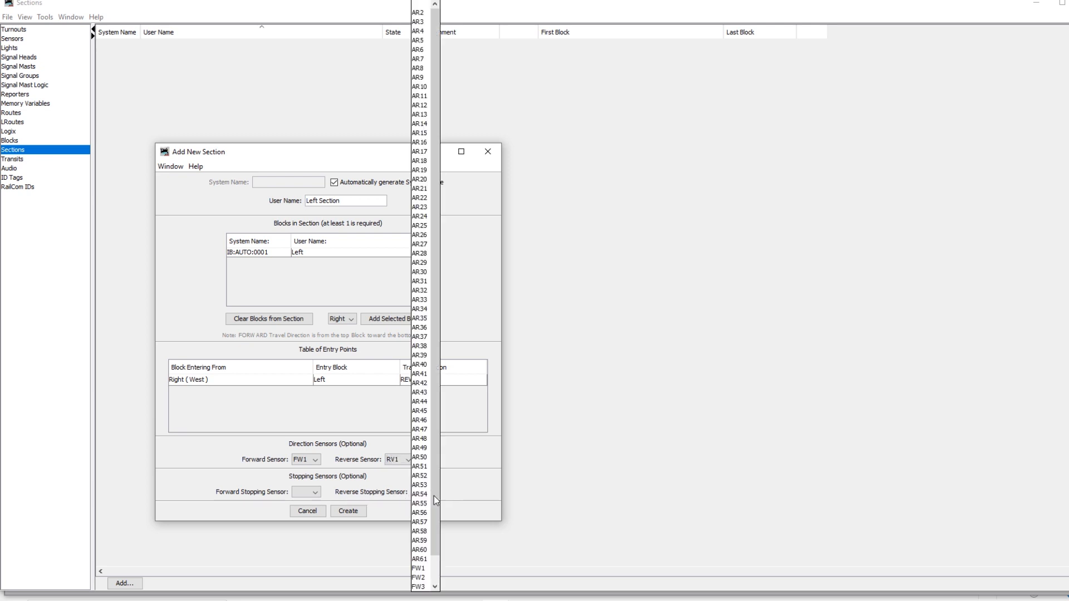
{"action": "left_click", "coordinate": [420, 257]}
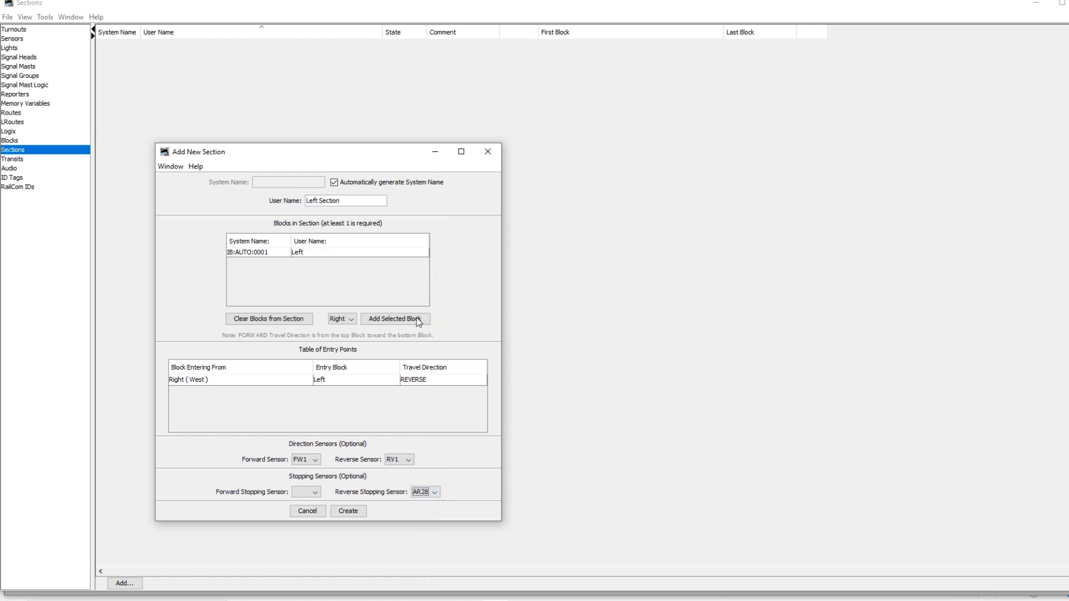
{"action": "left_click", "coordinate": [349, 511]}
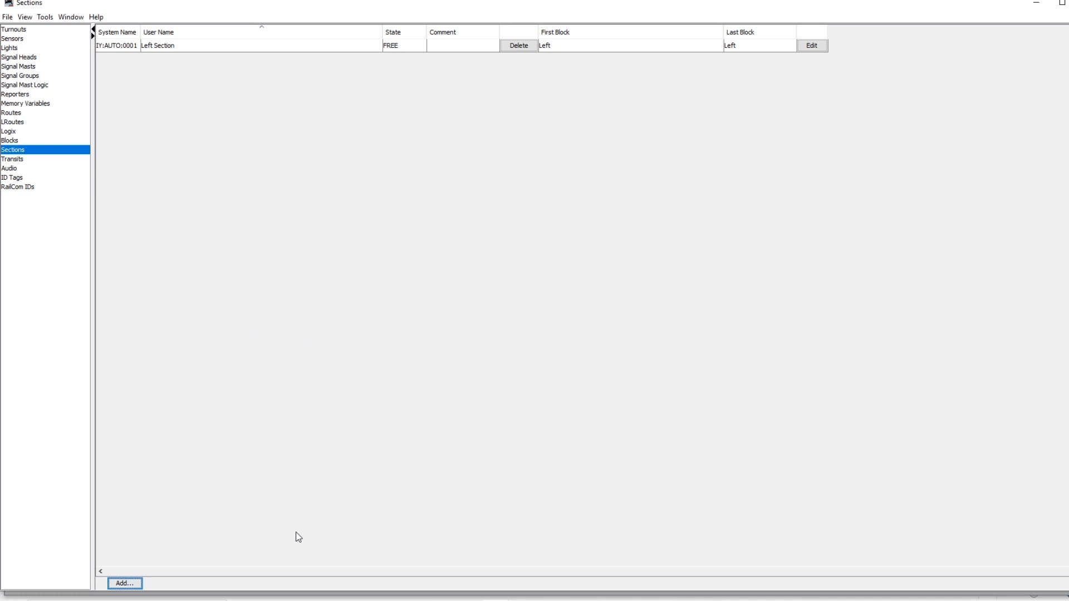
Step: Start a section named Right Section containing the Right block, and set the travel direction of its Siding entry point to FORWARD
{"action": "left_click", "coordinate": [137, 584]}
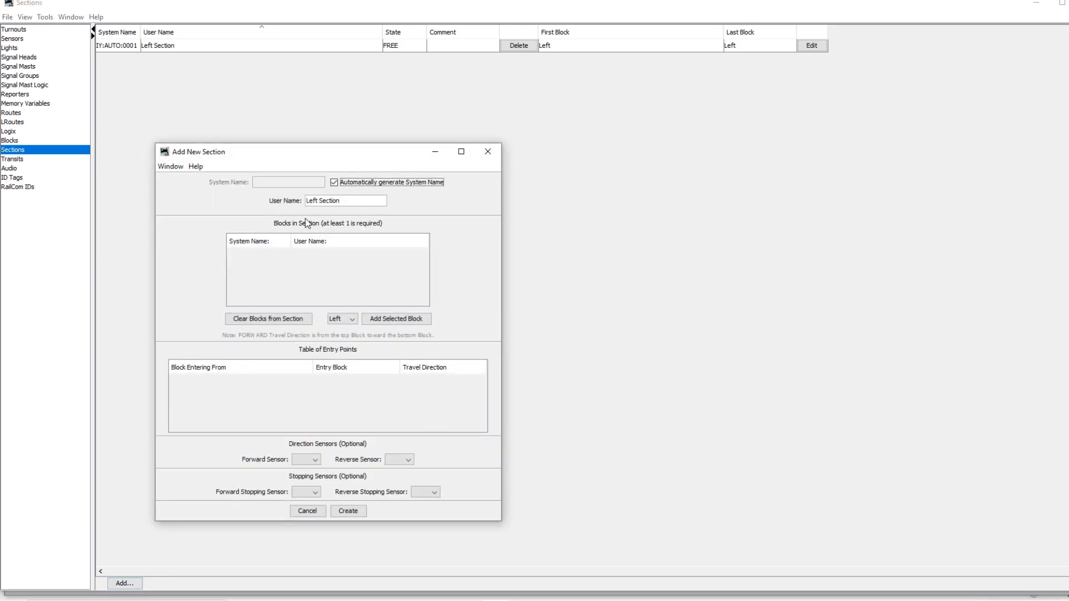
{"action": "double_click", "coordinate": [315, 200]}
{"action": "type", "text": "Right"}
{"action": "left_click", "coordinate": [352, 318]}
{"action": "left_click", "coordinate": [337, 339]}
{"action": "left_click", "coordinate": [406, 321]}
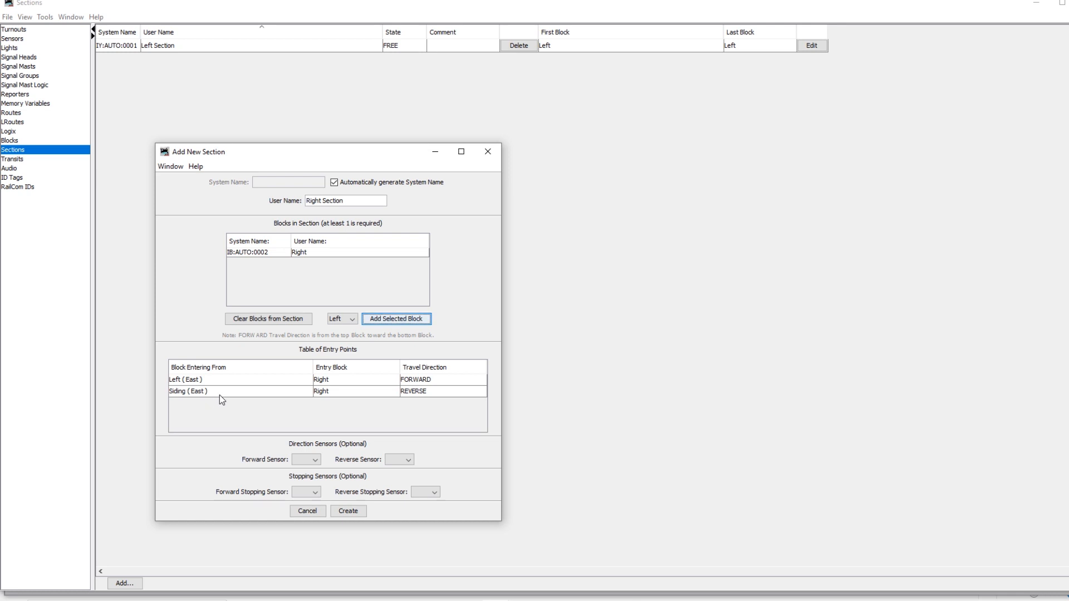
{"action": "left_click", "coordinate": [429, 392]}
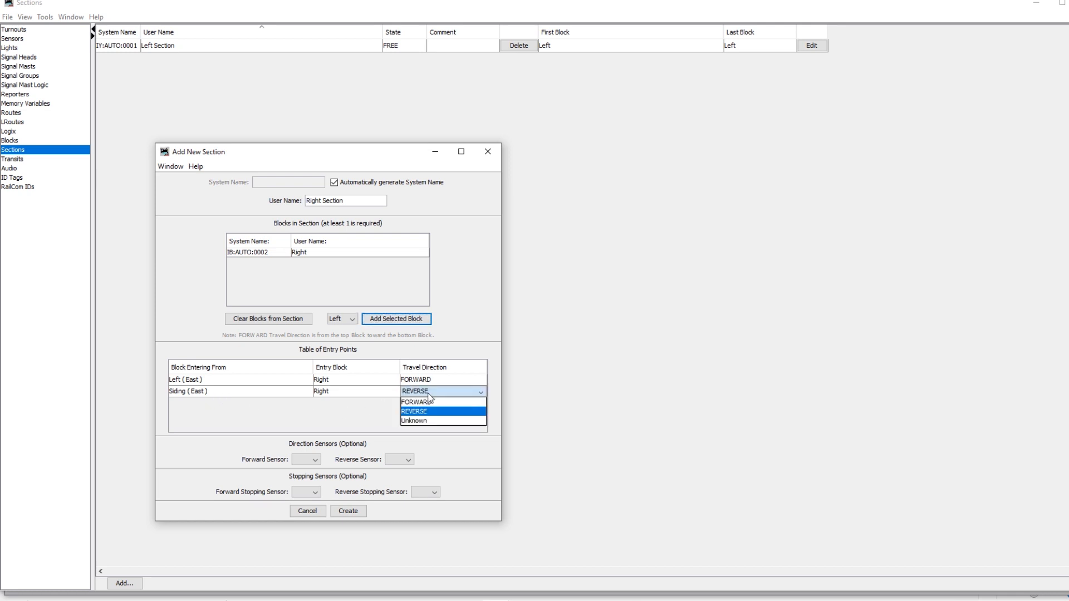
{"action": "left_click", "coordinate": [430, 403]}
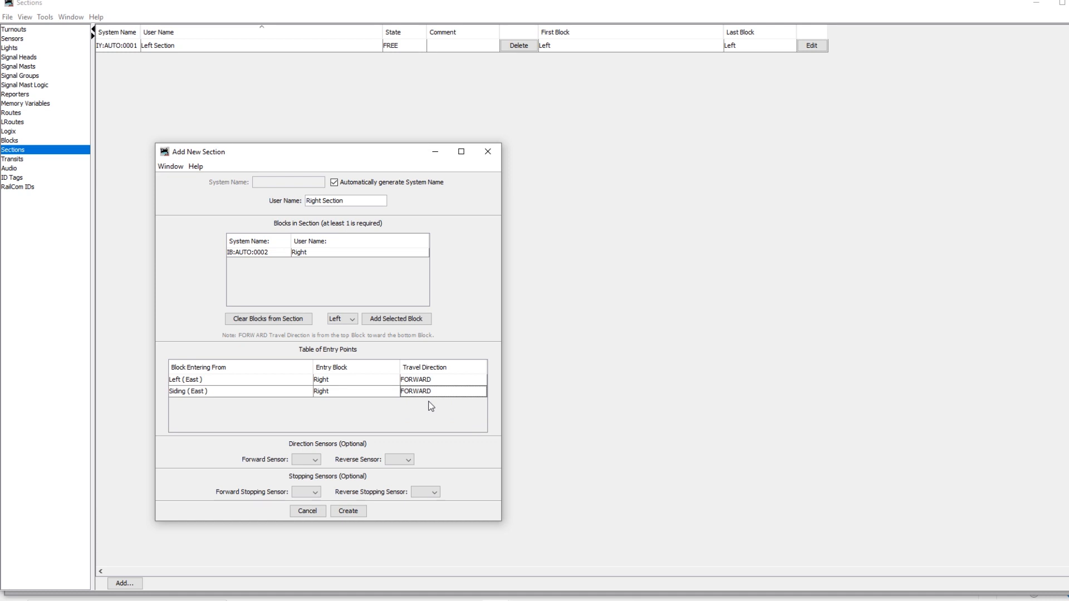
Step: Set the Right Section's forward direction sensor to FW2 and its reverse direction sensor to RV2
{"action": "left_click", "coordinate": [315, 461]}
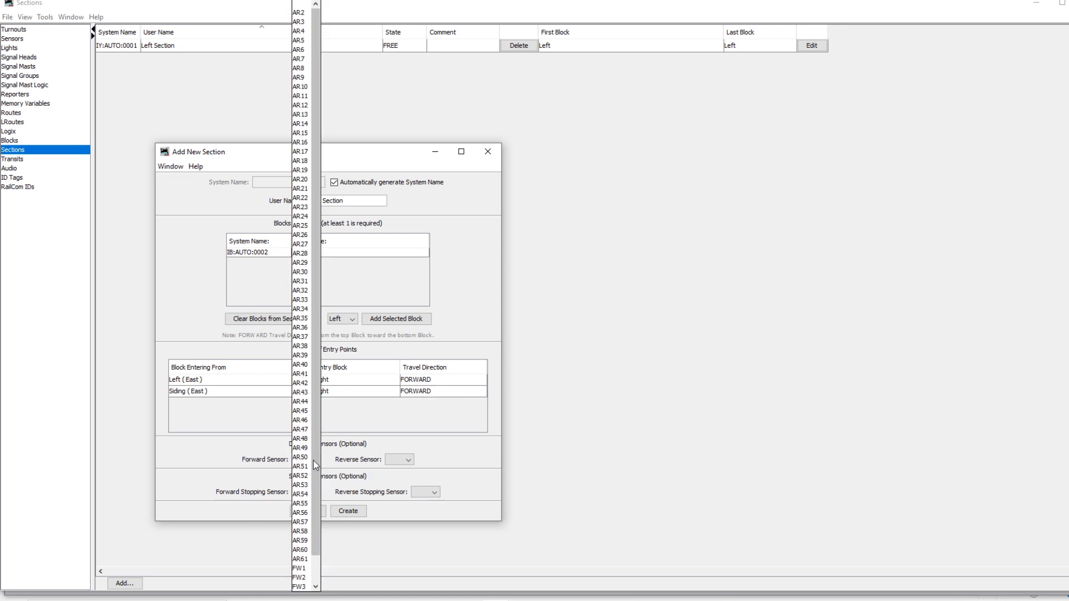
{"action": "left_click", "coordinate": [304, 578]}
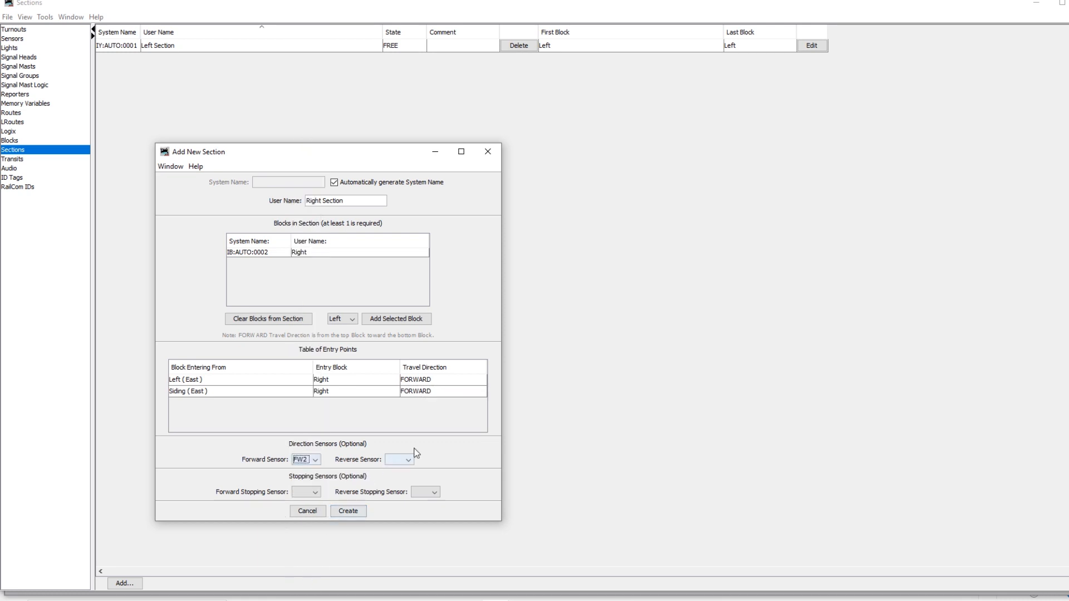
{"action": "left_click", "coordinate": [408, 460]}
{"action": "scroll", "coordinate": [394, 579], "scroll_direction": "down", "scroll_amount": 1}
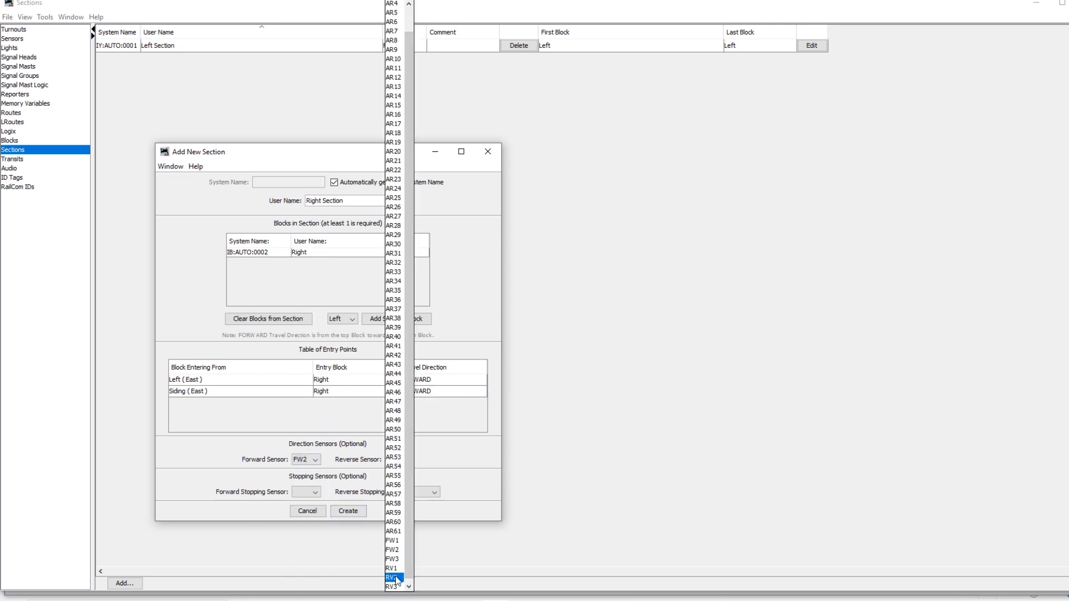
{"action": "left_click", "coordinate": [395, 578]}
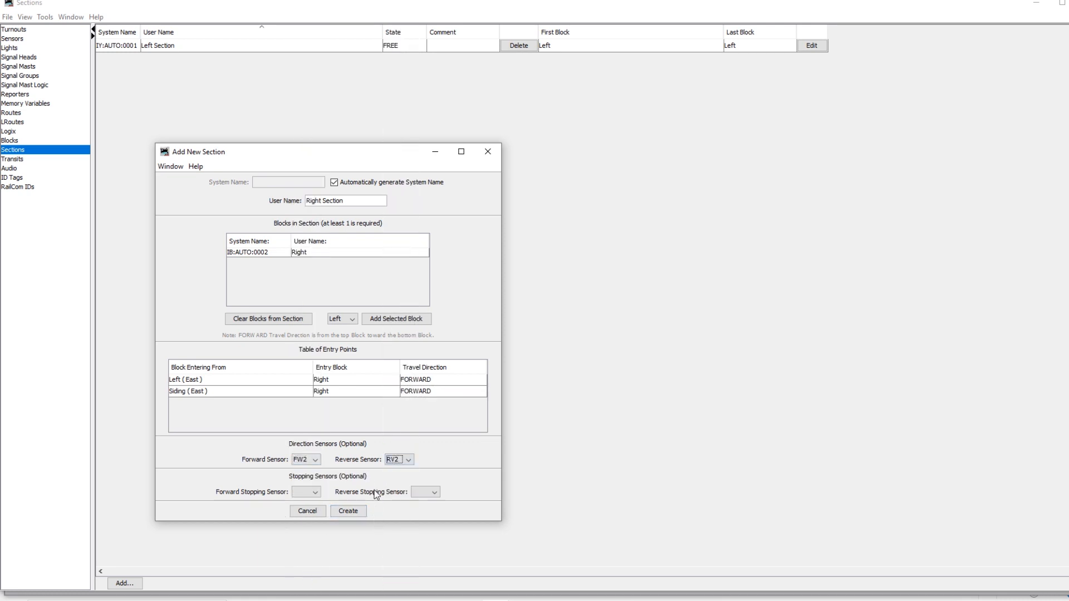
Step: Set the Right Section's forward stopping sensor to AR27 and create the section
{"action": "left_click", "coordinate": [303, 493]}
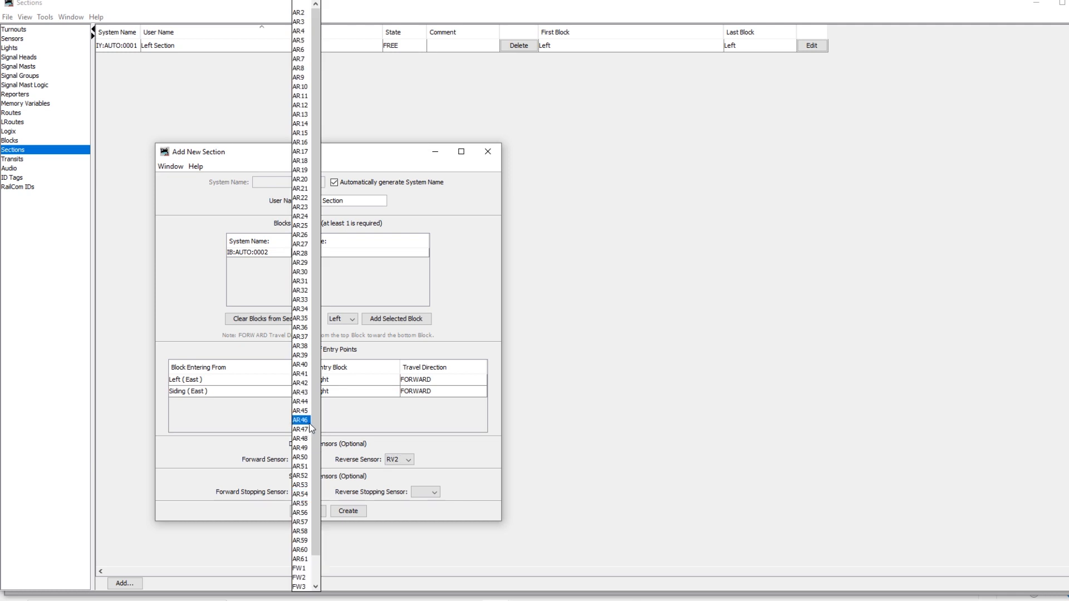
{"action": "left_click", "coordinate": [303, 245]}
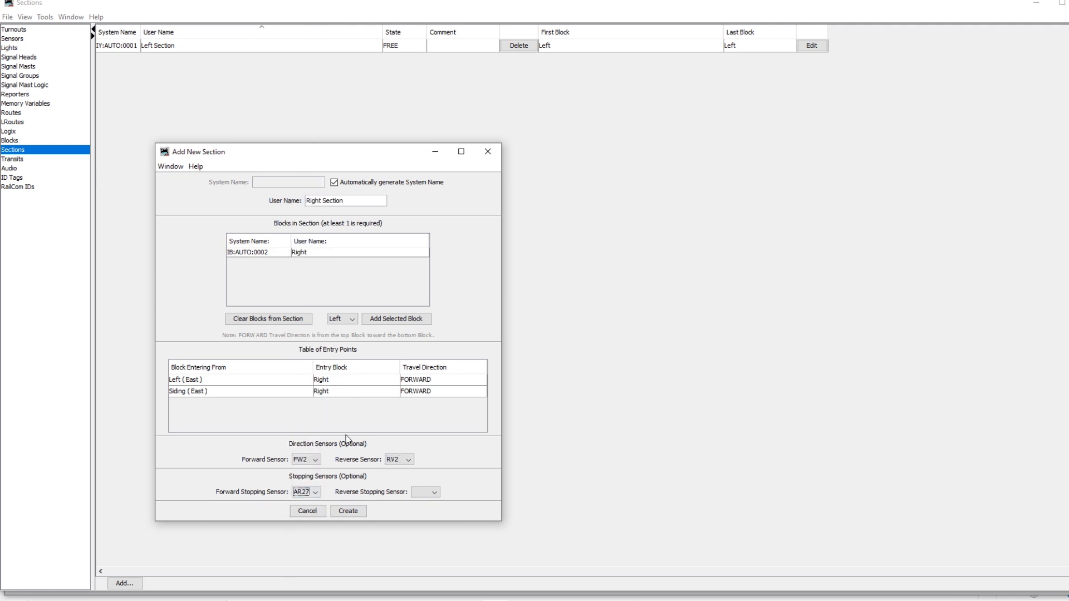
{"action": "left_click", "coordinate": [349, 510]}
Step: Start a new section with the user name Siding Section and add the Siding block to it
{"action": "left_click", "coordinate": [142, 584]}
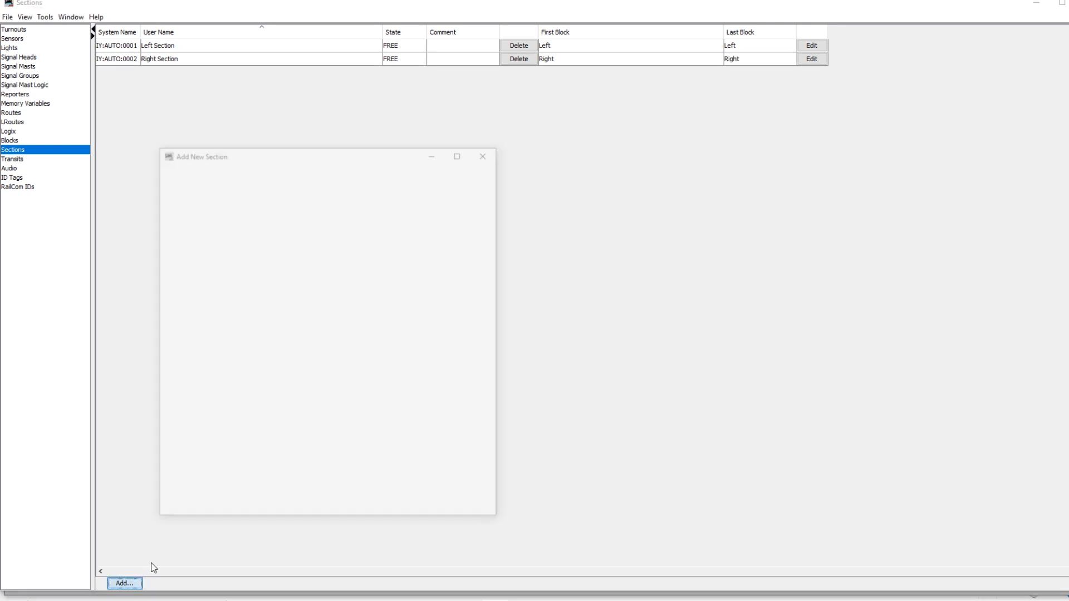
{"action": "left_click_drag", "start_coordinate": [325, 200], "coordinate": [290, 206]}
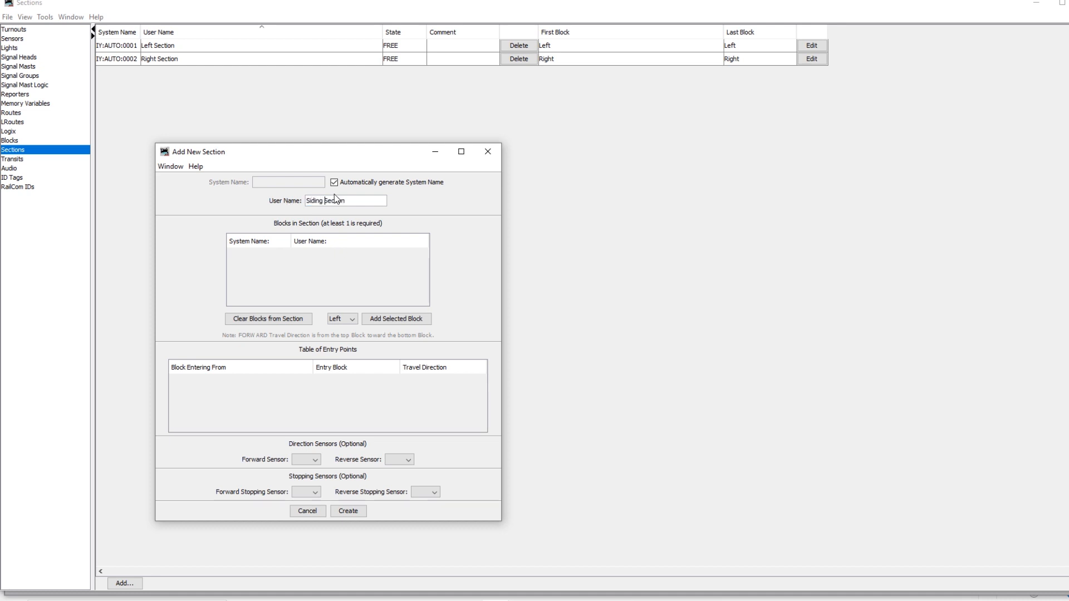
{"action": "left_click", "coordinate": [338, 348]}
{"action": "left_click", "coordinate": [420, 323]}
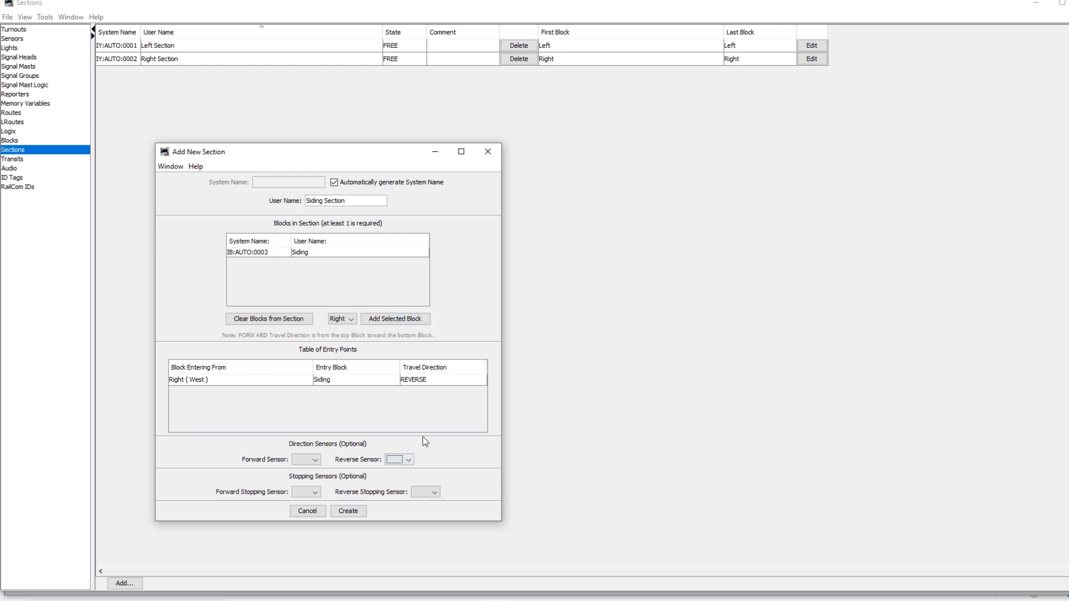
Step: Set the Siding Section's forward direction sensor to FW3 and its reverse direction sensor to RV3
{"action": "left_click", "coordinate": [304, 460]}
{"action": "left_click_drag", "start_coordinate": [315, 458], "coordinate": [317, 570]}
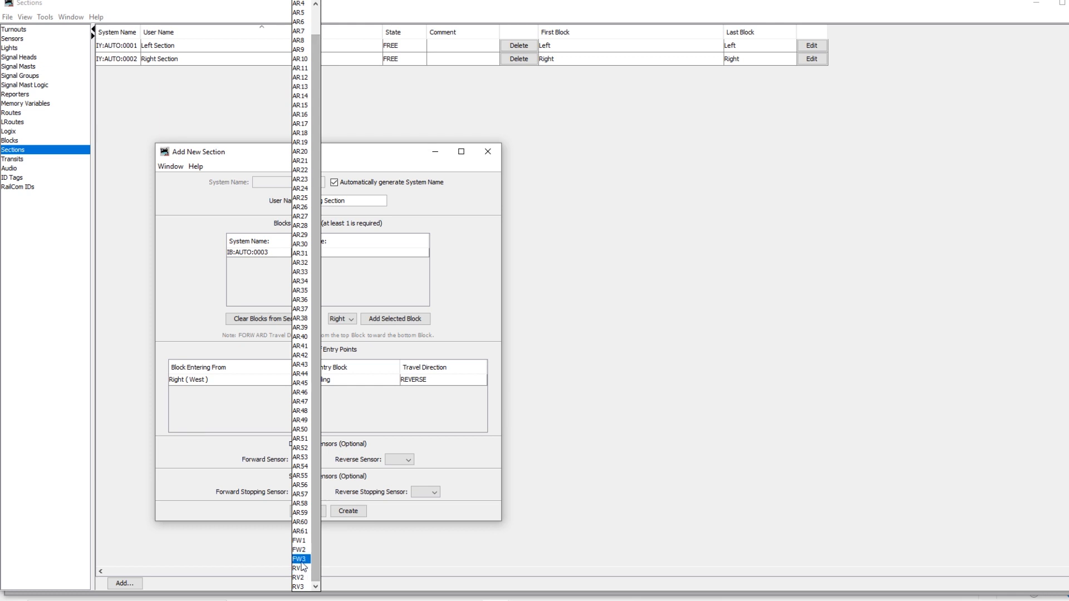
{"action": "left_click", "coordinate": [301, 561]}
{"action": "left_click", "coordinate": [401, 460]}
{"action": "left_click_drag", "start_coordinate": [410, 477], "coordinate": [411, 567]}
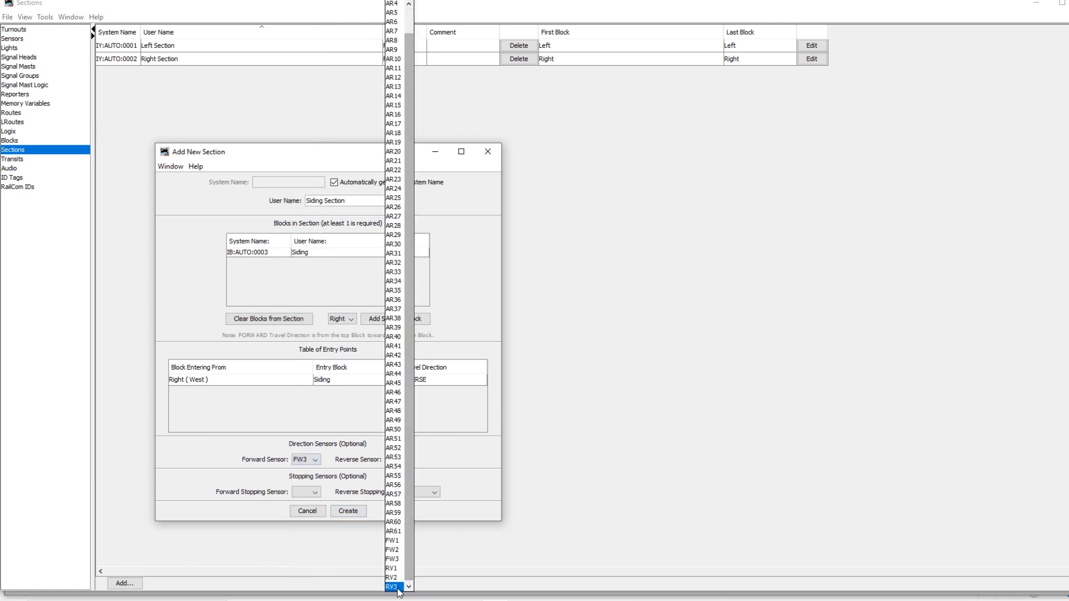
{"action": "left_click", "coordinate": [398, 587]}
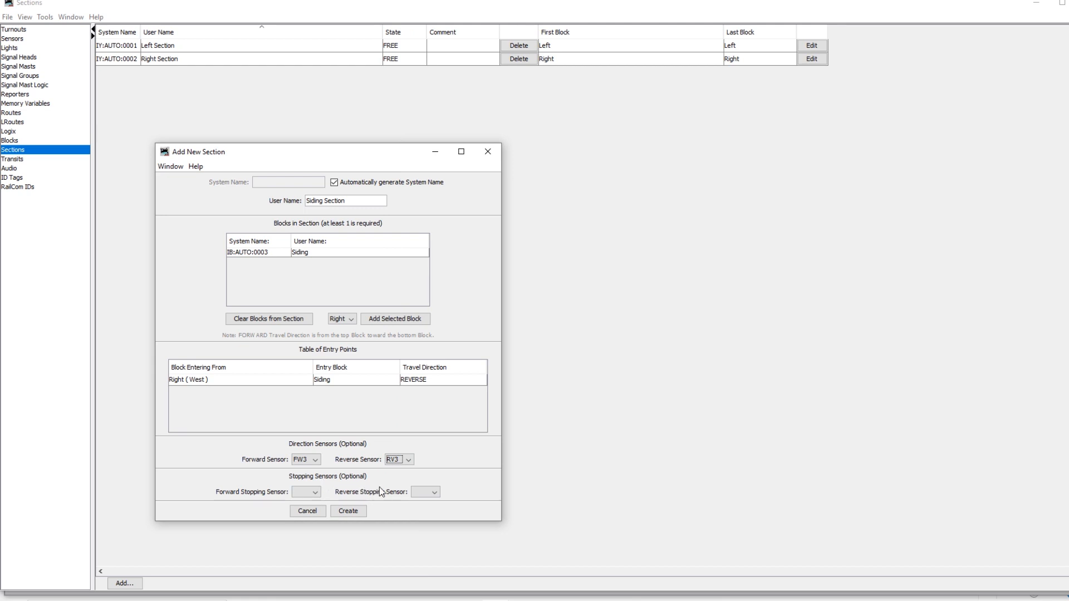
Step: Set the Siding Section's reverse stopping sensor to AR26 and create the section
{"action": "left_click", "coordinate": [420, 489]}
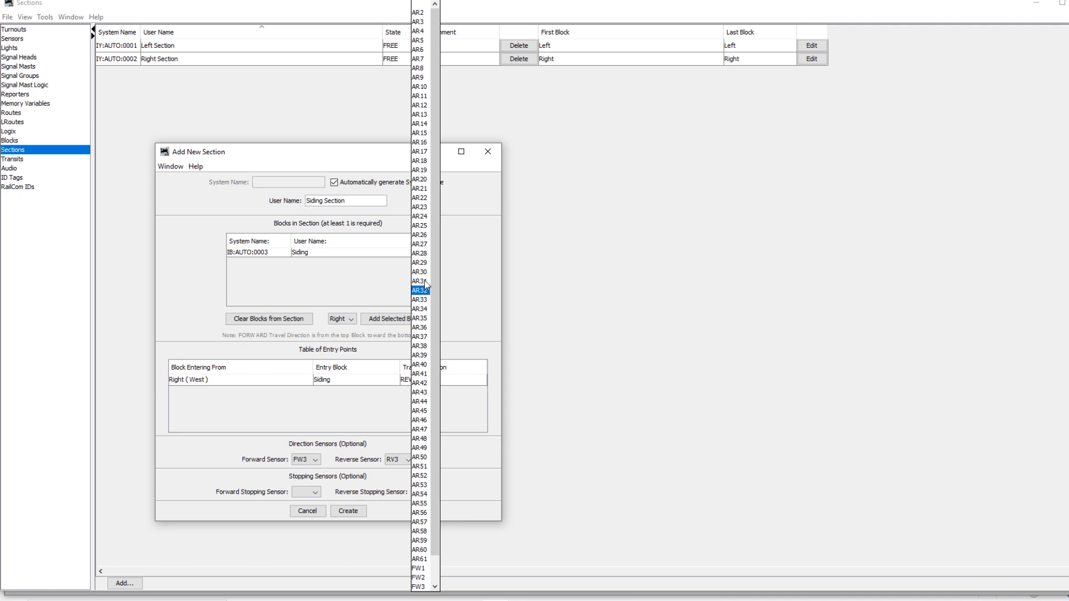
{"action": "left_click", "coordinate": [420, 234]}
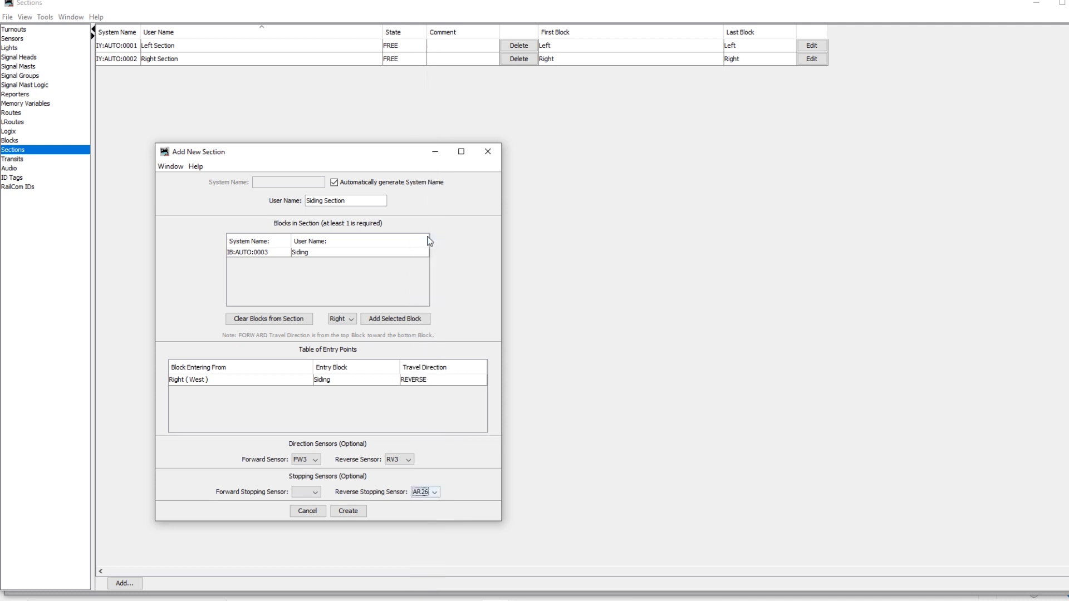
{"action": "left_click", "coordinate": [348, 511]}
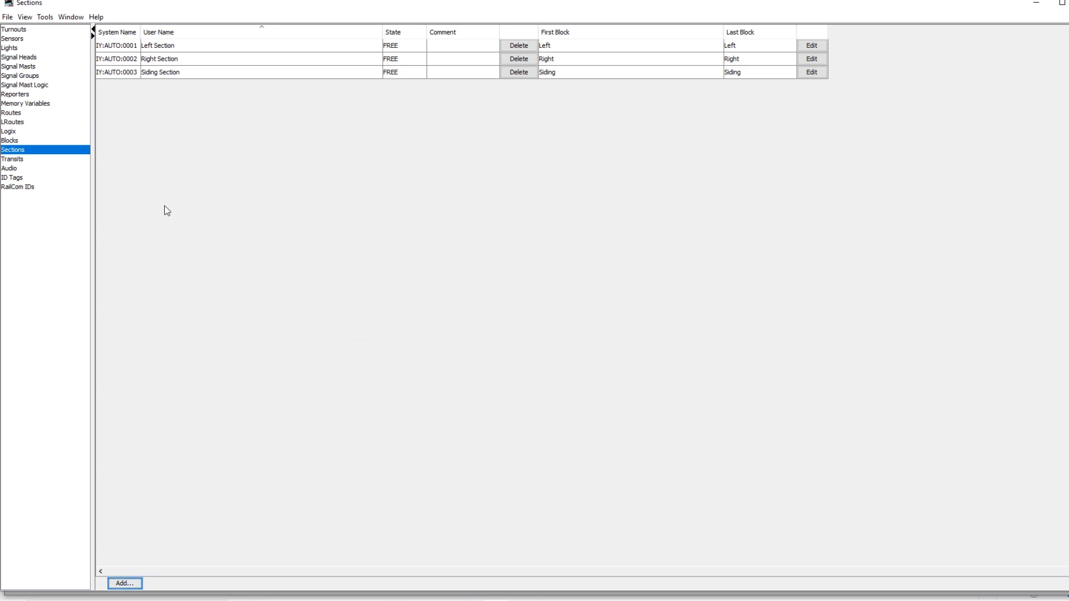
Step: Start a new transit with the user name Left to Right
{"action": "left_click", "coordinate": [15, 160]}
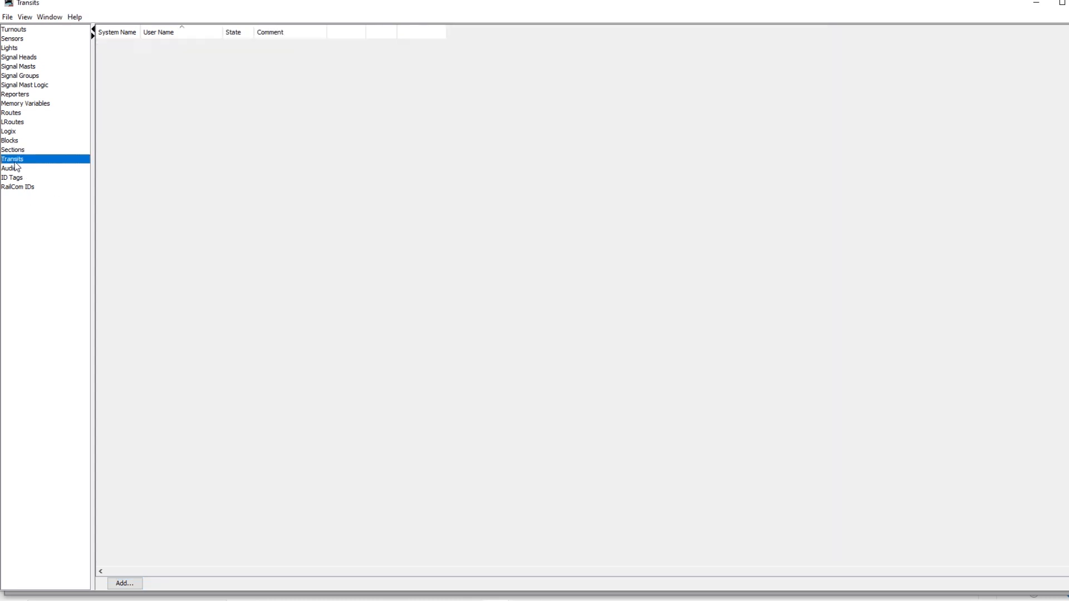
{"action": "left_click", "coordinate": [125, 583]}
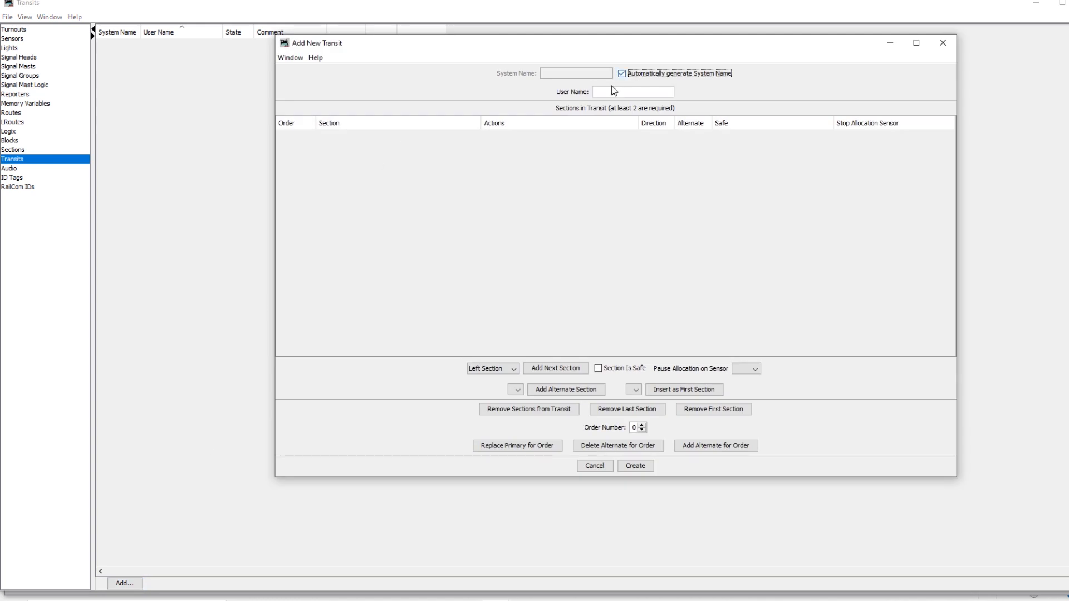
{"action": "left_click", "coordinate": [605, 95]}
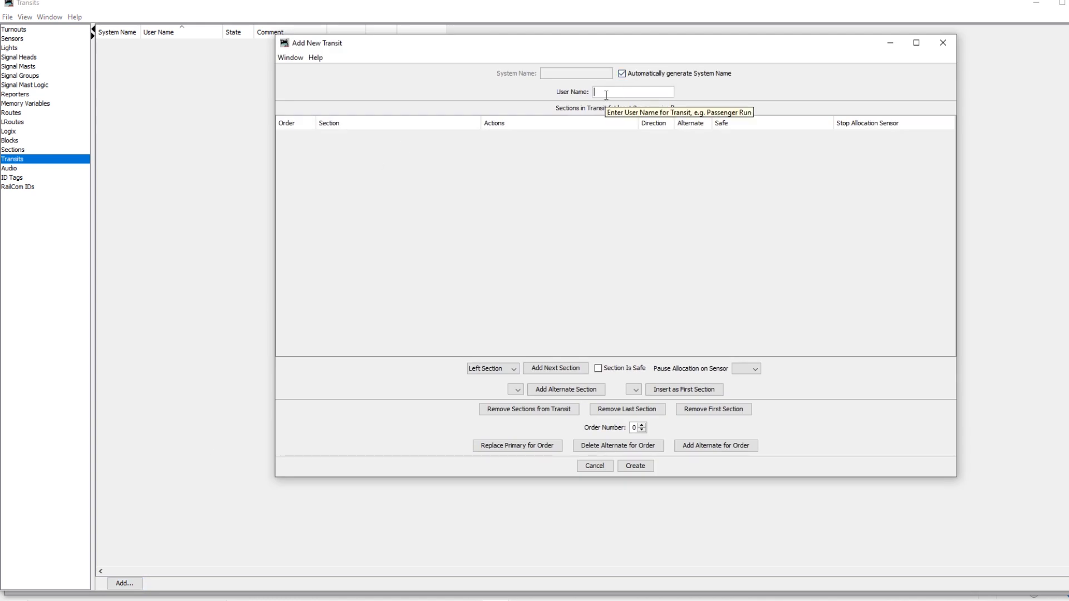
Step: Add Left Section followed by Right Section to the Left to Right transit, and create it
{"action": "left_click", "coordinate": [560, 370]}
{"action": "left_click", "coordinate": [508, 370]}
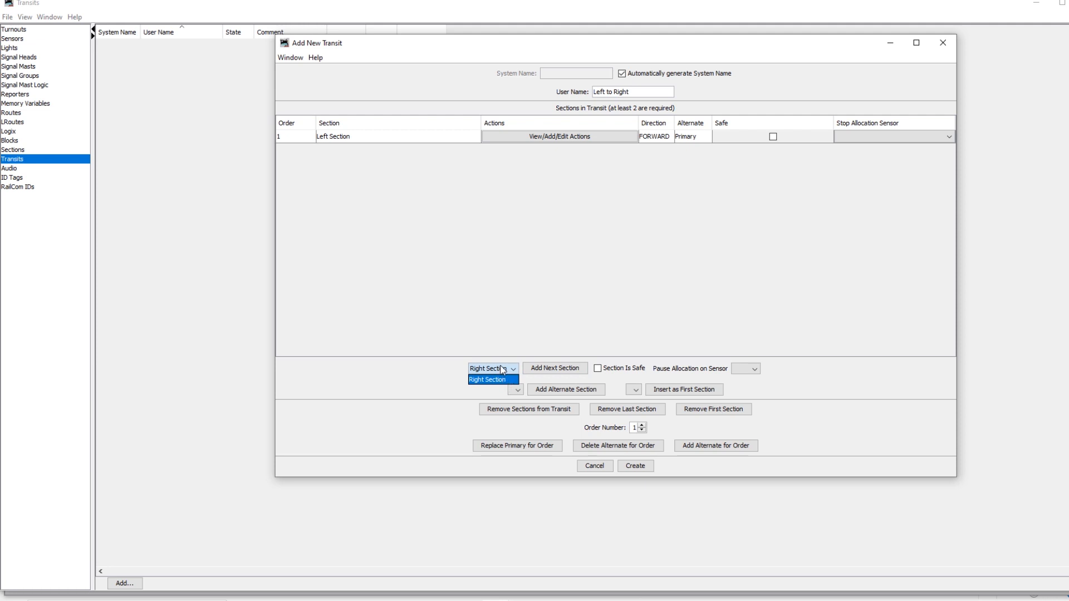
{"action": "left_click", "coordinate": [498, 368]}
{"action": "left_click", "coordinate": [548, 370]}
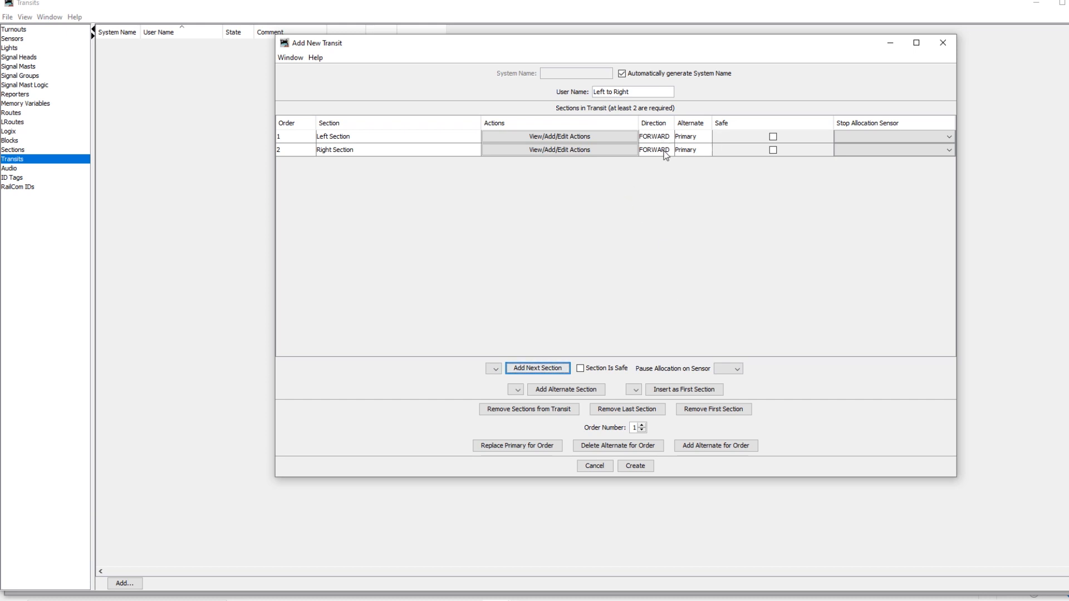
{"action": "left_click", "coordinate": [637, 467]}
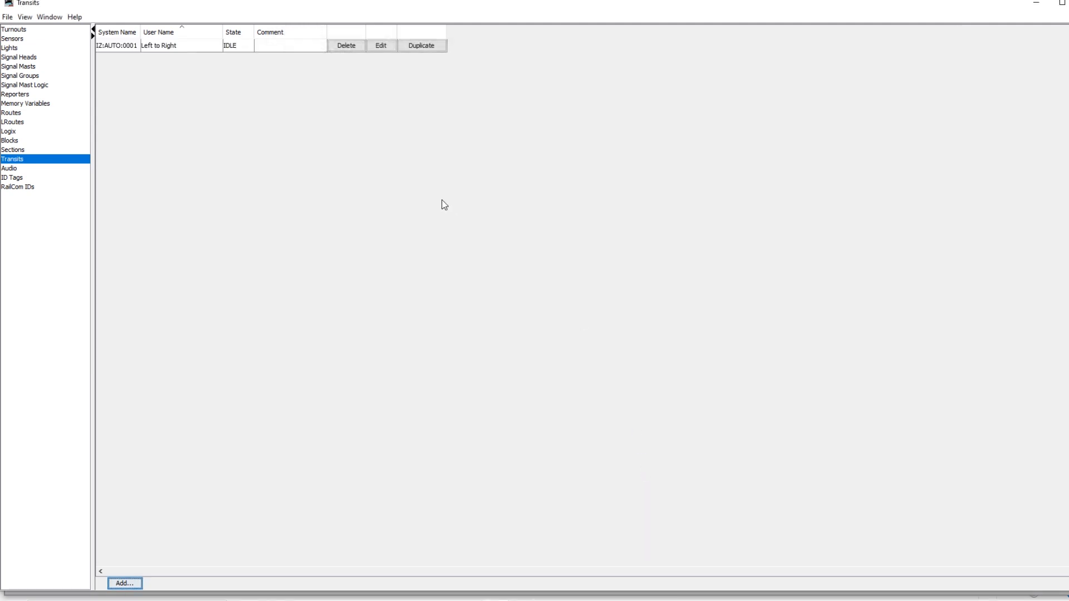
Step: Start another transit and change its user name to Siding to Right
{"action": "left_click", "coordinate": [124, 584]}
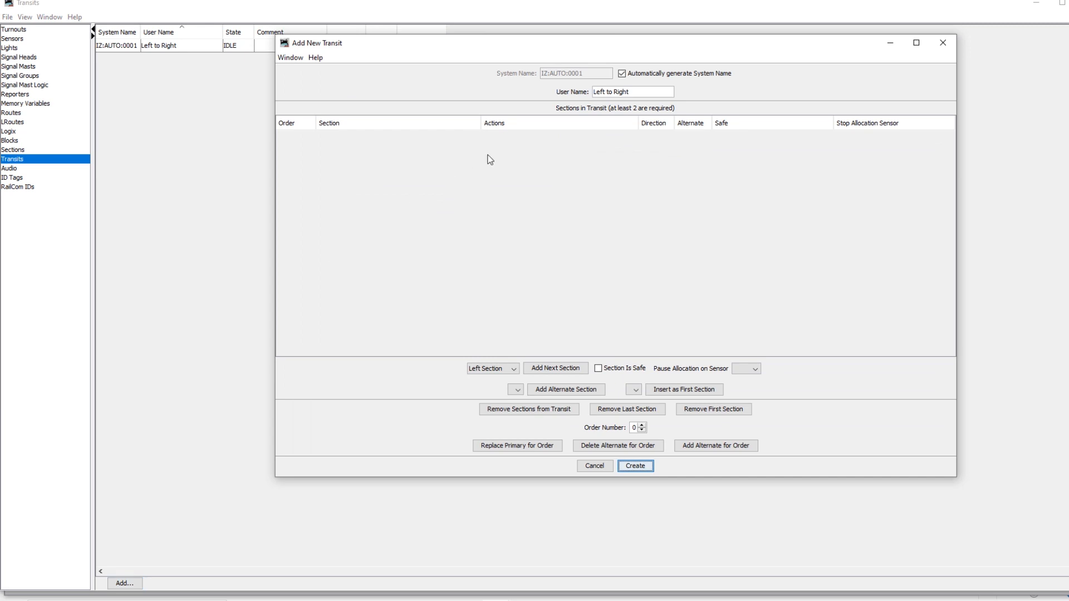
{"action": "left_click_drag", "start_coordinate": [605, 92], "coordinate": [574, 98]}
{"action": "left_click", "coordinate": [604, 93]}
{"action": "key", "text": "BackSpace"}
{"action": "key", "text": "BackSpace"}
{"action": "key", "text": "BackSpace"}
{"action": "key", "text": "BackSpace"}
{"action": "type", "text": "Siding"}
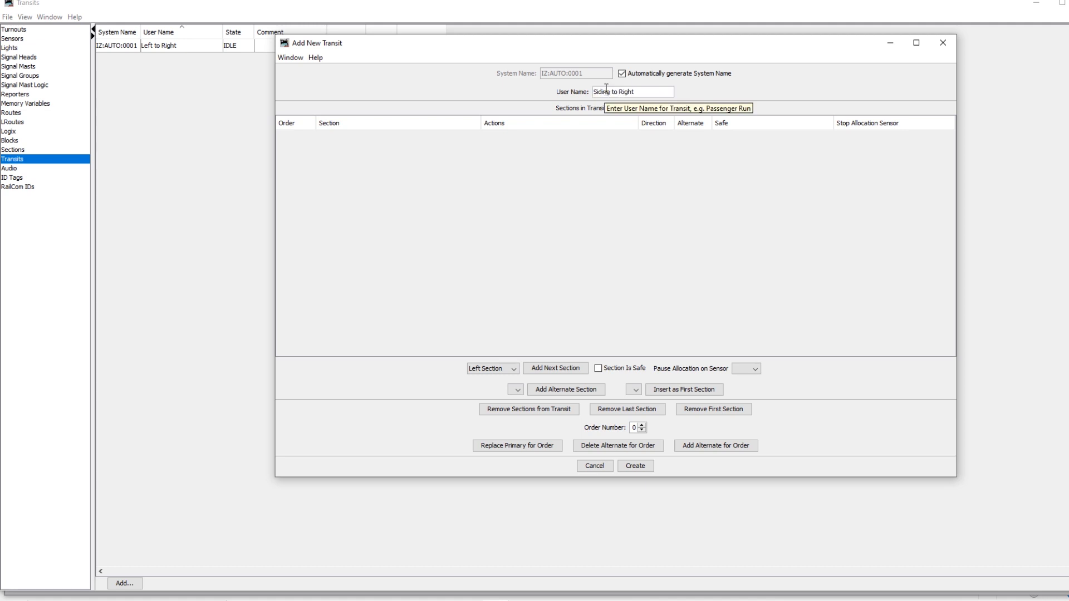
Step: Add Siding Section followed by Right Section to the Siding to Right transit, and create it
{"action": "left_click", "coordinate": [514, 369]}
{"action": "left_click", "coordinate": [490, 396]}
{"action": "left_click", "coordinate": [566, 372]}
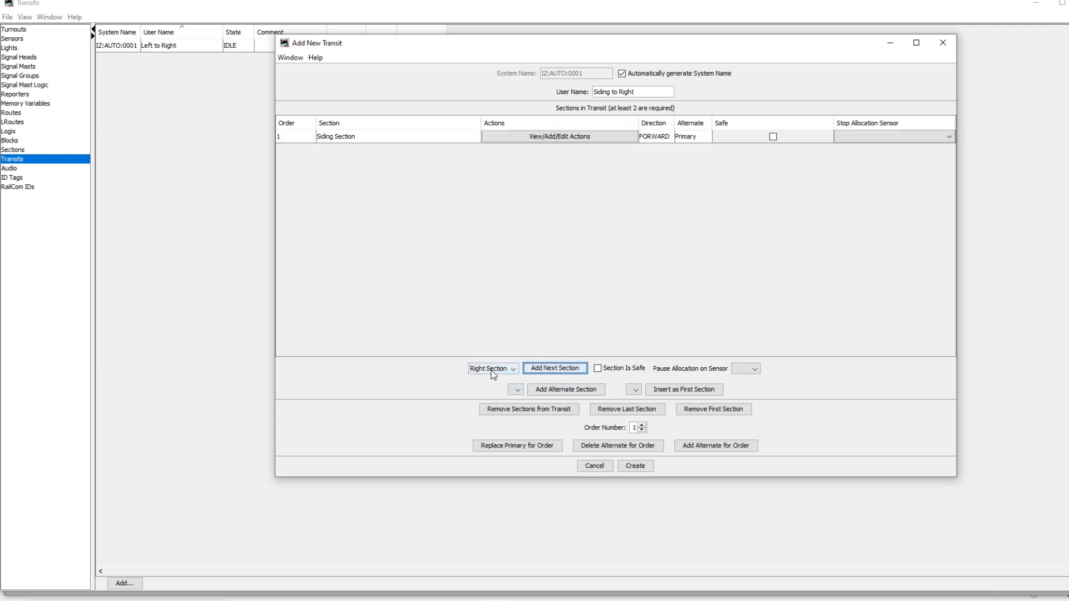
{"action": "left_click", "coordinate": [577, 372]}
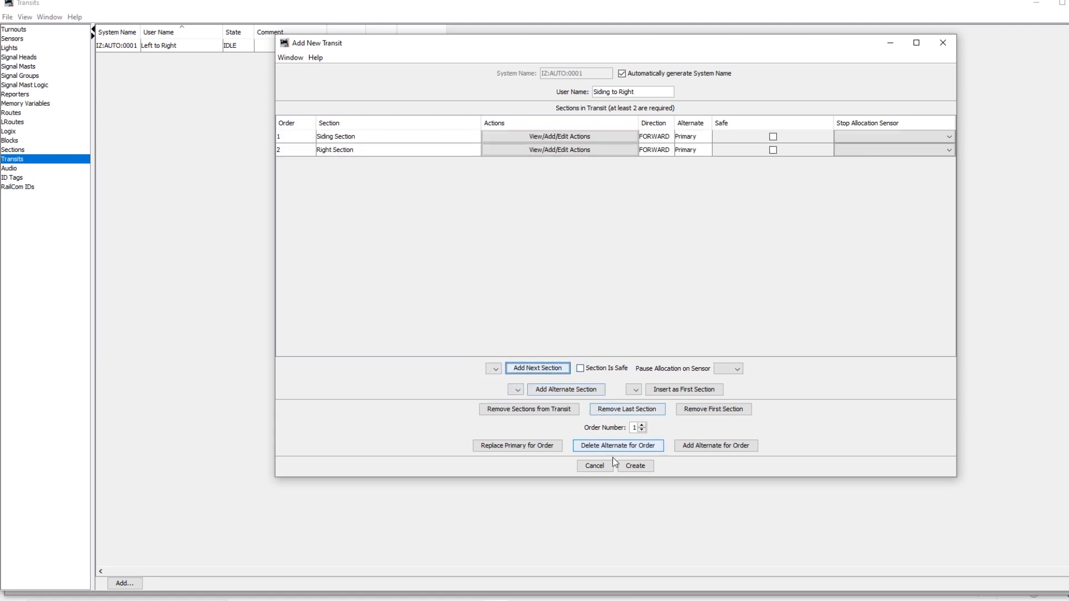
{"action": "left_click", "coordinate": [643, 469]}
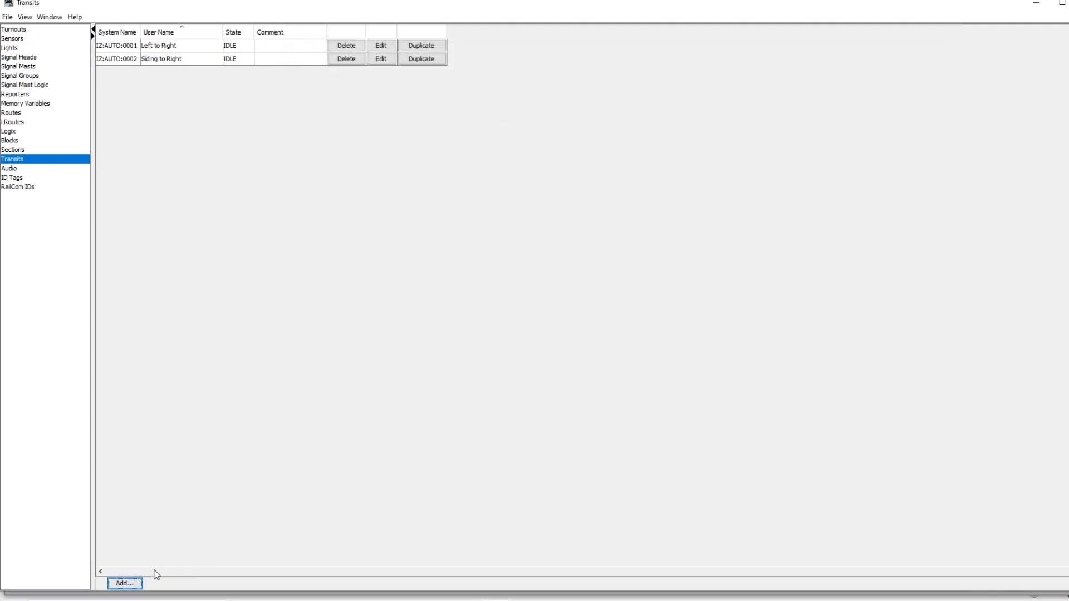
Step: Start a third transit and change its user name to Right to Left
{"action": "left_click", "coordinate": [138, 585]}
{"action": "left_click_drag", "start_coordinate": [619, 91], "coordinate": [594, 92]}
{"action": "key", "text": "BackSpace"}
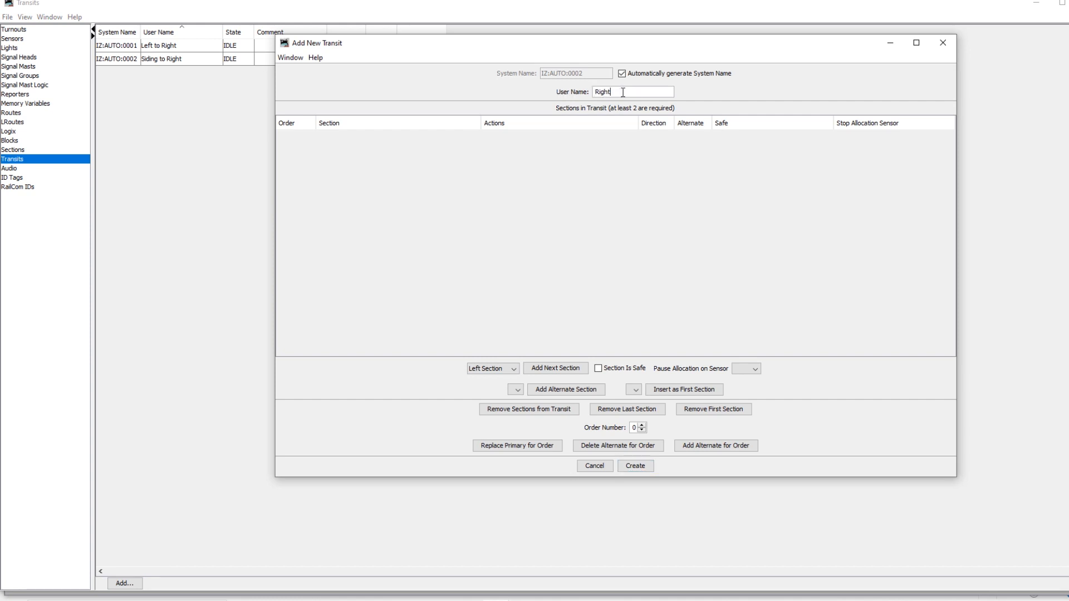
{"action": "type", "text": "to "}
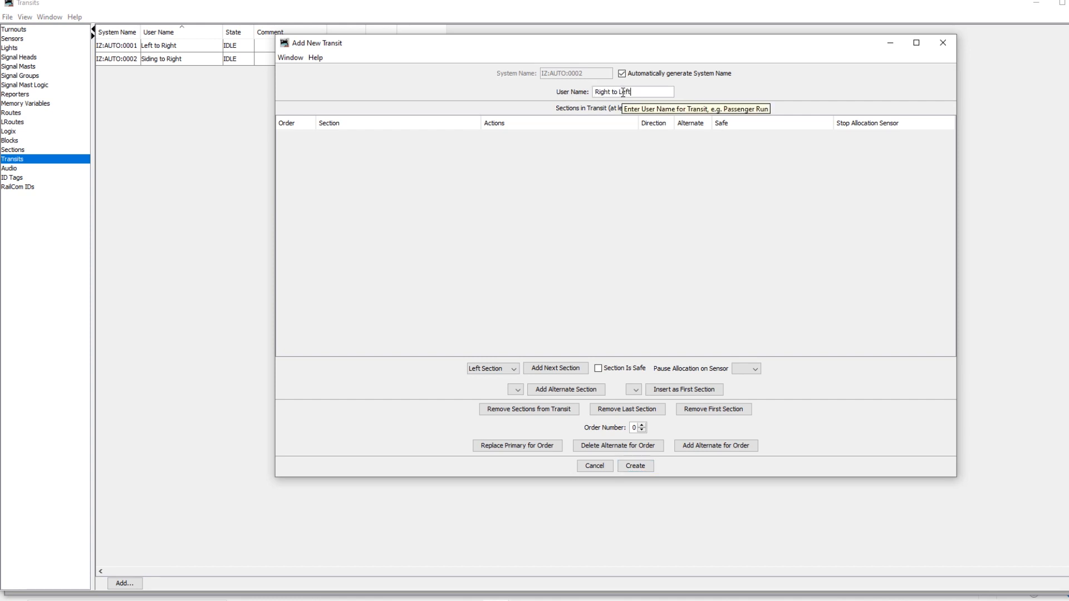
{"action": "type", "text": "Left"}
Step: Add Right Section followed by Left Section to the Right to Left transit, and create it
{"action": "left_click", "coordinate": [509, 368]}
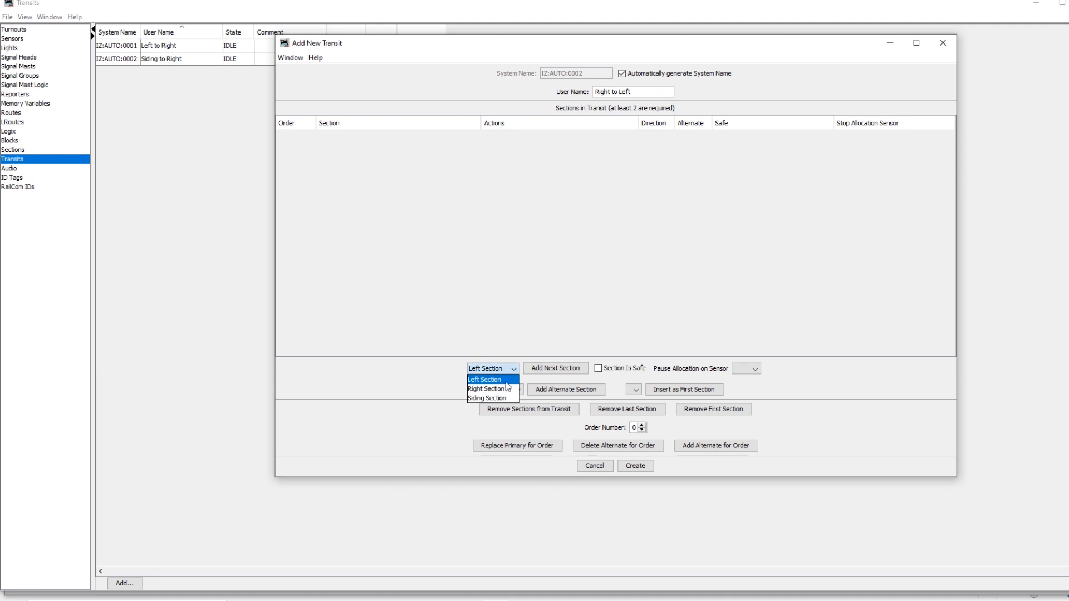
{"action": "left_click", "coordinate": [487, 389]}
{"action": "left_click", "coordinate": [551, 370]}
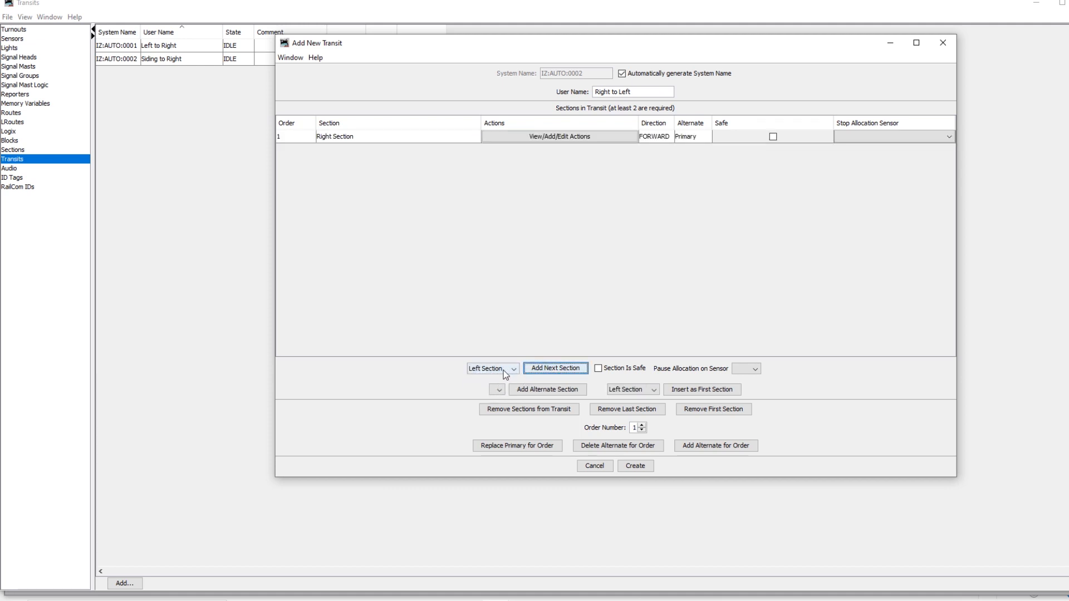
{"action": "left_click", "coordinate": [548, 369]}
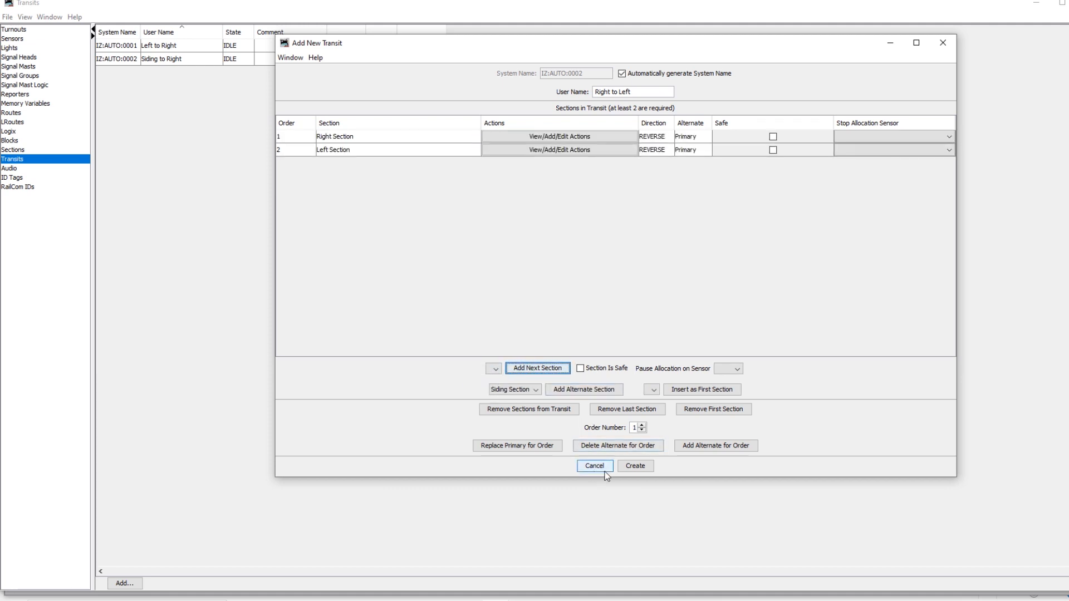
{"action": "left_click", "coordinate": [648, 471]}
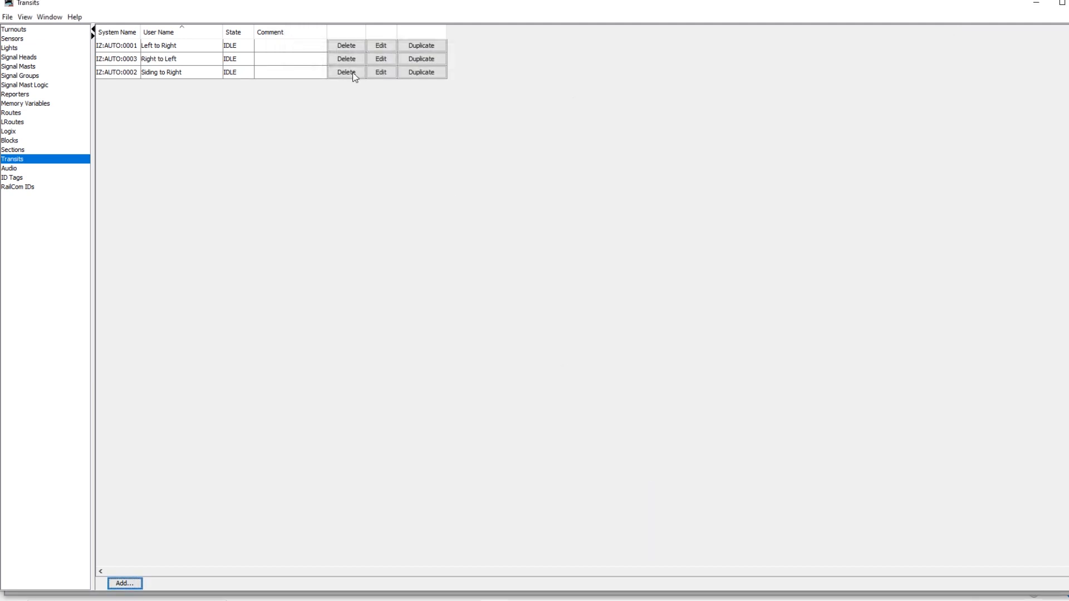
Step: Start a fourth transit and change its user name to Right to Siding
{"action": "left_click", "coordinate": [132, 588]}
{"action": "double_click", "coordinate": [625, 93]}
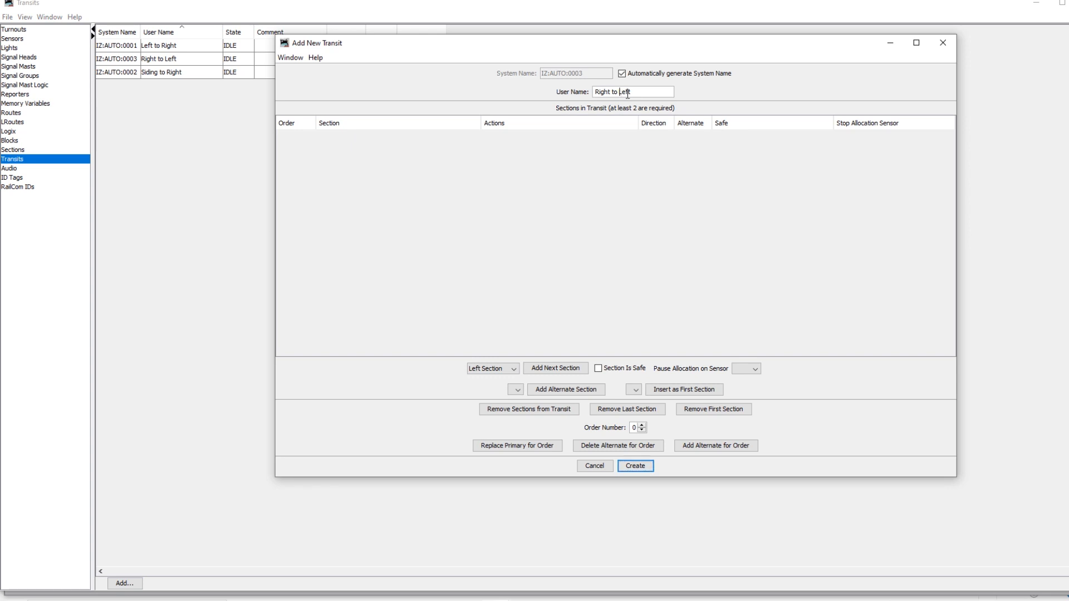
{"action": "type", "text": "Si"}
Step: Add Right Section followed by Siding Section to the Right to Siding transit, and create it
{"action": "left_click", "coordinate": [514, 368]}
{"action": "left_click", "coordinate": [490, 385]}
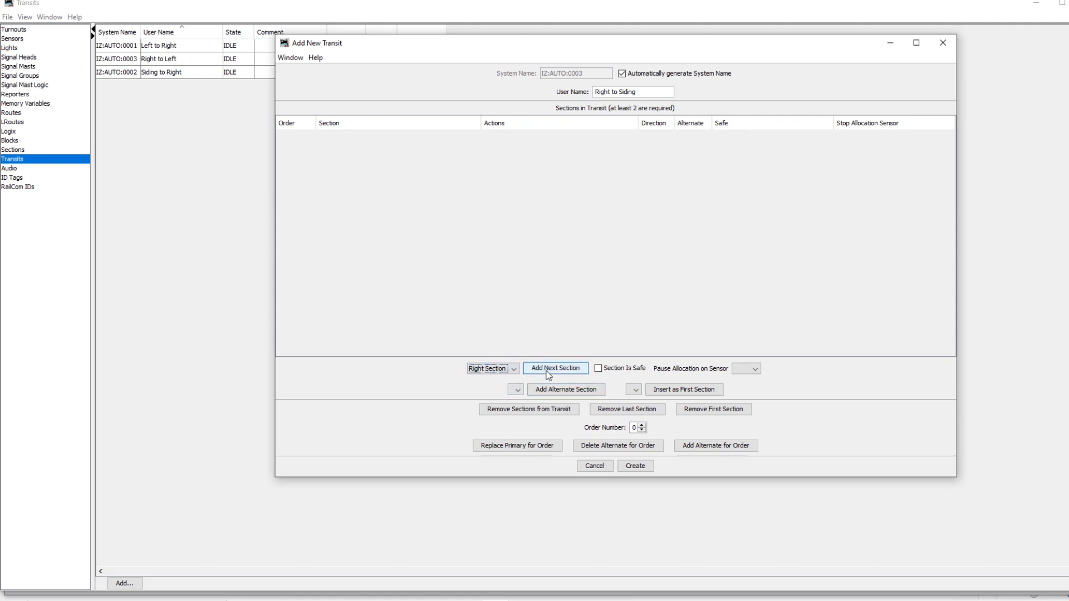
{"action": "left_click", "coordinate": [547, 371]}
{"action": "left_click", "coordinate": [513, 369]}
{"action": "left_click", "coordinate": [490, 389]}
{"action": "left_click", "coordinate": [547, 369]}
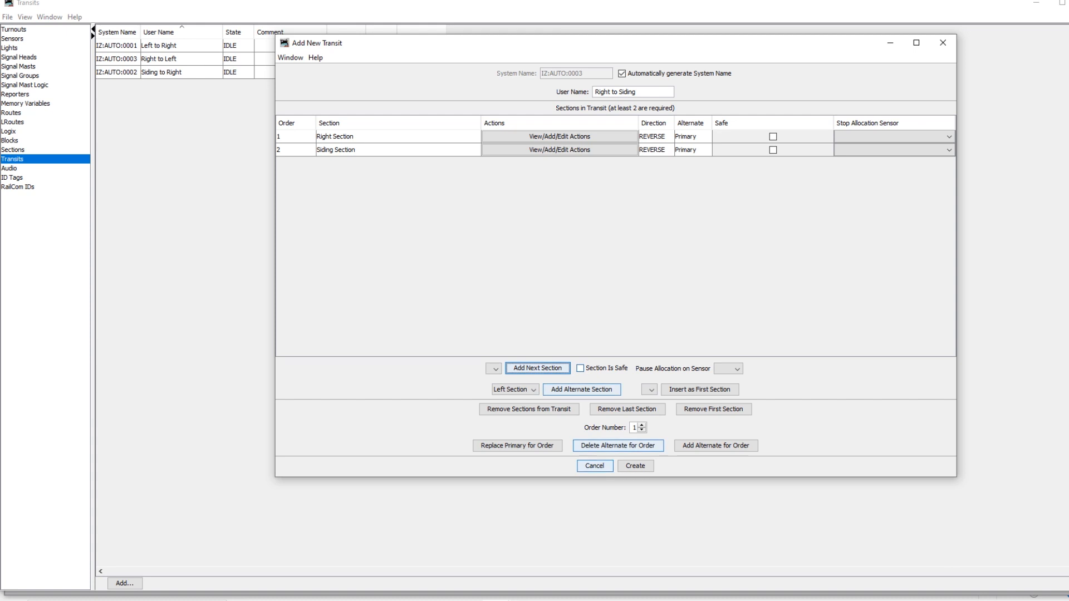
{"action": "left_click", "coordinate": [636, 466]}
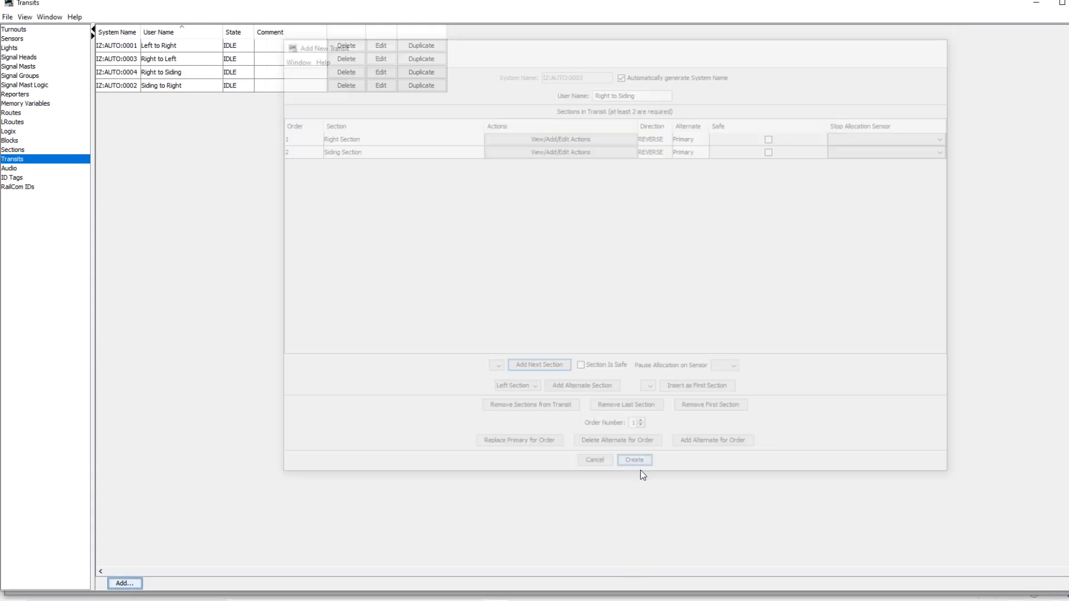
Step: Store the configuration and panels to Automation.xml, overwriting the existing file
{"action": "left_click", "coordinate": [7, 17]}
{"action": "mouse_move", "coordinate": [33, 44]}
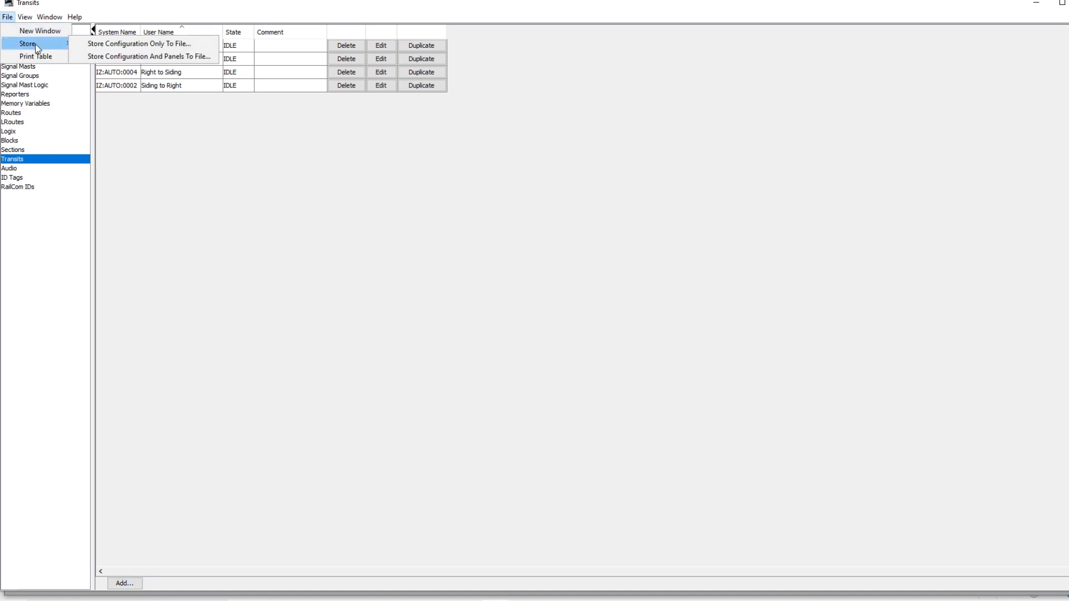
{"action": "left_click", "coordinate": [138, 57]}
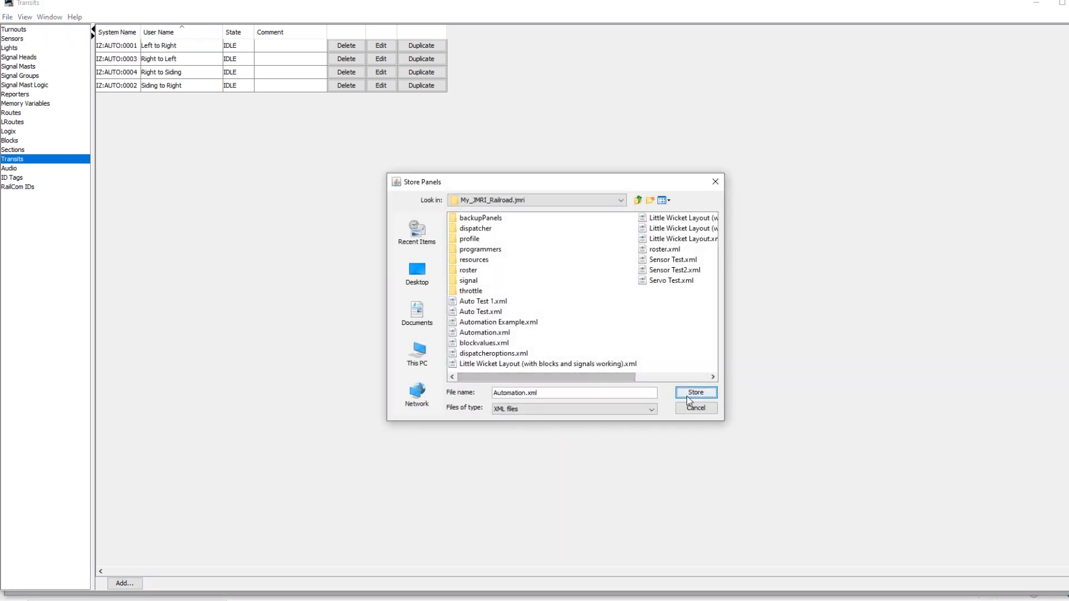
{"action": "left_click", "coordinate": [688, 393]}
{"action": "left_click", "coordinate": [527, 315]}
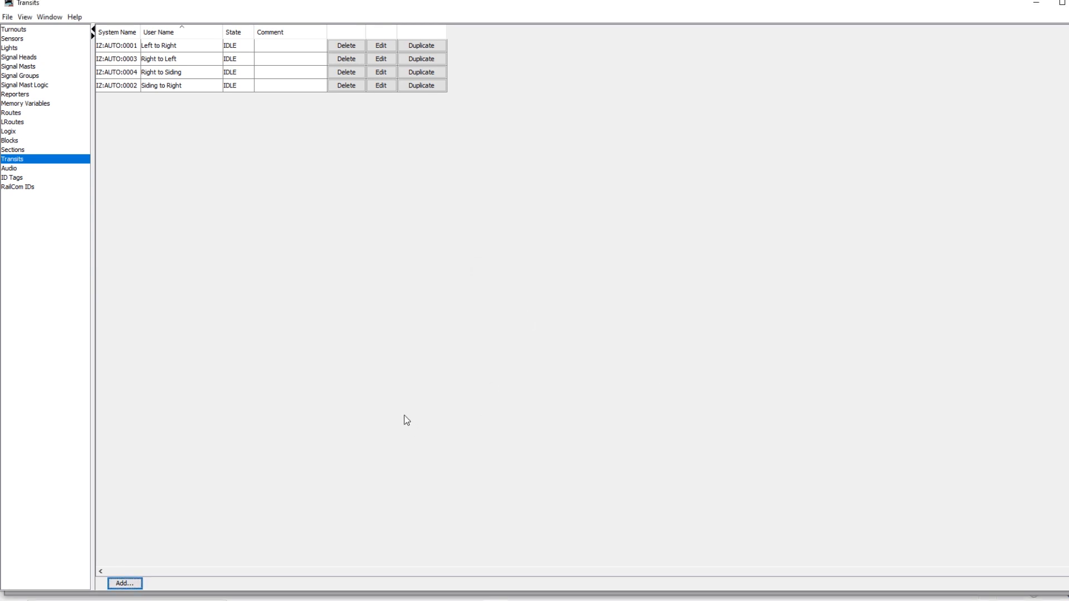
Step: Bring the main PanelPro window forward and open the Dispatcher
{"action": "left_click", "coordinate": [500, 600]}
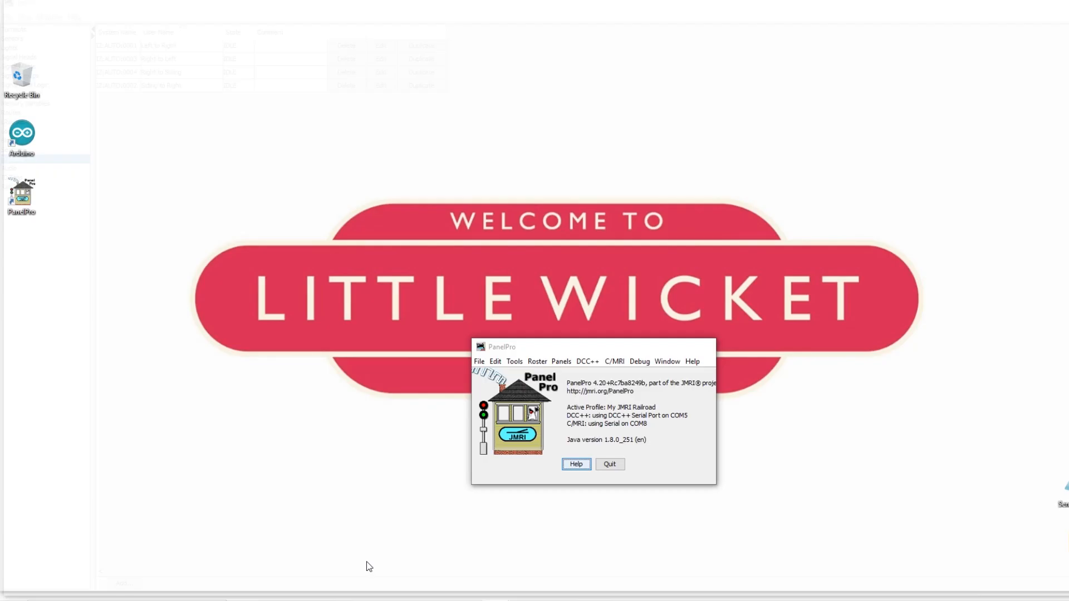
{"action": "left_click", "coordinate": [423, 559]}
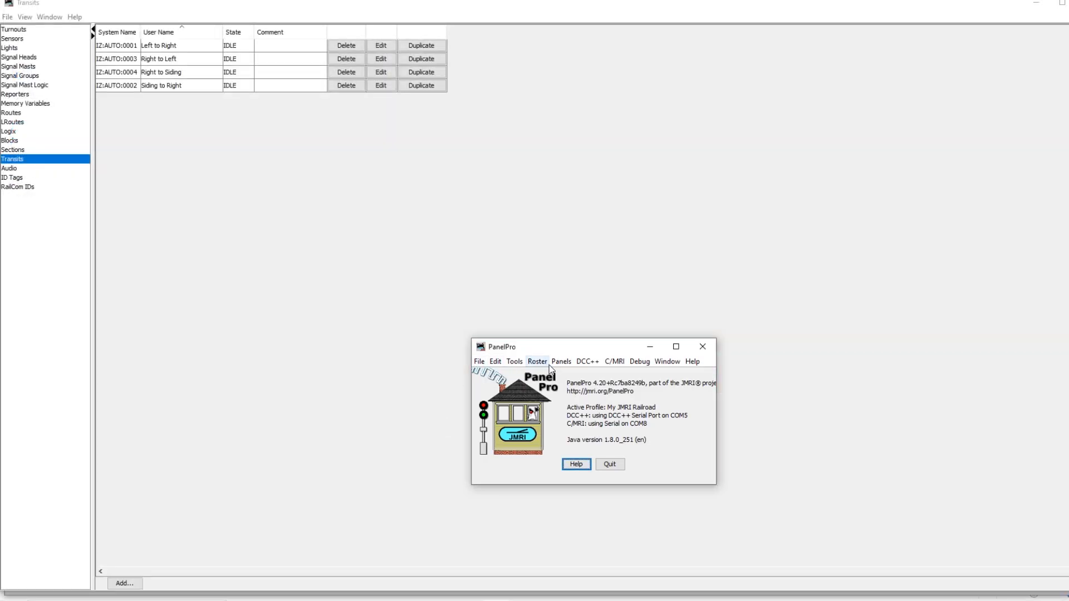
{"action": "left_click", "coordinate": [515, 362]}
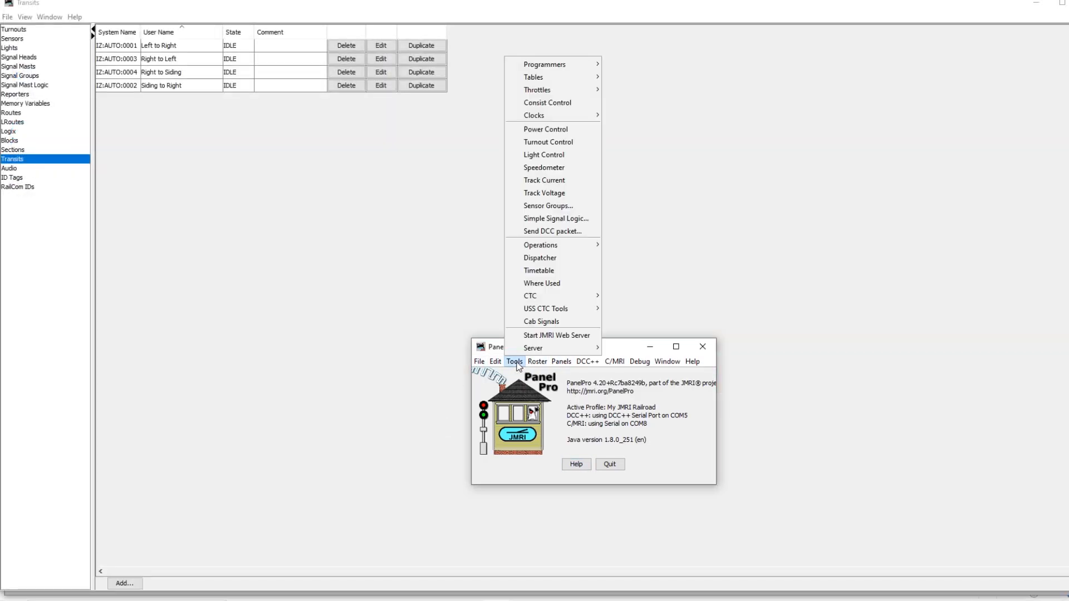
{"action": "left_click", "coordinate": [549, 258]}
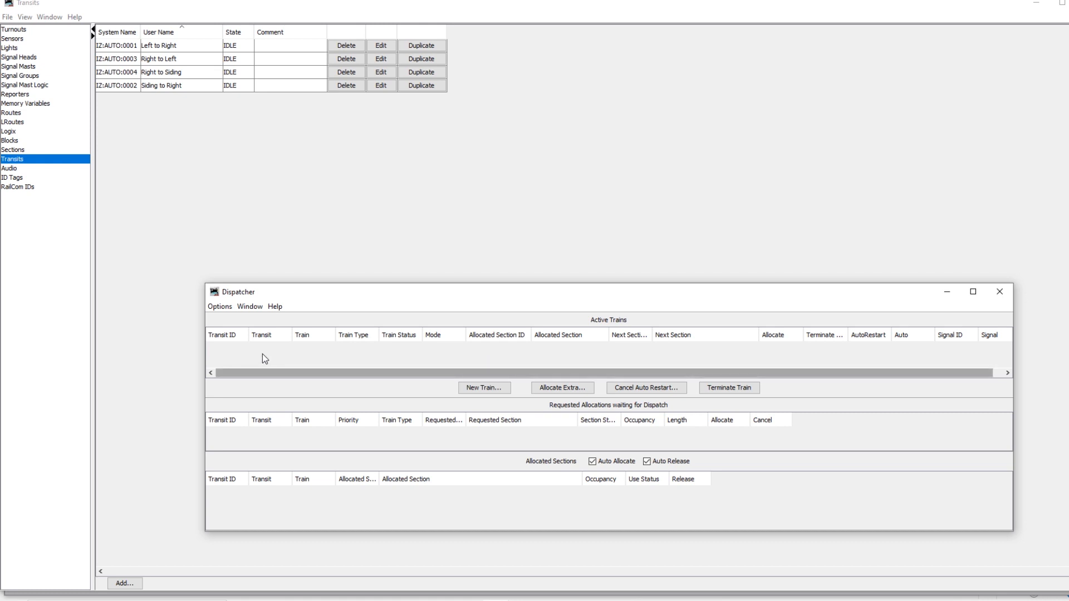
Step: Set the Dispatcher options to use Signal Heads/SSL with the My Layout panel, apply them and save the options
{"action": "left_click", "coordinate": [218, 307]}
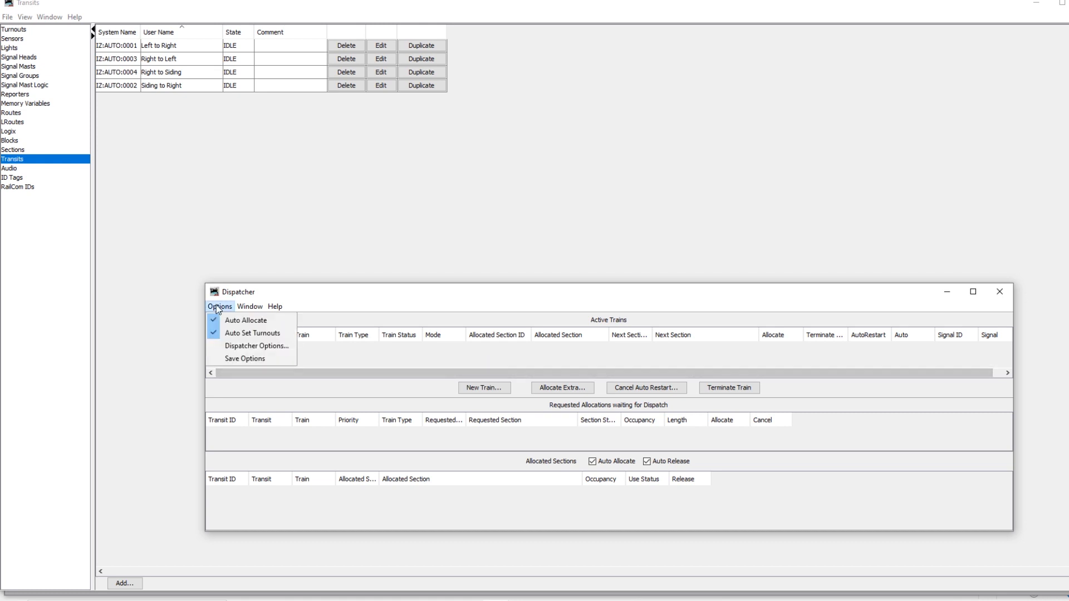
{"action": "left_click", "coordinate": [247, 347]}
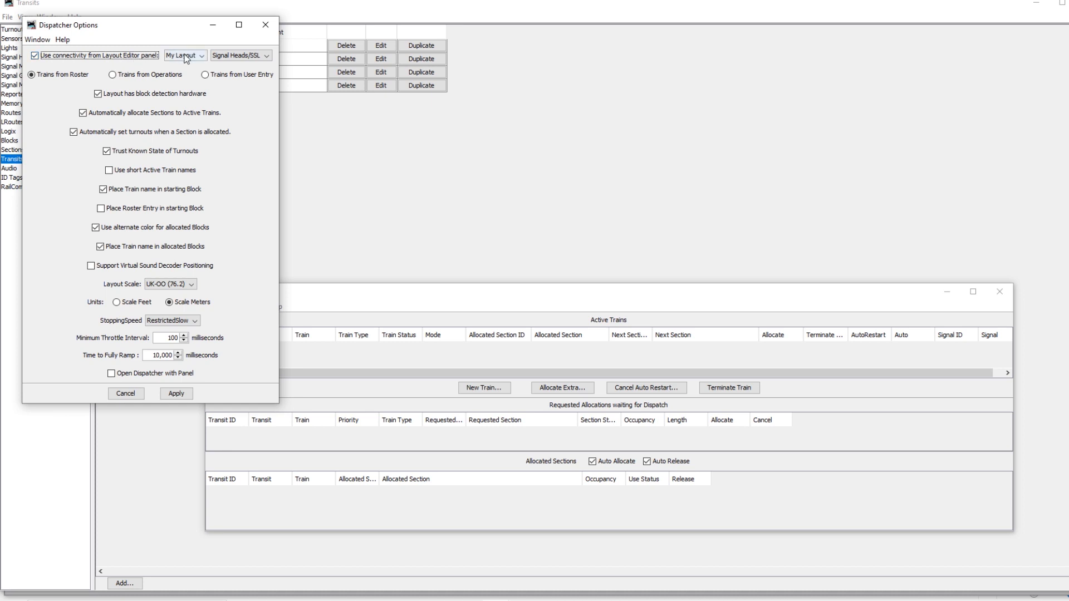
{"action": "left_click", "coordinate": [261, 57]}
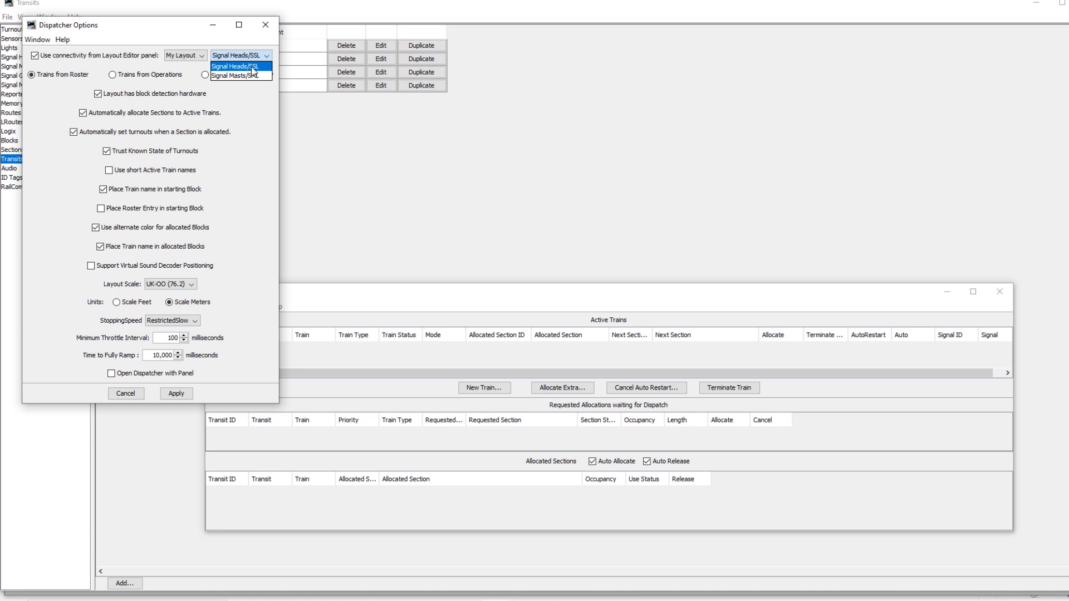
{"action": "left_click", "coordinate": [252, 66]}
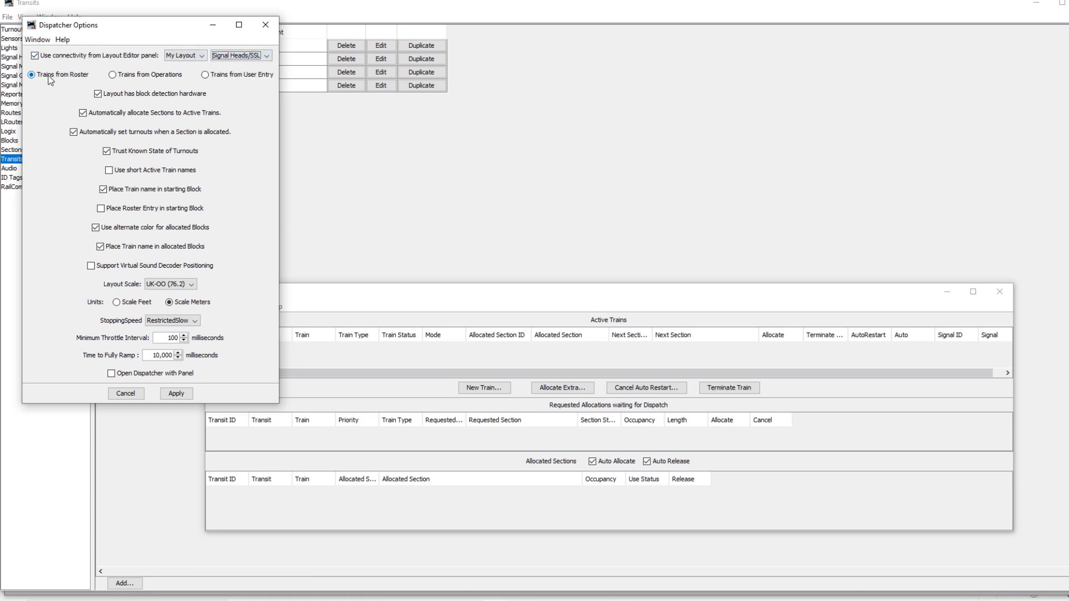
{"action": "left_click", "coordinate": [177, 393]}
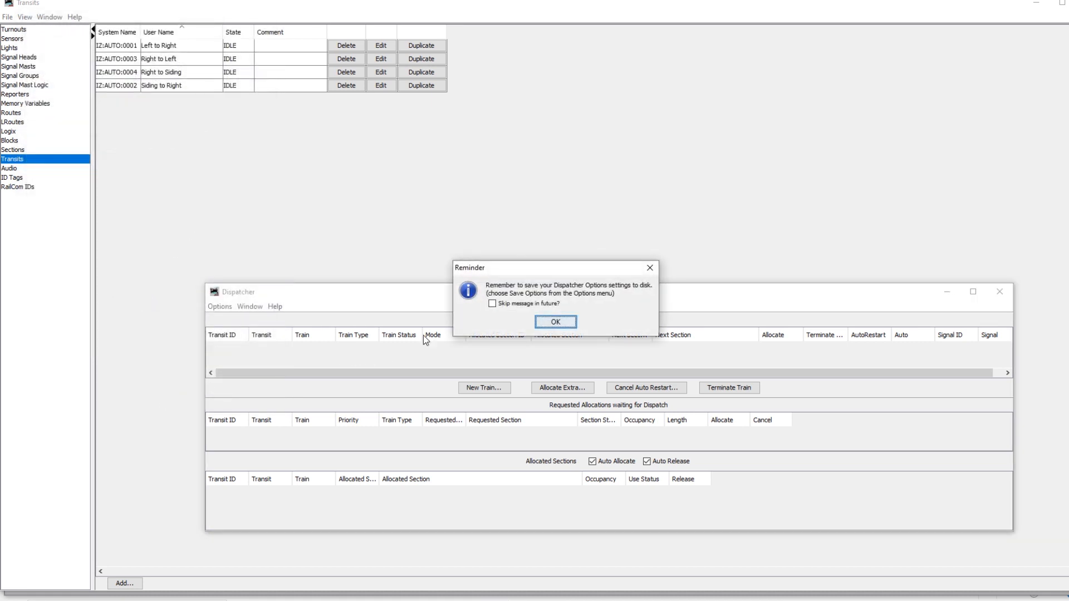
{"action": "left_click", "coordinate": [546, 322]}
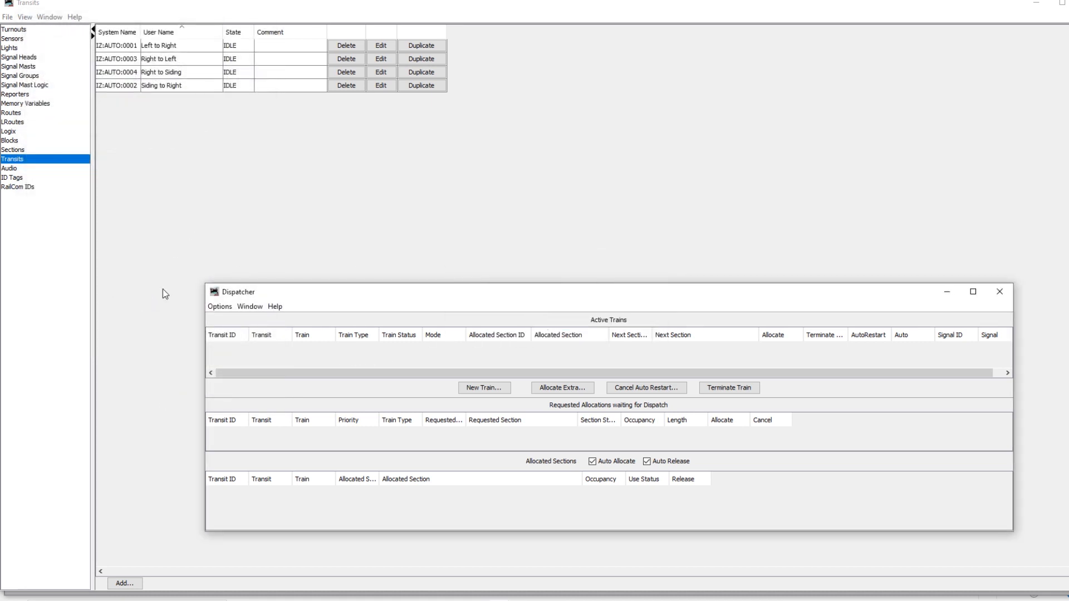
{"action": "left_click", "coordinate": [232, 310]}
{"action": "left_click", "coordinate": [244, 359]}
Step: Set up Bachmann Next 18 in the Left to Right transit with As Far As Pos allocation and Terminate when Done, and try to create it
{"action": "left_click", "coordinate": [474, 391]}
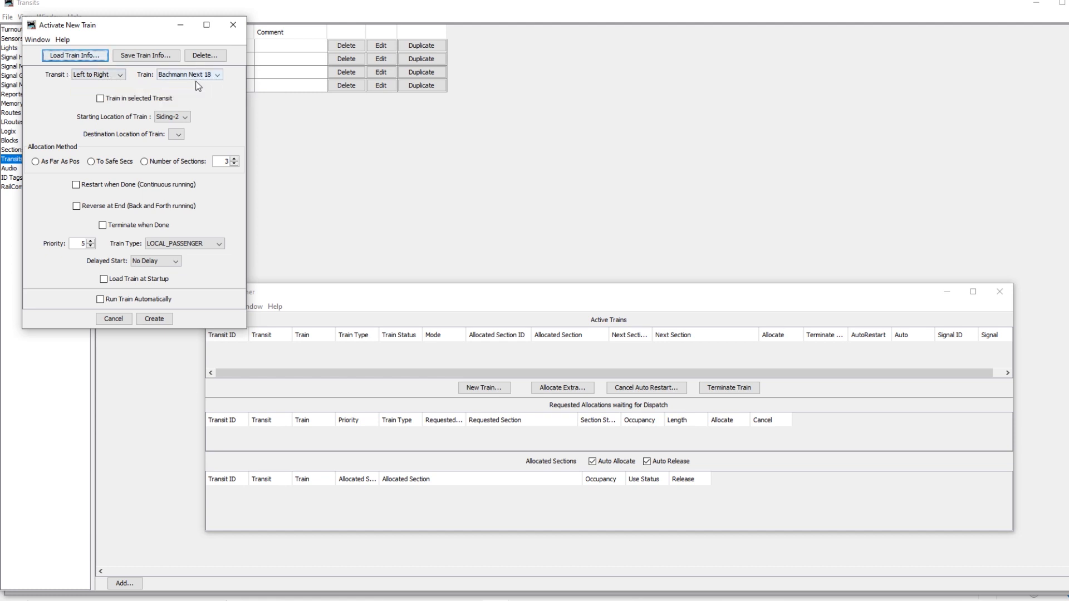
{"action": "left_click", "coordinate": [100, 99]}
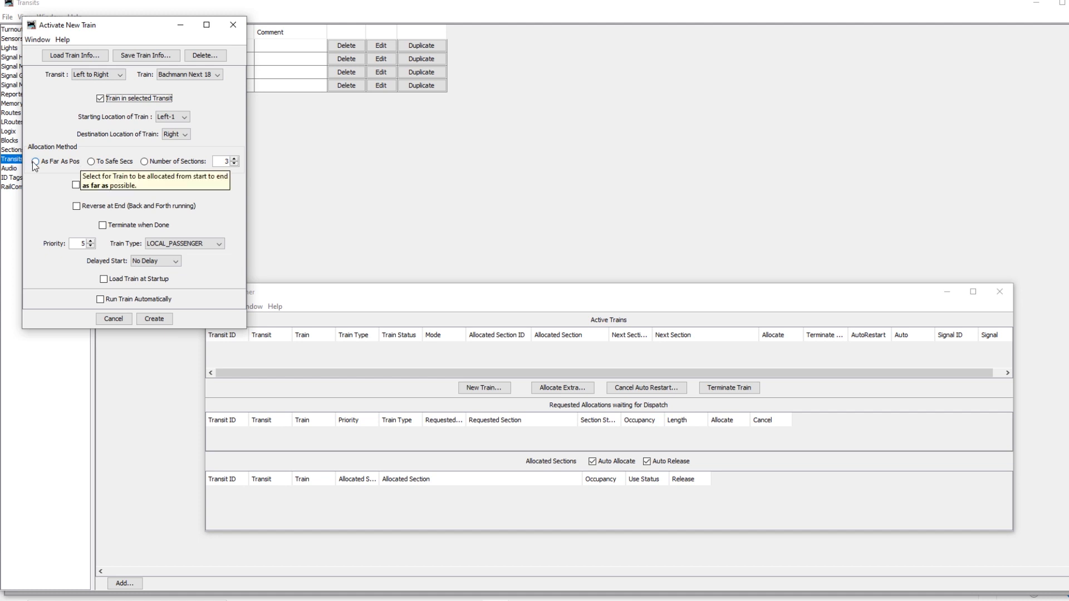
{"action": "left_click", "coordinate": [79, 163]}
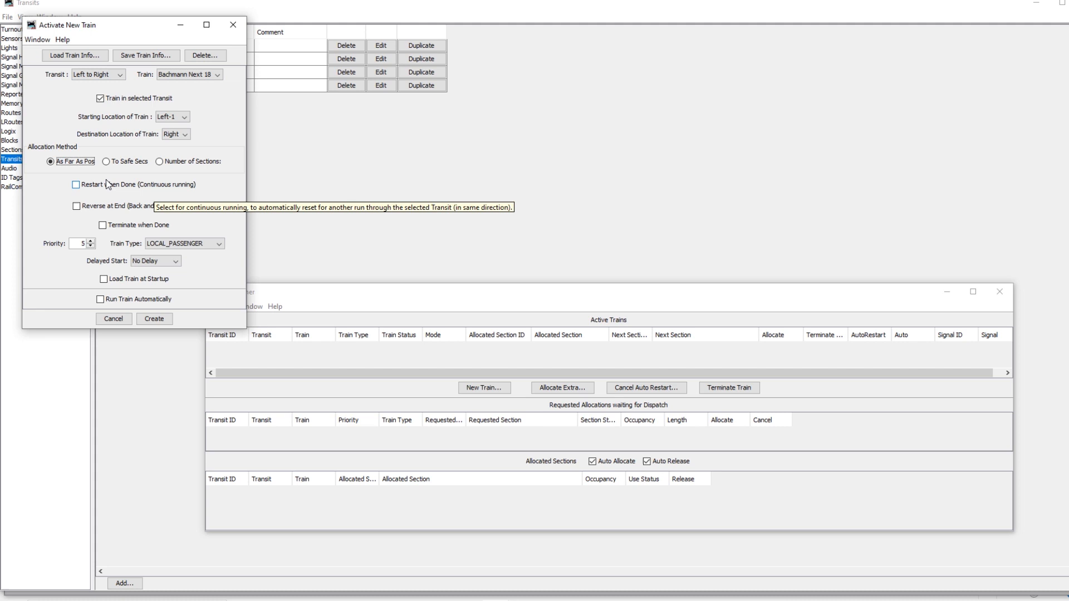
{"action": "left_click", "coordinate": [106, 226]}
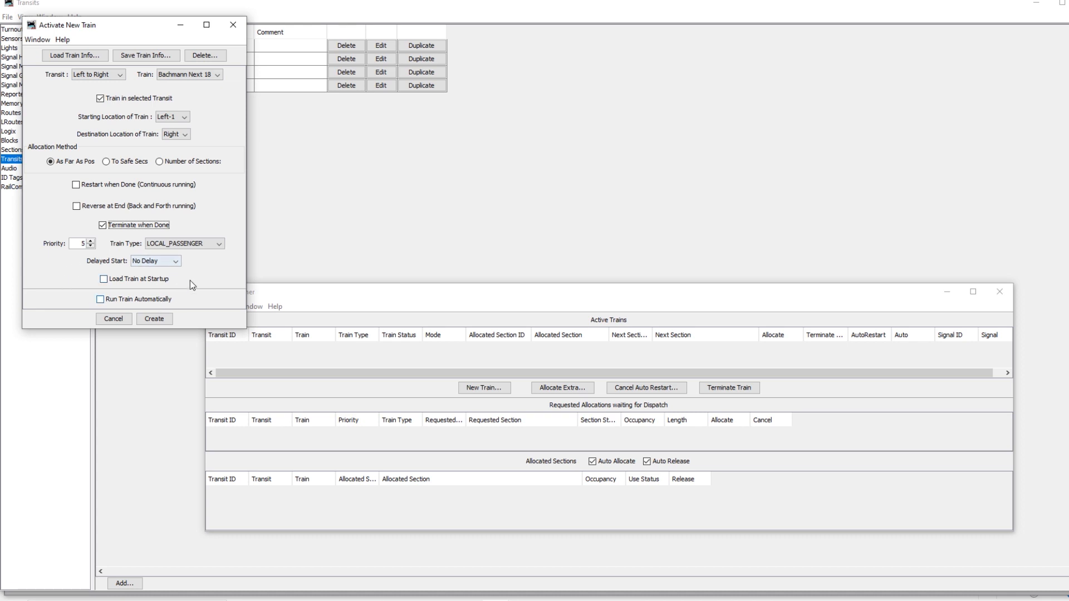
{"action": "left_click", "coordinate": [153, 319]}
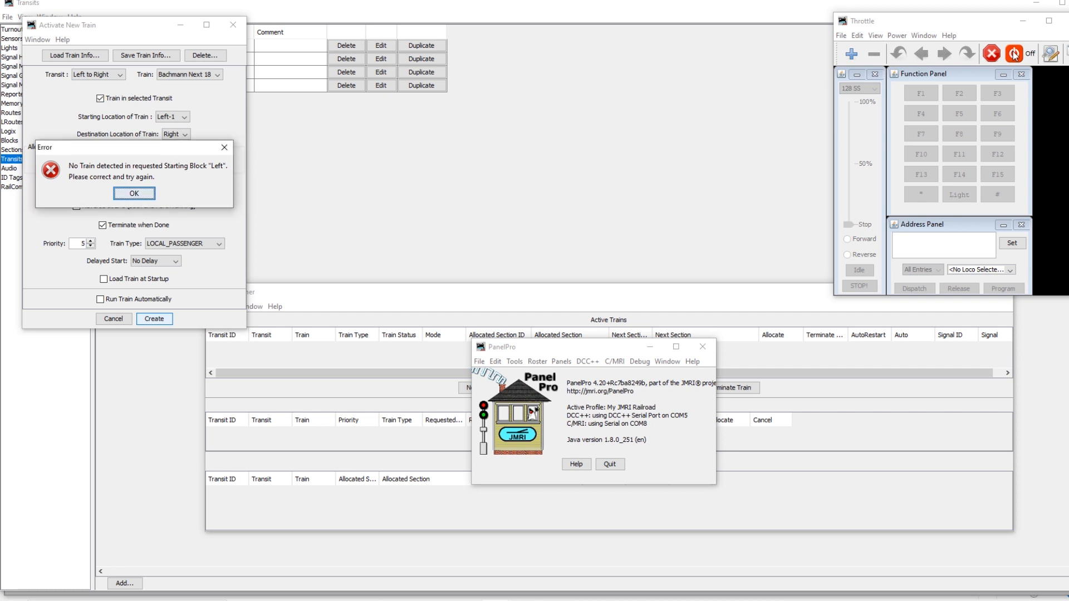
Step: Dismiss the error, turn on the track power from the throttle, and create the Left to Right train
{"action": "left_click", "coordinate": [134, 194]}
{"action": "left_click", "coordinate": [1013, 54]}
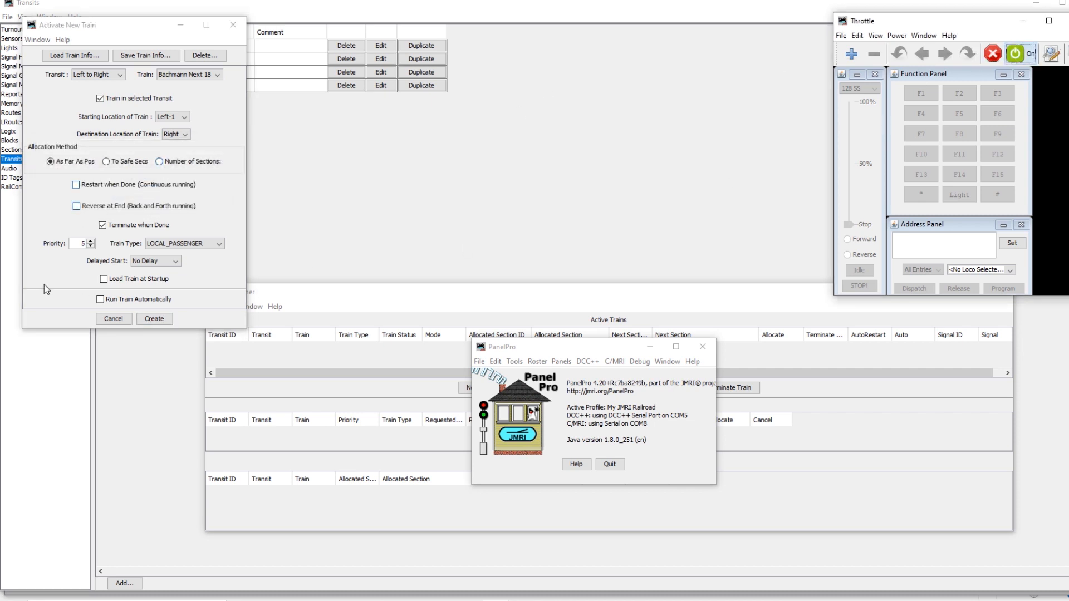
{"action": "left_click", "coordinate": [153, 320]}
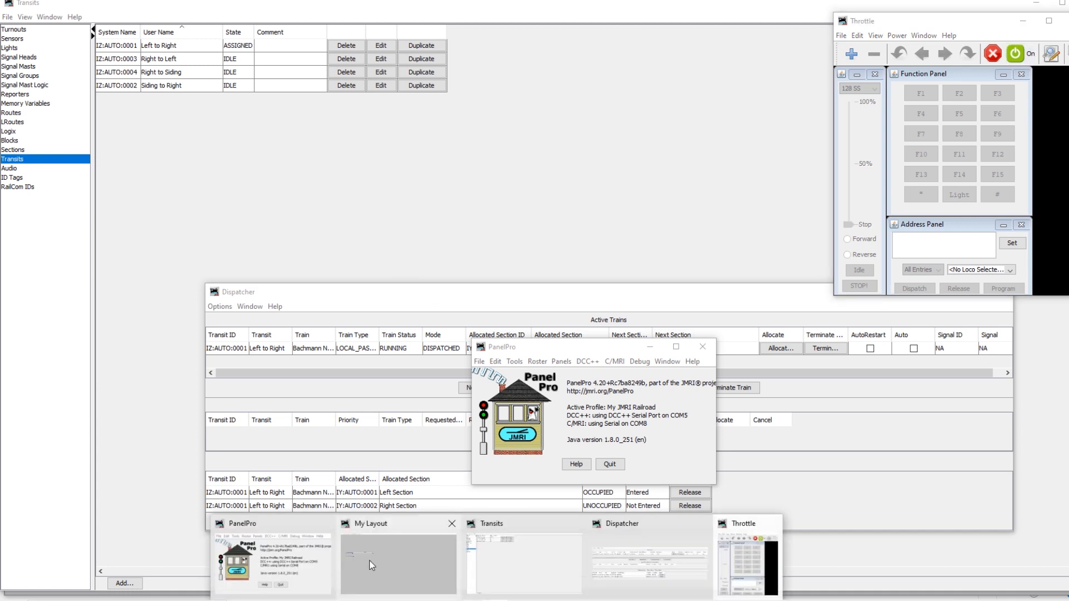
Step: Show the My Layout panel and arrange the Dispatcher and throttle windows side by side below the track diagram
{"action": "left_click", "coordinate": [369, 560]}
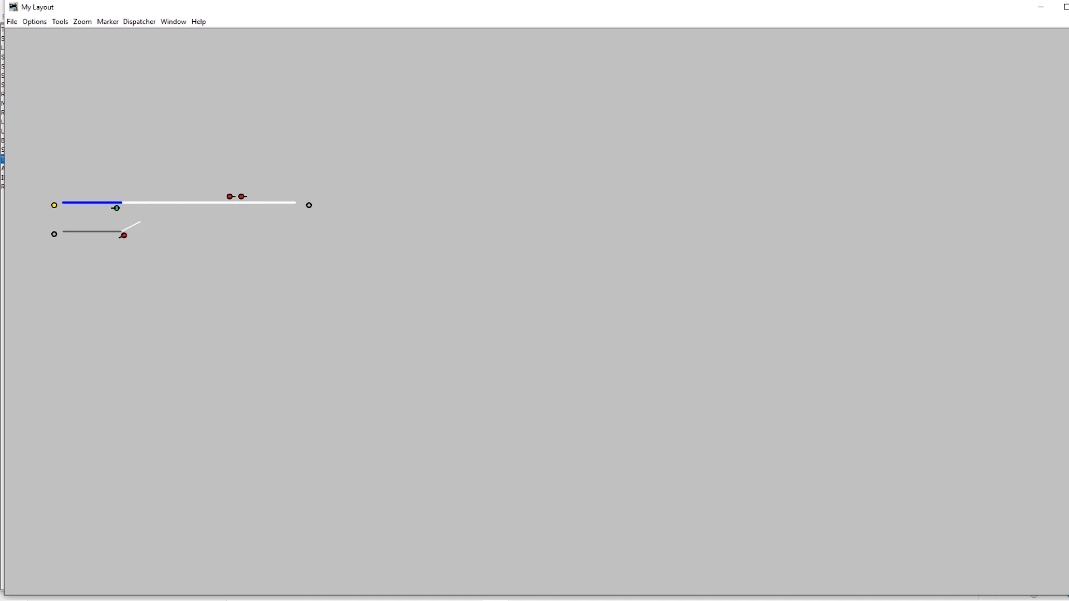
{"action": "left_click", "coordinate": [736, 558]}
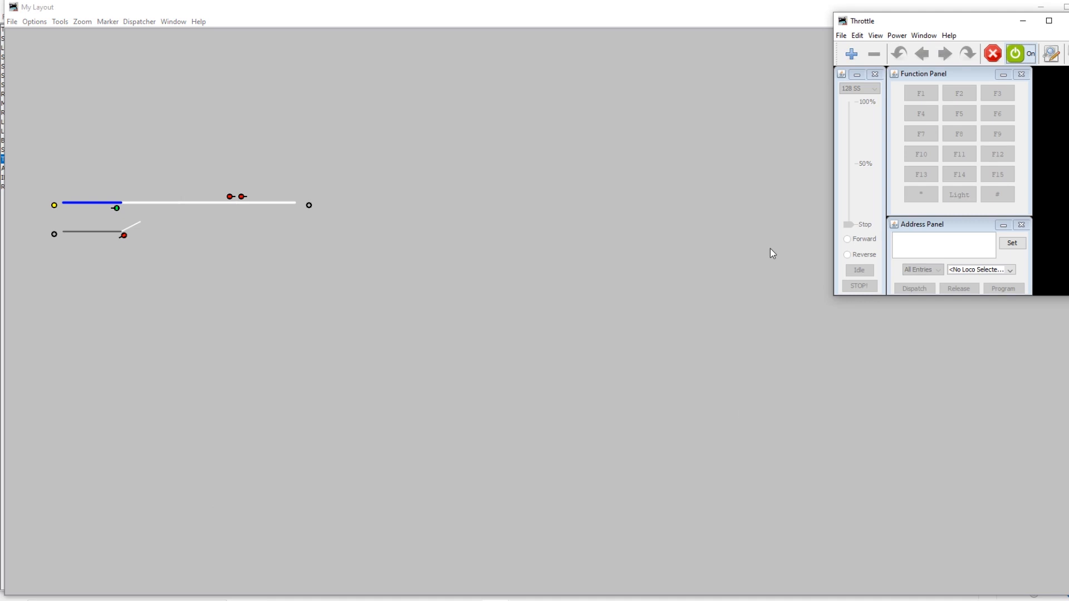
{"action": "mouse_move", "coordinate": [515, 597]}
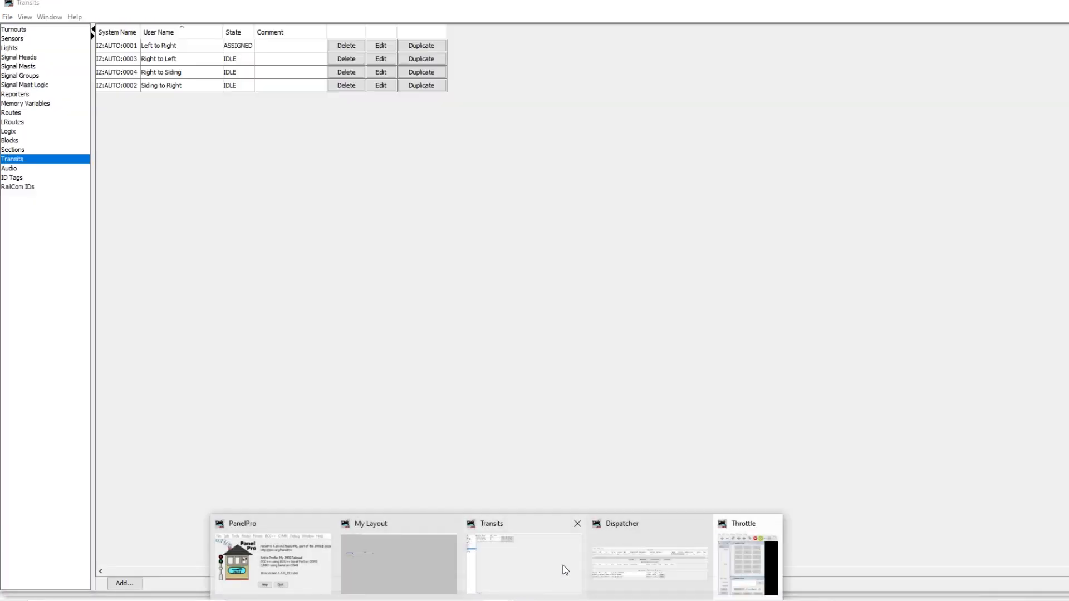
{"action": "left_click", "coordinate": [612, 560]}
{"action": "left_click_drag", "start_coordinate": [531, 289], "coordinate": [356, 324]}
{"action": "left_click_drag", "start_coordinate": [966, 23], "coordinate": [970, 311]}
{"action": "left_click_drag", "start_coordinate": [725, 326], "coordinate": [711, 324]}
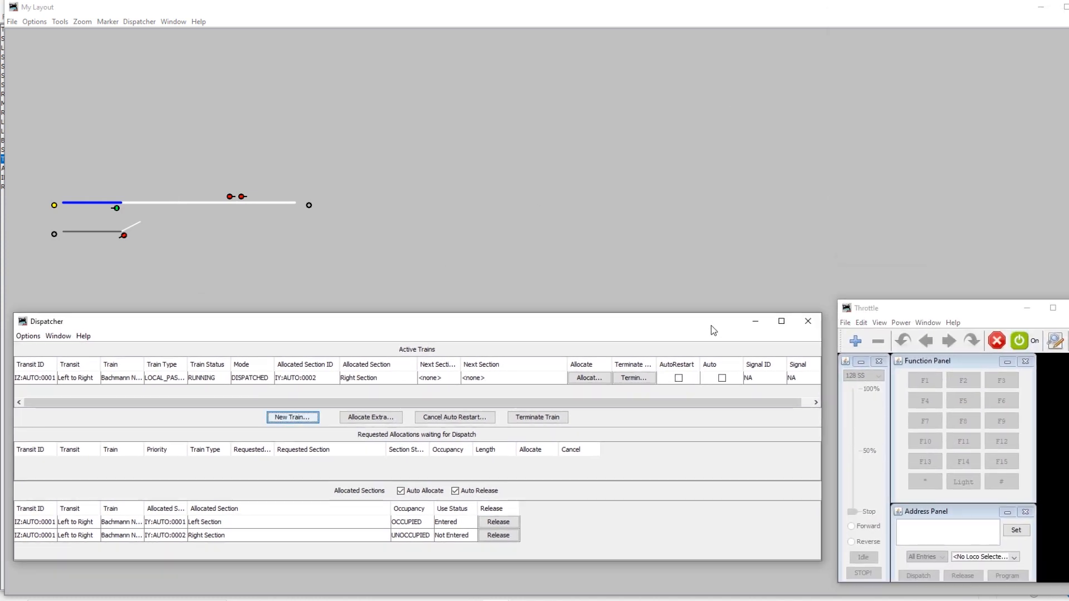
{"action": "left_click_drag", "start_coordinate": [885, 310], "coordinate": [880, 313]}
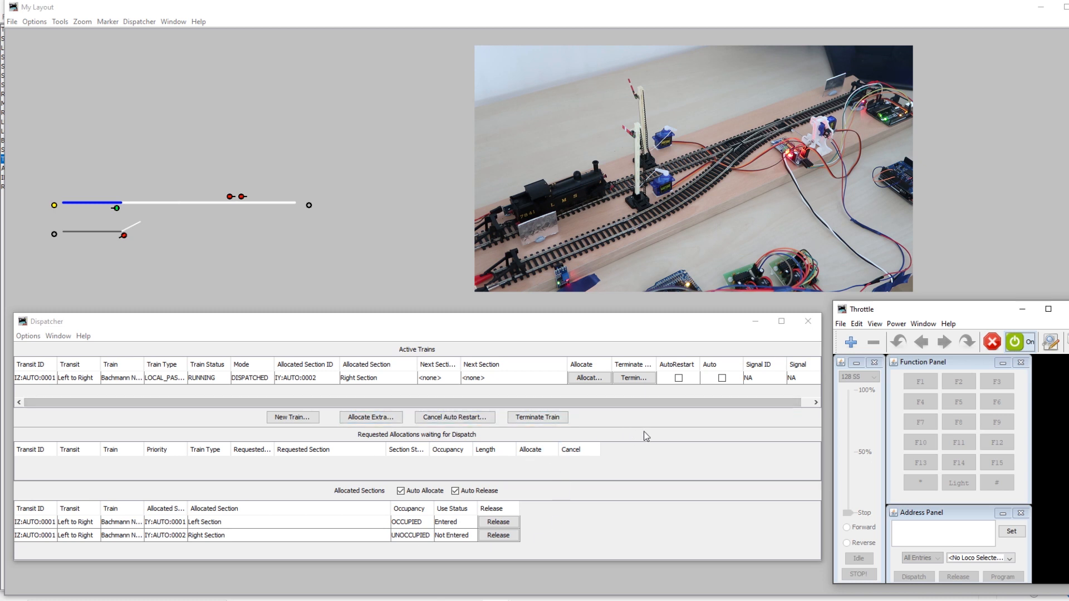
Step: Select Bachmann Next 18 in the throttle, drive it forward into the right section, and stop it
{"action": "left_click", "coordinate": [979, 559]}
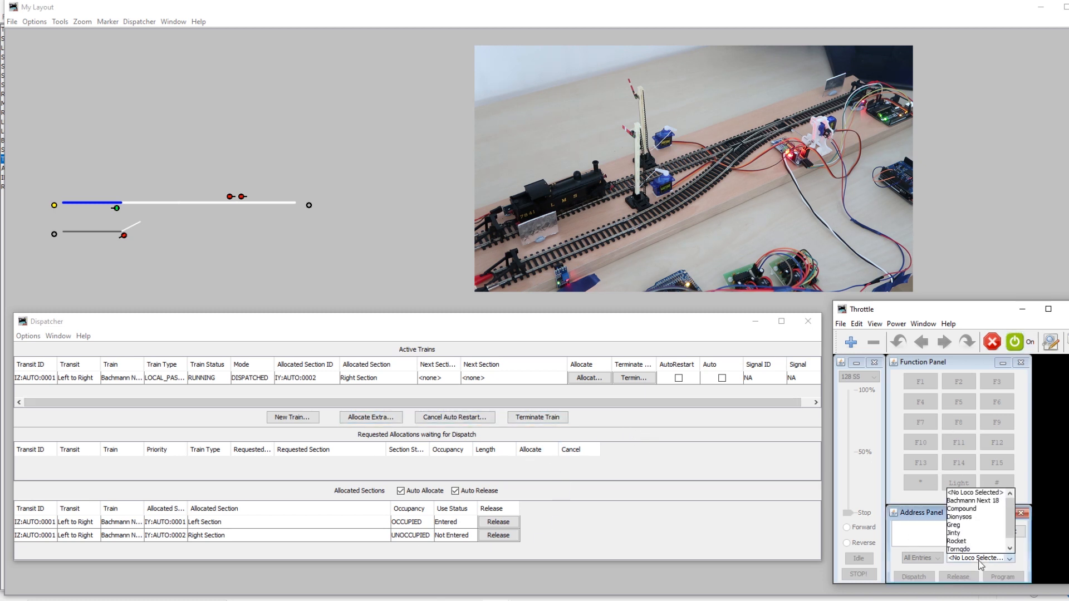
{"action": "left_click", "coordinate": [968, 501]}
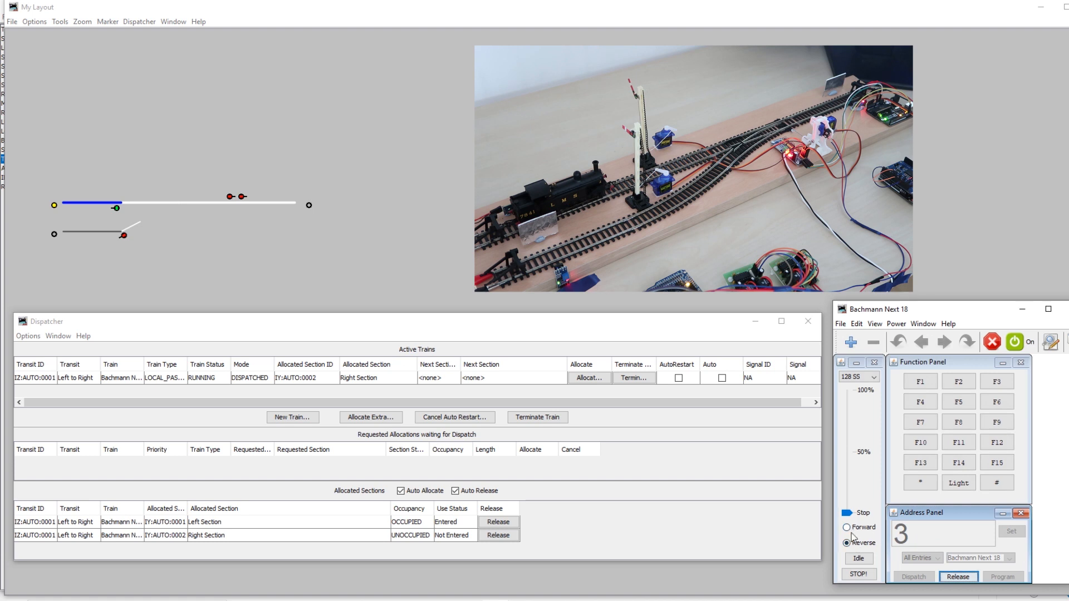
{"action": "left_click", "coordinate": [847, 447]}
{"action": "left_click", "coordinate": [847, 447]}
{"action": "left_click", "coordinate": [849, 451]}
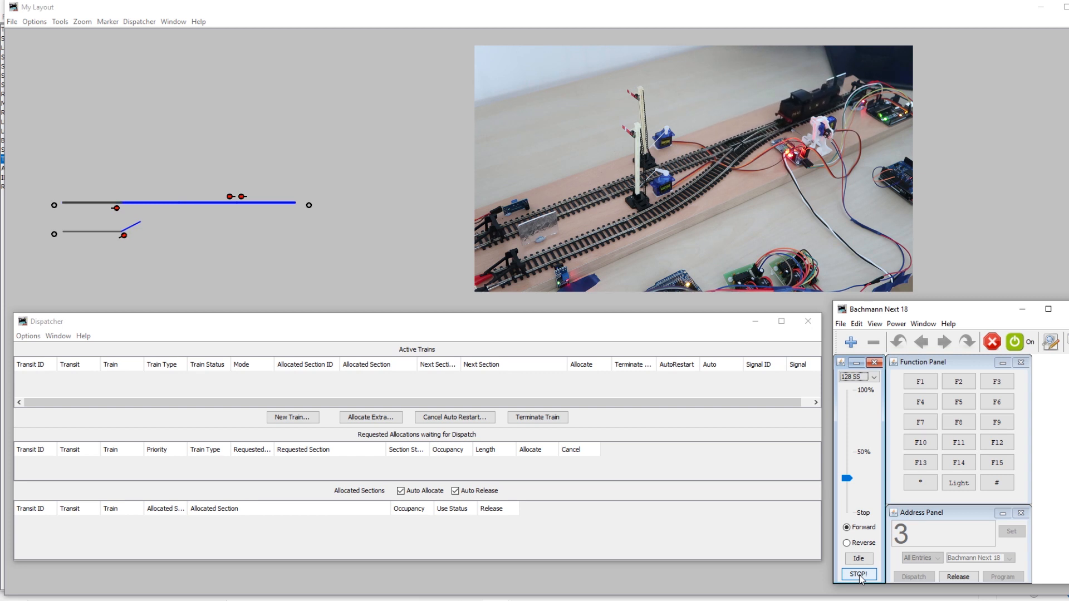
{"action": "left_click", "coordinate": [859, 575]}
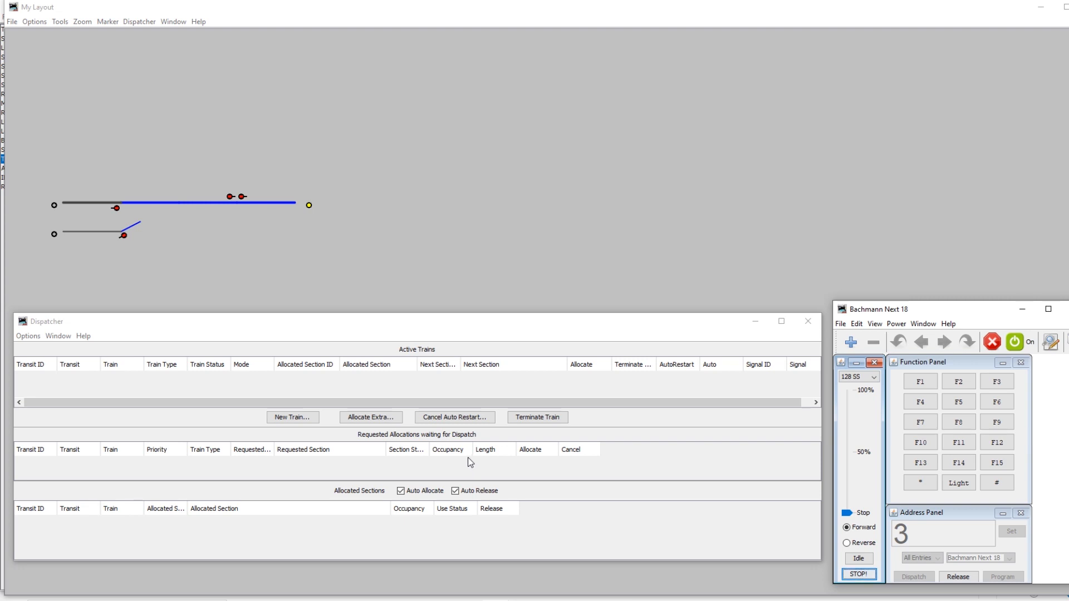
Step: Start another new train for Bachmann Next 18 and assign it to the Right to Left transit
{"action": "left_click", "coordinate": [293, 417]}
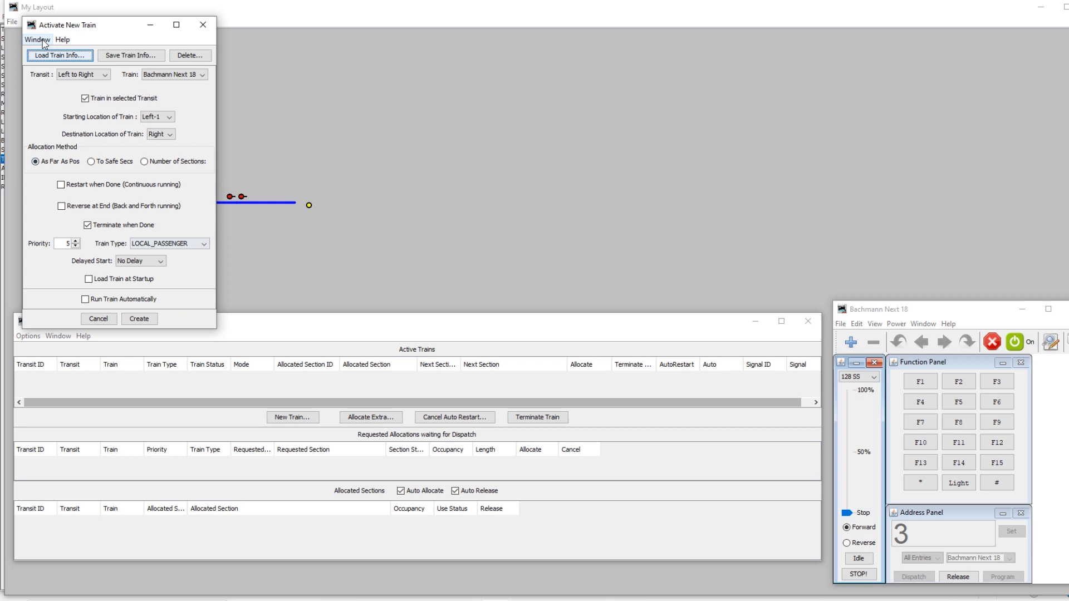
{"action": "left_click", "coordinate": [101, 75]}
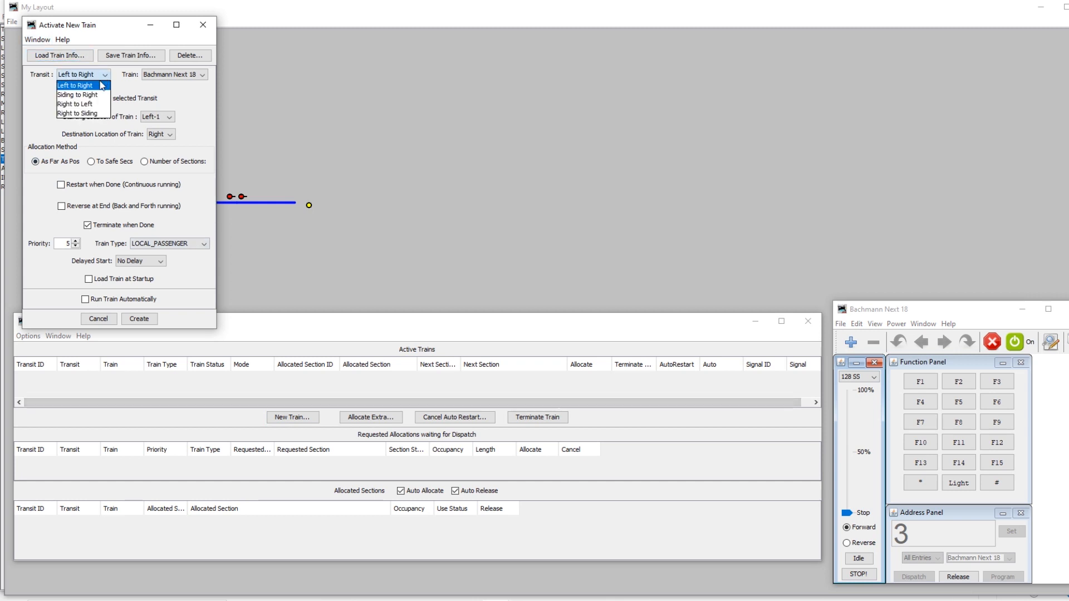
{"action": "left_click", "coordinate": [95, 105]}
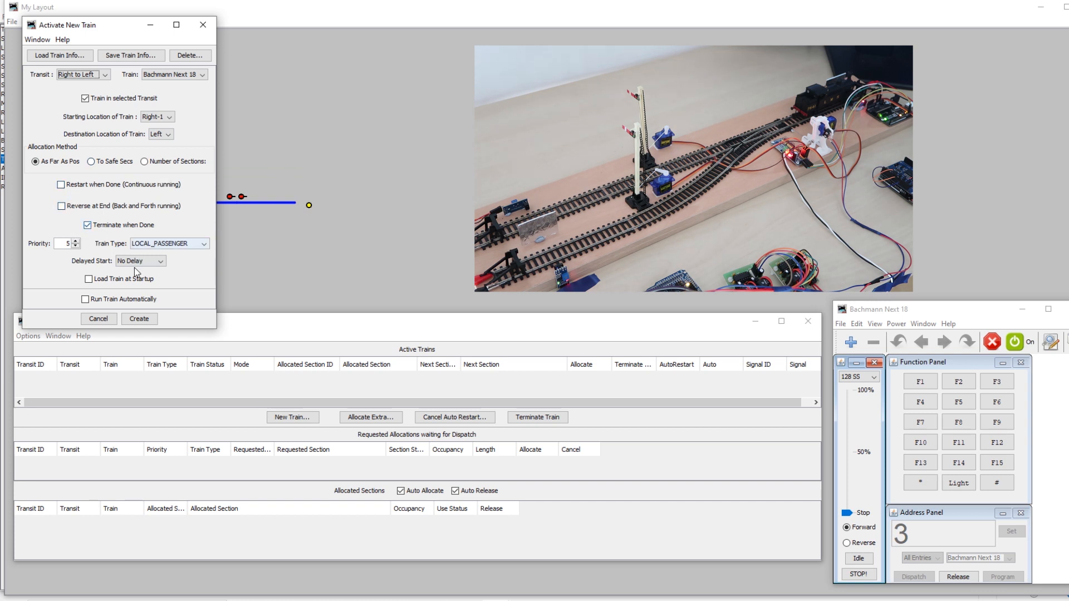
Step: Set the Right to Left train to run automatically in reverse at a default maximum speed of 20 %, and create it
{"action": "left_click", "coordinate": [85, 300]}
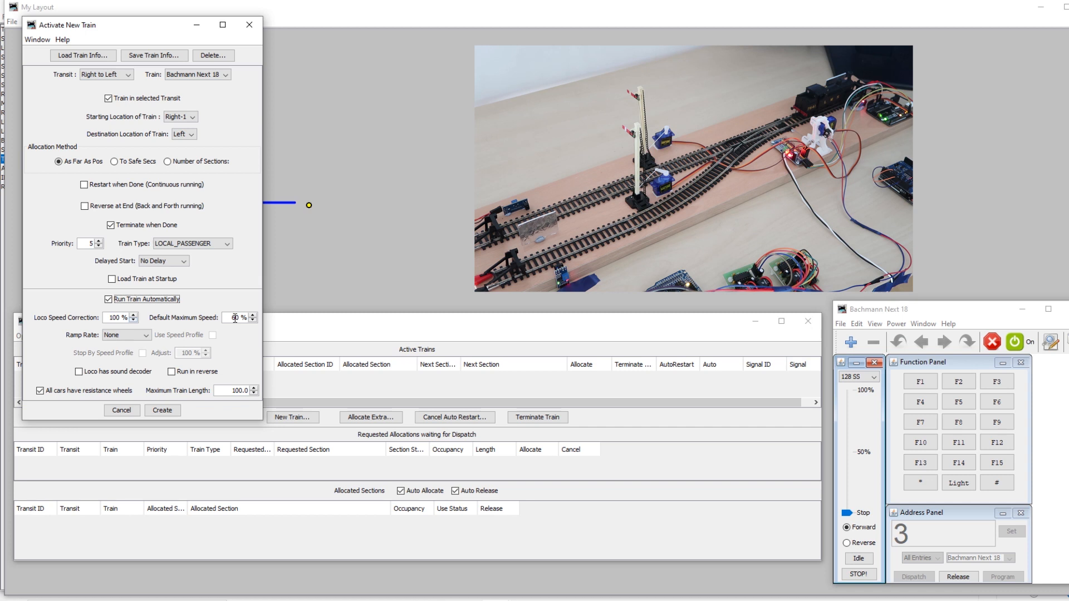
{"action": "left_click", "coordinate": [233, 318]}
{"action": "left_click_drag", "start_coordinate": [238, 318], "coordinate": [230, 318]}
{"action": "left_click", "coordinate": [171, 373]}
{"action": "left_click", "coordinate": [163, 410]}
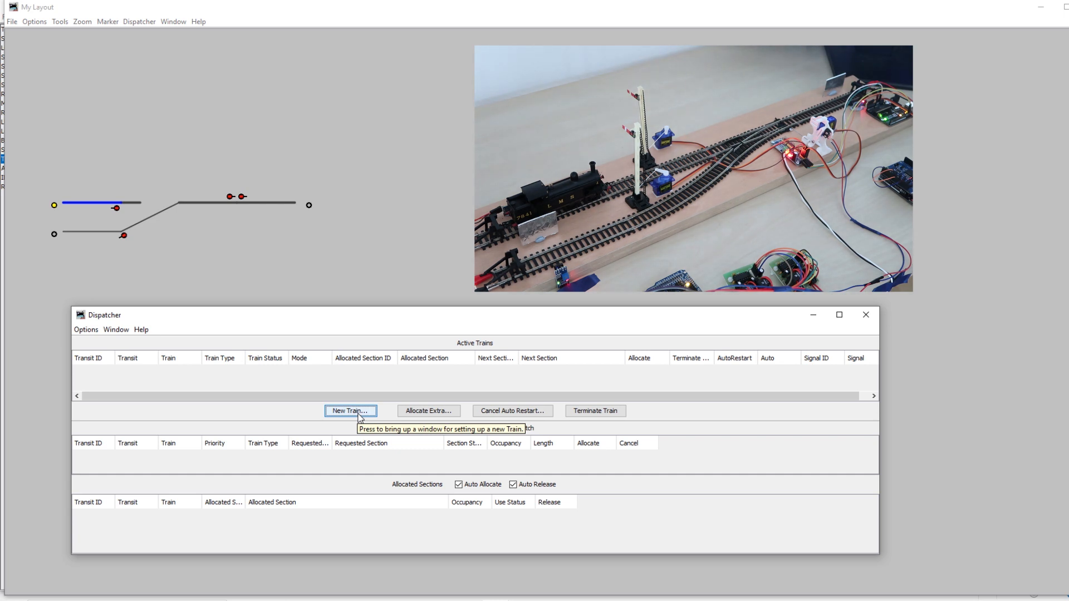
Step: Create an automatic Left to Right train for Bachmann Next 18 with Reverse at End enabled and Run in reverse disabled
{"action": "left_click", "coordinate": [359, 415]}
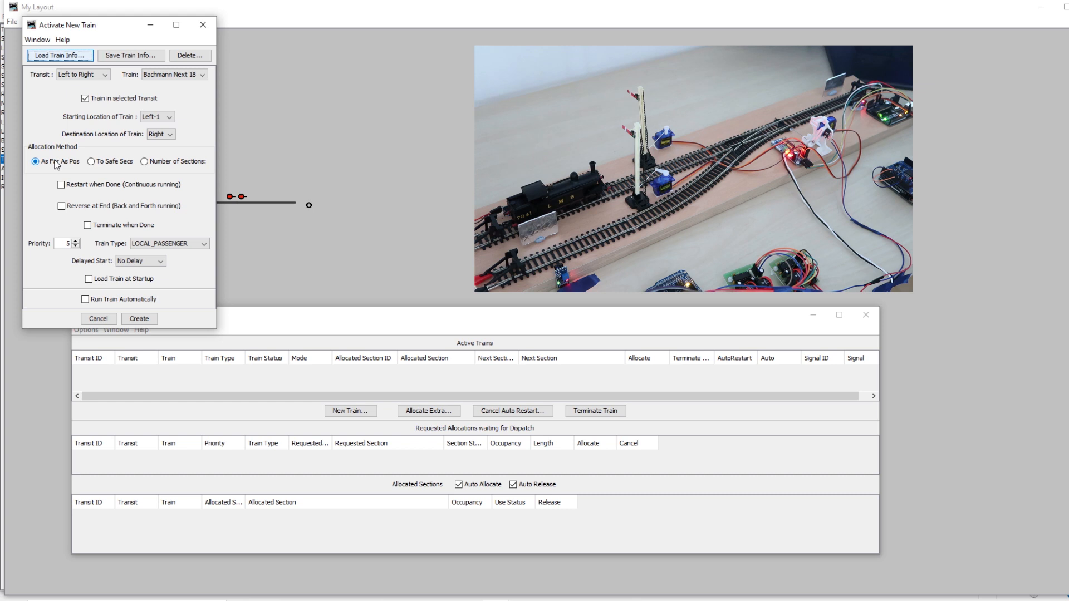
{"action": "left_click", "coordinate": [61, 207]}
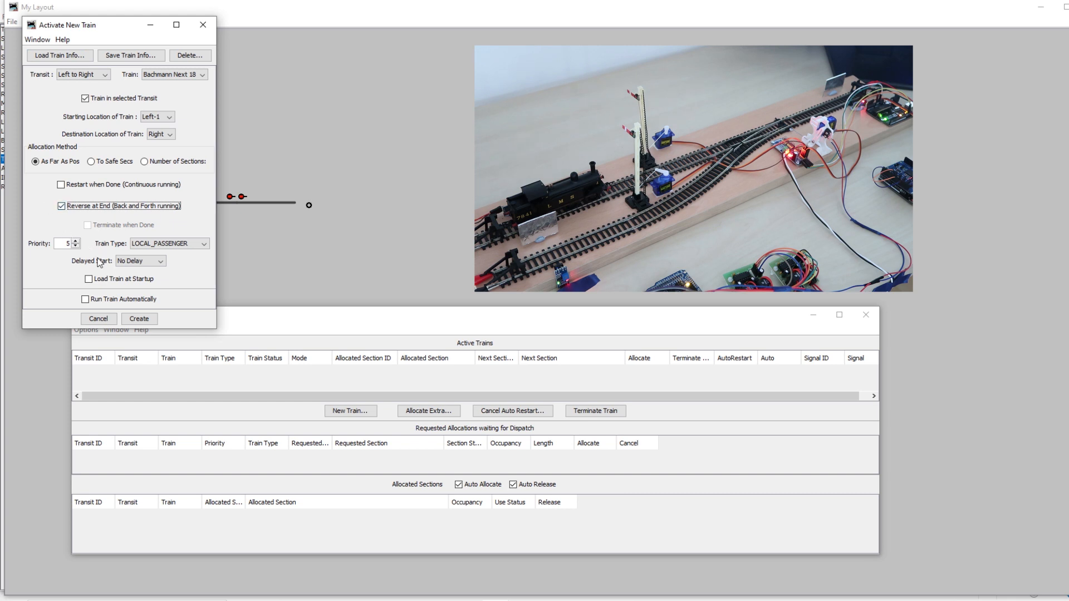
{"action": "left_click", "coordinate": [99, 301]}
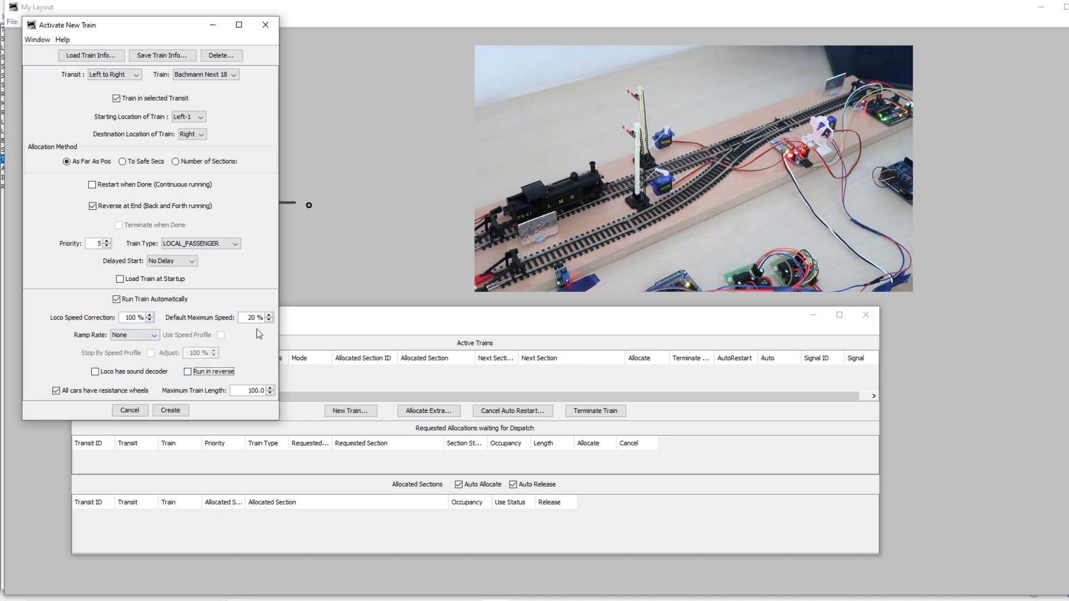
{"action": "left_click", "coordinate": [175, 411]}
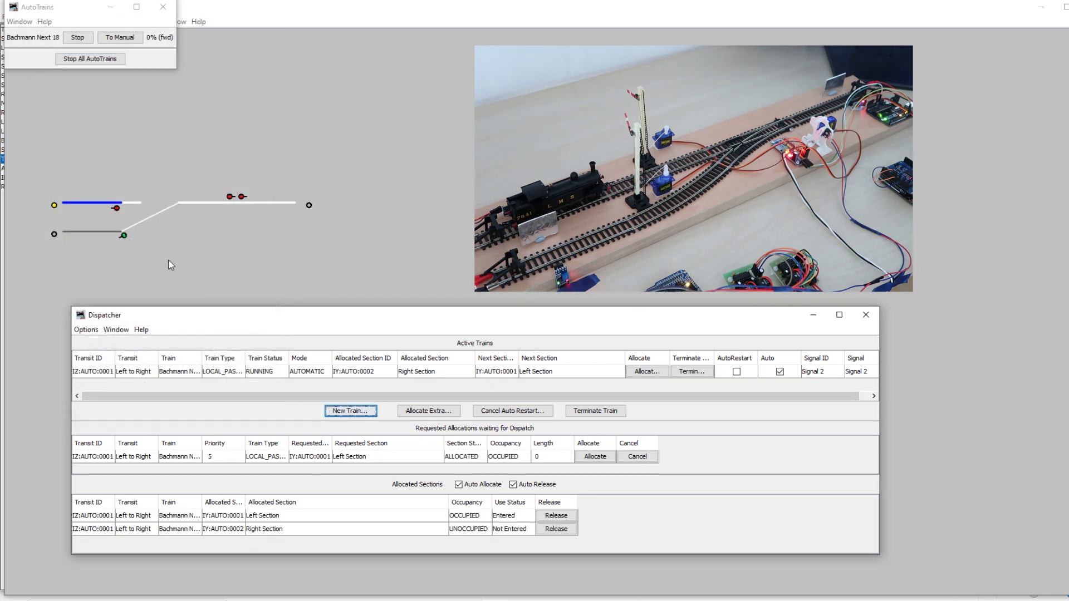
Step: Set the turnout for the straight route and create an automatic Left to Right train for Bachmann Next 18 from Left-1 to Right
{"action": "left_click", "coordinate": [181, 209]}
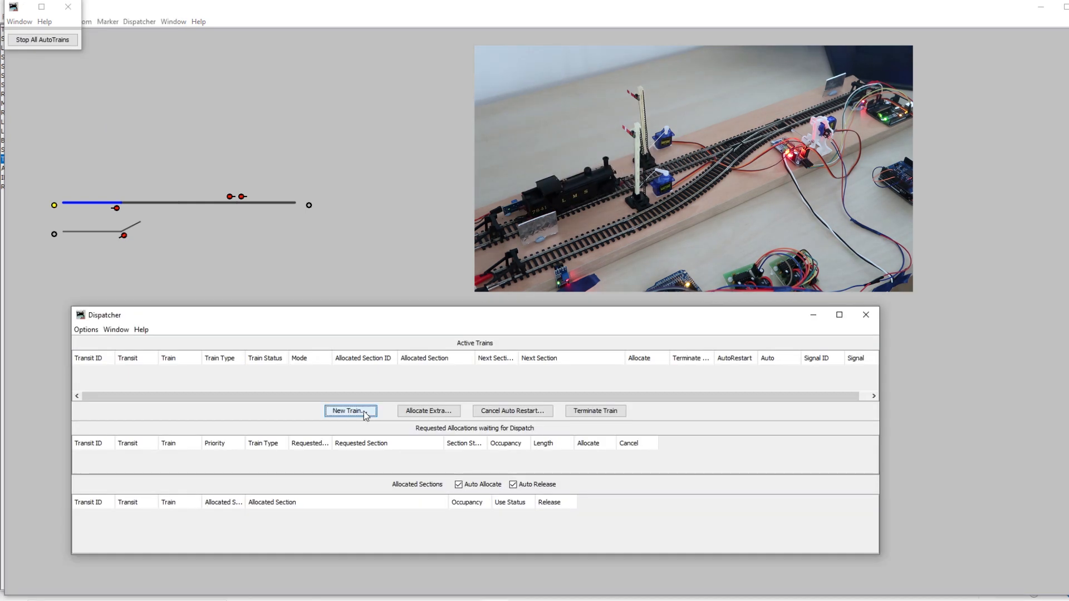
{"action": "left_click", "coordinate": [364, 414]}
{"action": "left_click", "coordinate": [85, 99]}
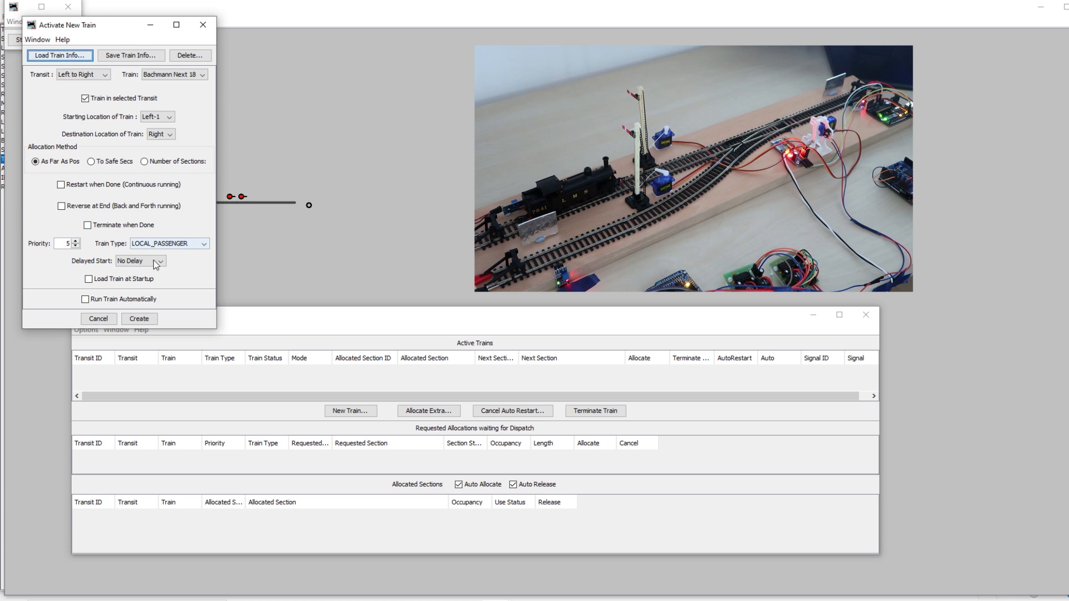
{"action": "left_click", "coordinate": [103, 300]}
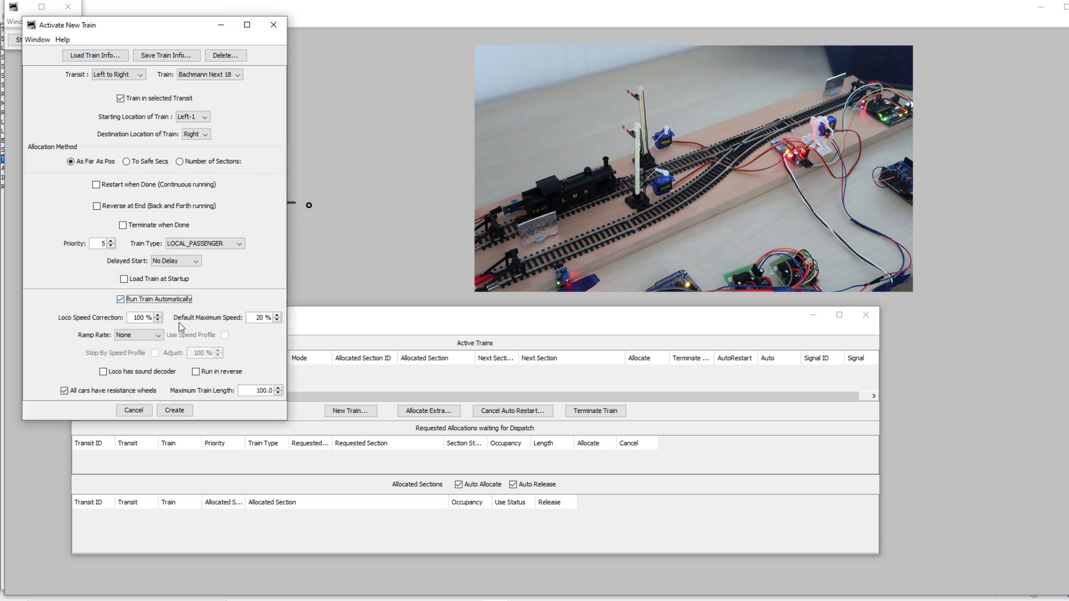
{"action": "left_click", "coordinate": [180, 412]}
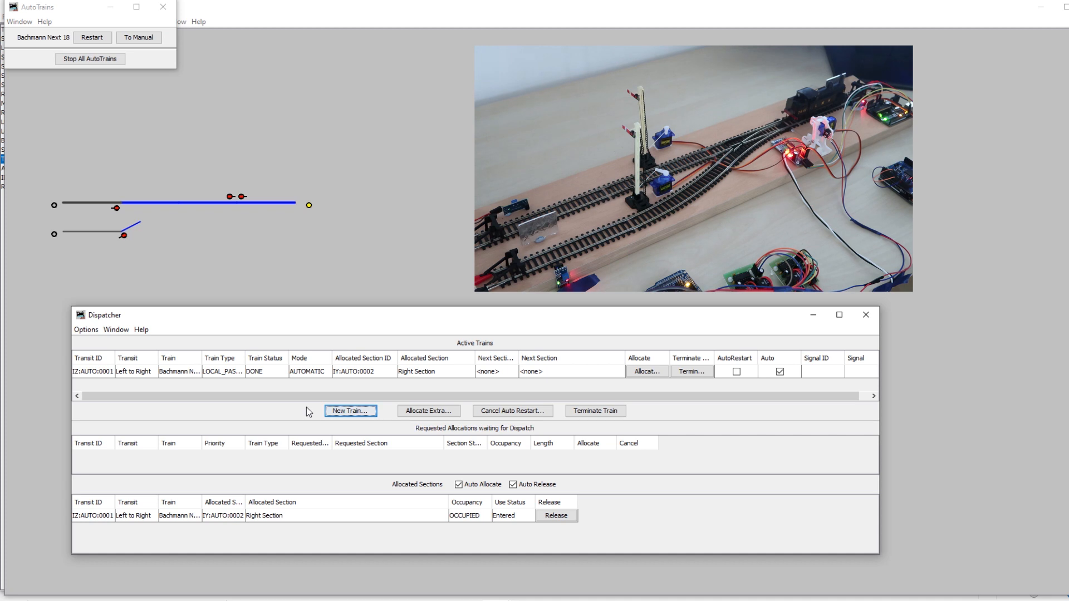
Step: Create an automatic Right to Siding train for Bachmann Next 18, running in reverse at a default maximum speed of 20 %
{"action": "left_click", "coordinate": [350, 411]}
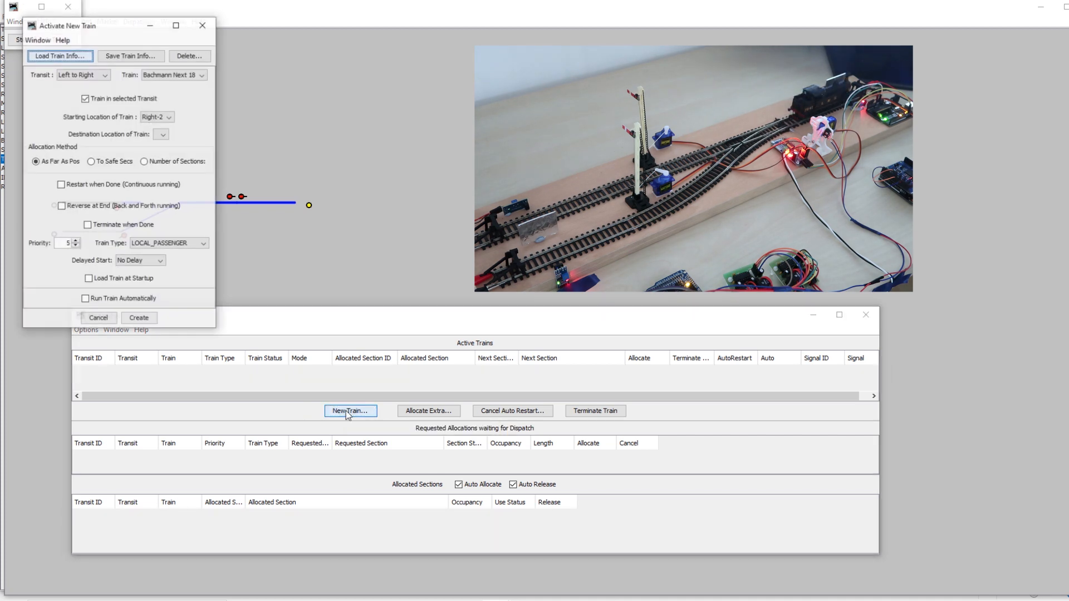
{"action": "left_click", "coordinate": [83, 75]}
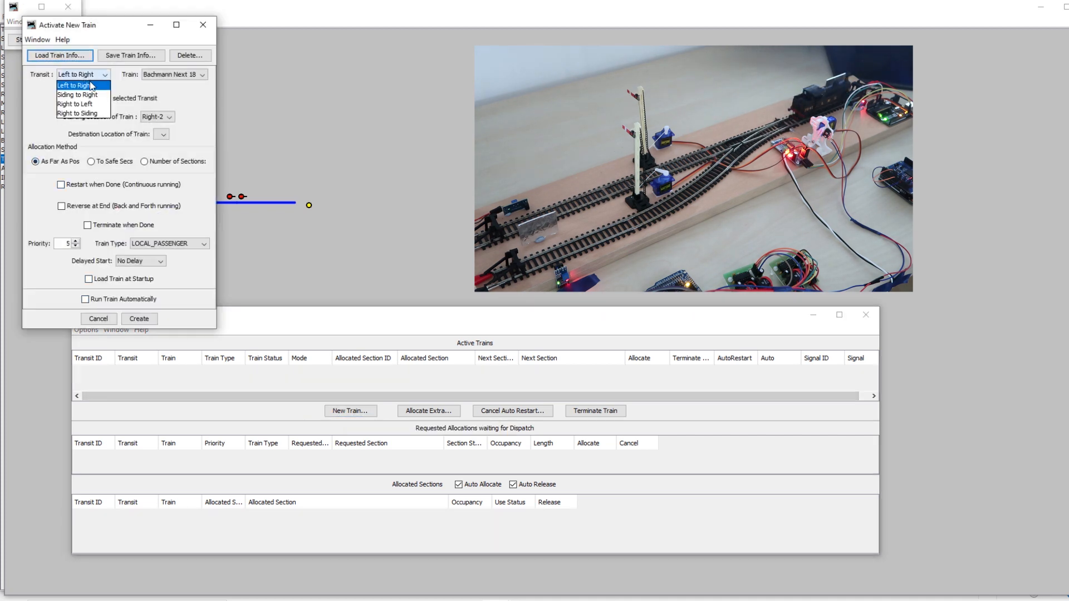
{"action": "left_click", "coordinate": [107, 113]}
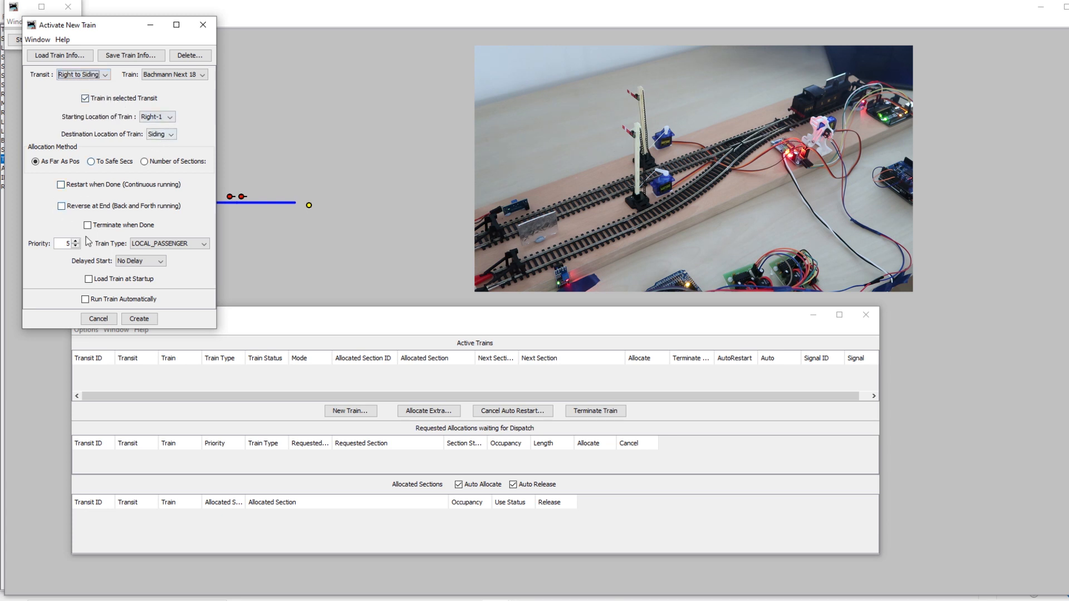
{"action": "left_click", "coordinate": [85, 299]}
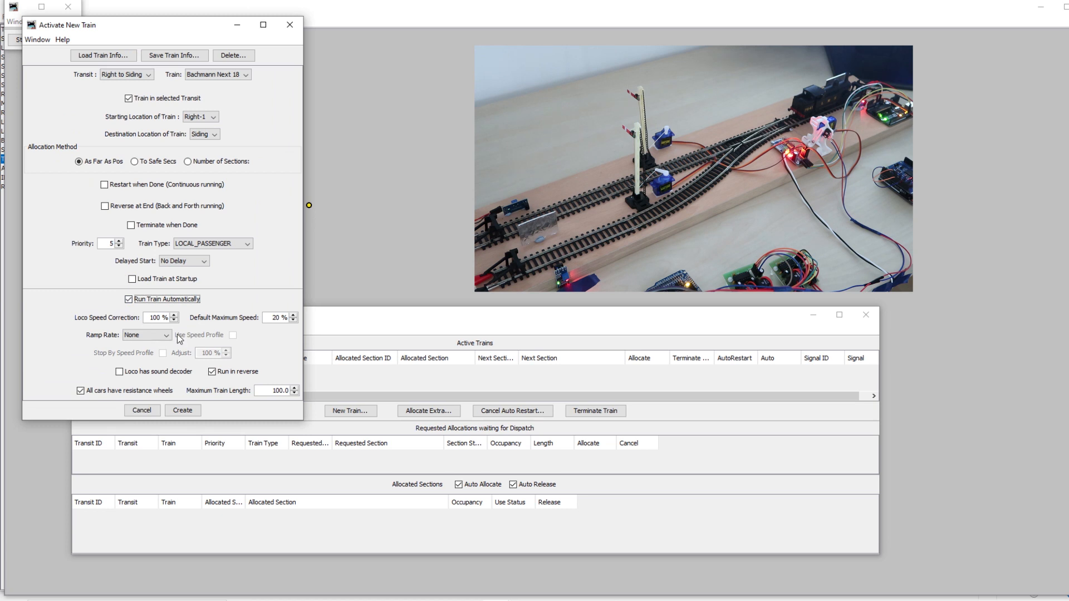
{"action": "left_click", "coordinate": [183, 411]}
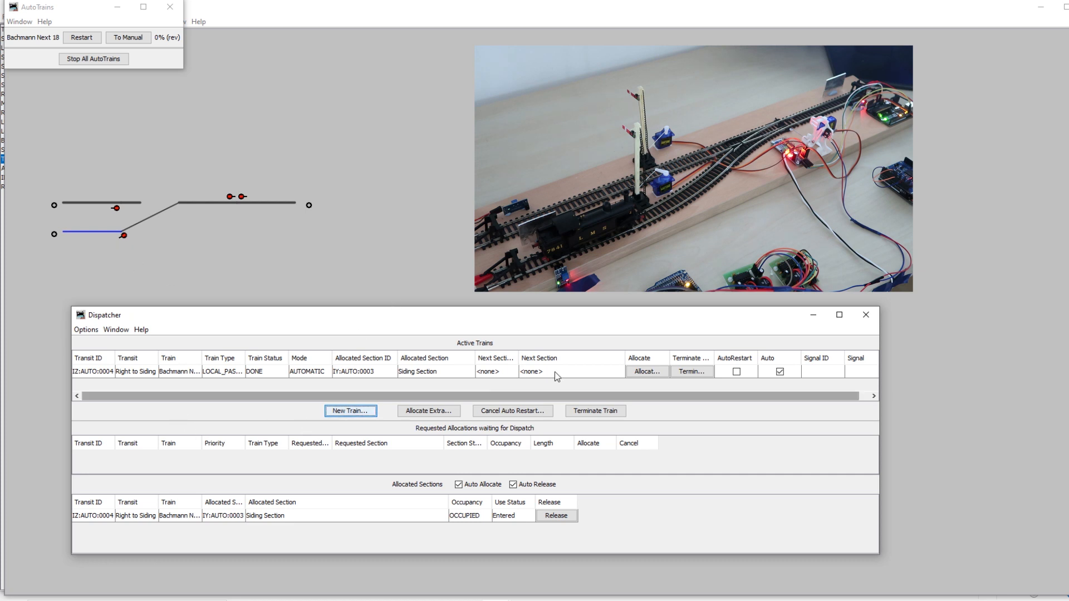
Step: Terminate the Right to Siding train and open the form for another new train
{"action": "left_click", "coordinate": [687, 372]}
{"action": "left_click", "coordinate": [350, 410]}
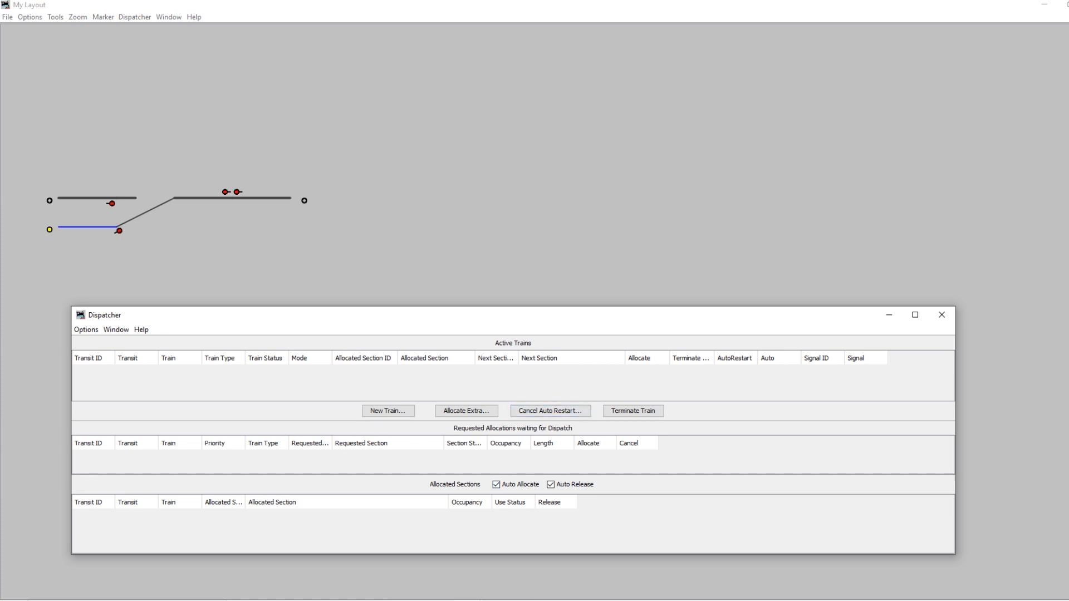
Step: Switch to the Sections table and remove the direction sensors from the signal logic
{"action": "left_click", "coordinate": [469, 600]}
{"action": "left_click", "coordinate": [461, 571]}
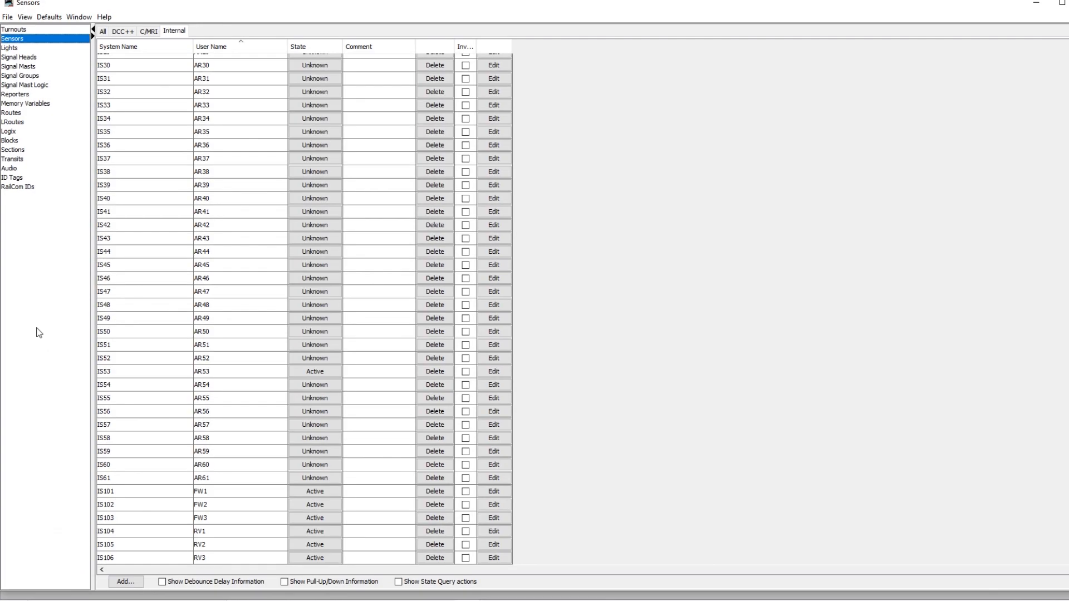
{"action": "left_click", "coordinate": [10, 149]}
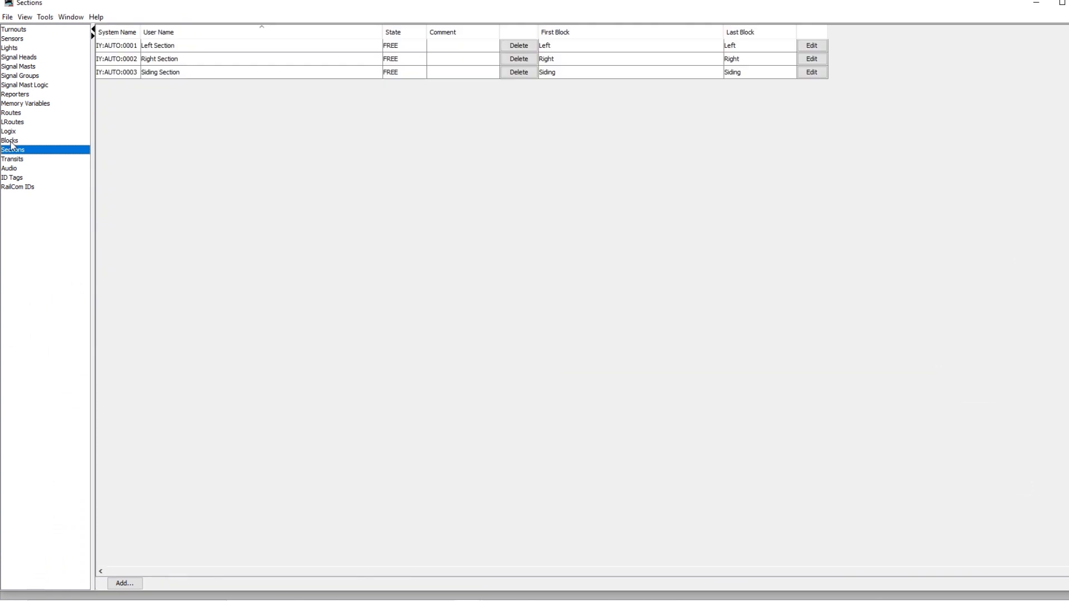
{"action": "left_click", "coordinate": [45, 17]}
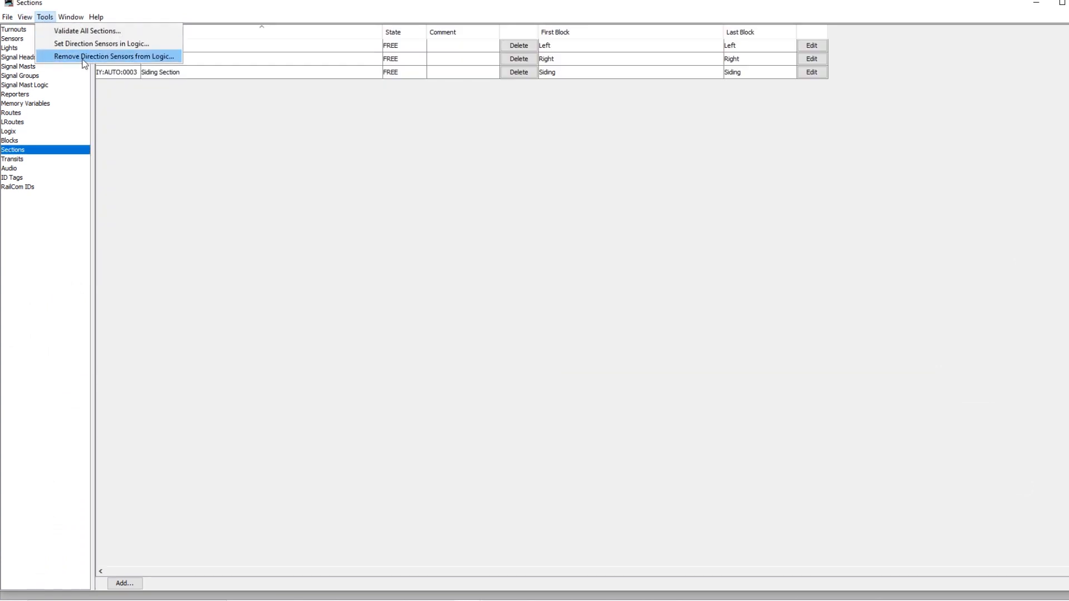
{"action": "left_click", "coordinate": [83, 58]}
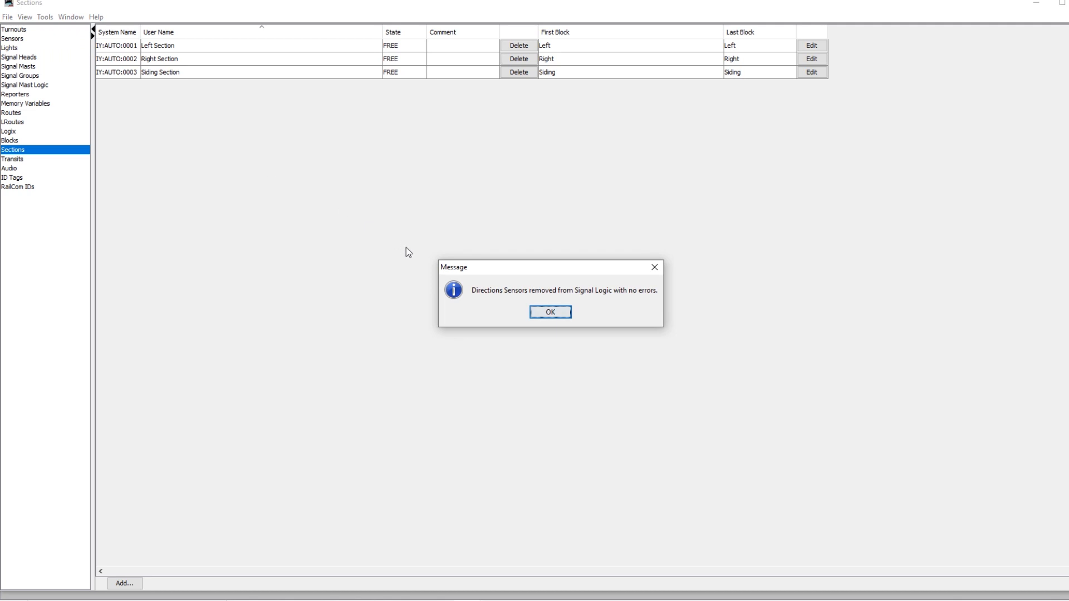
{"action": "left_click", "coordinate": [561, 313]}
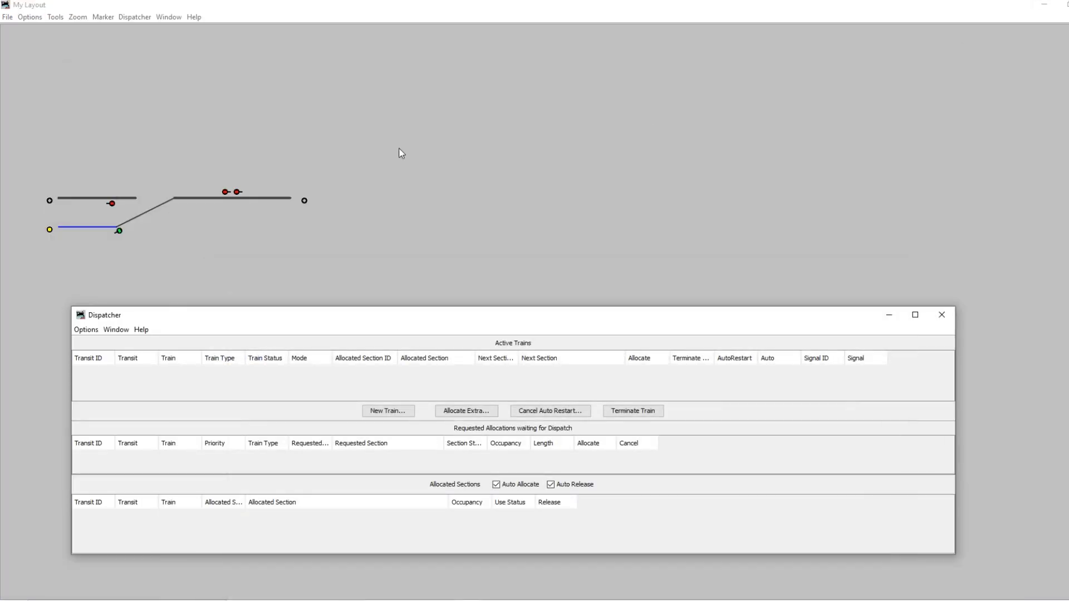
Step: Toggle the turnout on the My Layout panel to check the signals, ending on the straight route
{"action": "left_click", "coordinate": [172, 201]}
{"action": "left_click", "coordinate": [174, 201]}
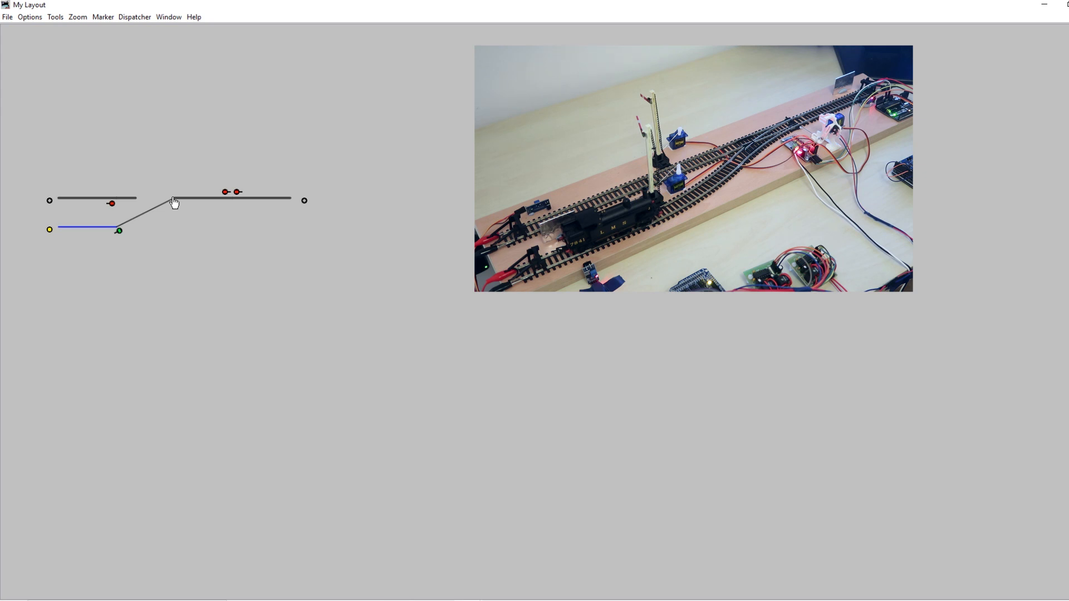
{"action": "left_click", "coordinate": [175, 202]}
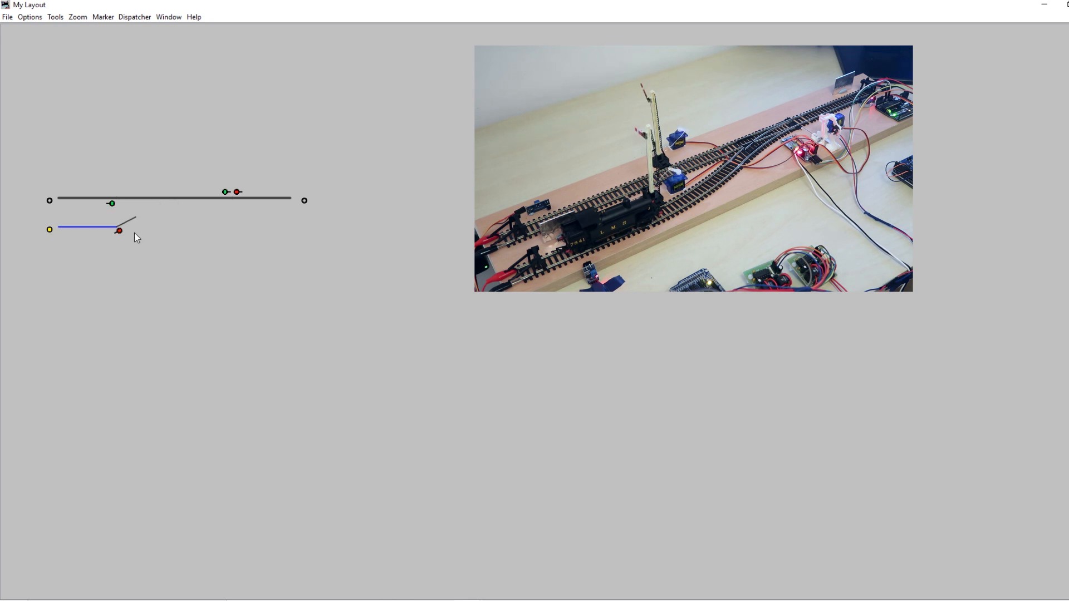
Step: Apply the Dispatcher options with Trust Known State of Turnouts unticked, and save them
{"action": "mouse_move", "coordinate": [482, 596]}
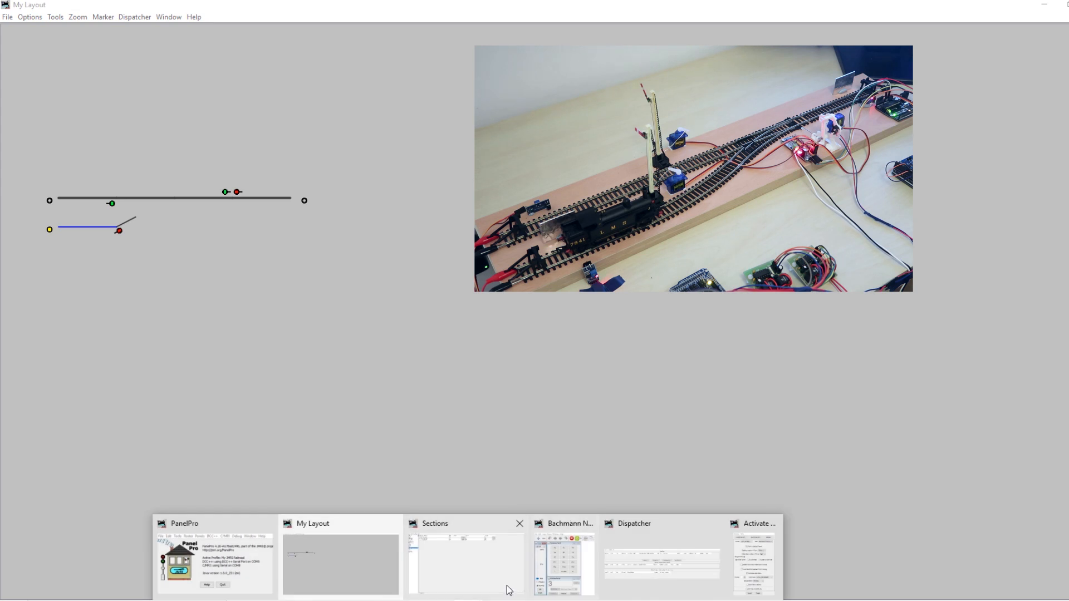
{"action": "left_click", "coordinate": [674, 558]}
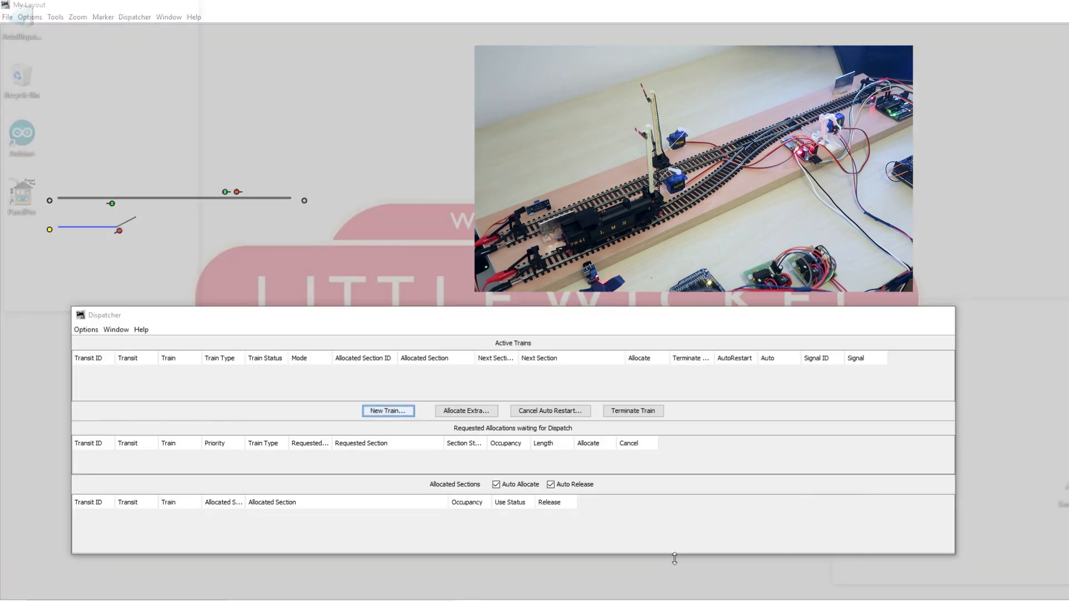
{"action": "left_click", "coordinate": [86, 329]}
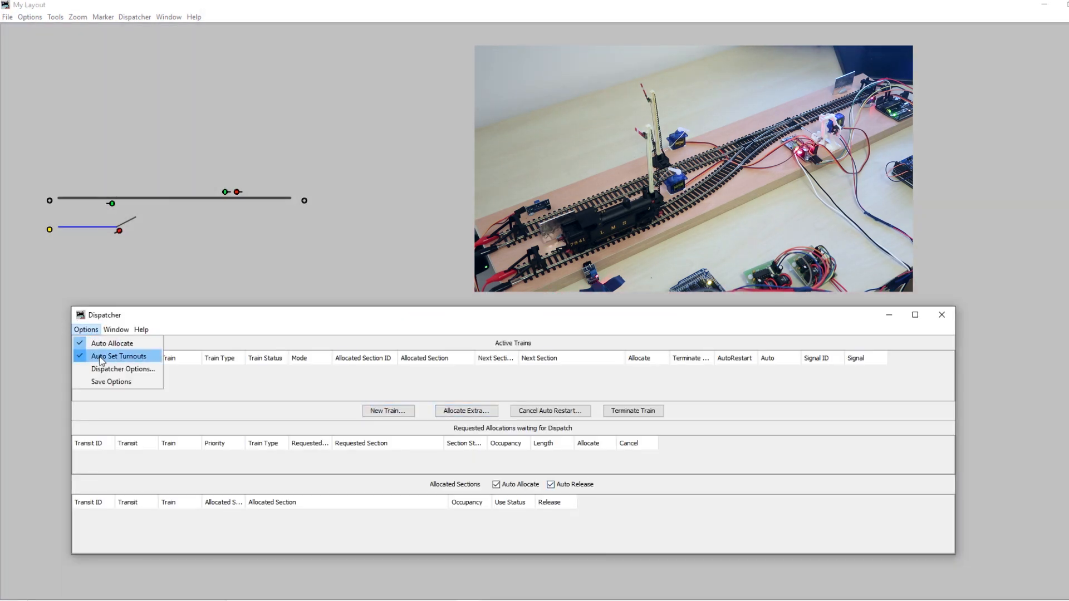
{"action": "left_click", "coordinate": [119, 369]}
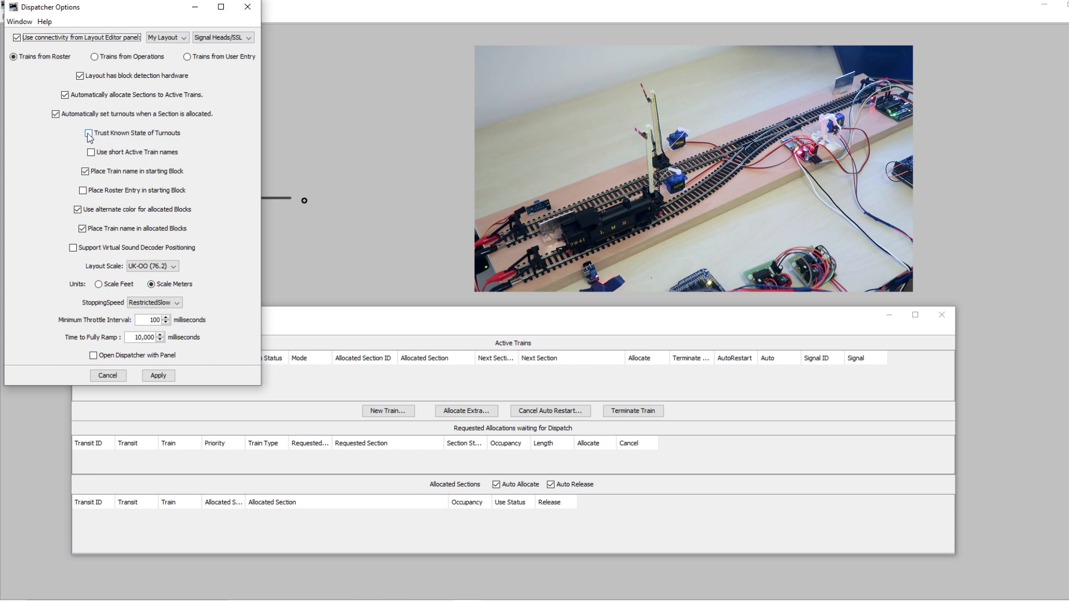
{"action": "left_click", "coordinate": [158, 376]}
{"action": "left_click", "coordinate": [87, 330]}
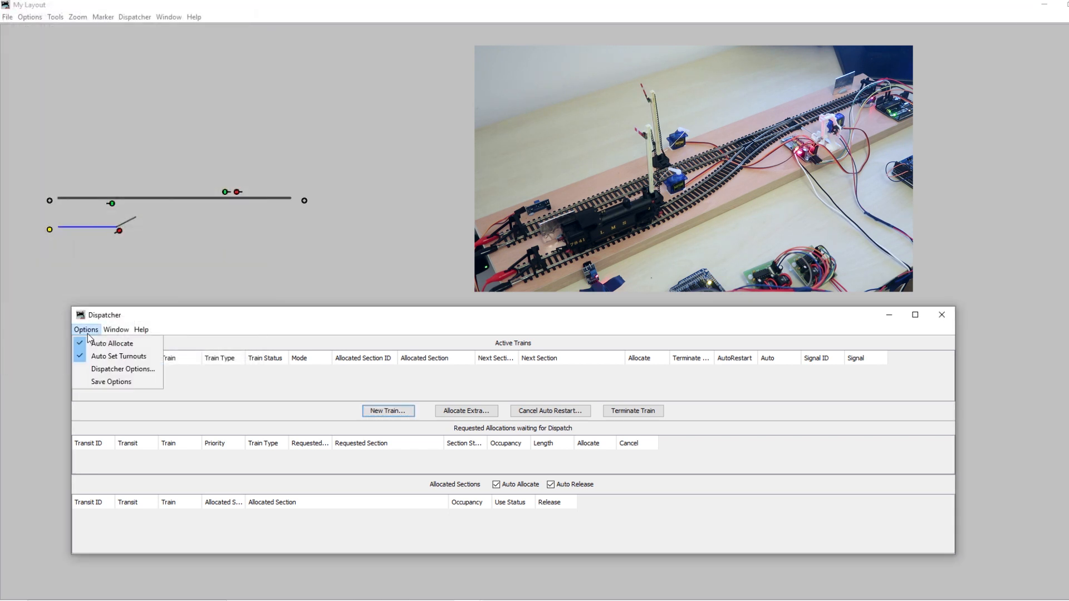
{"action": "left_click", "coordinate": [106, 385]}
Step: Create an automatic Siding to Right train for Bachmann Next 18 with Terminate when Done, 30 % default maximum speed and Run in reverse disabled
{"action": "left_click", "coordinate": [387, 411]}
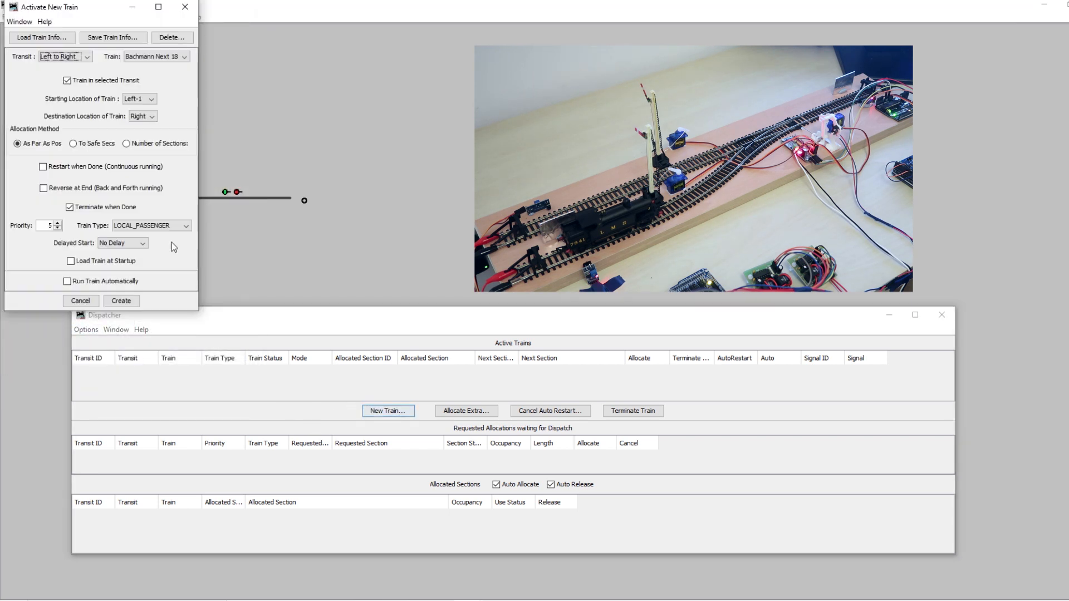
{"action": "left_click", "coordinate": [79, 57]}
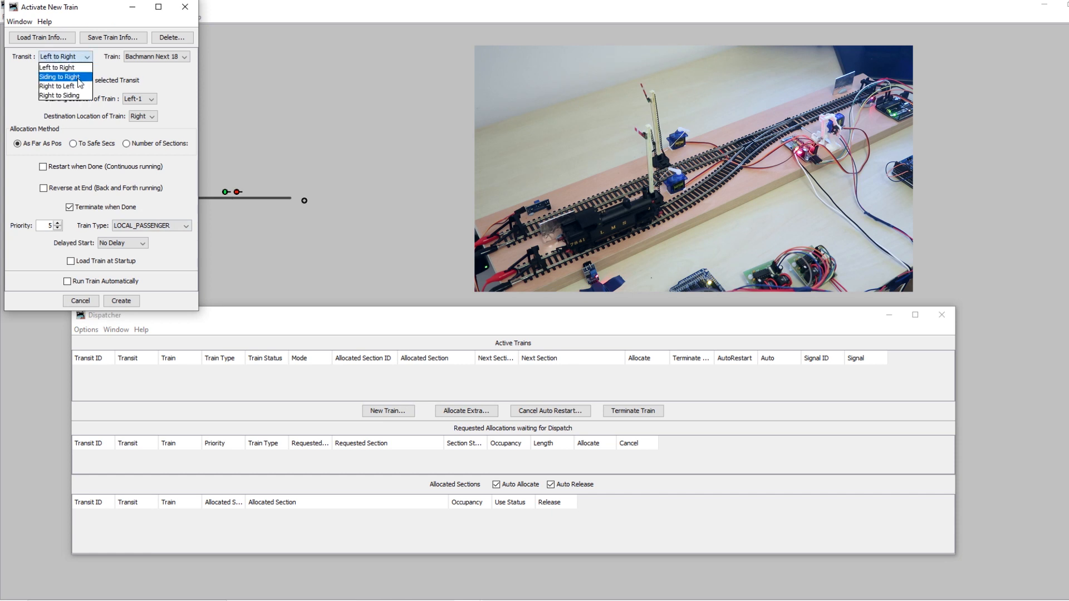
{"action": "left_click", "coordinate": [80, 81]}
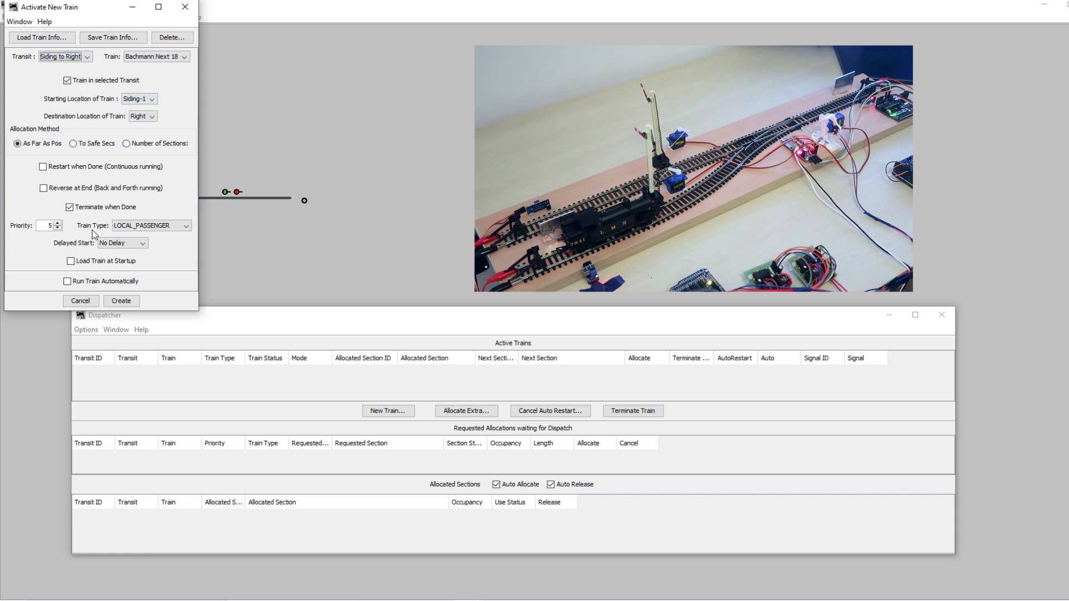
{"action": "left_click", "coordinate": [87, 284]}
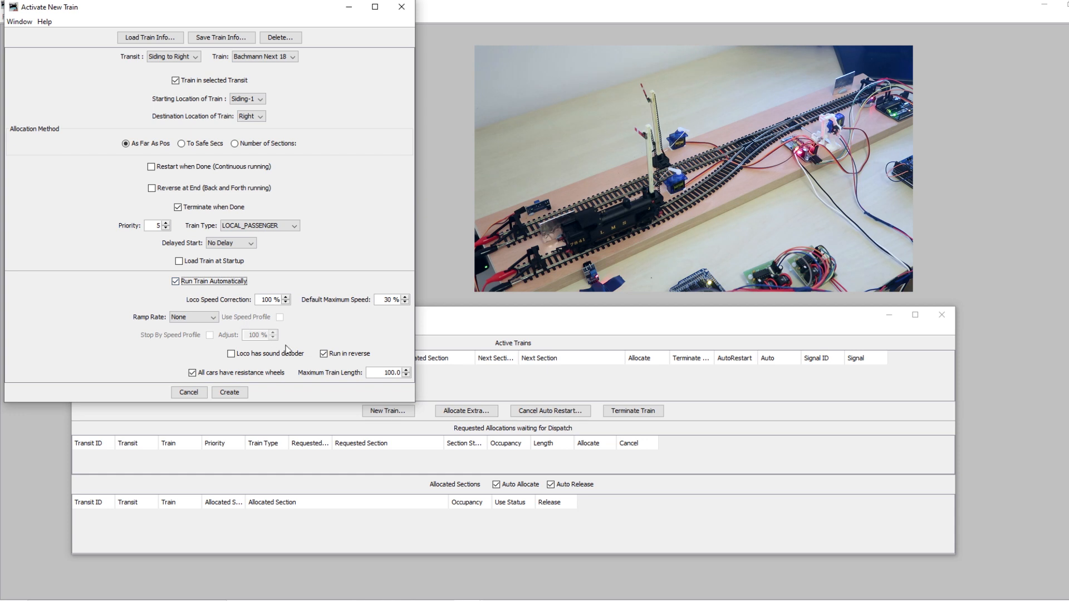
{"action": "left_click_drag", "start_coordinate": [162, 10], "coordinate": [722, 25]}
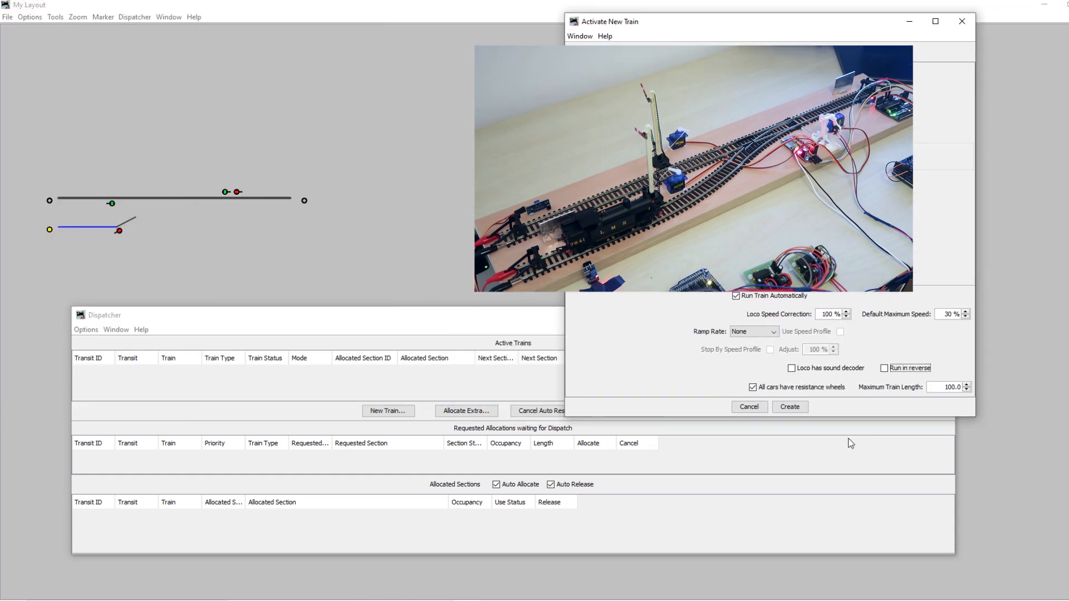
{"action": "left_click", "coordinate": [802, 413]}
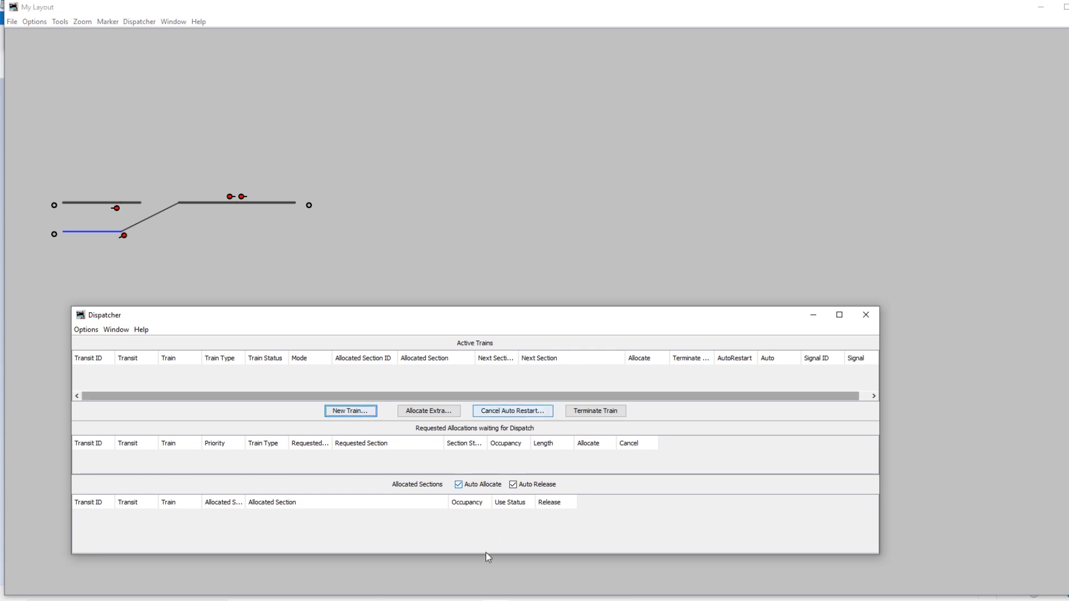
Step: Open the Left to Right transit for editing and start a new action for its Left Section
{"action": "left_click", "coordinate": [495, 600]}
{"action": "left_click", "coordinate": [490, 576]}
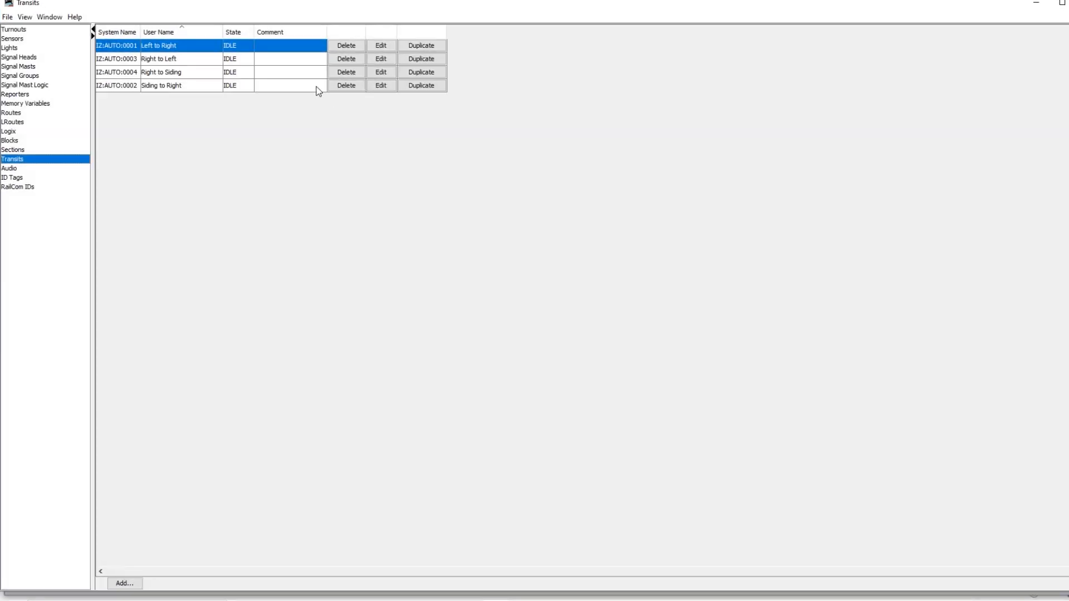
{"action": "left_click", "coordinate": [382, 47]}
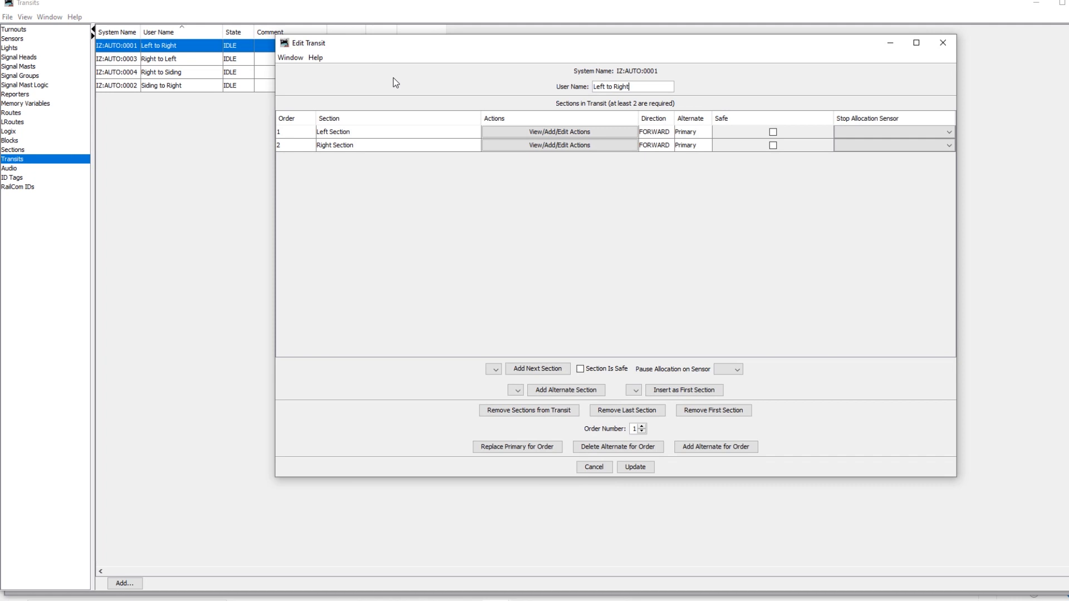
{"action": "left_click", "coordinate": [576, 134]}
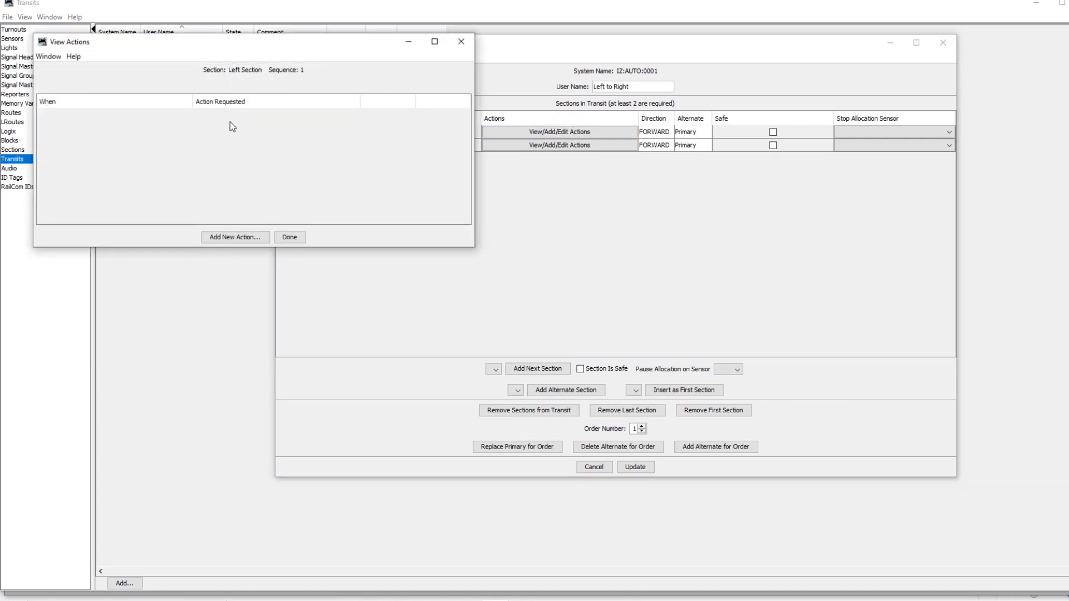
{"action": "left_click", "coordinate": [245, 238]}
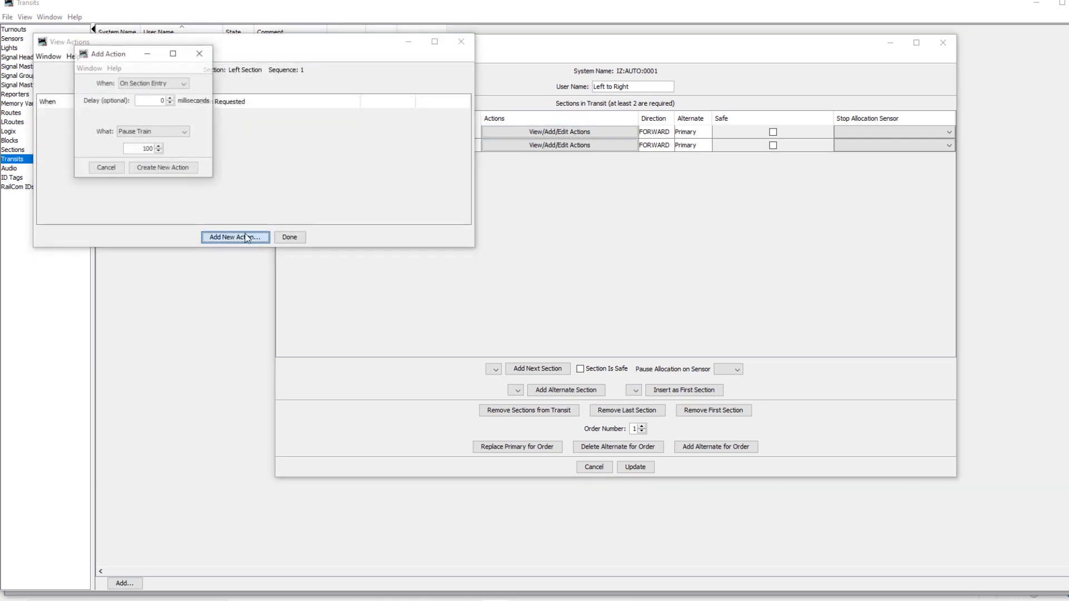
Step: Examine the trigger conditions and the action types offered for the new transit action, leaving On Section Entry and Pause Train selected
{"action": "left_click", "coordinate": [186, 84]}
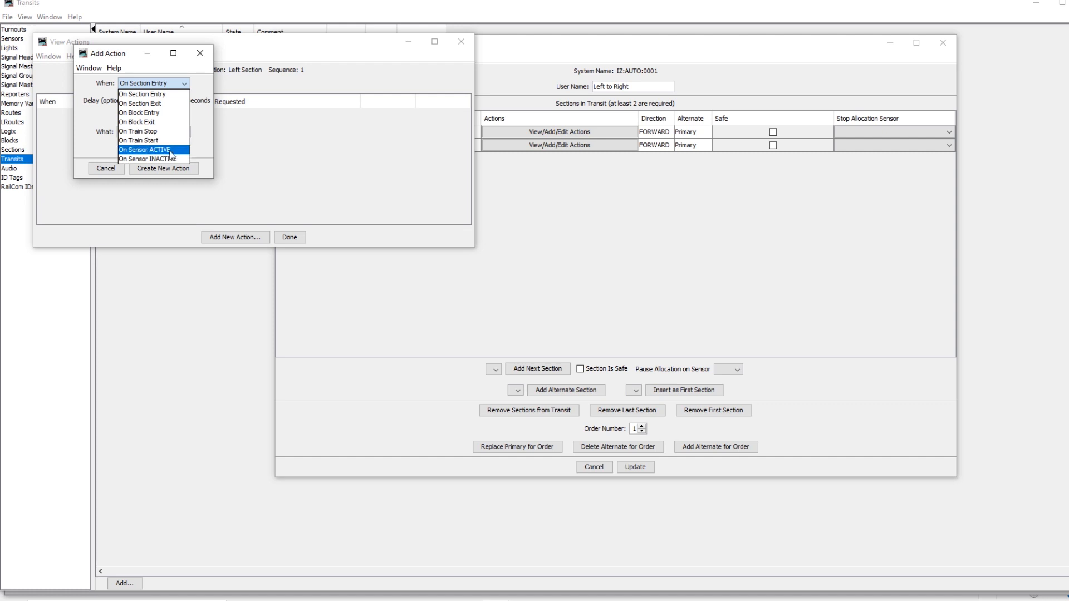
{"action": "left_click", "coordinate": [162, 175]}
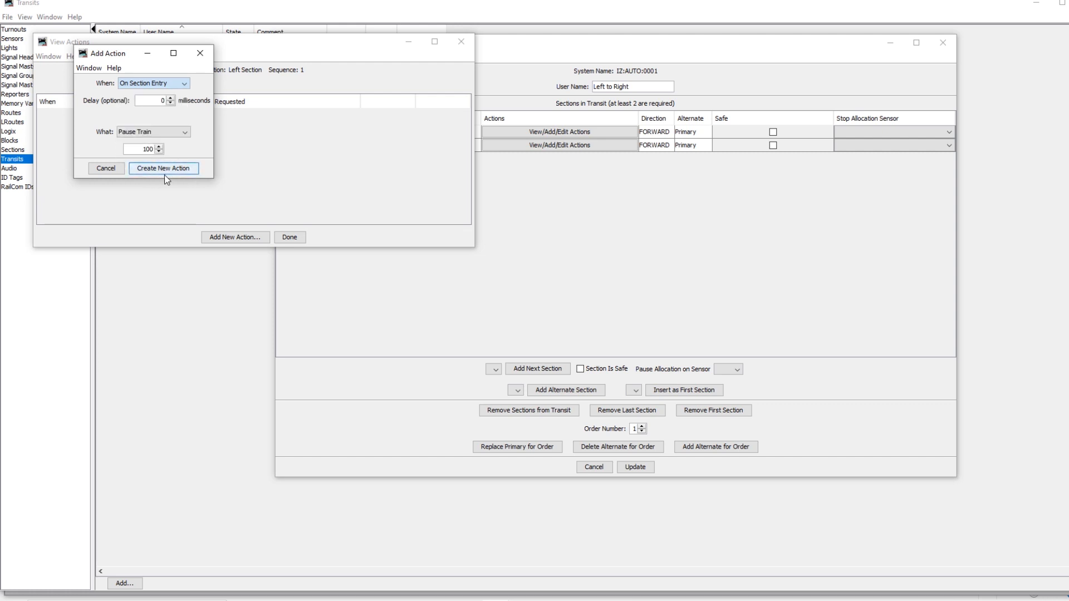
{"action": "left_click", "coordinate": [173, 136]}
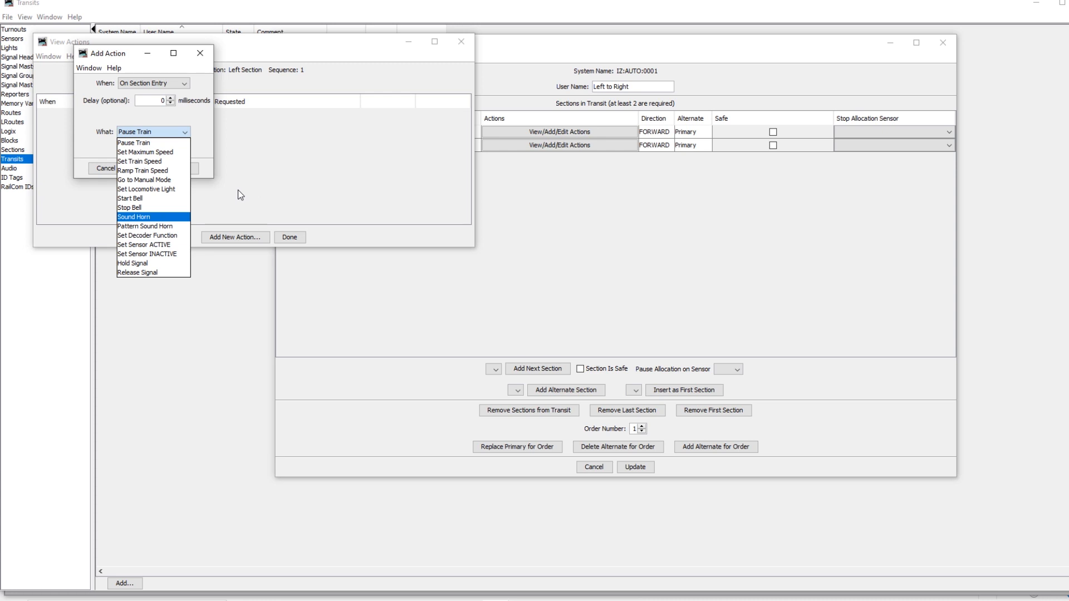
{"action": "key", "text": "Escape"}
{"action": "key", "text": "Escape"}
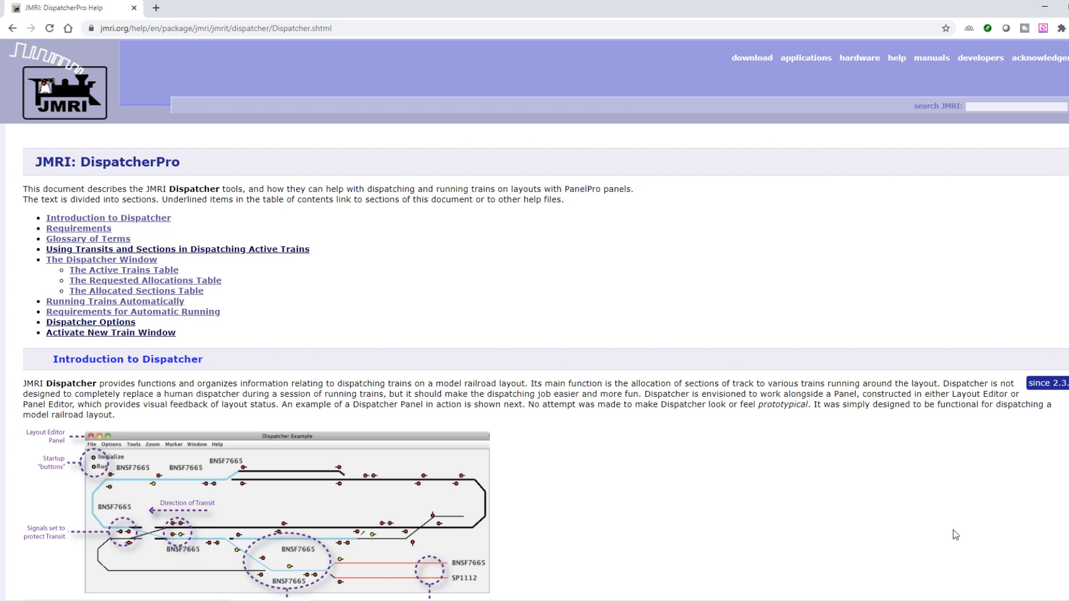
Step: In the web browser, highlight the address of the JMRI DispatcherPro help page and read down to the Active Trains status and mode descriptions
{"action": "left_click_drag", "start_coordinate": [351, 28], "coordinate": [100, 27]}
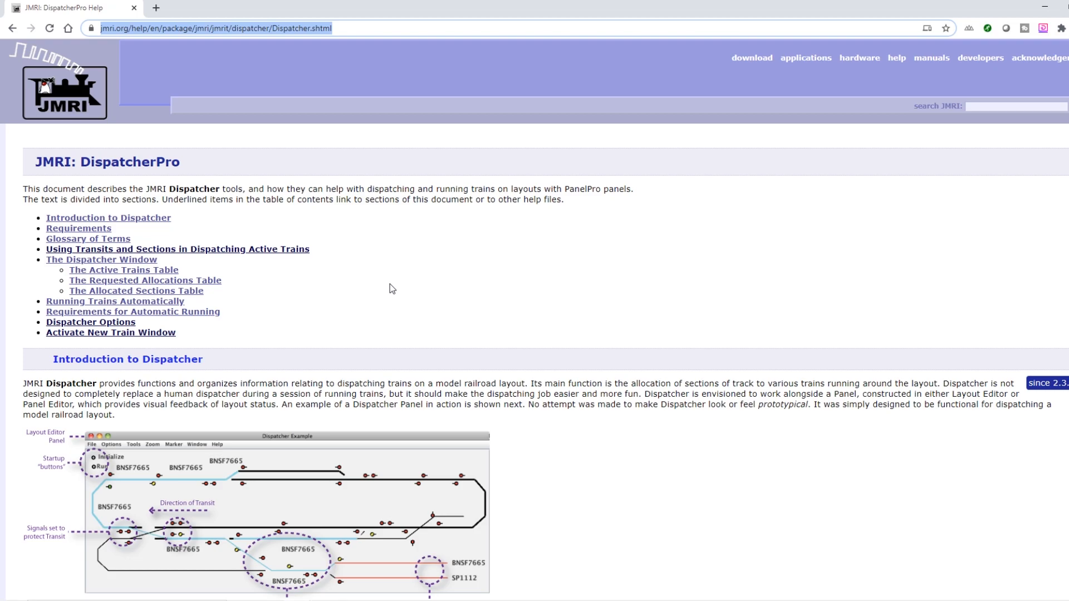
{"action": "scroll", "coordinate": [412, 332], "scroll_direction": "down", "scroll_amount": 12}
{"action": "scroll", "coordinate": [412, 332], "scroll_direction": "down", "scroll_amount": 7}
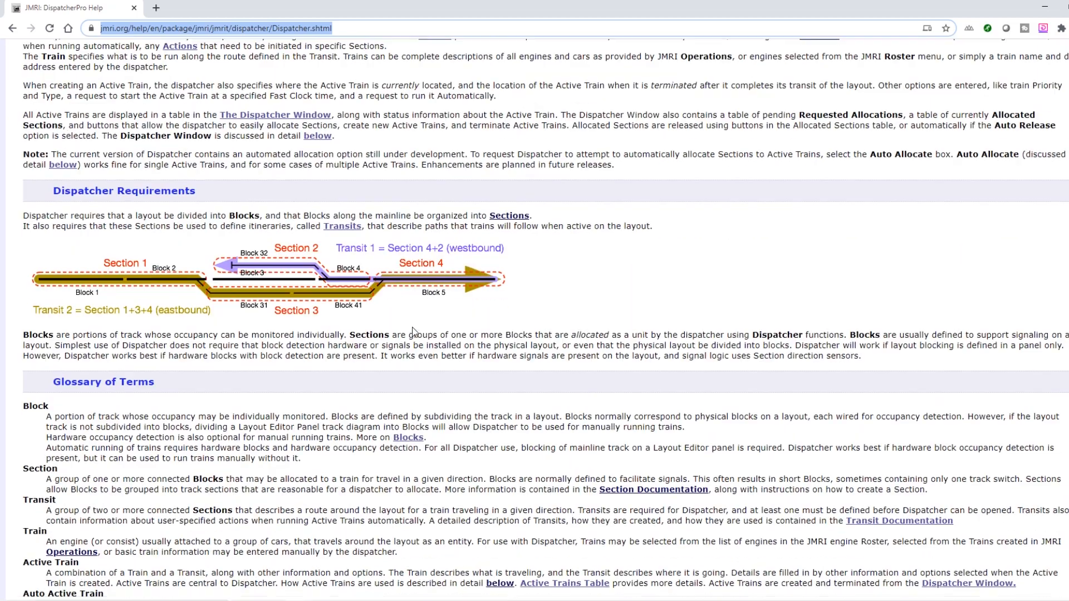
{"action": "scroll", "coordinate": [412, 329], "scroll_direction": "down", "scroll_amount": 10}
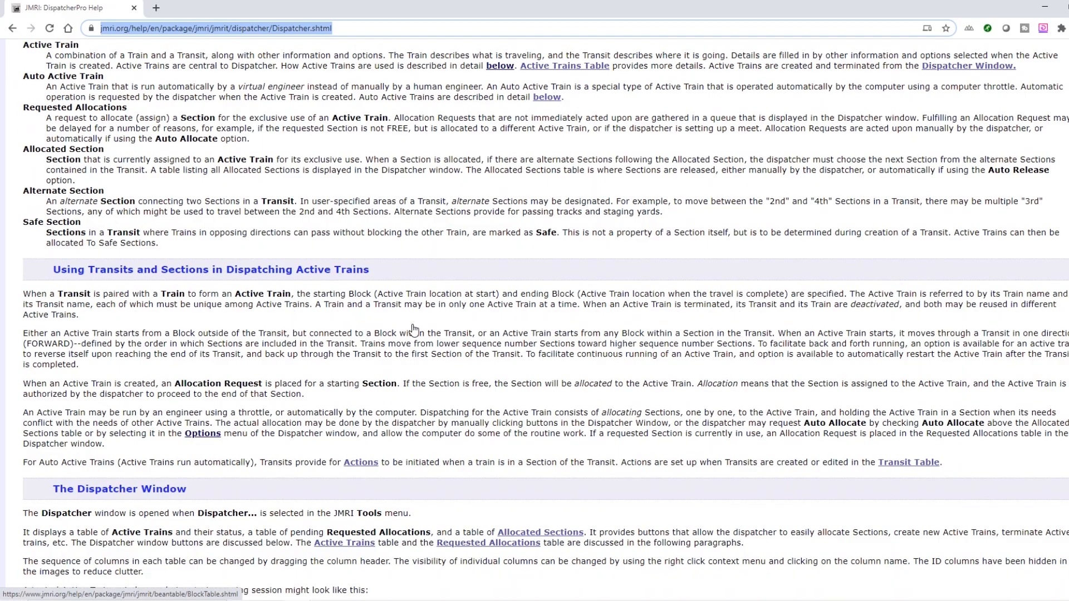
{"action": "scroll", "coordinate": [416, 329], "scroll_direction": "down", "scroll_amount": 12}
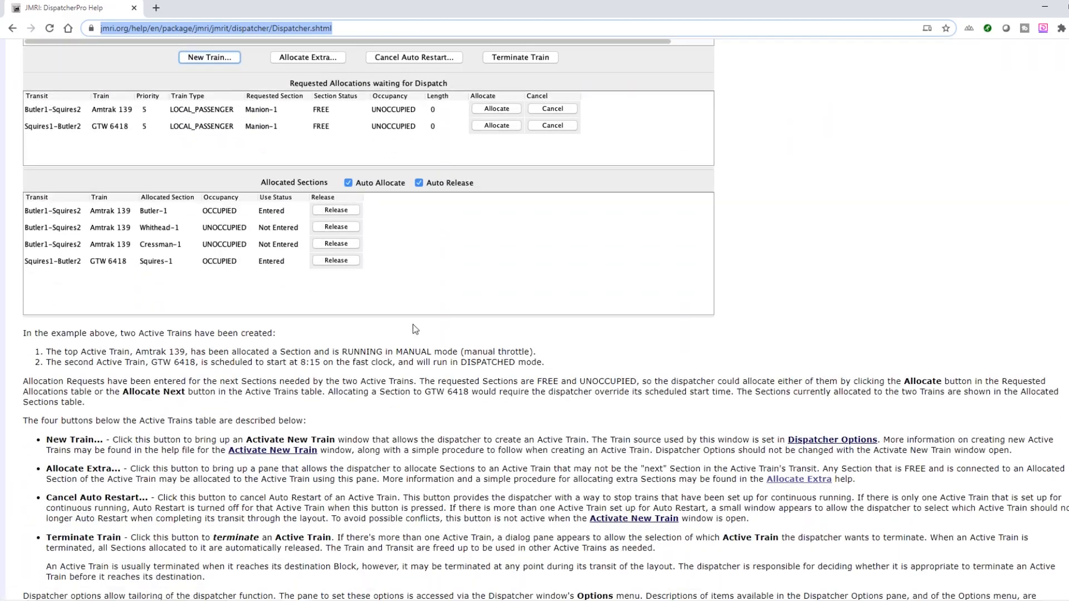
{"action": "scroll", "coordinate": [416, 331], "scroll_direction": "down", "scroll_amount": 6}
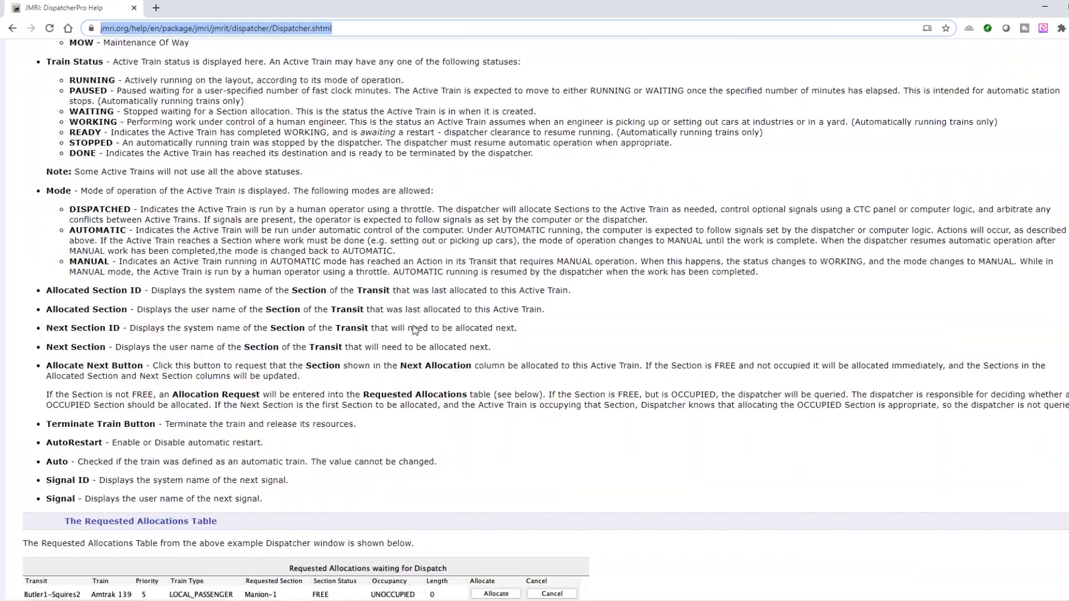
{"action": "scroll", "coordinate": [415, 326], "scroll_direction": "down", "scroll_amount": 5}
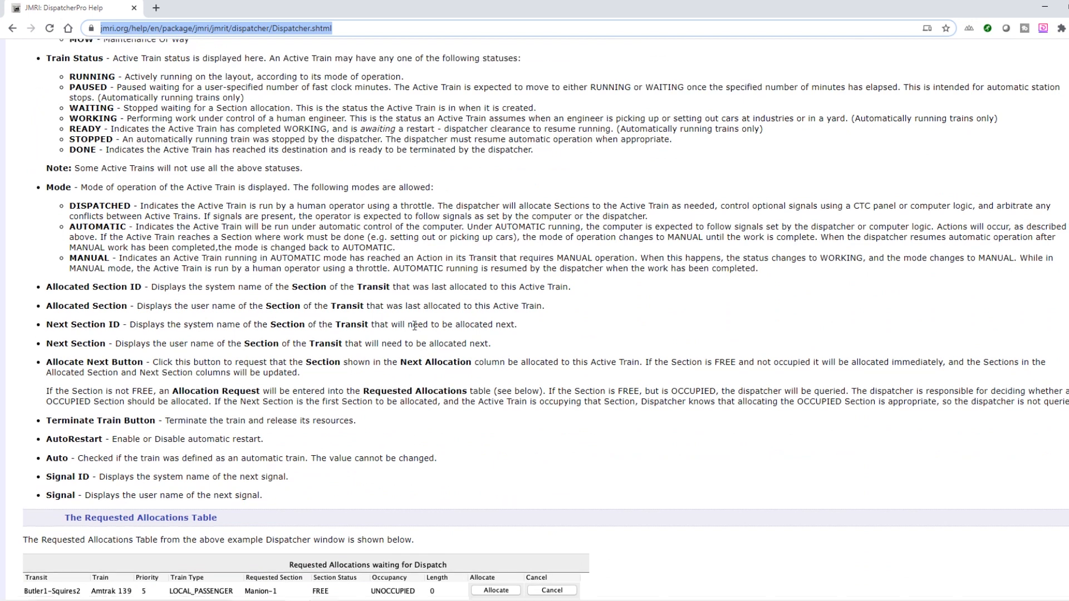